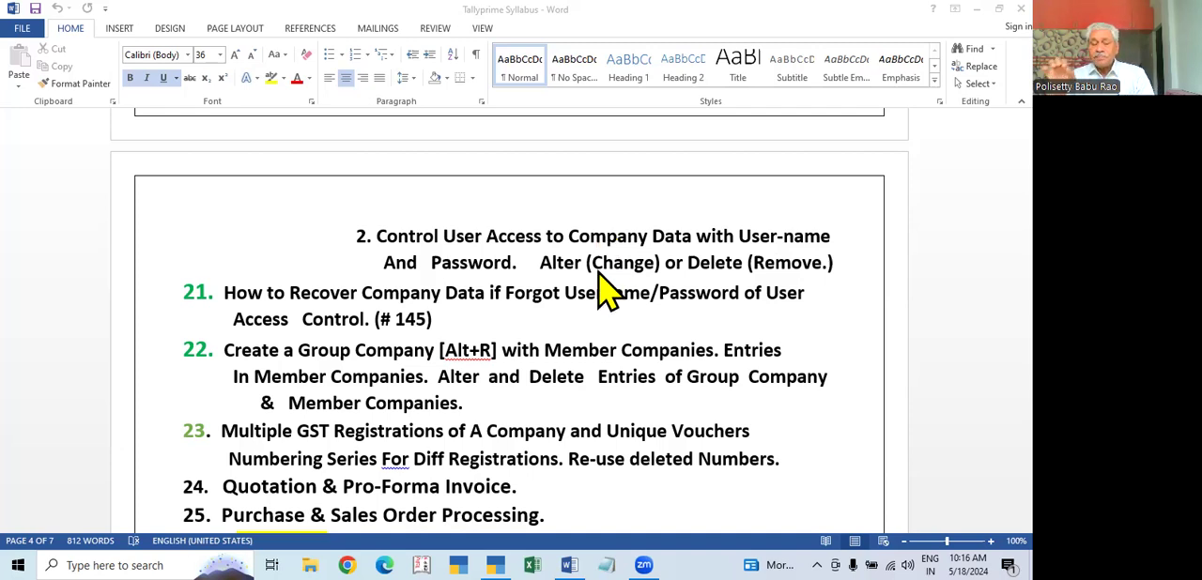
{"action": "scroll", "coordinate": [604, 284], "scroll_direction": "up", "scroll_amount": 1}
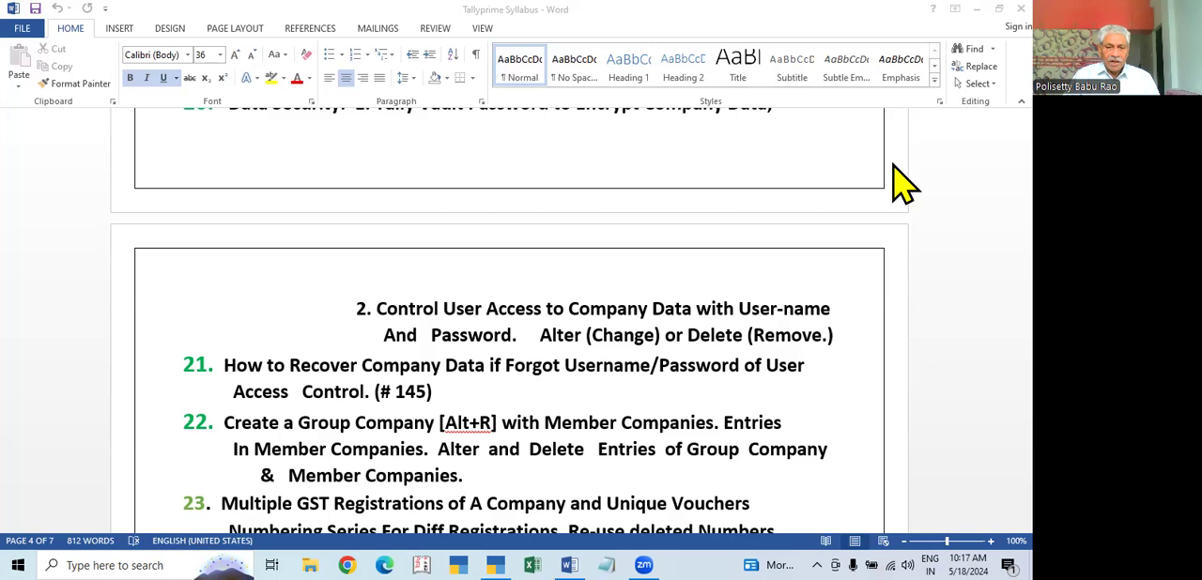
{"action": "scroll", "coordinate": [904, 197], "scroll_direction": "down", "scroll_amount": 1}
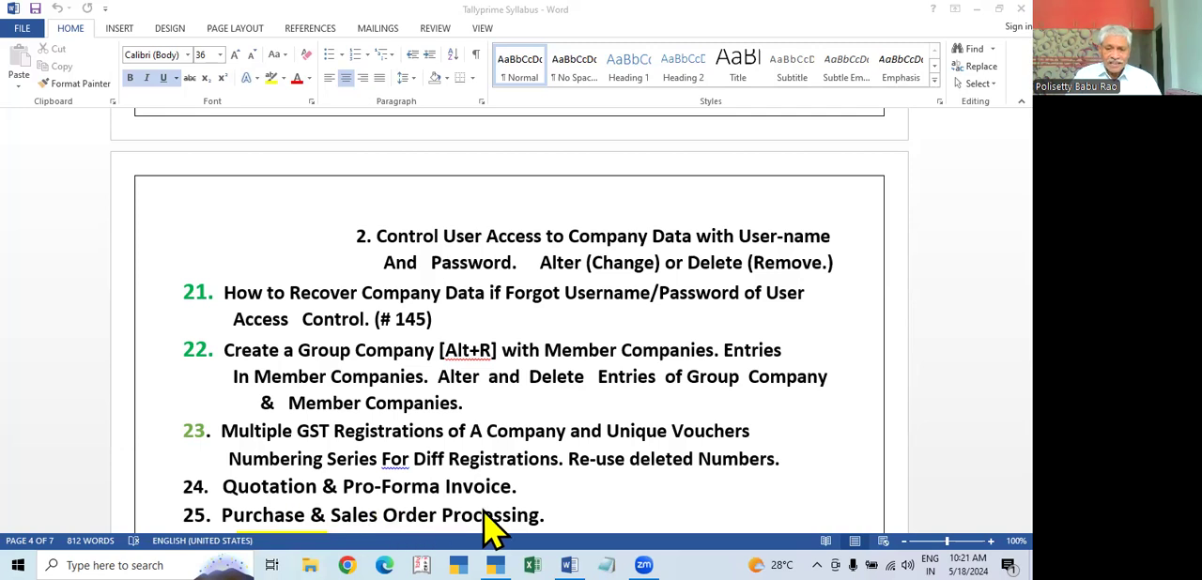
Step: Switch to TallyPrime and review the company's alteration details, accepting them without edits
{"action": "left_click", "coordinate": [498, 565]}
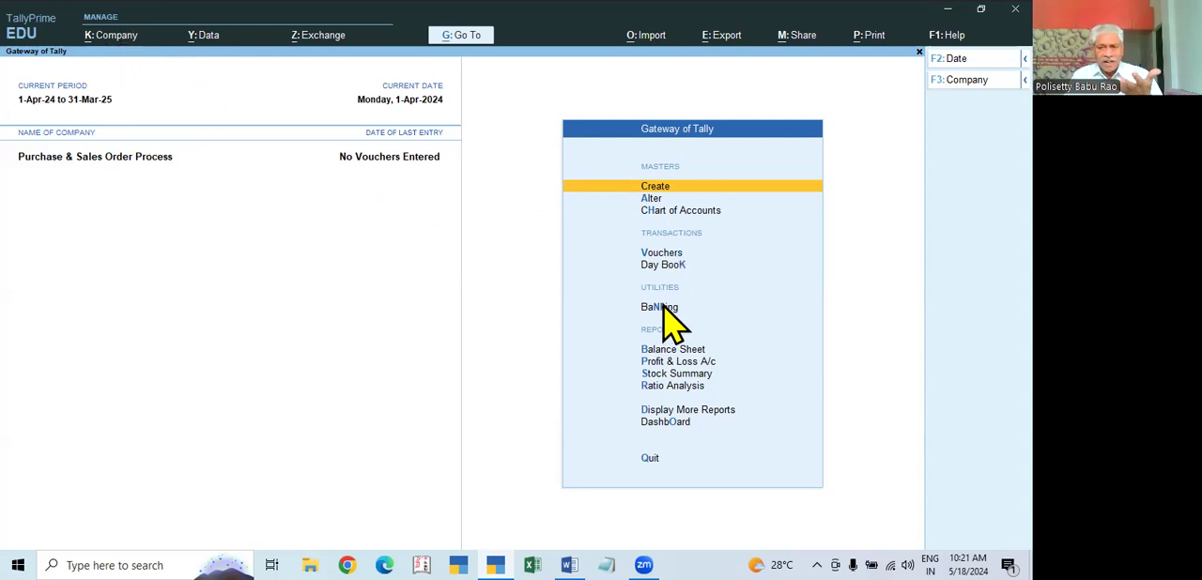
{"action": "left_click", "coordinate": [110, 41]}
{"action": "left_click", "coordinate": [118, 77]}
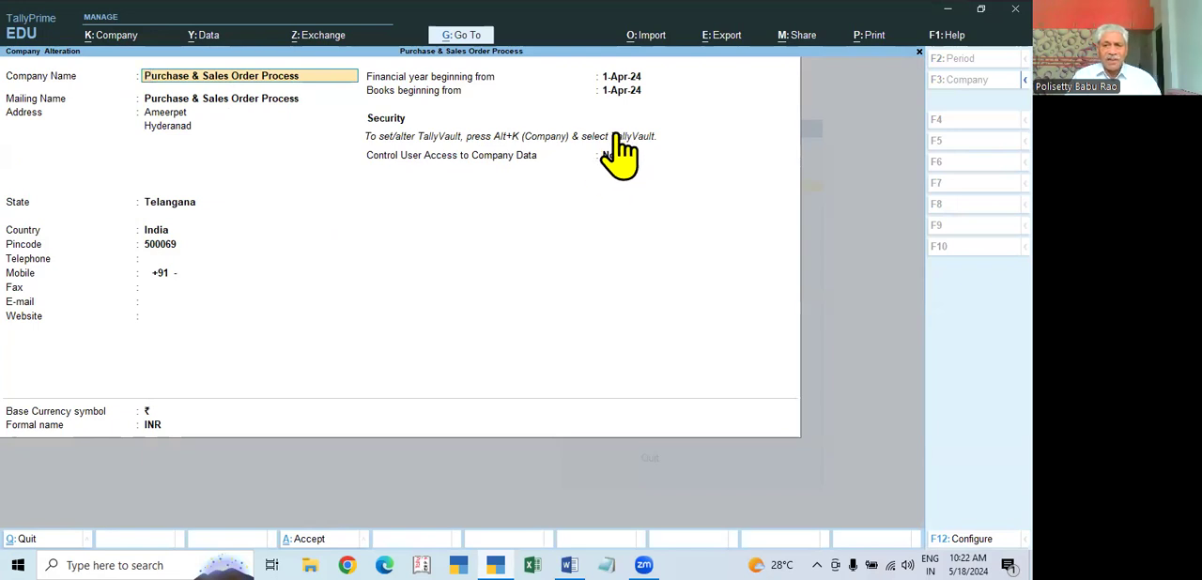
{"action": "key", "text": "ctrl+a"}
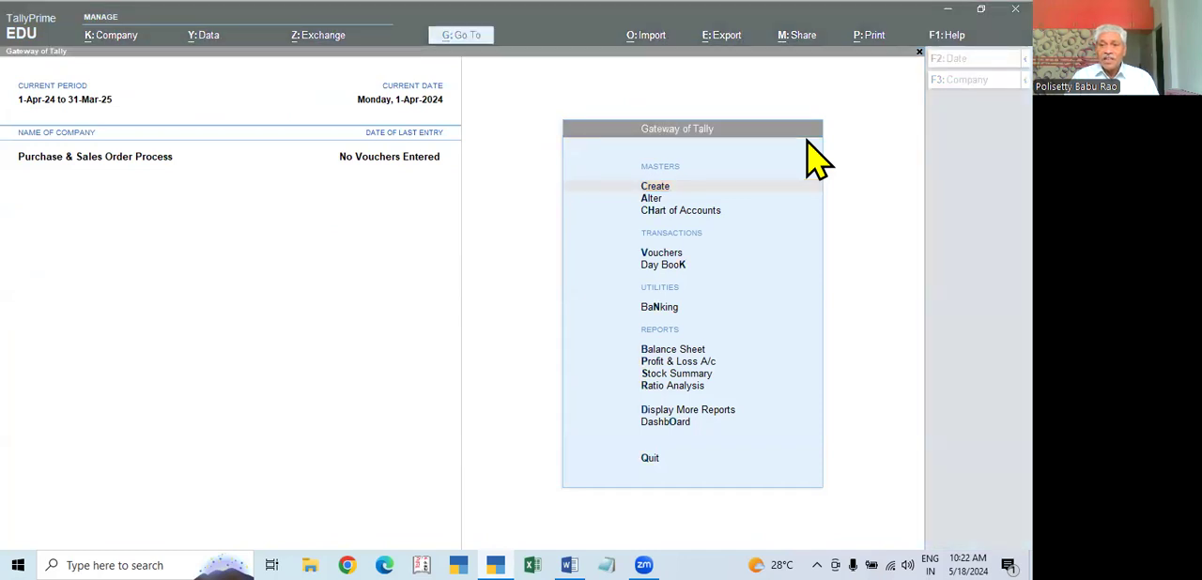
{"action": "left_click", "coordinate": [477, 321]}
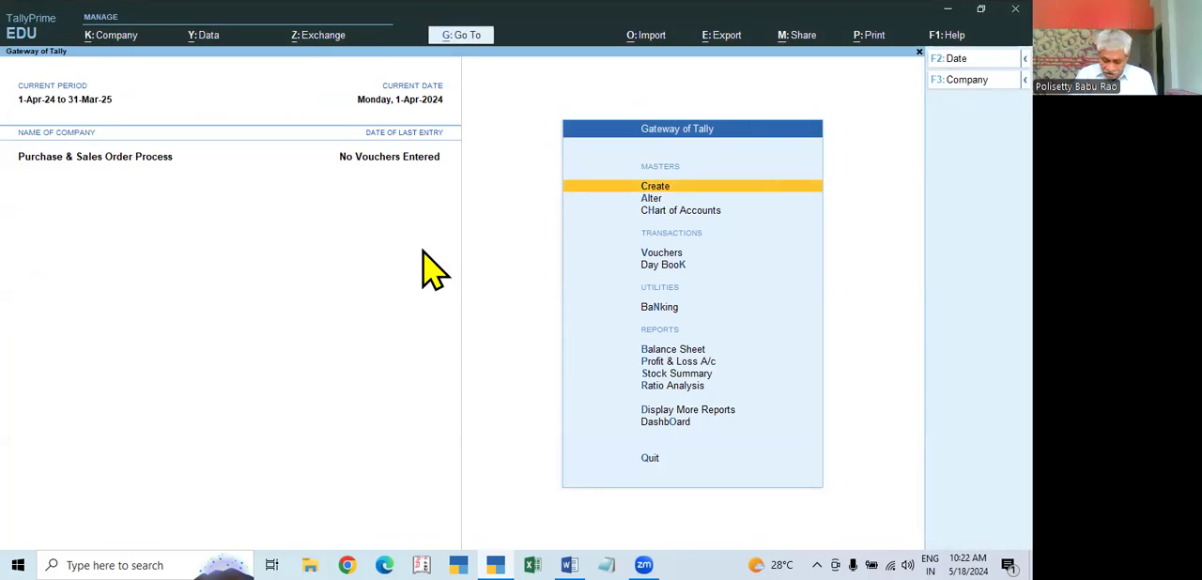
Step: Open the company features and review the GST registration details, including registration type and GSTIN/UIN
{"action": "key", "text": "F11"}
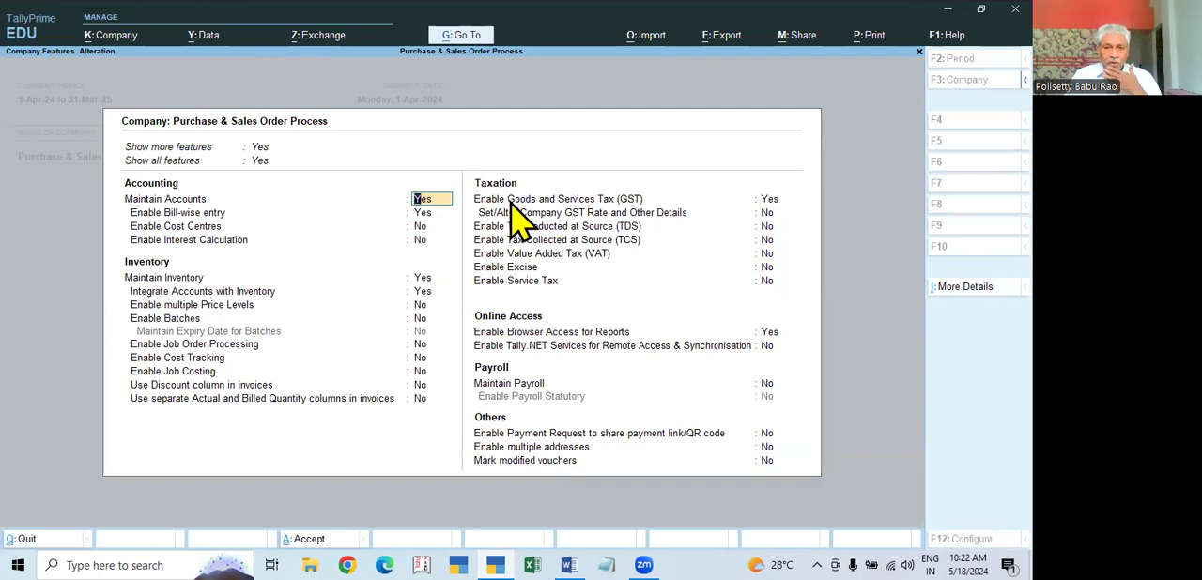
{"action": "left_click", "coordinate": [770, 201]}
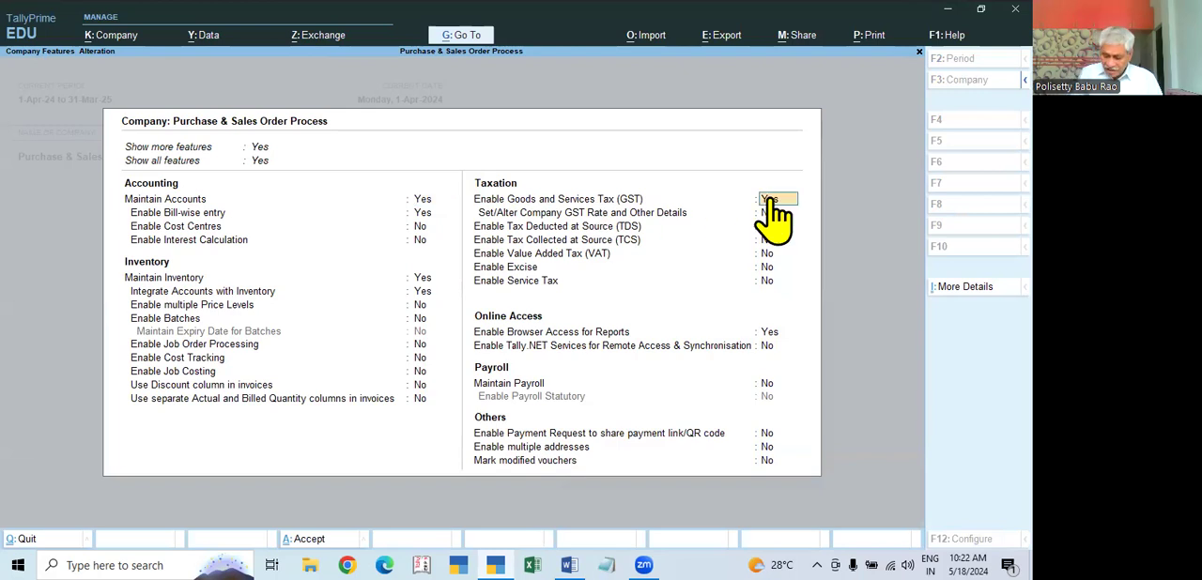
{"action": "key", "text": "Return"}
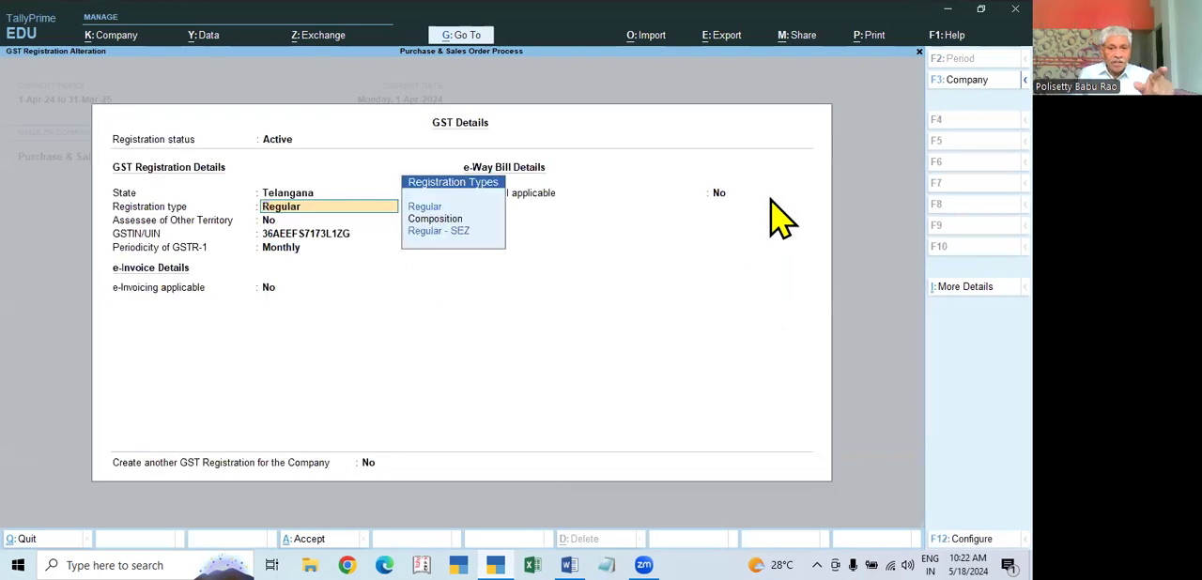
{"action": "key", "text": "Return"}
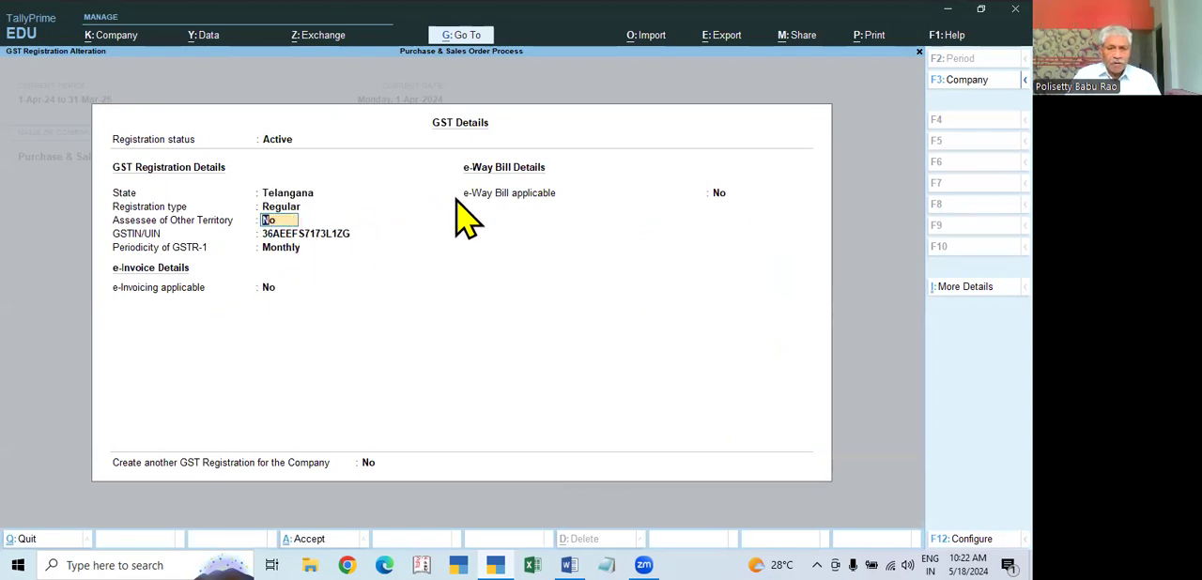
{"action": "key", "text": "Return"}
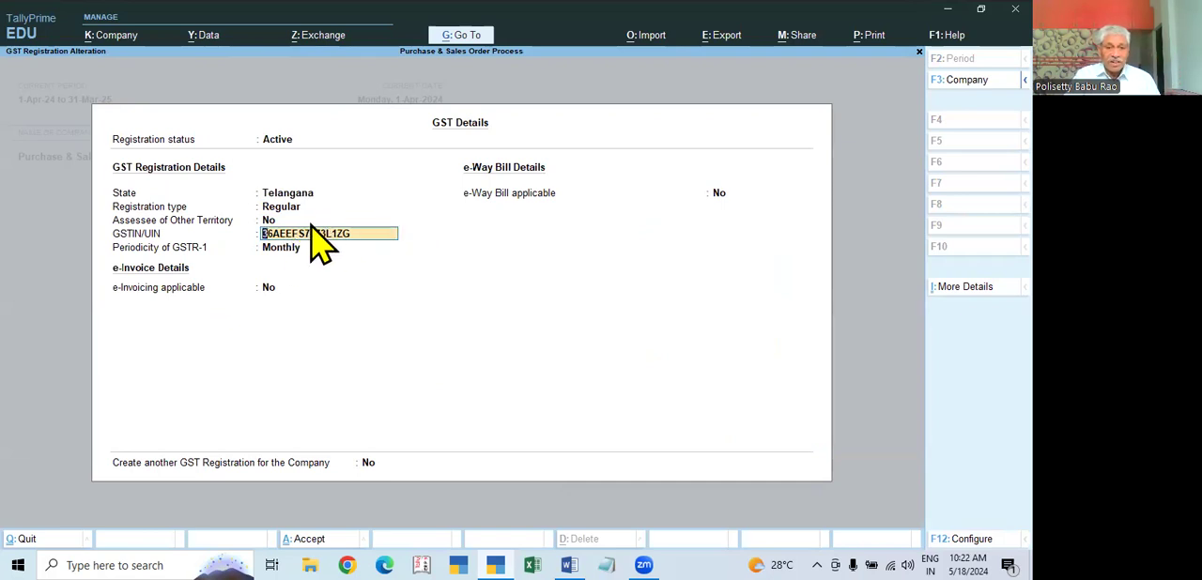
{"action": "key", "text": "ctrl+a"}
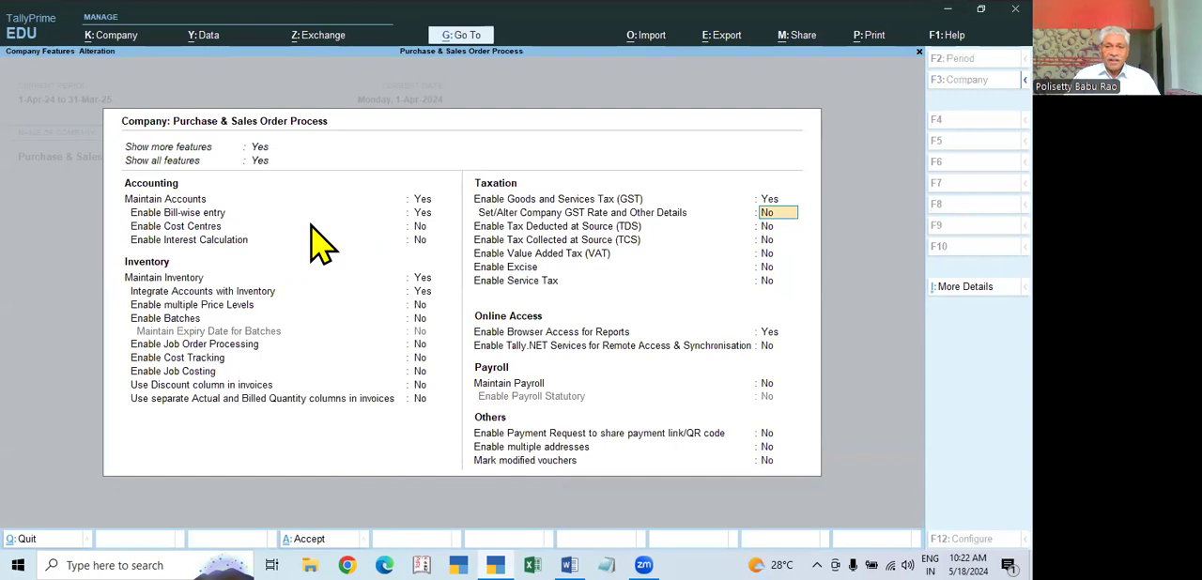
Step: Reopen the GST registration details to check the e-Way Bill setting, and accept the company features
{"action": "key", "text": "Up"}
{"action": "key", "text": "Return"}
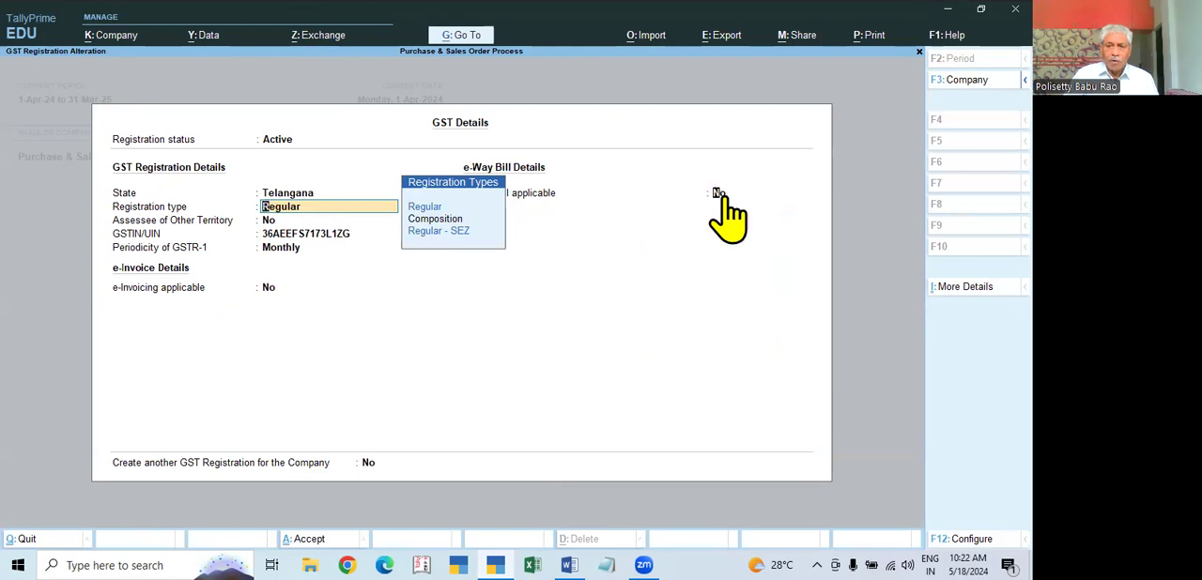
{"action": "left_click", "coordinate": [723, 196]}
{"action": "key", "text": "Return"}
{"action": "key", "text": "Return"}
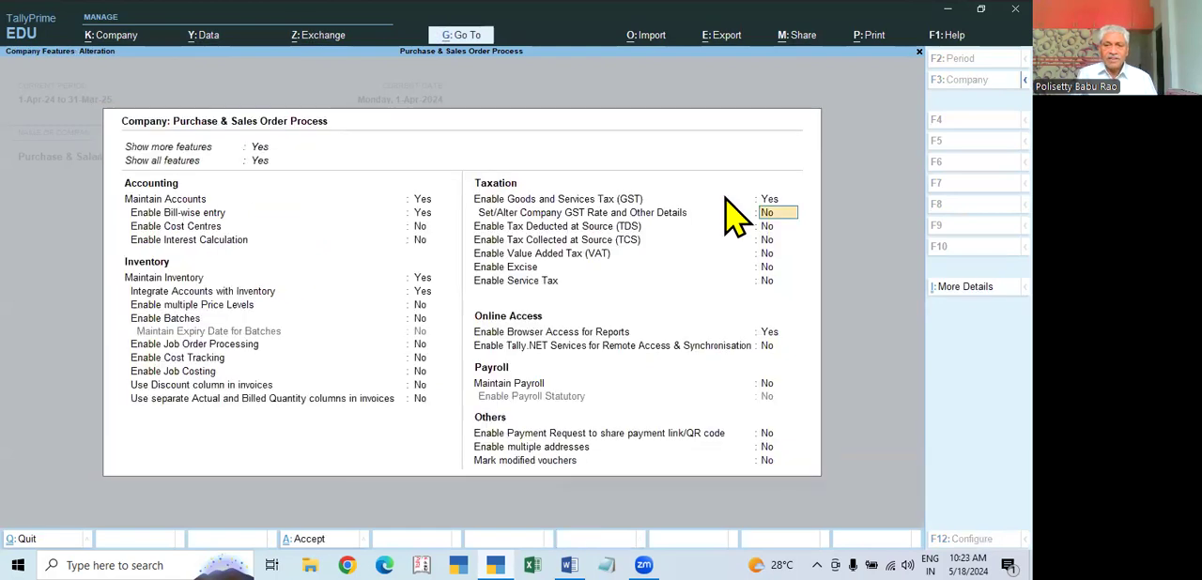
{"action": "key", "text": "ctrl+a"}
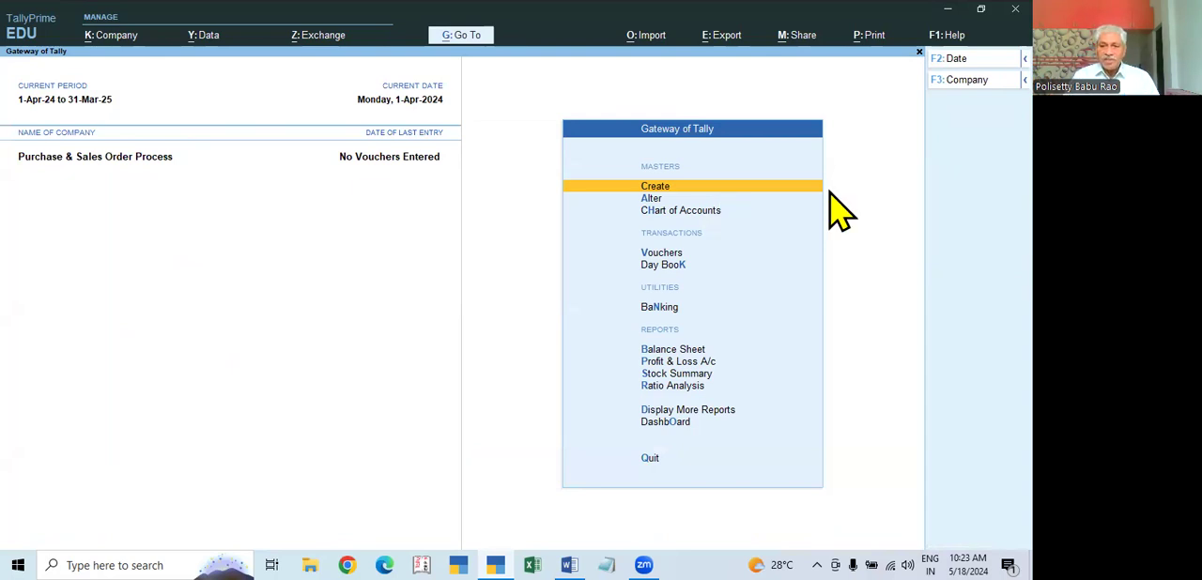
Step: Open the Purchase Order voucher type for alteration and return to the Gateway of Tally without editing it
{"action": "left_click", "coordinate": [654, 200]}
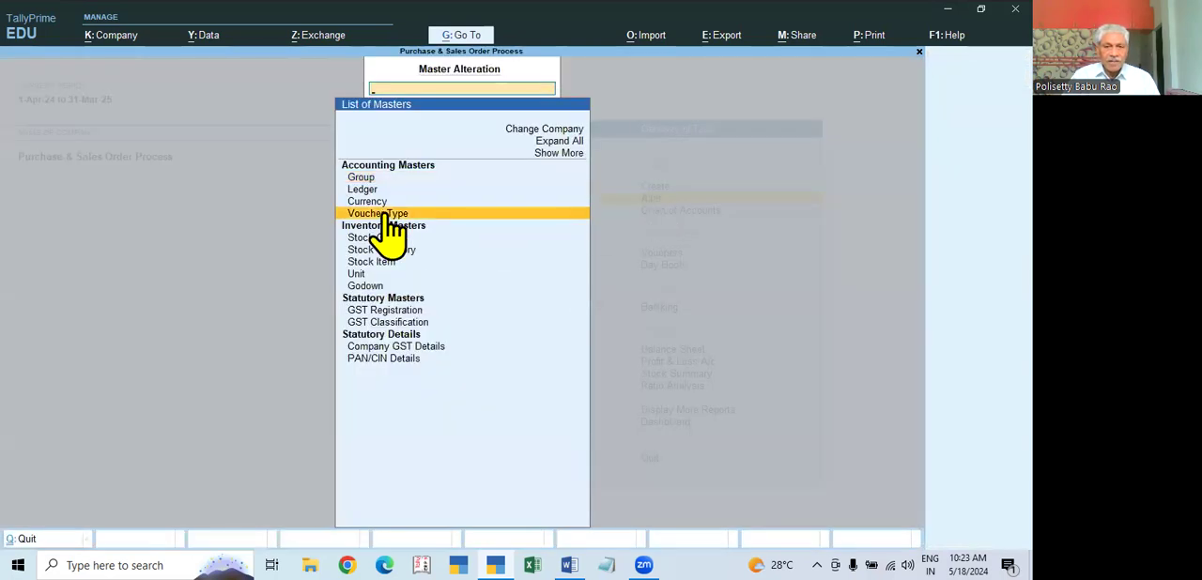
{"action": "left_click", "coordinate": [386, 214]}
{"action": "key", "text": "Down"}
{"action": "key", "text": "Down"}
{"action": "key", "text": "Down"}
{"action": "key", "text": "Down"}
{"action": "key", "text": "Down"}
{"action": "key", "text": "Down"}
{"action": "key", "text": "Down"}
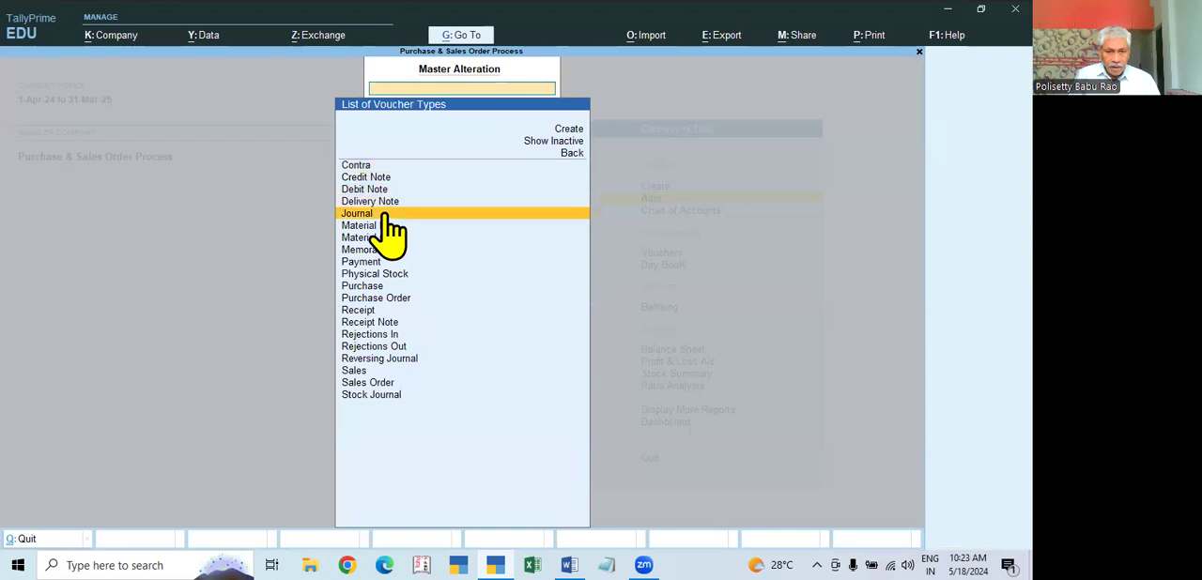
{"action": "key", "text": "Down"}
{"action": "key", "text": "Down"}
{"action": "key", "text": "Down"}
{"action": "key", "text": "Down"}
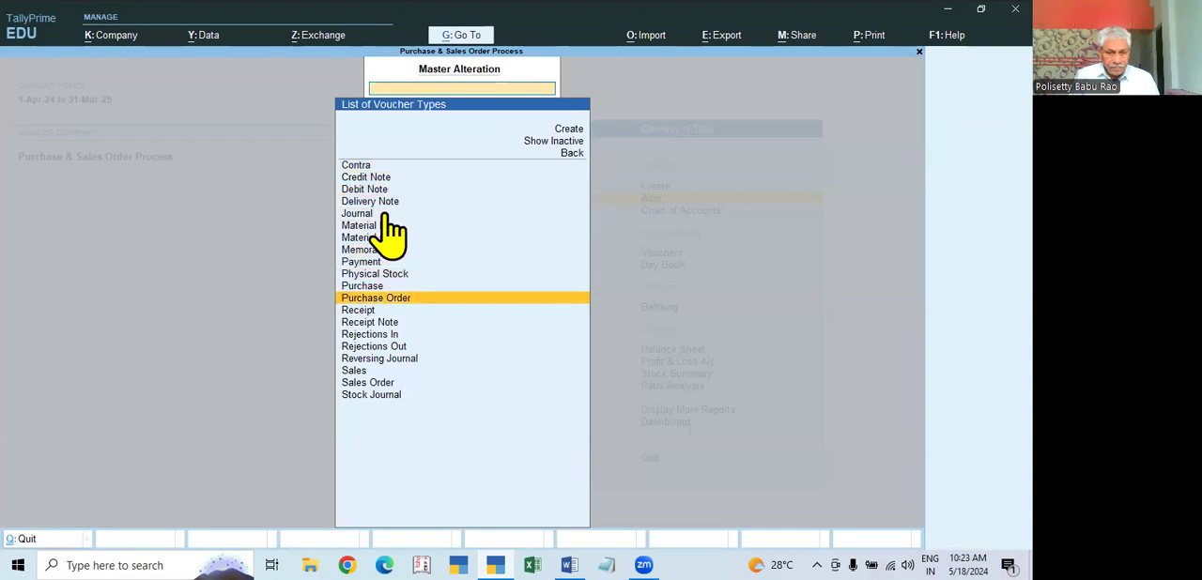
{"action": "key", "text": "Return"}
{"action": "key", "text": "Escape"}
{"action": "key", "text": "Escape"}
{"action": "key", "text": "Escape"}
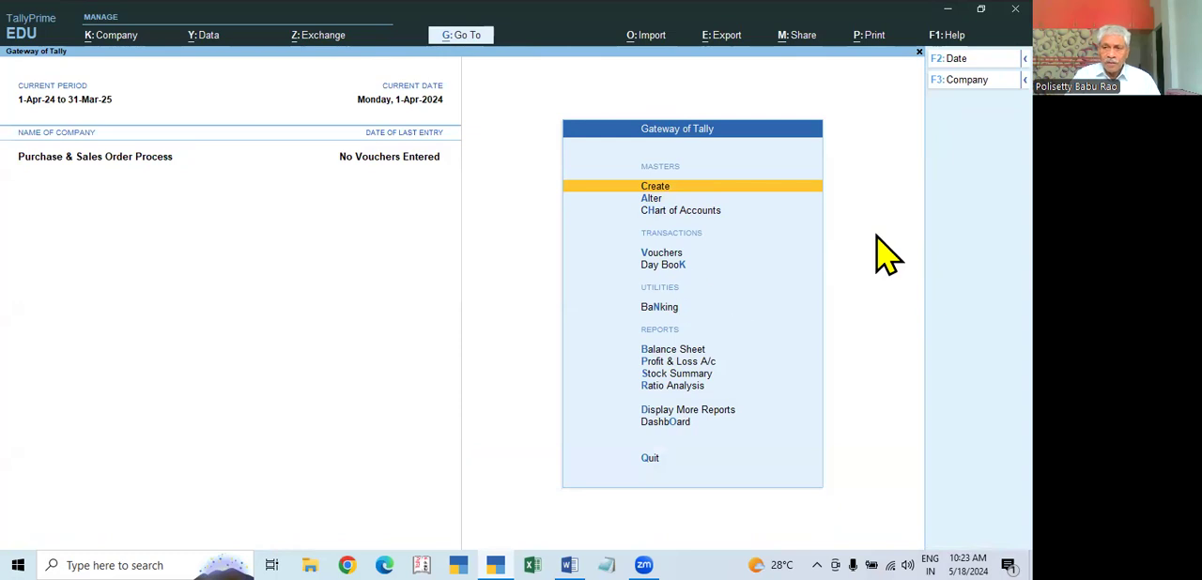
Step: Start voucher entry, list the inactive voucher types and activate the Purchase Order voucher type
{"action": "left_click", "coordinate": [657, 253]}
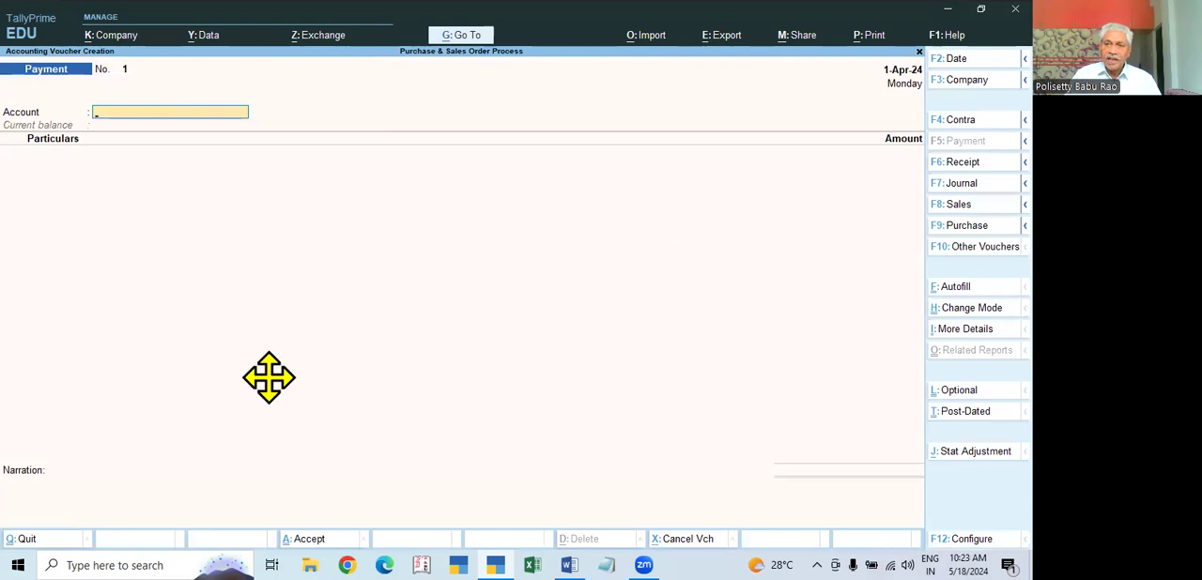
{"action": "key", "text": "F2"}
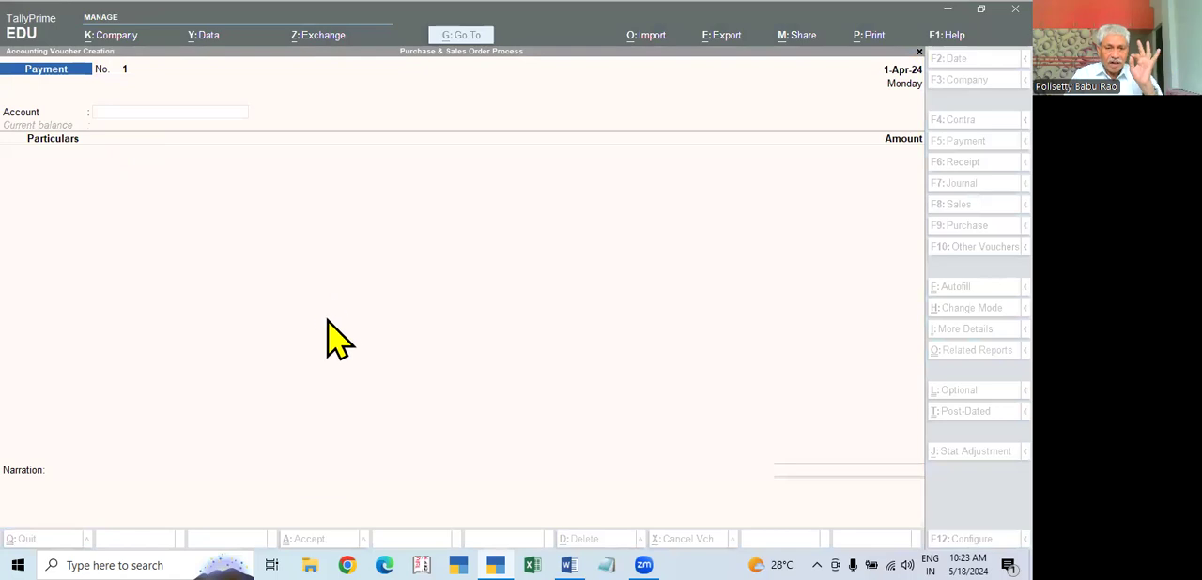
{"action": "left_click", "coordinate": [706, 304]}
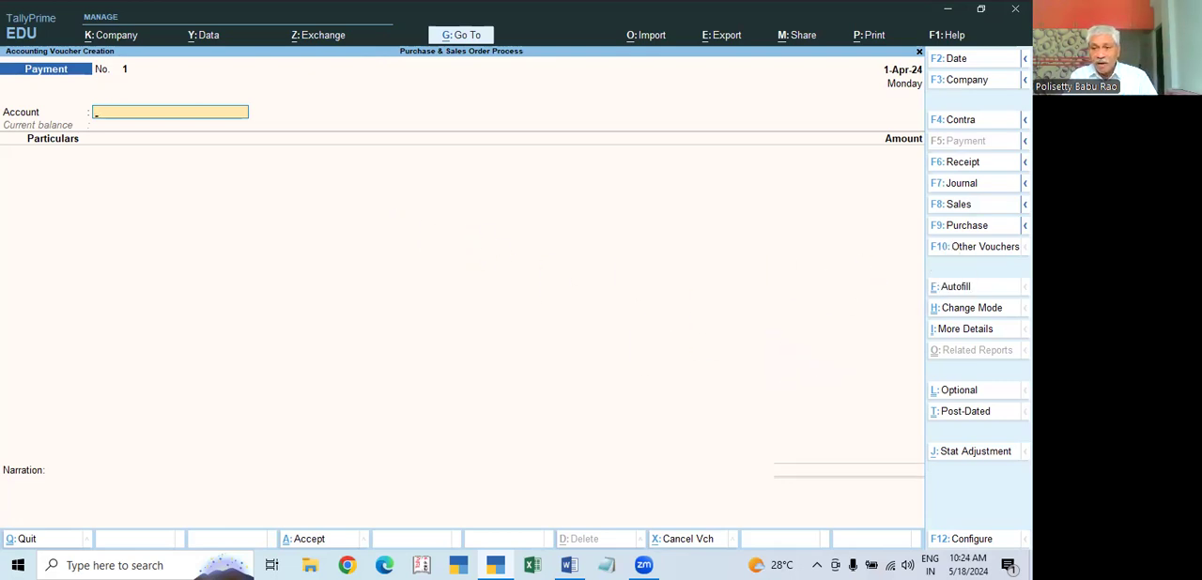
{"action": "left_click", "coordinate": [950, 246]}
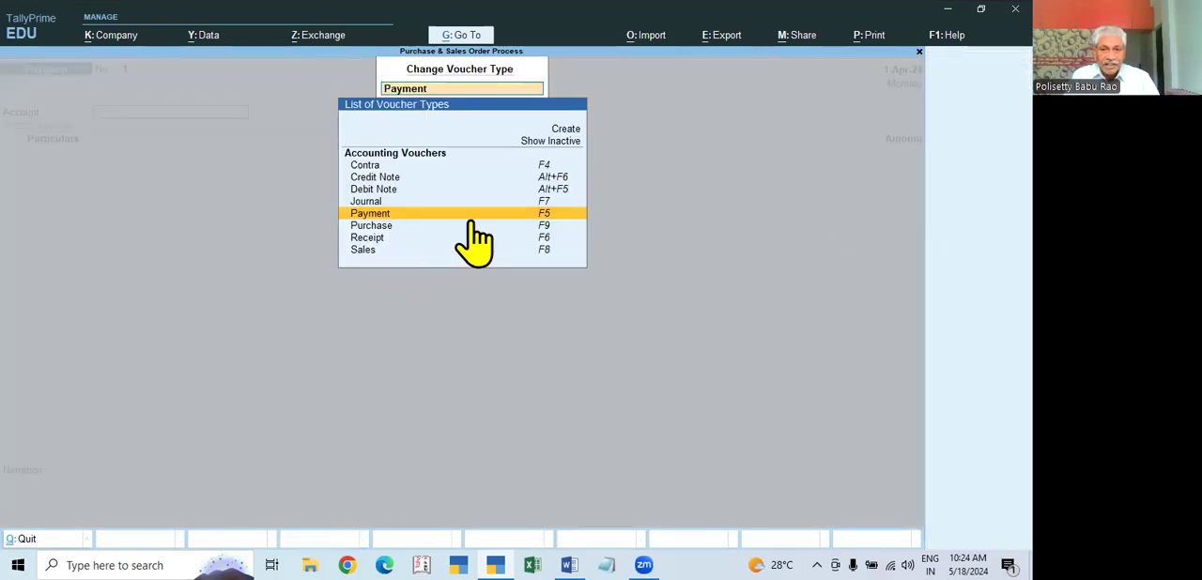
{"action": "left_click", "coordinate": [562, 142]}
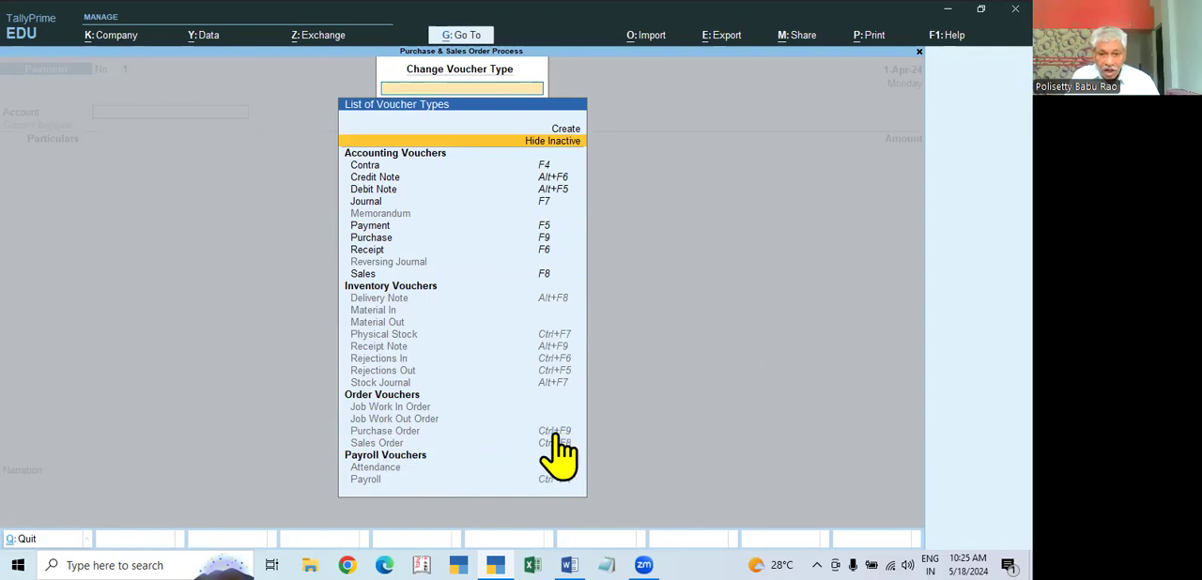
{"action": "left_click", "coordinate": [402, 437]}
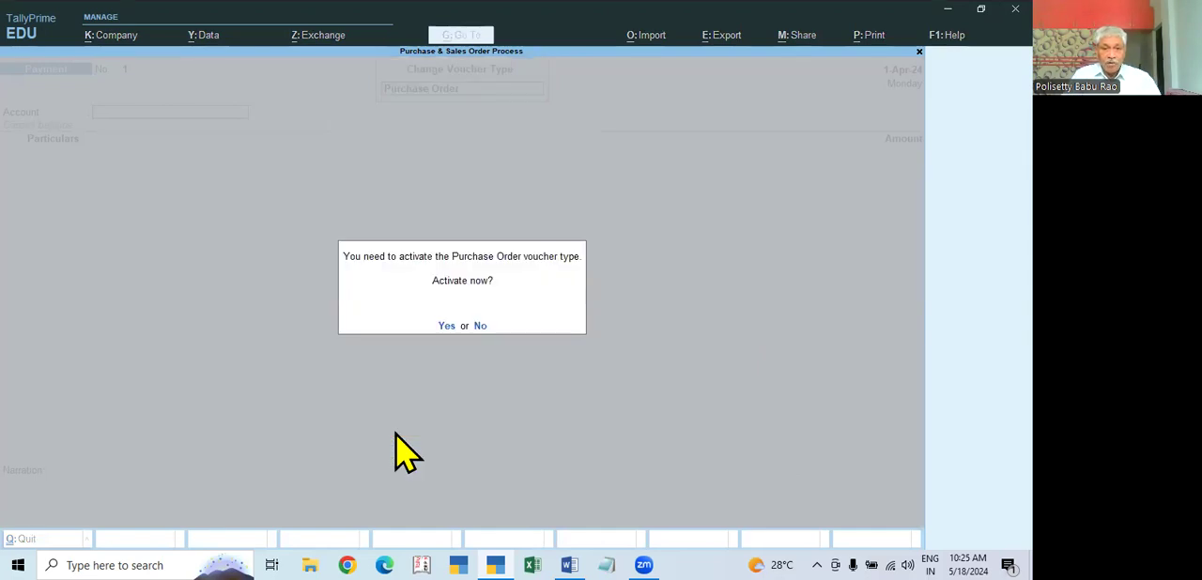
{"action": "left_click", "coordinate": [446, 327]}
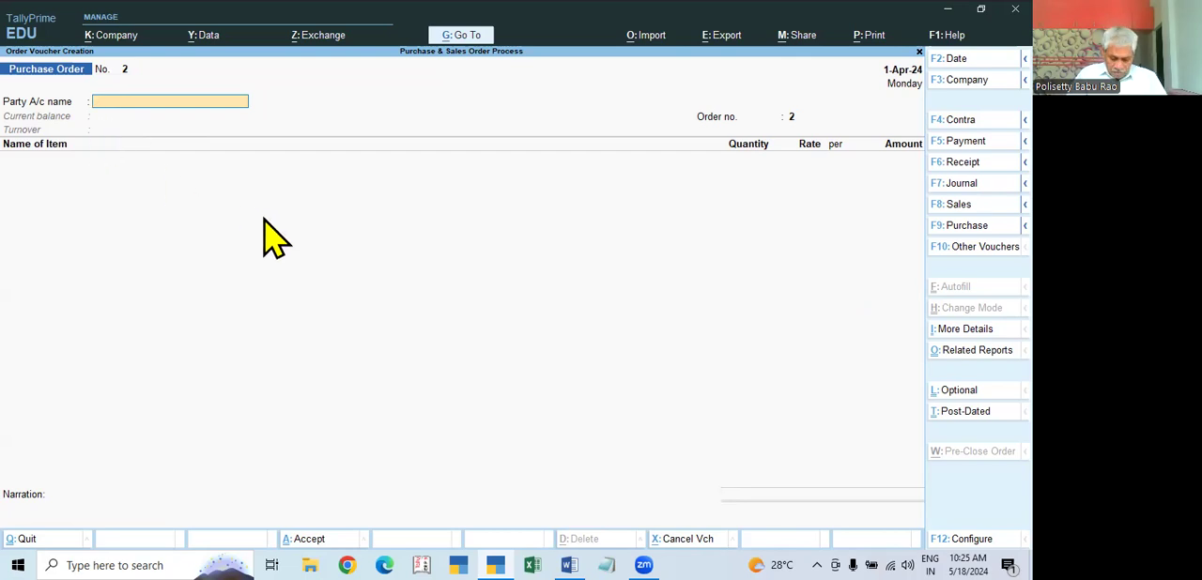
Step: Configure the purchase order voucher to select a common ledger account for item allocation
{"action": "key", "text": "F12"}
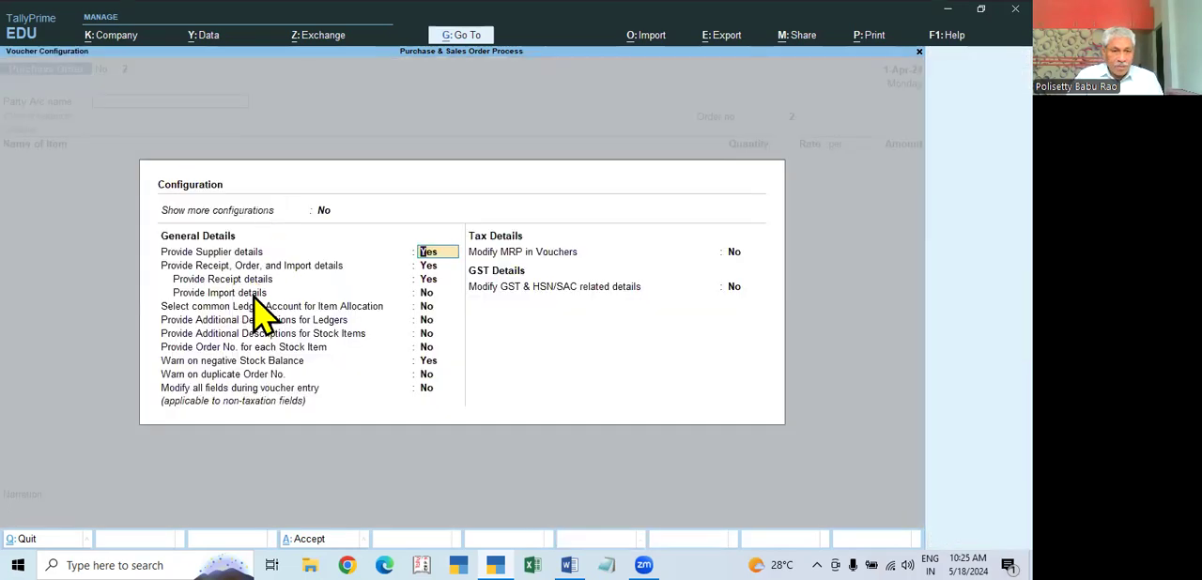
{"action": "left_click", "coordinate": [425, 306]}
{"action": "key", "text": "y"}
{"action": "key", "text": "ctrl+a"}
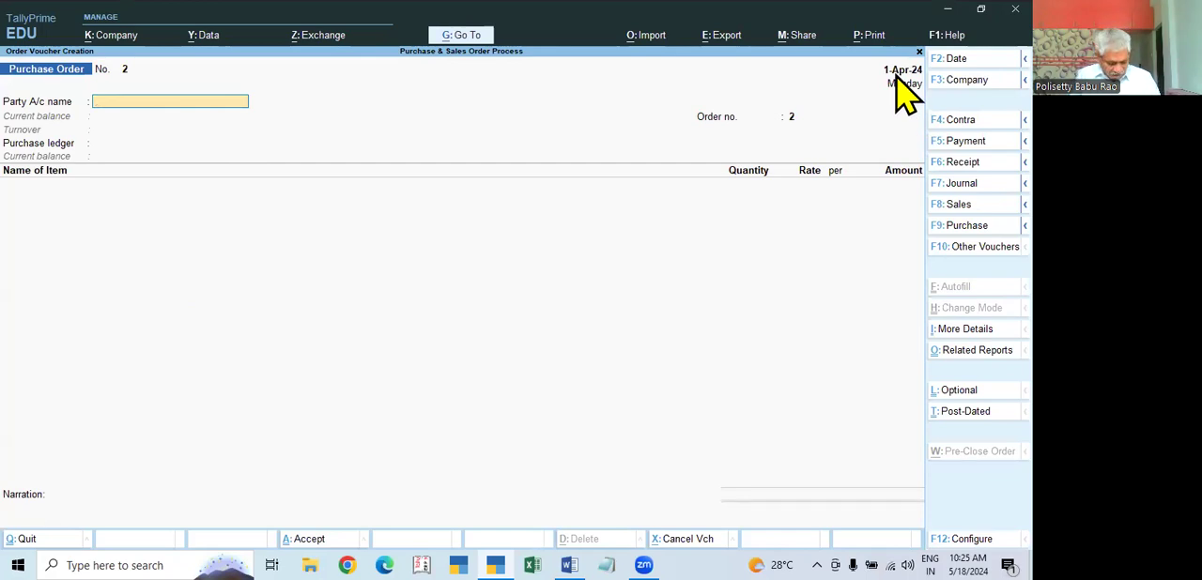
Step: Set the purchase order's voucher date to 1-May-24
{"action": "key", "text": "F2"}
{"action": "type", "text": "1.5"}
{"action": "key", "text": "Return"}
{"action": "key", "text": "Return"}
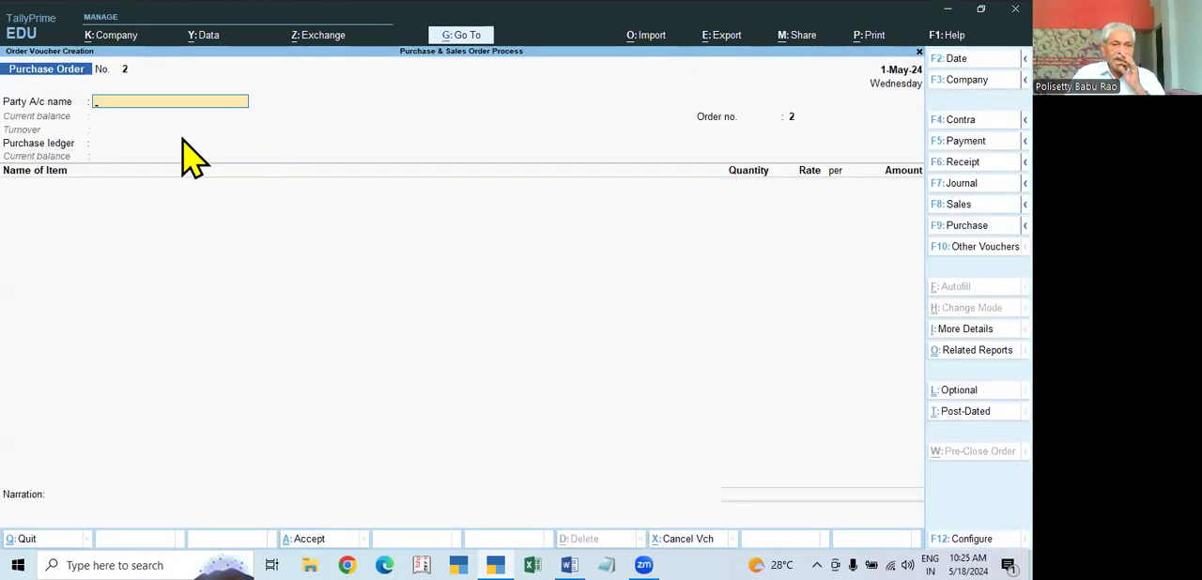
Step: Try Excel Electronics as the purchase order's party account and back out of its order details
{"action": "left_click", "coordinate": [161, 102]}
{"action": "key", "text": "Down"}
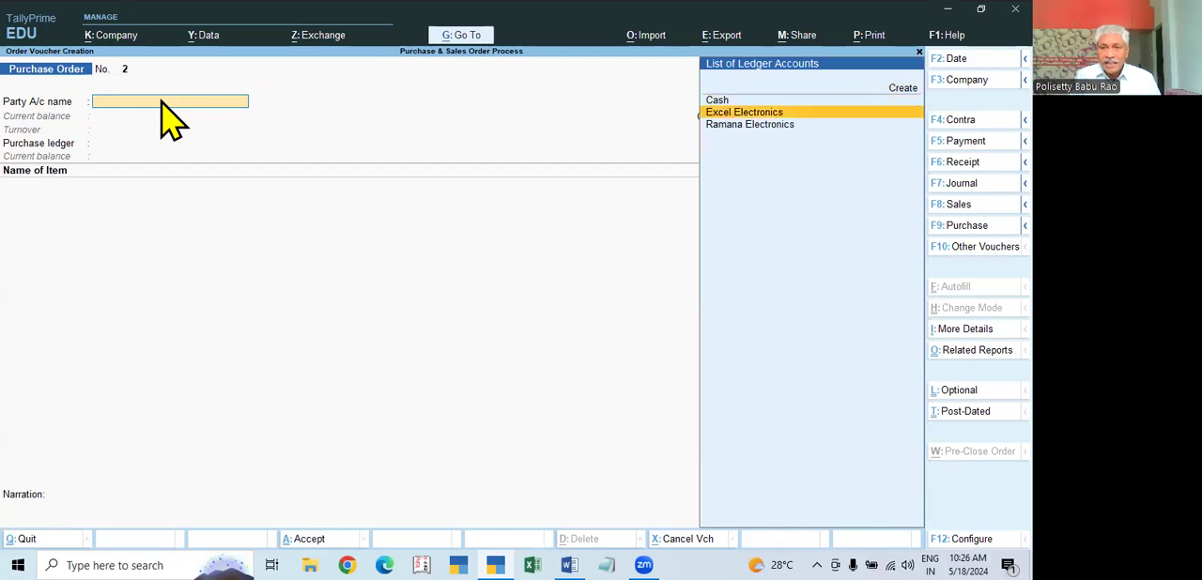
{"action": "key", "text": "Down"}
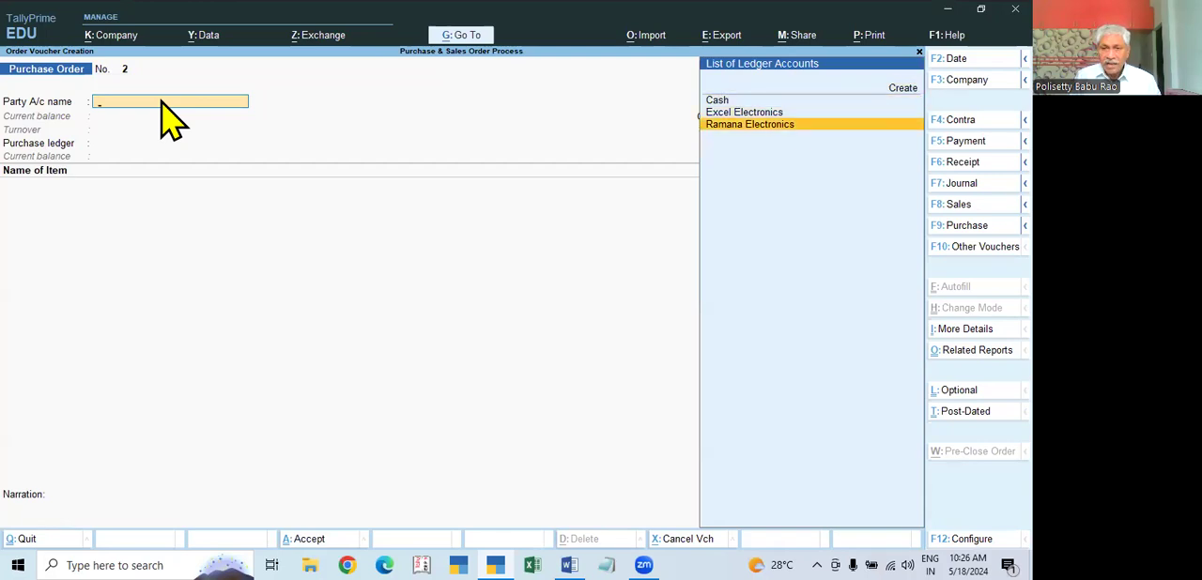
{"action": "key", "text": "Up"}
{"action": "key", "text": "Return"}
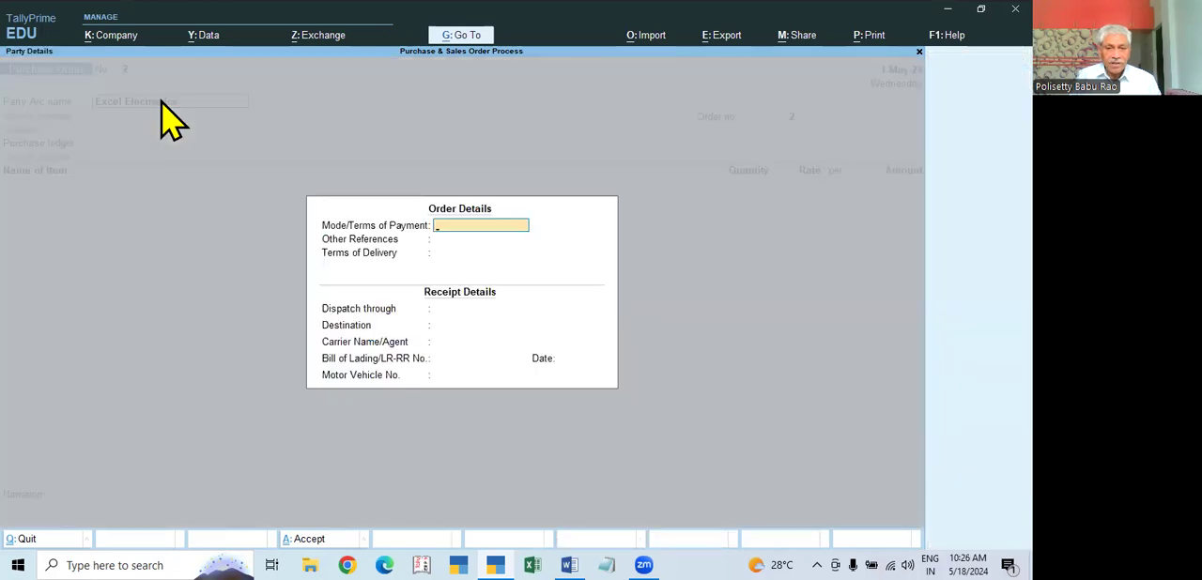
{"action": "key", "text": "Escape"}
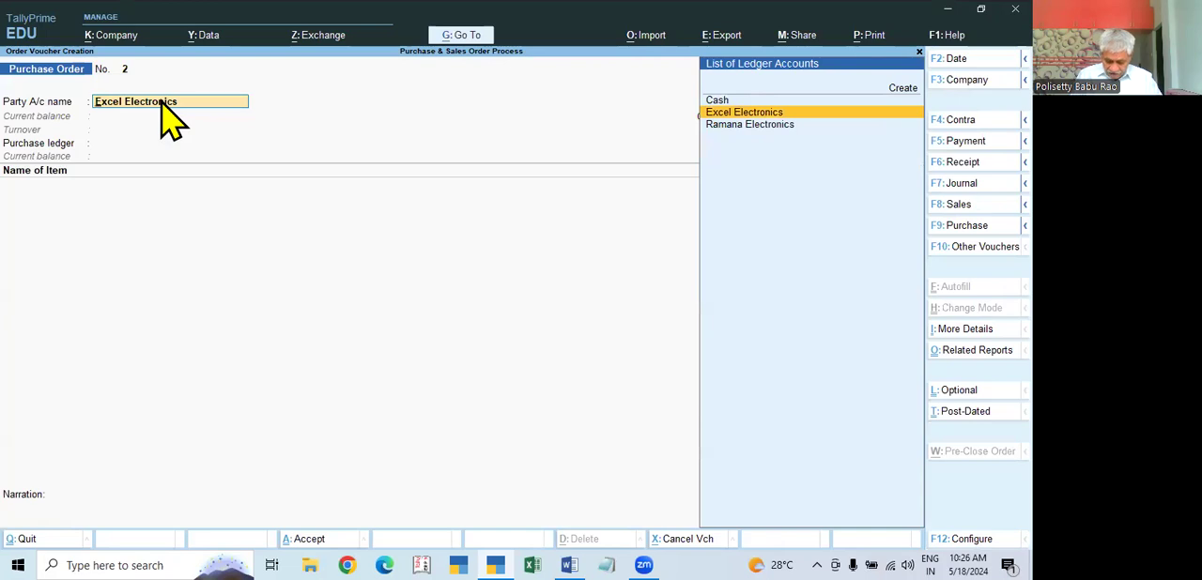
Step: Open the Excel Electronics ledger from the party field to check its group, and leave it unedited
{"action": "key", "text": "ctrl"}
{"action": "key", "text": "ctrl+Return"}
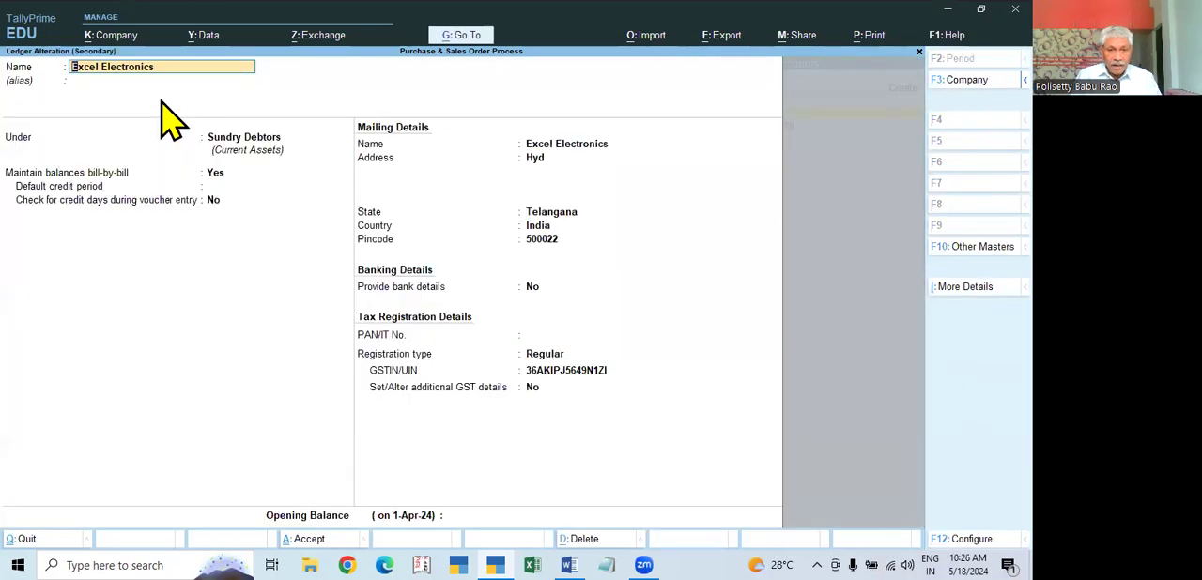
{"action": "key", "text": "Escape"}
{"action": "key", "text": "Escape"}
{"action": "key", "text": "Escape"}
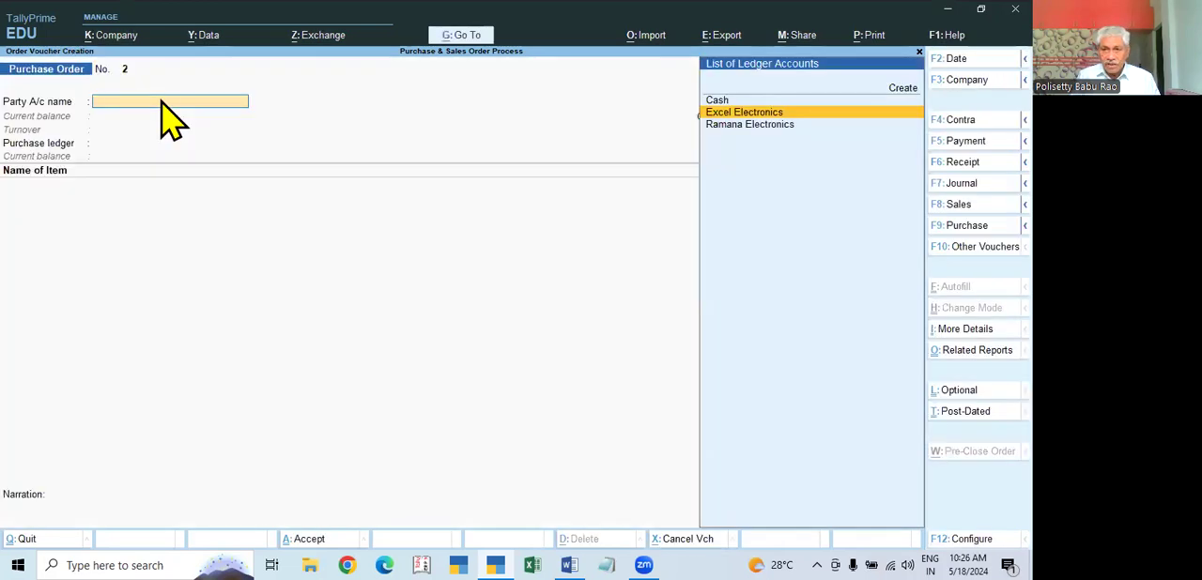
Step: Choose Ramana Electronics as the purchase order's party account after checking its ledger group and tax registration details
{"action": "key", "text": "Down"}
{"action": "key", "text": "Return"}
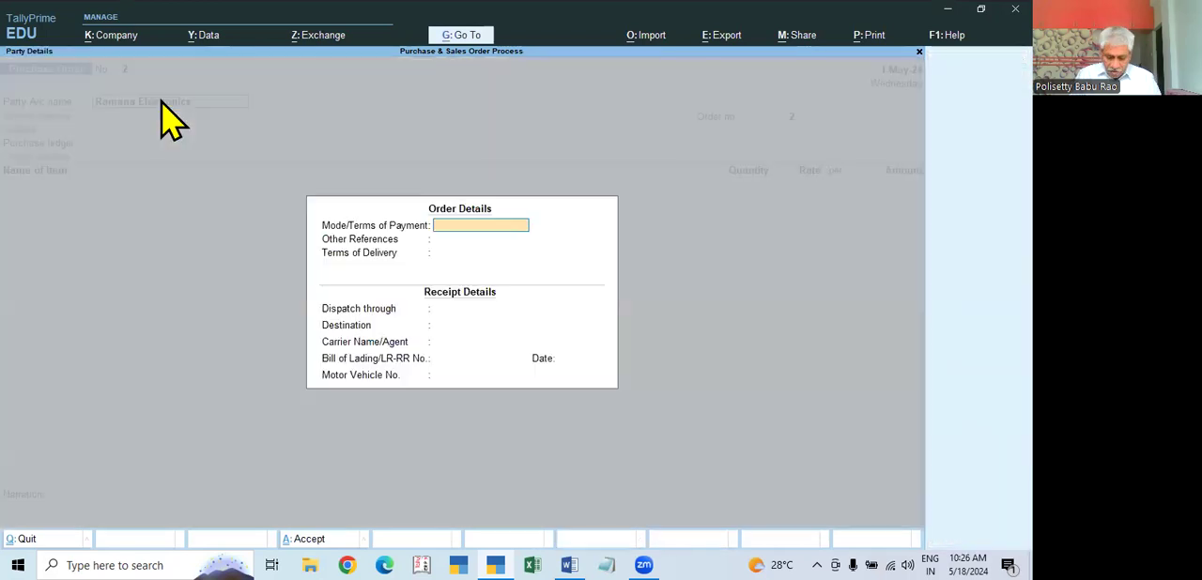
{"action": "key", "text": "Escape"}
{"action": "key", "text": "ctrl+Return"}
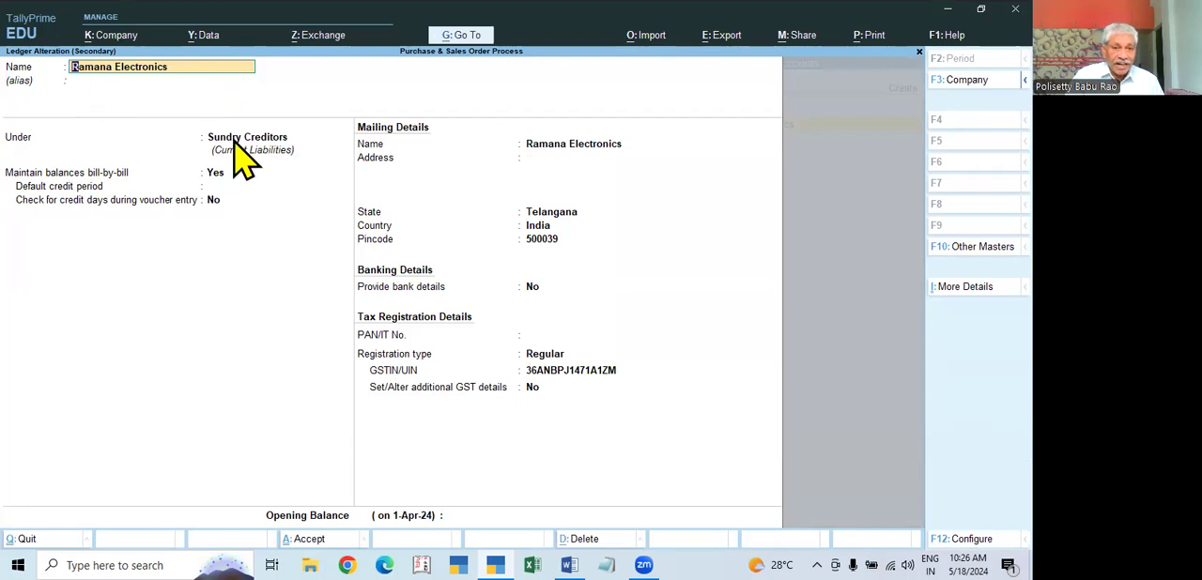
{"action": "left_click", "coordinate": [543, 175]}
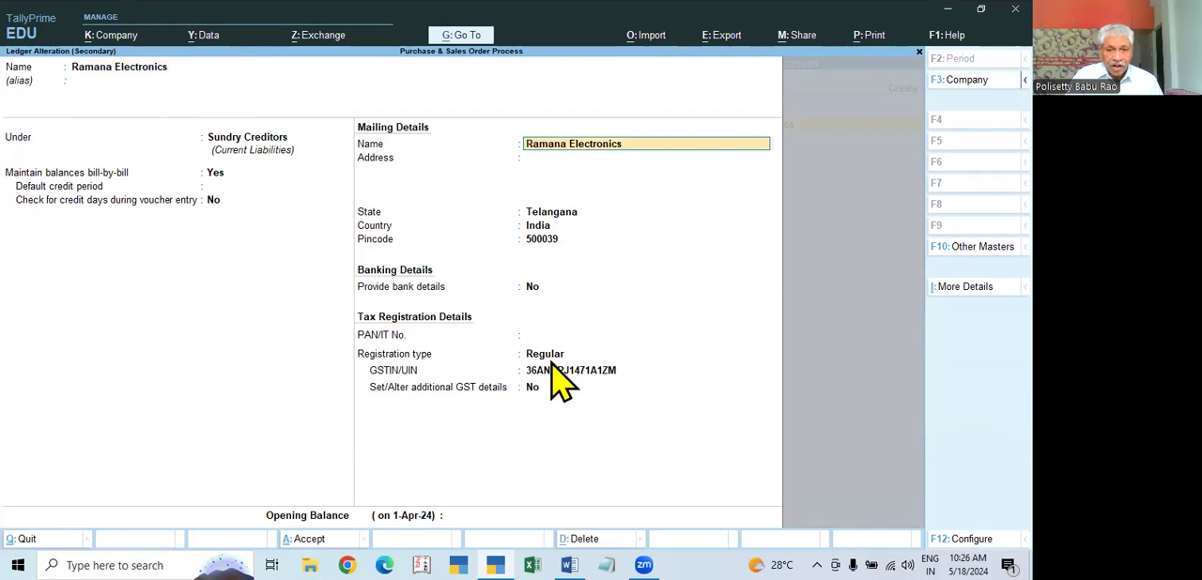
{"action": "key", "text": "ctrl+a"}
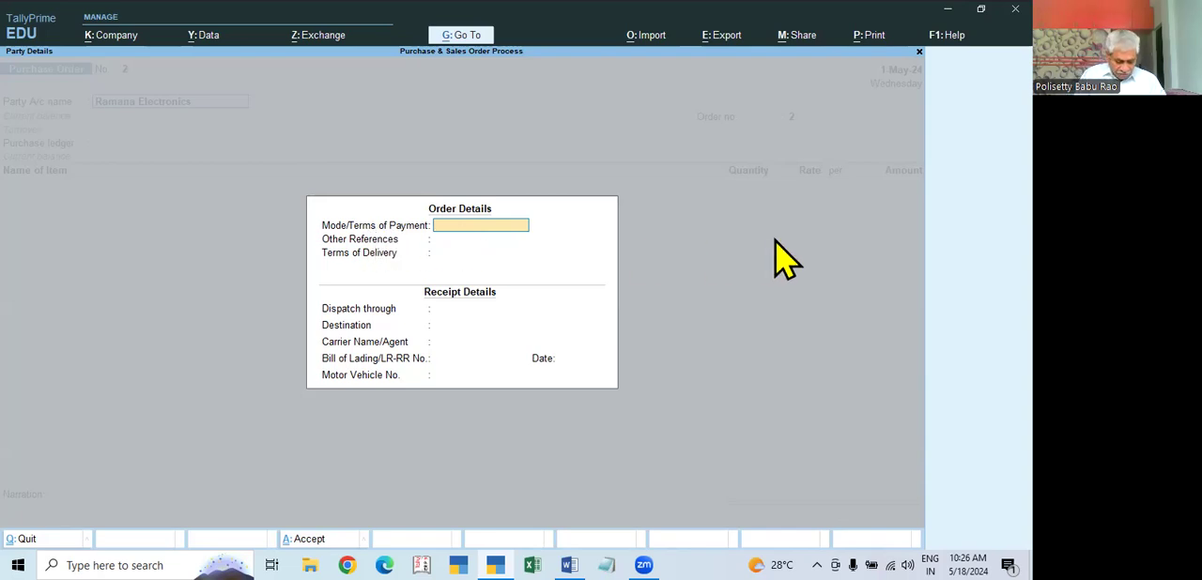
Step: Fill in the order details with payment terms 10 Days by Cheque, the reference person's name and delivery terms 5 Days
{"action": "type", "text": "10 Dya"}
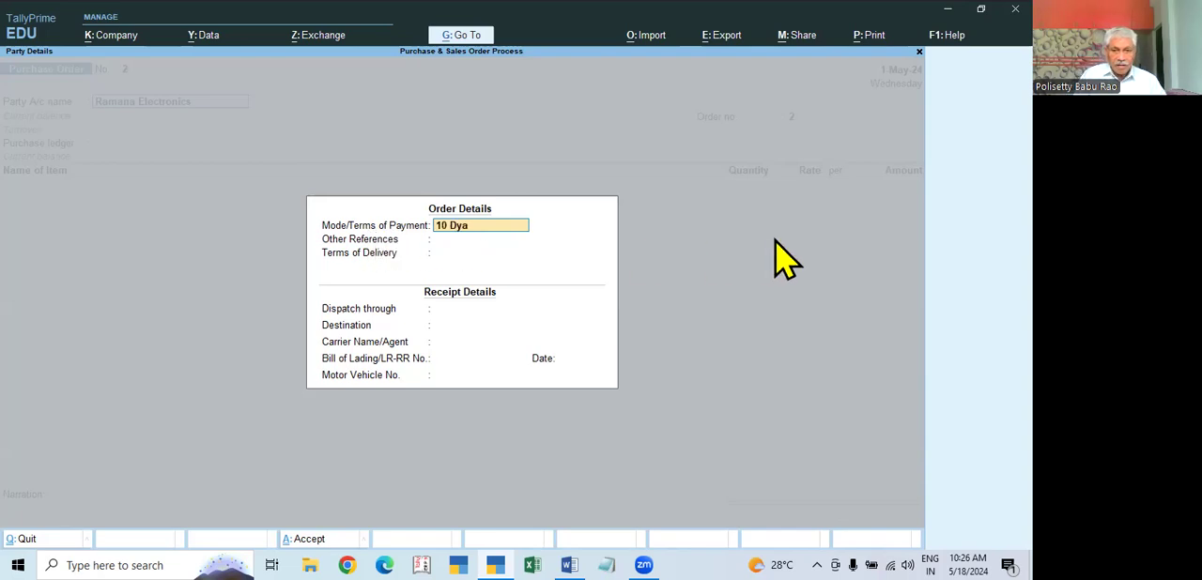
{"action": "key", "text": "BackSpace"}
{"action": "type", "text": "ays by Cheque."}
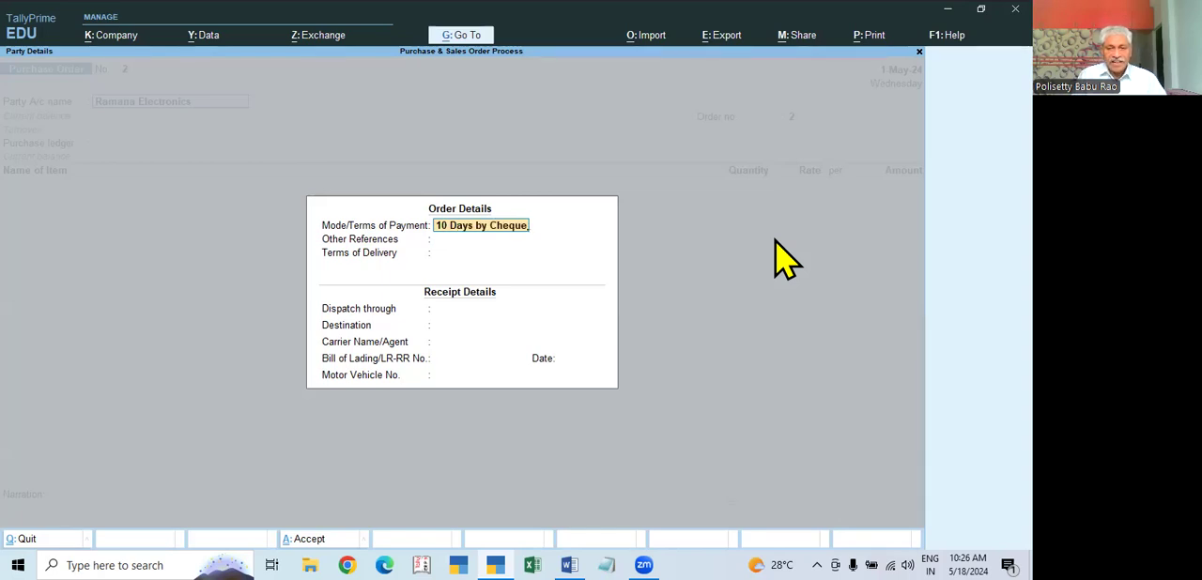
{"action": "key", "text": "Return"}
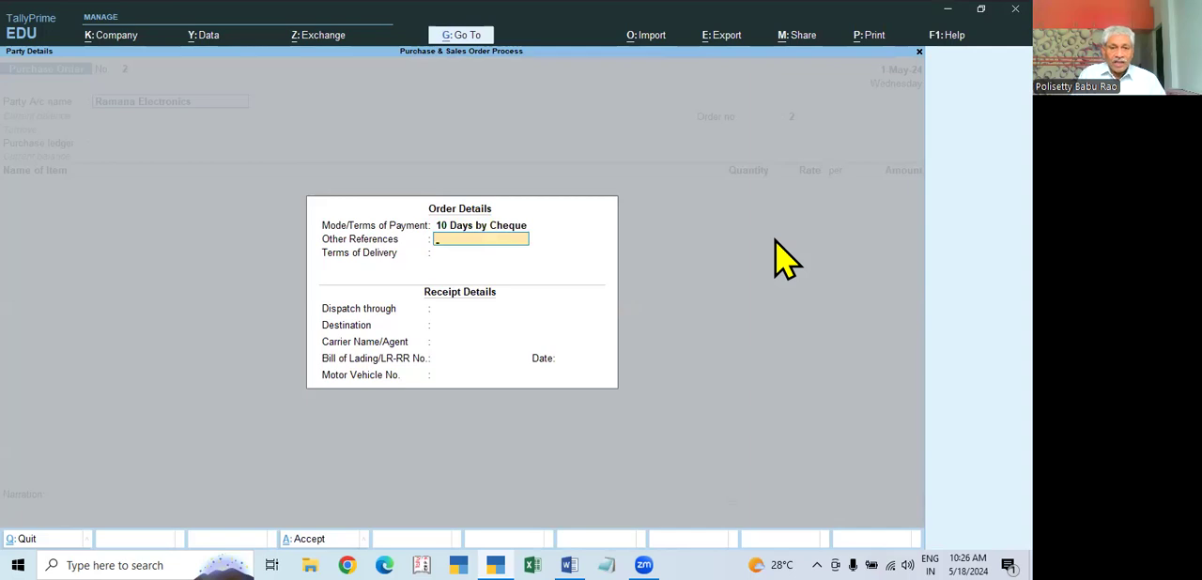
{"action": "type", "text": "Mr Babu"}
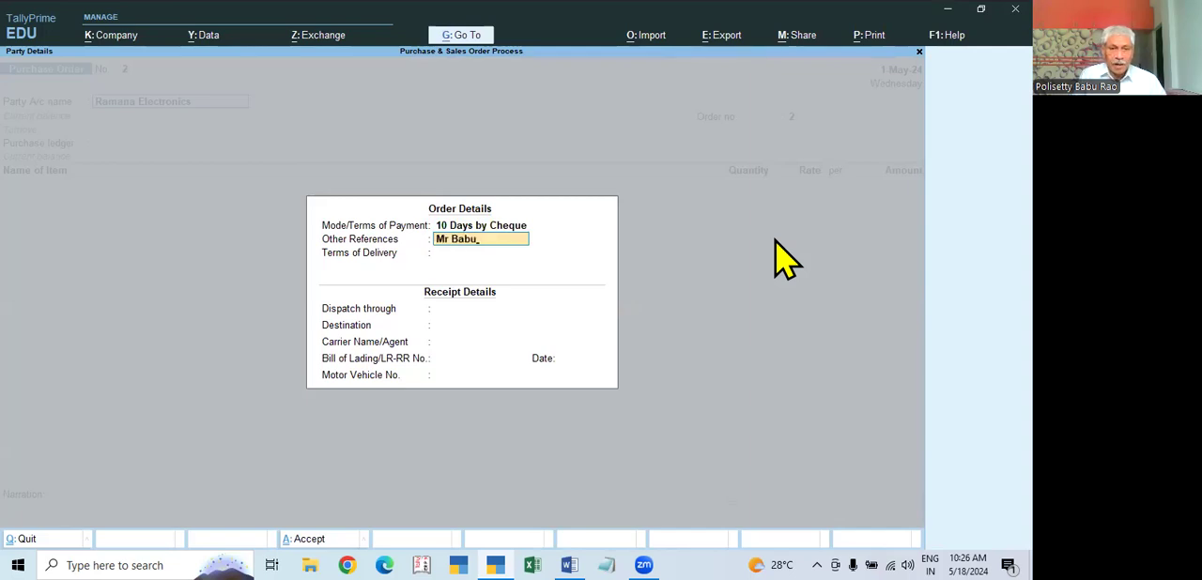
{"action": "key", "text": "Return"}
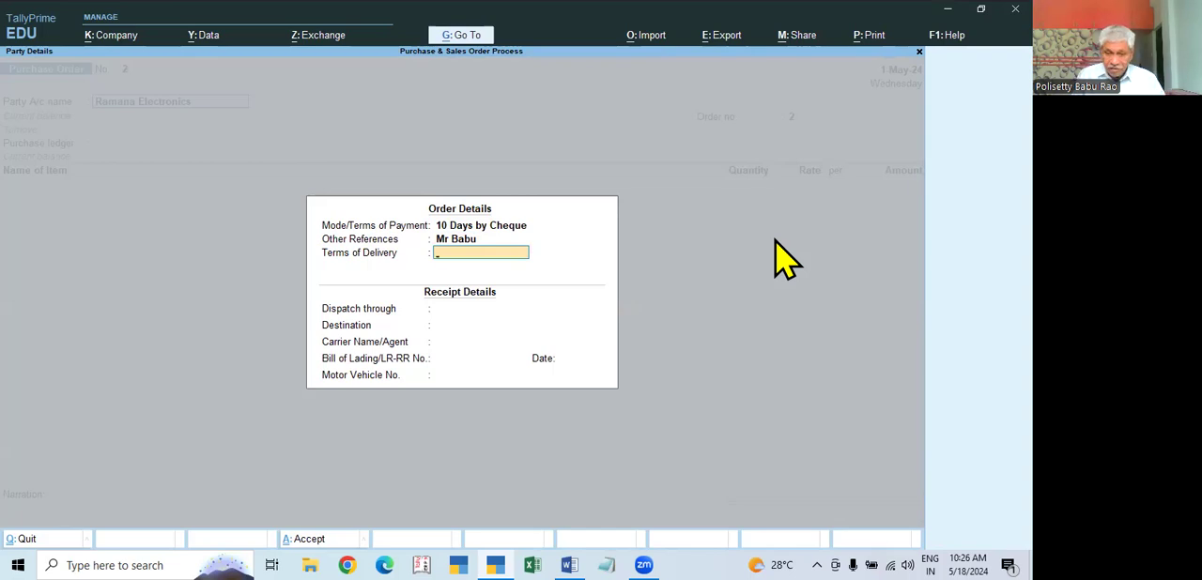
{"action": "type", "text": "5"}
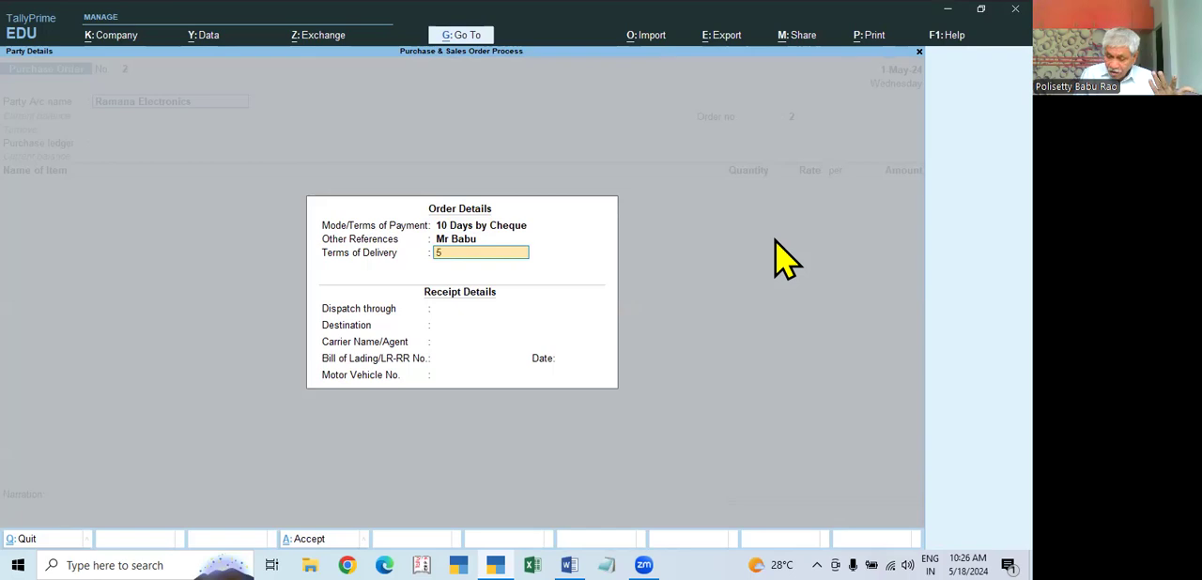
{"action": "type", "text": " Days"}
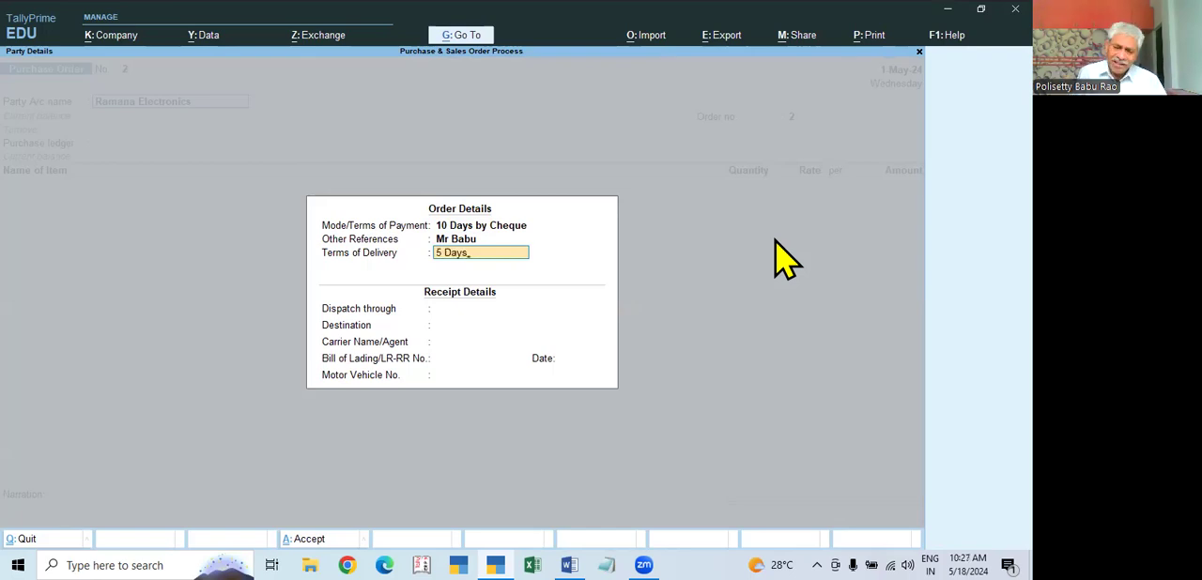
{"action": "key", "text": "Return"}
{"action": "key", "text": "Return"}
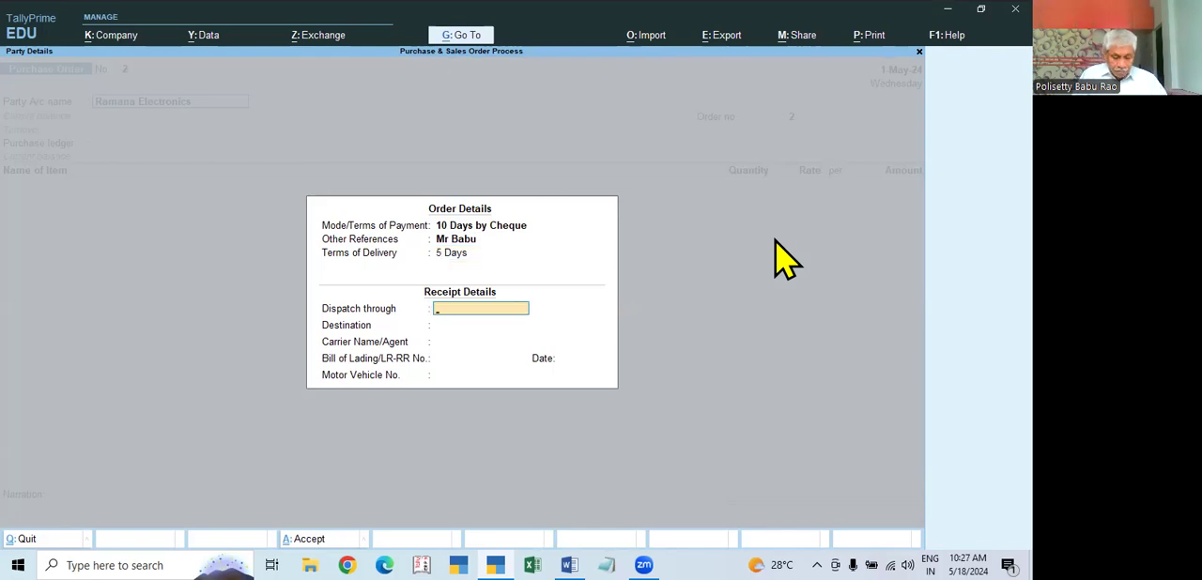
Step: Enter receipt details with dispatch through Road, destination Hyd and carrier SRMT, and accept the supplier's party details
{"action": "type", "text": "Road"}
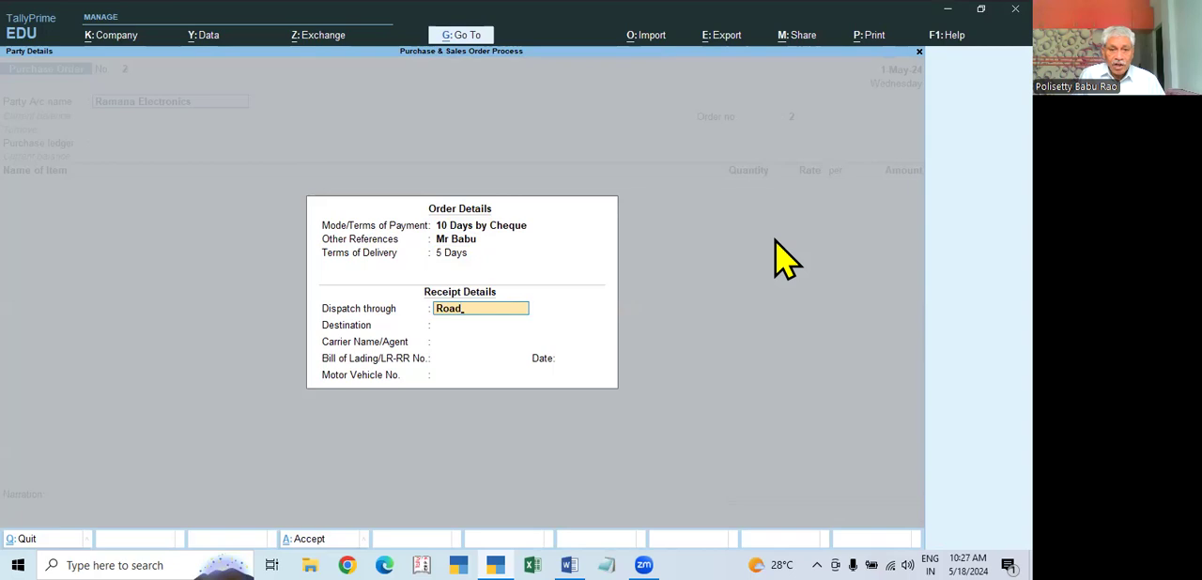
{"action": "key", "text": "Return"}
{"action": "type", "text": "Hyd"}
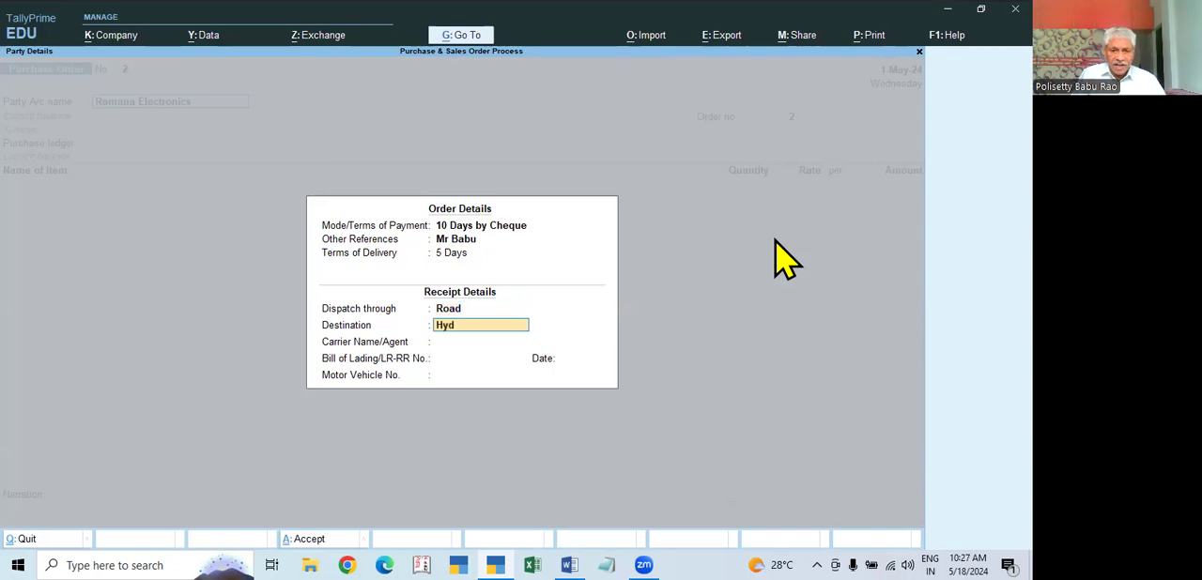
{"action": "key", "text": "Return"}
{"action": "type", "text": "SRMT"}
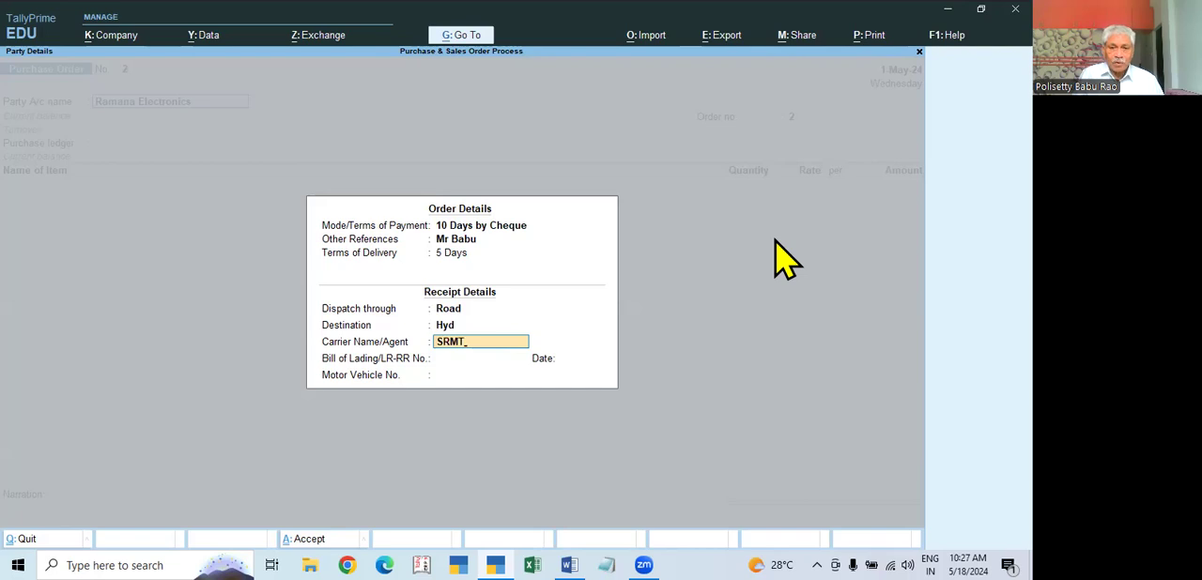
{"action": "key", "text": "Return"}
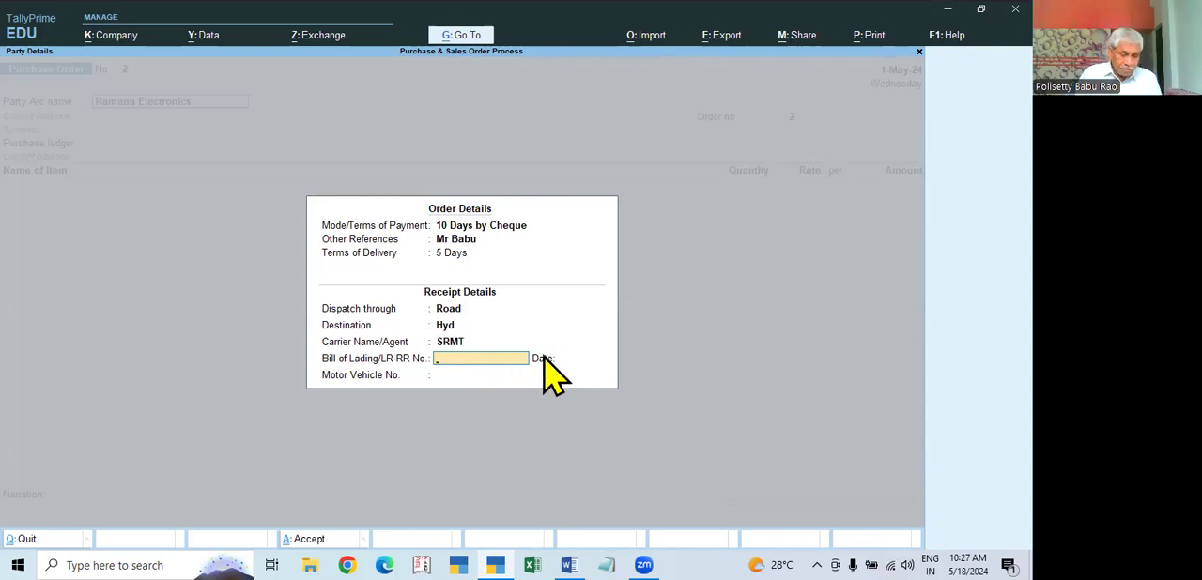
{"action": "key", "text": "Escape"}
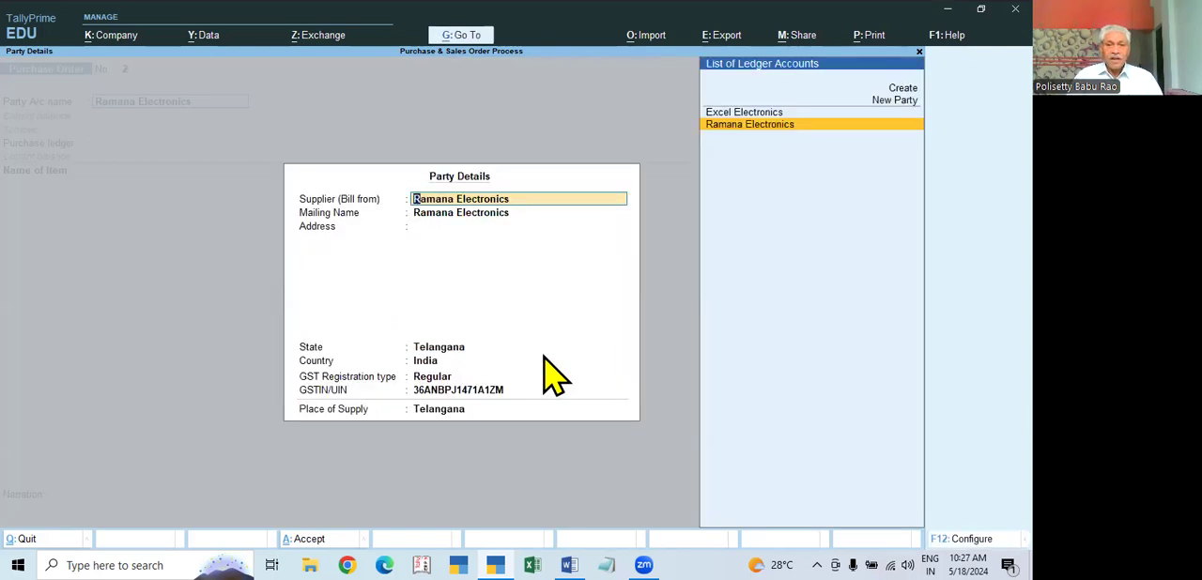
{"action": "key", "text": "ctrl+a"}
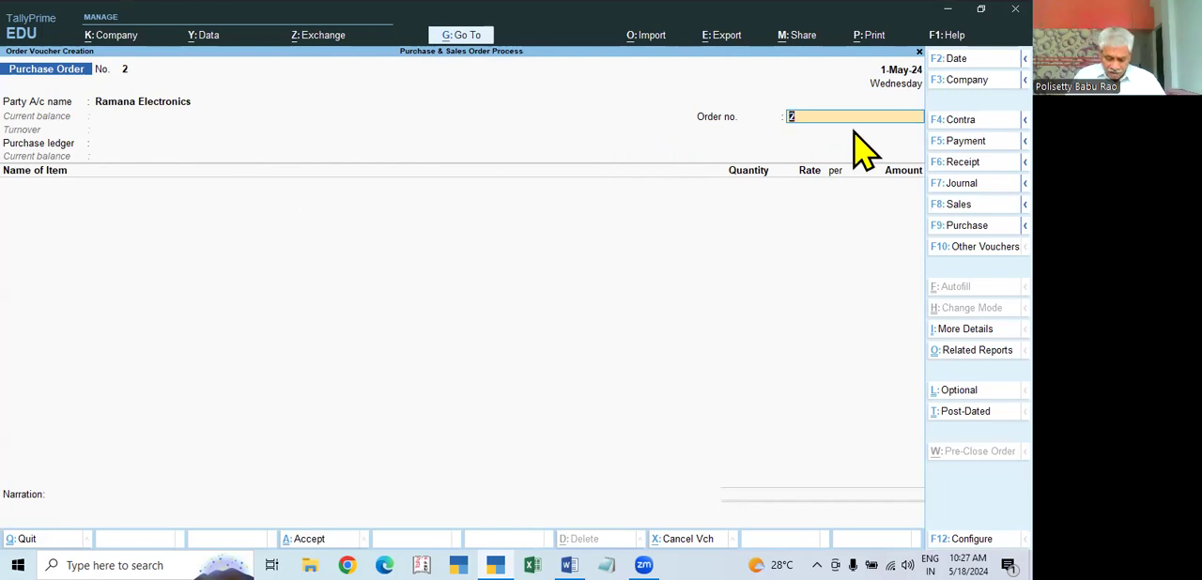
Step: Enter the purchase order's order number and select Purchase as the purchase ledger
{"action": "type", "text": "PO"}
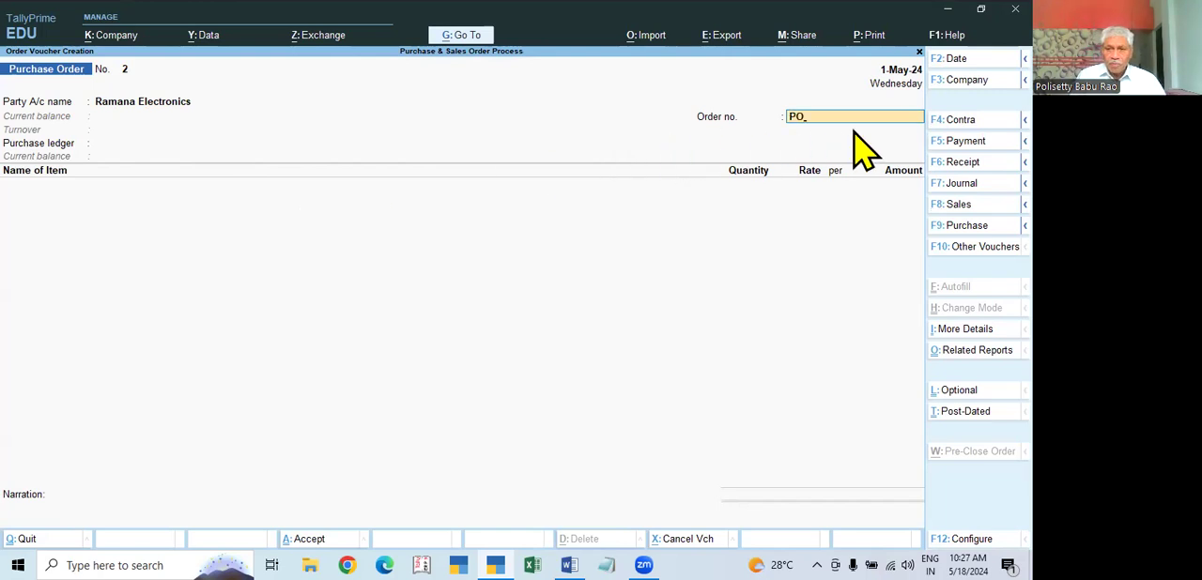
{"action": "type", "text": "/00"}
{"action": "key", "text": "BackSpace"}
{"action": "type", "text": "1"}
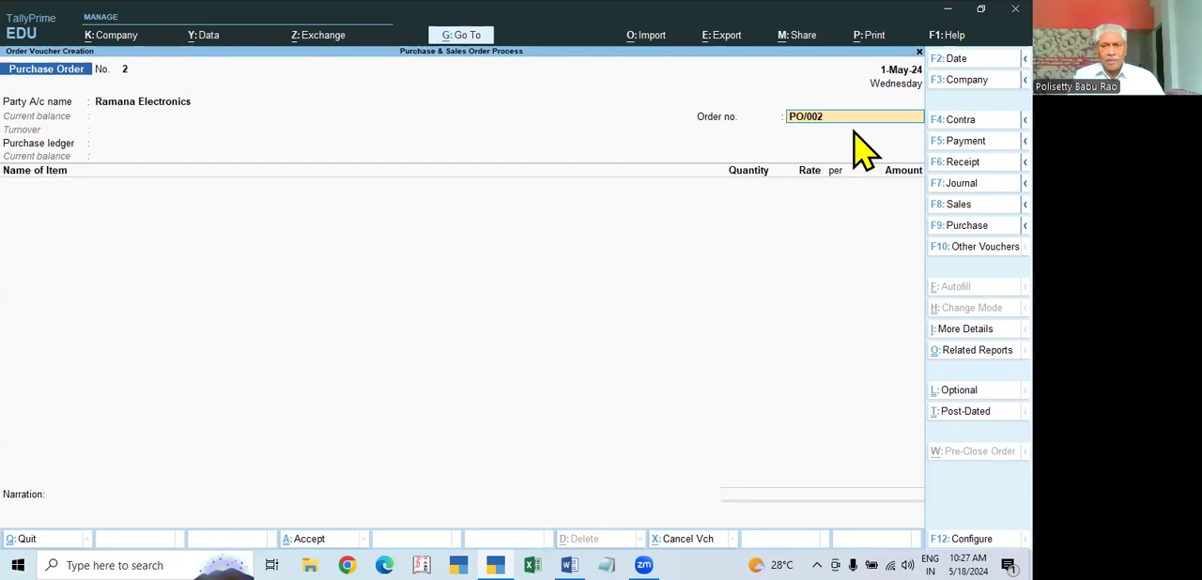
{"action": "key", "text": "BackSpace"}
{"action": "type", "text": "12"}
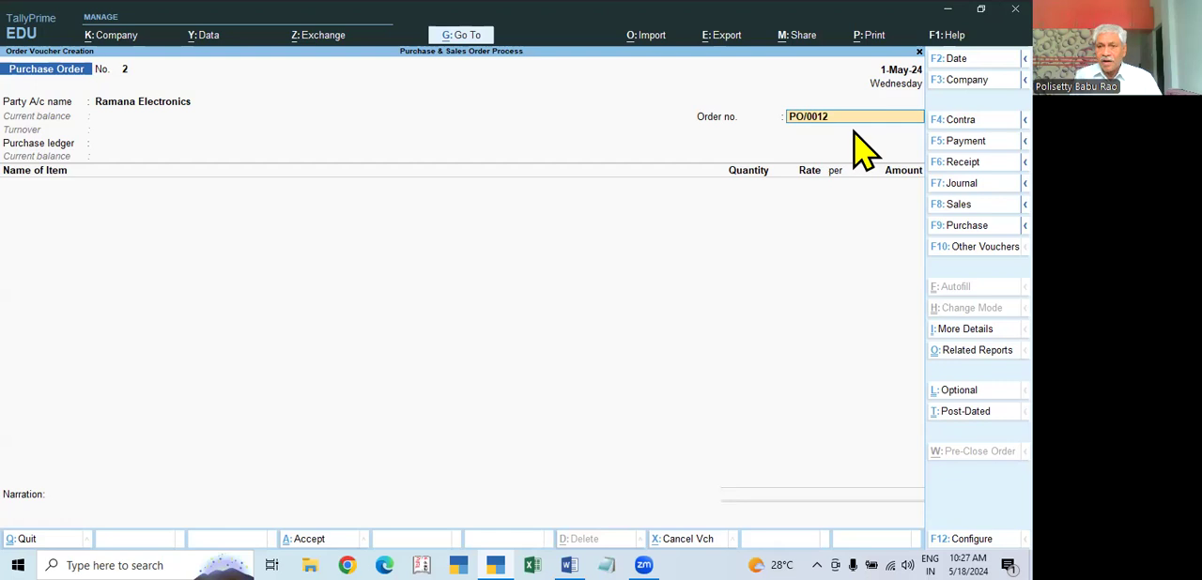
{"action": "key", "text": "Return"}
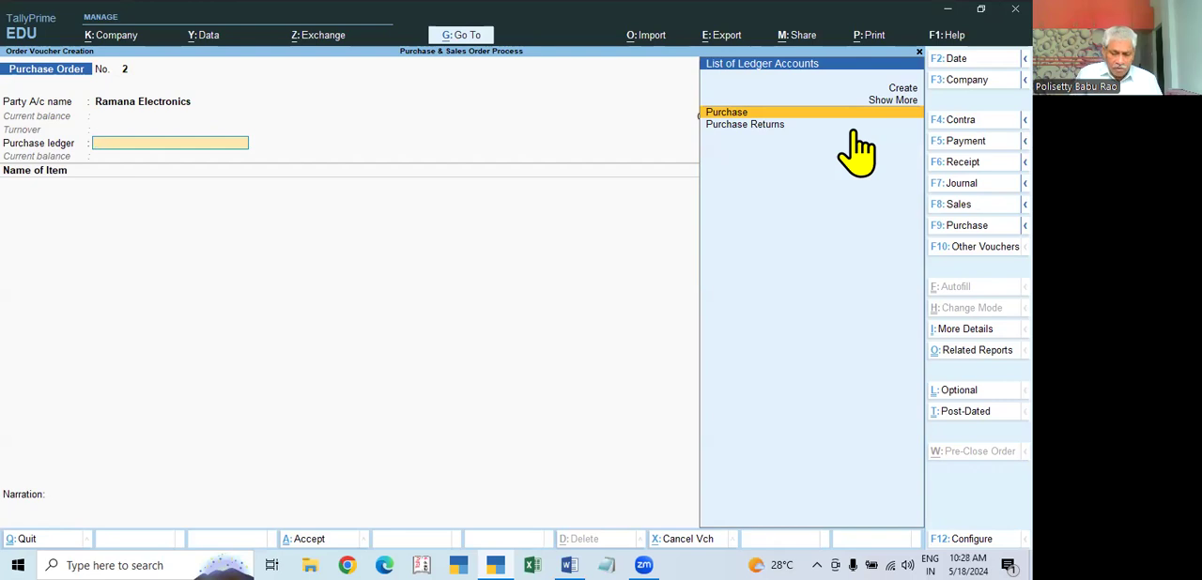
{"action": "key", "text": "Return"}
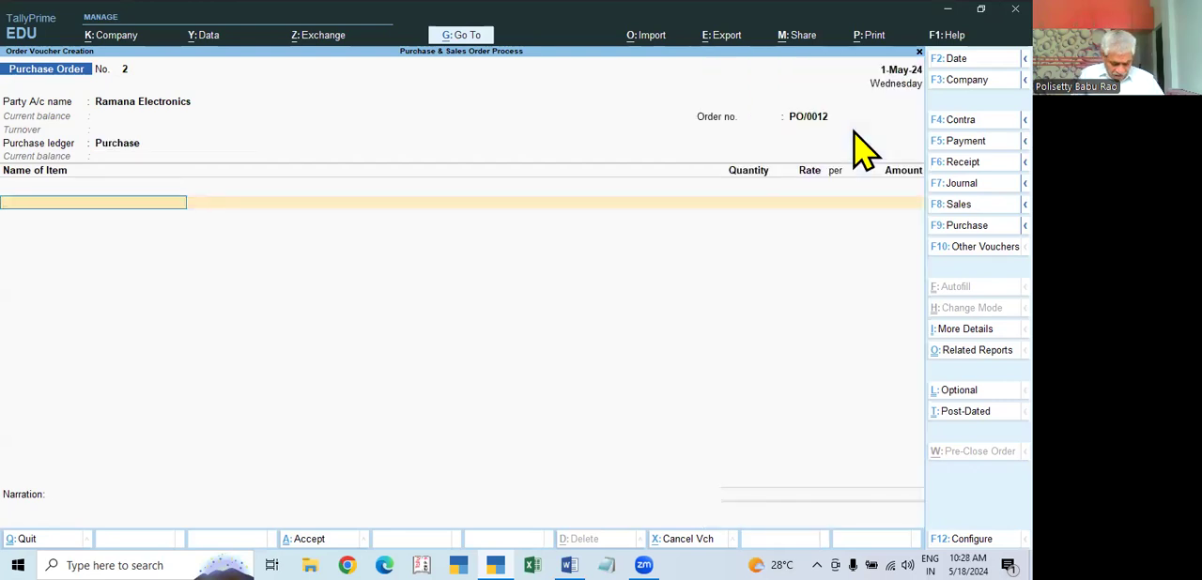
Step: Open the Purchase ledger from the voucher, review its GST and type of supply settings, and return to the item entry
{"action": "key", "text": "BackSpace"}
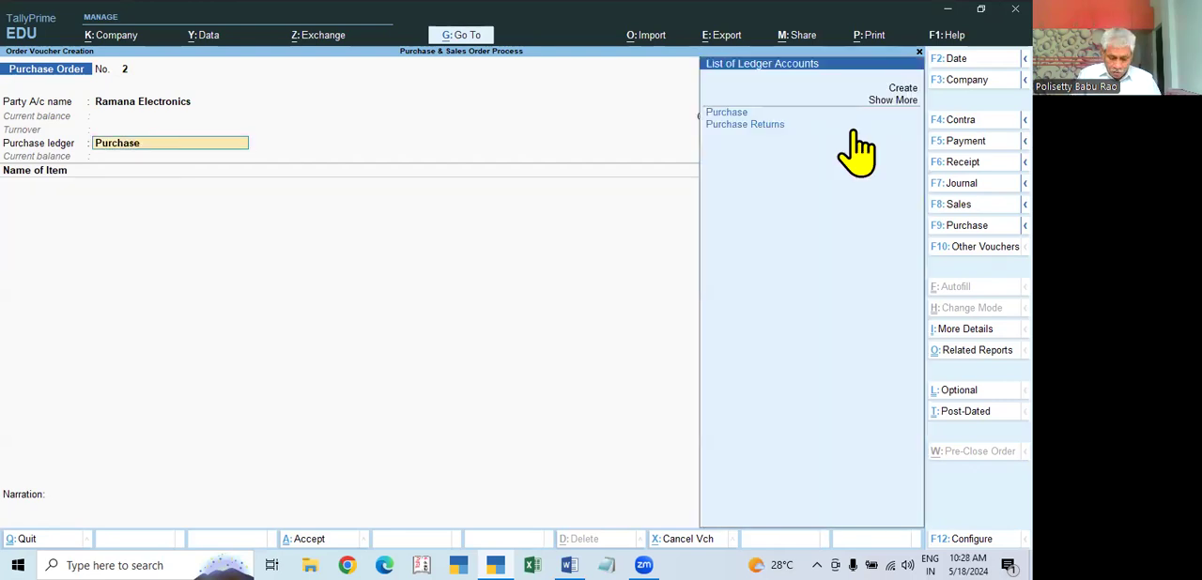
{"action": "key", "text": "ctrl+Return"}
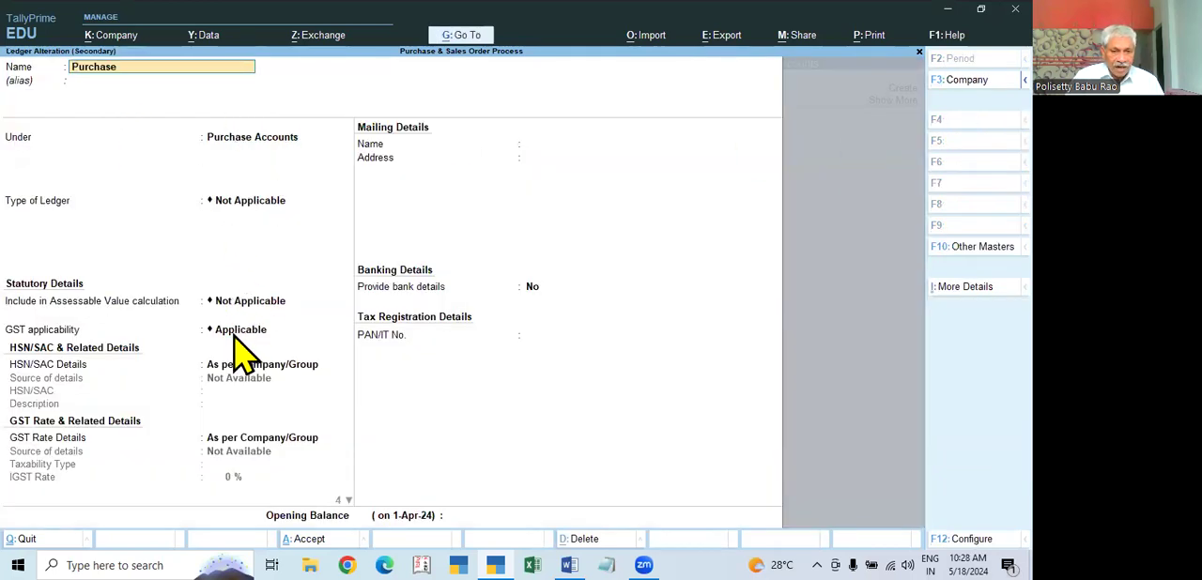
{"action": "key", "text": "Return"}
{"action": "key", "text": "Return"}
{"action": "key", "text": "Return"}
{"action": "key", "text": "Return"}
{"action": "key", "text": "Return"}
{"action": "key", "text": "Return"}
{"action": "key", "text": "Return"}
{"action": "key", "text": "Return"}
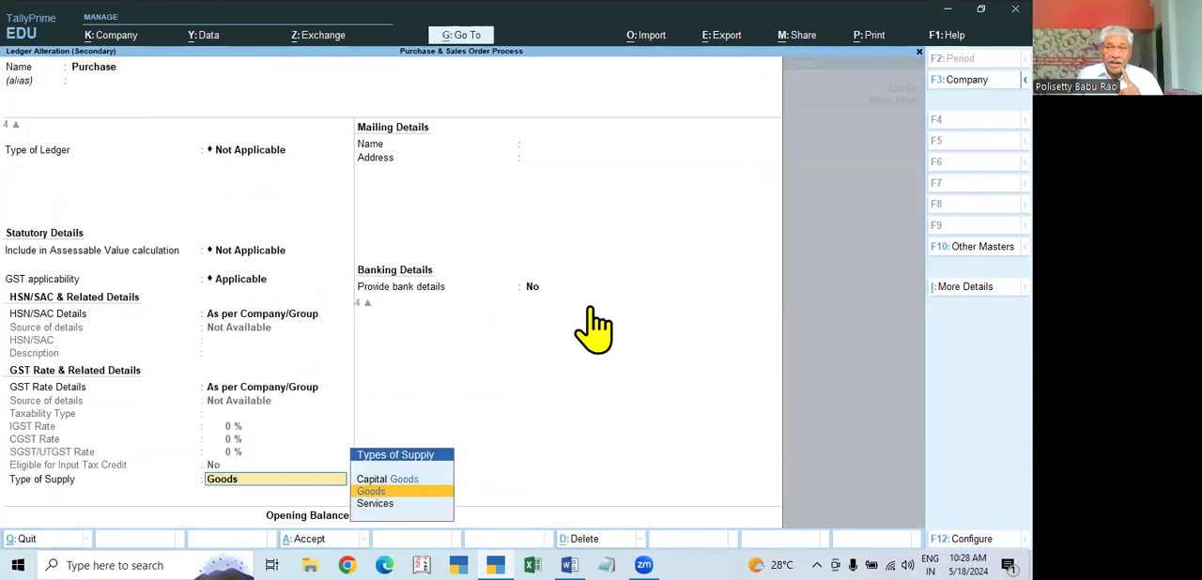
{"action": "key", "text": "Return"}
{"action": "key", "text": "Return"}
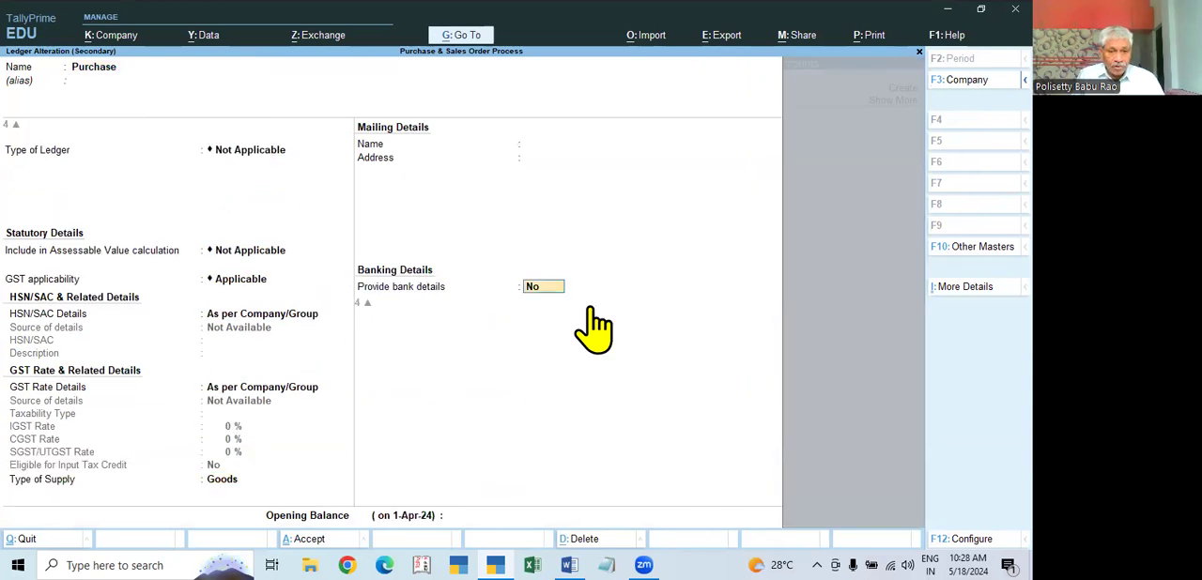
{"action": "key", "text": "Return"}
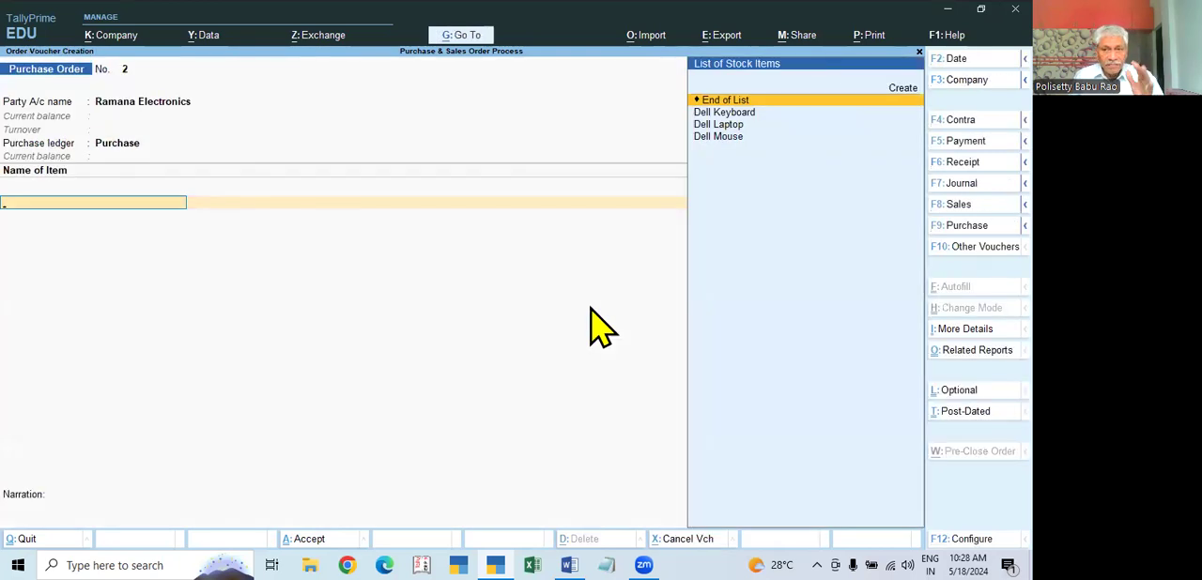
Step: Open the Dell Laptop stock item from the purchase order and review its group and unit
{"action": "key", "text": "Down"}
{"action": "key", "text": "Down"}
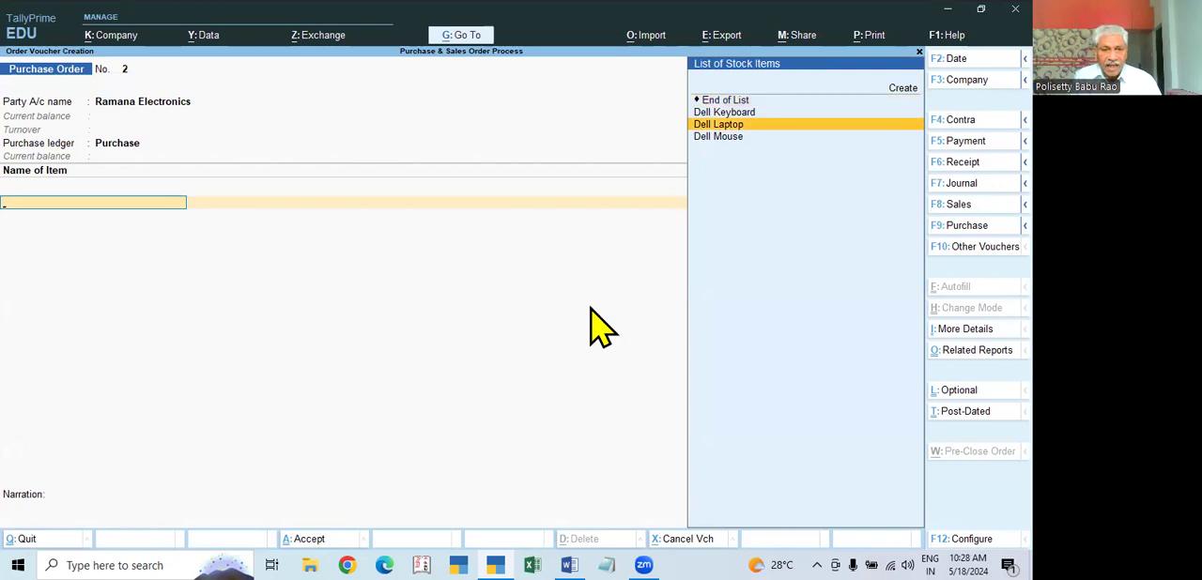
{"action": "key", "text": "Return"}
{"action": "key", "text": "Escape"}
{"action": "key", "text": "ctrl+Return"}
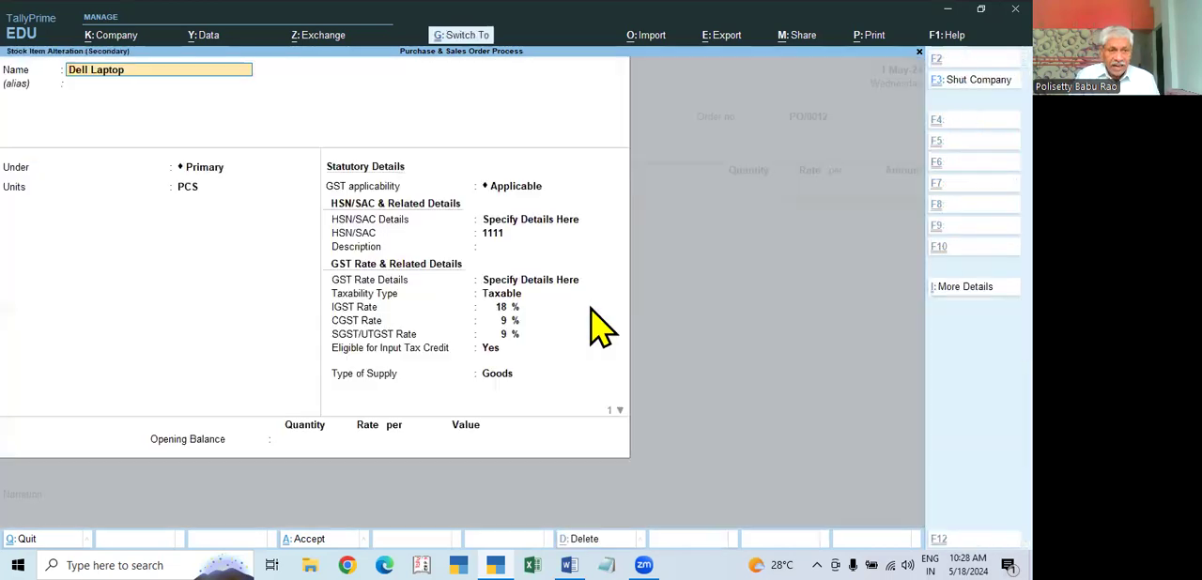
{"action": "key", "text": "Return"}
{"action": "key", "text": "Return"}
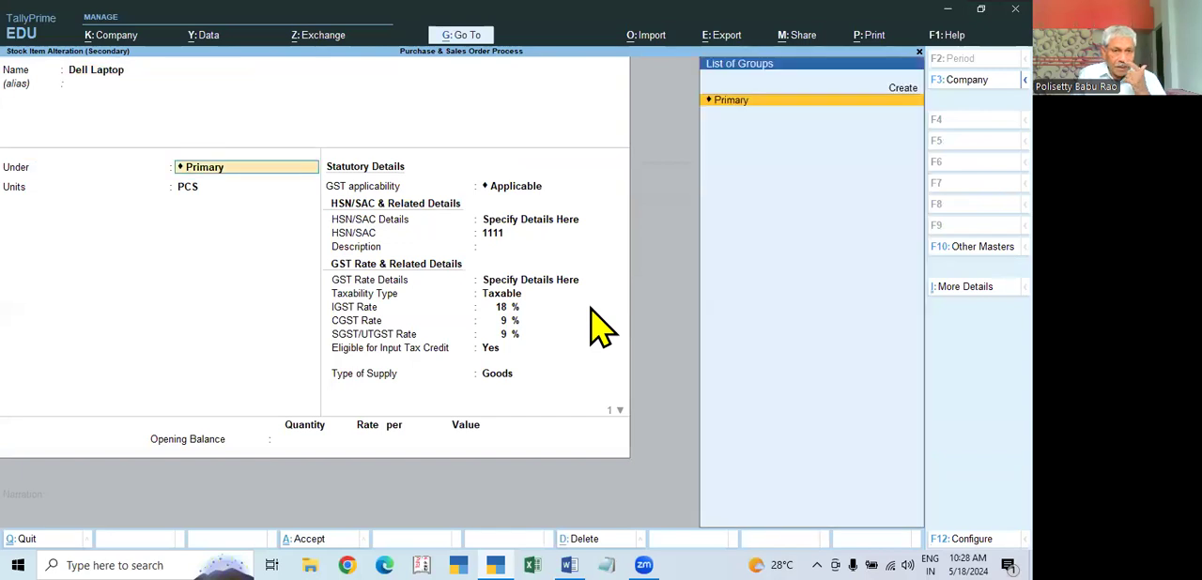
{"action": "key", "text": "Return"}
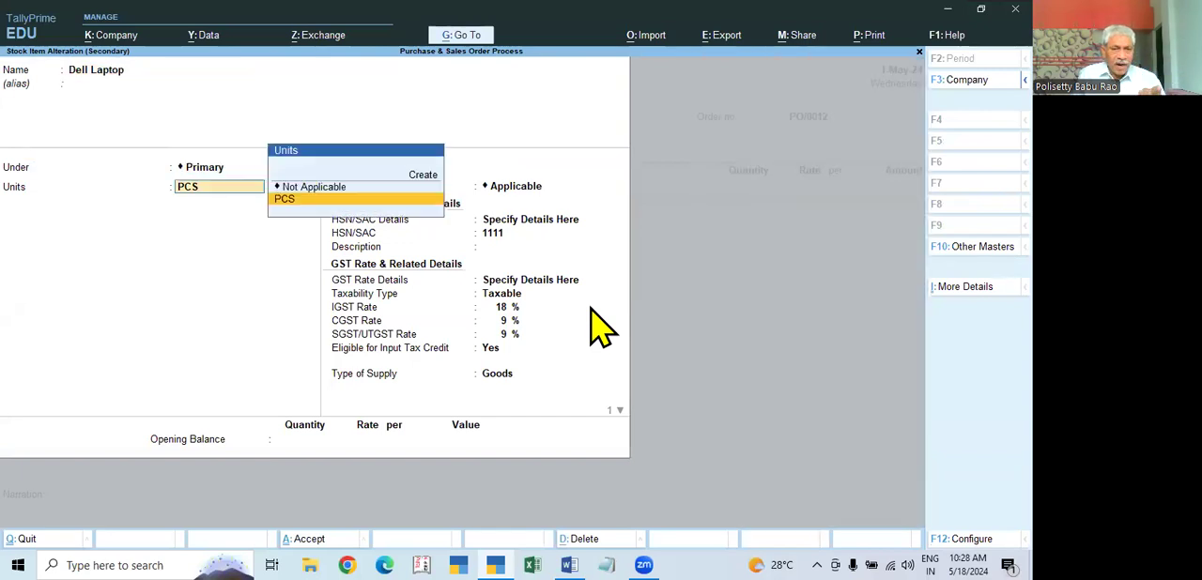
Step: Review the Dell Laptop item's GST applicability, HSN/SAC details and GST rate details, and return to the order's item entry
{"action": "key", "text": "Return"}
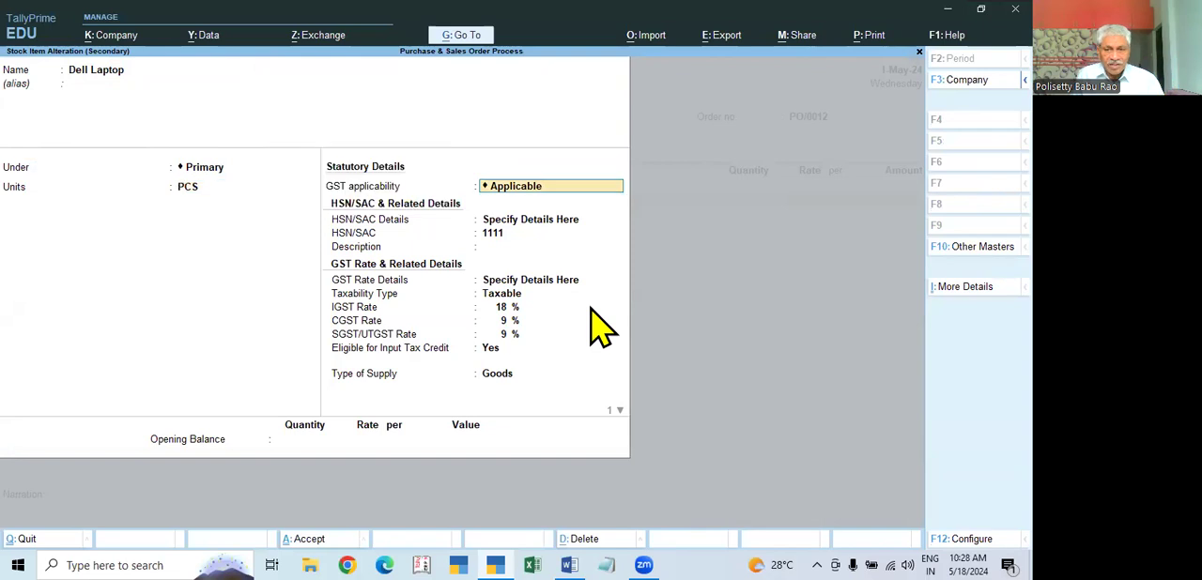
{"action": "key", "text": "Return"}
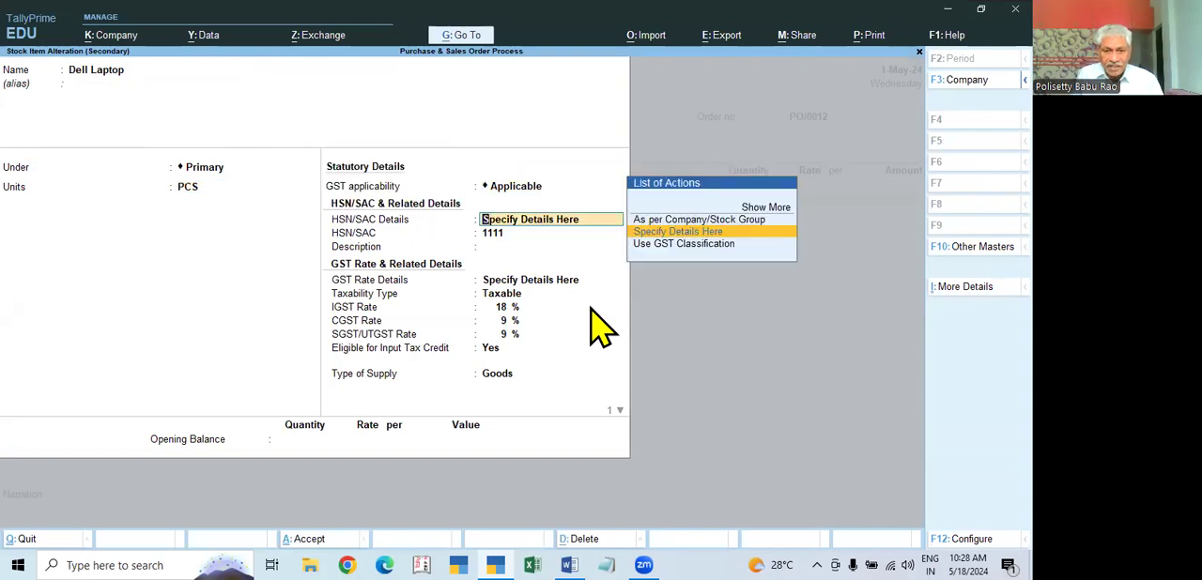
{"action": "key", "text": "Return"}
{"action": "key", "text": "Return"}
{"action": "key", "text": "Return"}
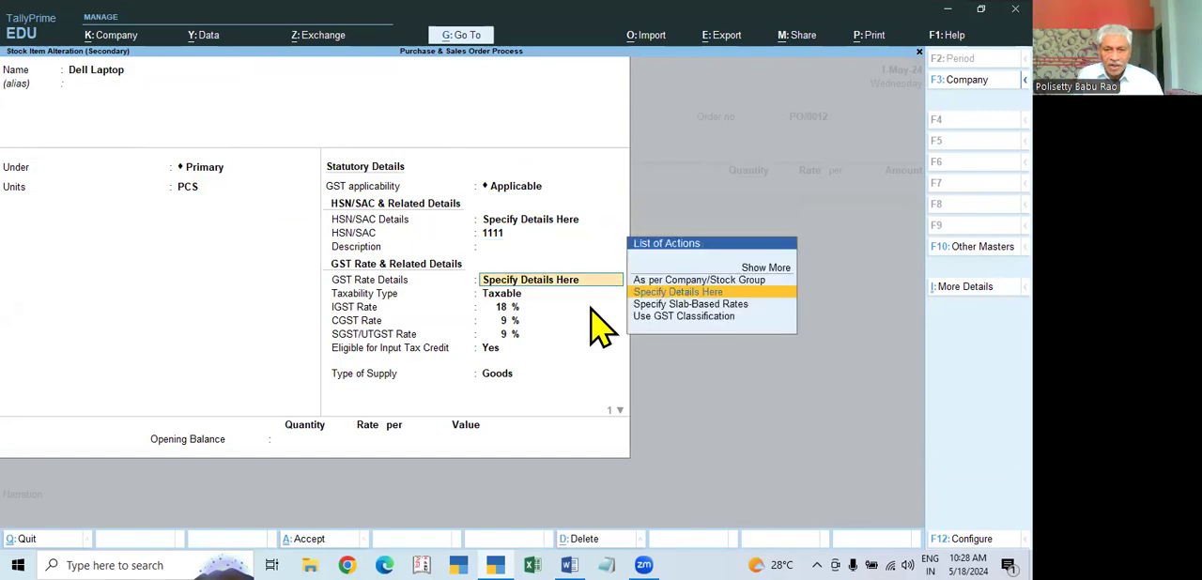
{"action": "key", "text": "Return"}
{"action": "key", "text": "Return"}
{"action": "key", "text": "Return"}
{"action": "key", "text": "Return"}
{"action": "key", "text": "Return"}
{"action": "key", "text": "Return"}
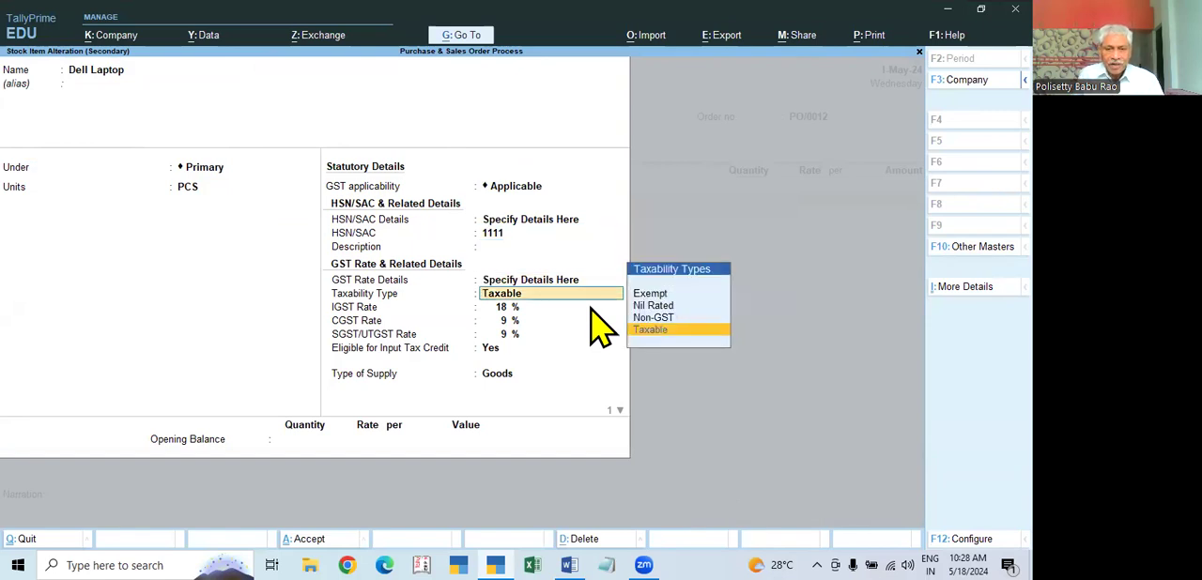
{"action": "key", "text": "Return"}
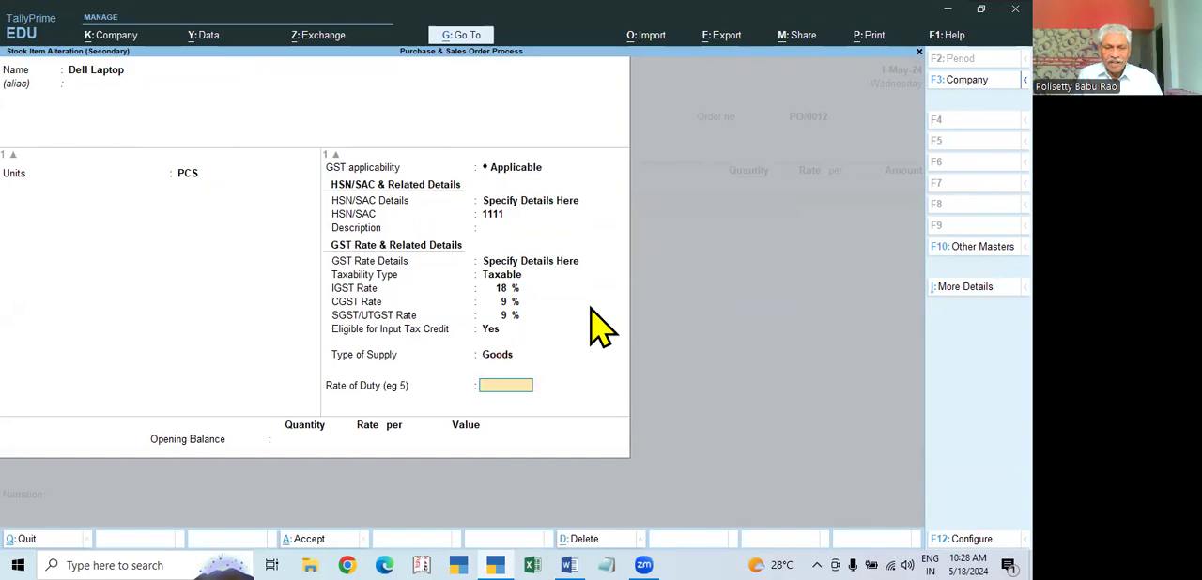
{"action": "key", "text": "Return"}
{"action": "key", "text": "Return"}
{"action": "key", "text": "Return"}
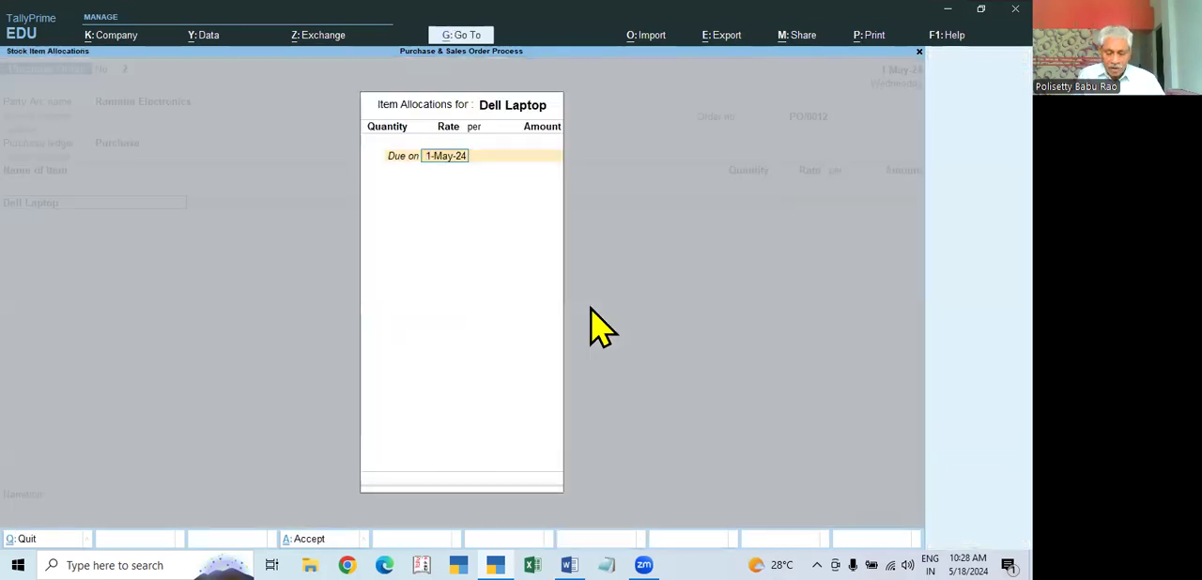
{"action": "key", "text": "Escape"}
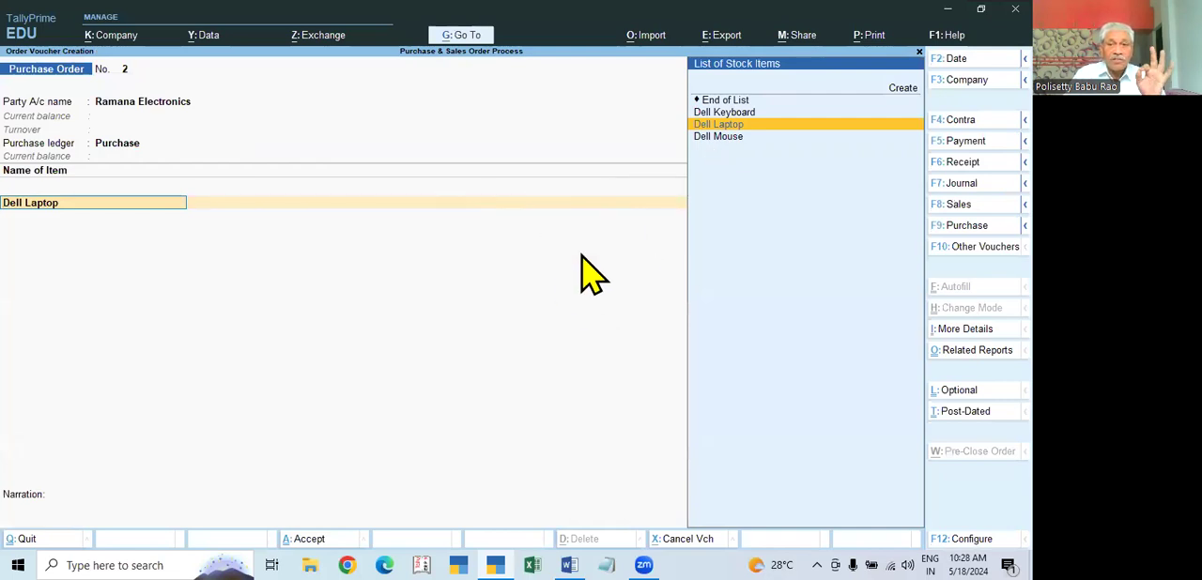
Step: Add Dell Laptop to the purchase order with its delivery due in 5 Days
{"action": "key", "text": "Return"}
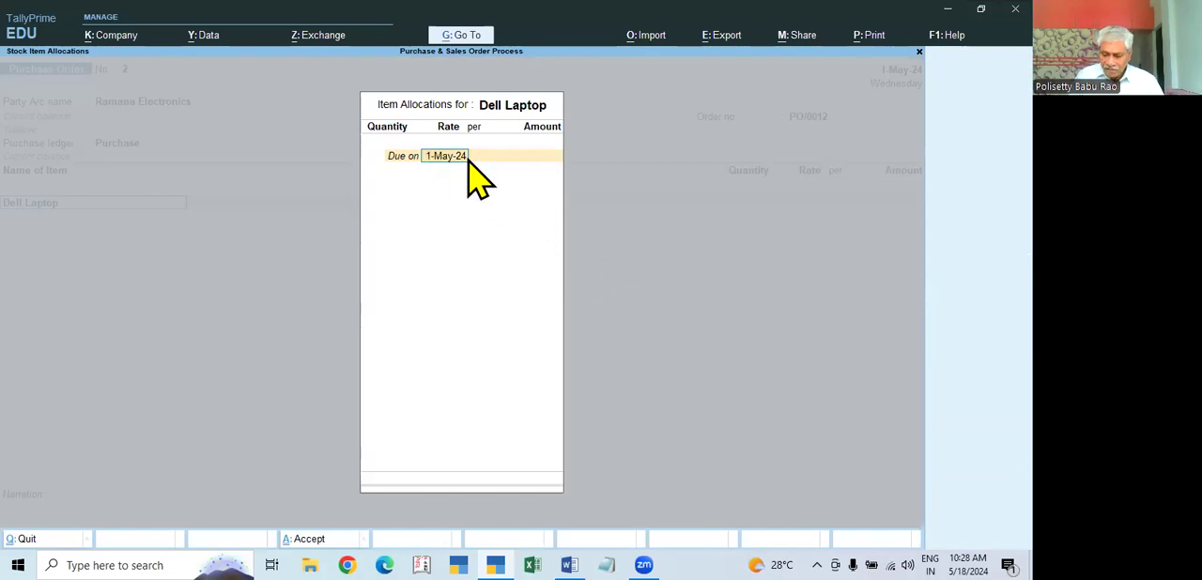
{"action": "type", "text": "6.5"}
{"action": "key", "text": "BackSpace"}
{"action": "key", "text": "BackSpace"}
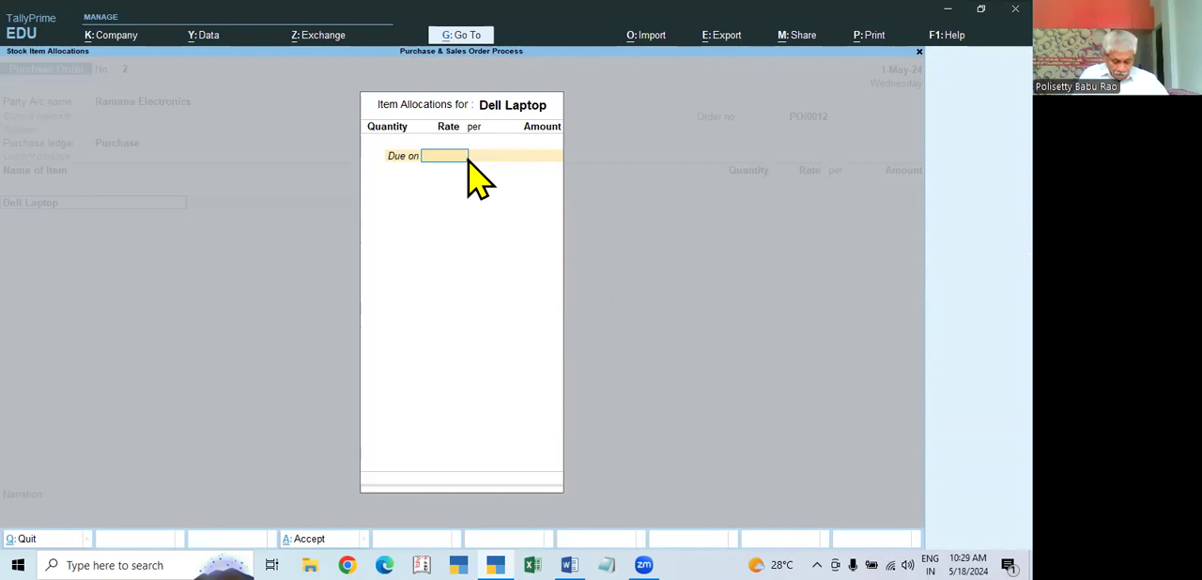
{"action": "key", "text": "Return"}
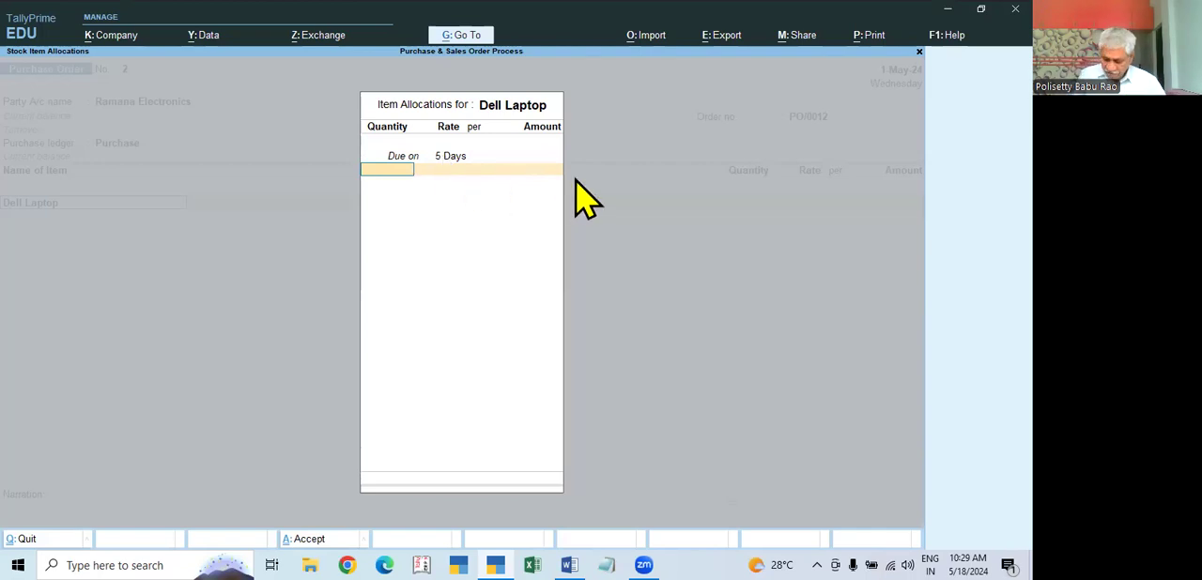
Step: Allocate 20 PCS of Dell Laptop at a rate of 25,000 and complete the item's allocation
{"action": "type", "text": "10"}
{"action": "key", "text": "BackSpace"}
{"action": "key", "text": "BackSpace"}
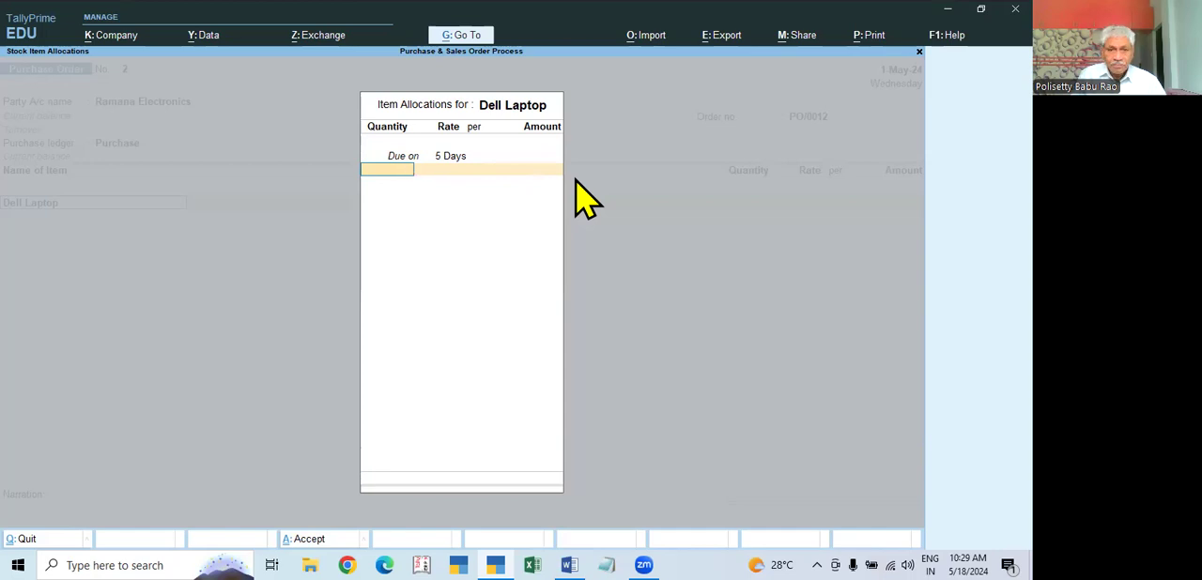
{"action": "type", "text": "20"}
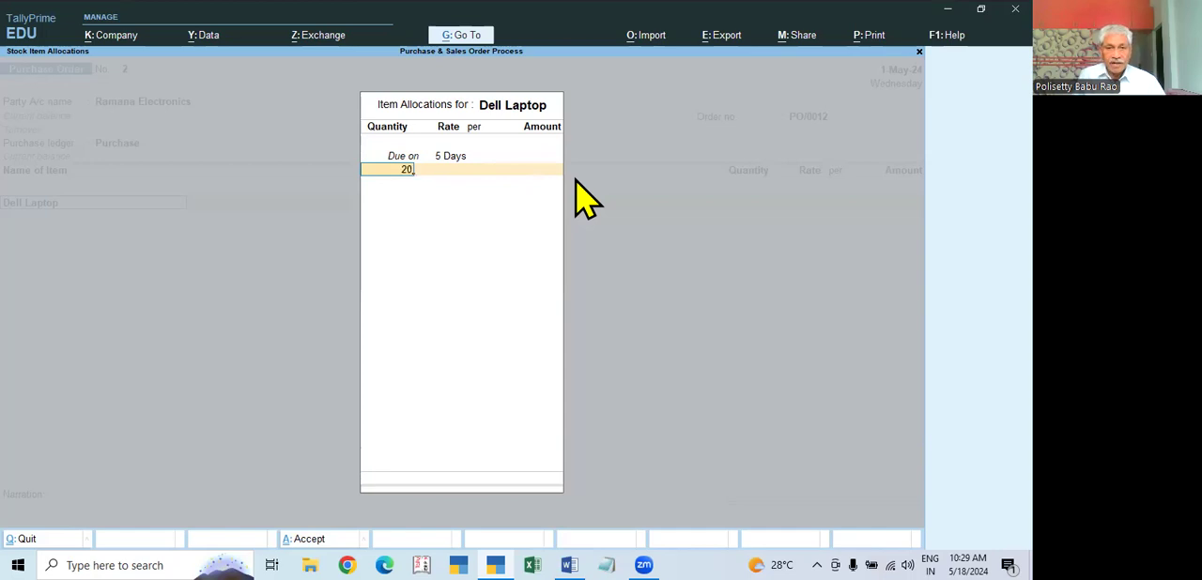
{"action": "key", "text": "Return"}
{"action": "type", "text": "25000"}
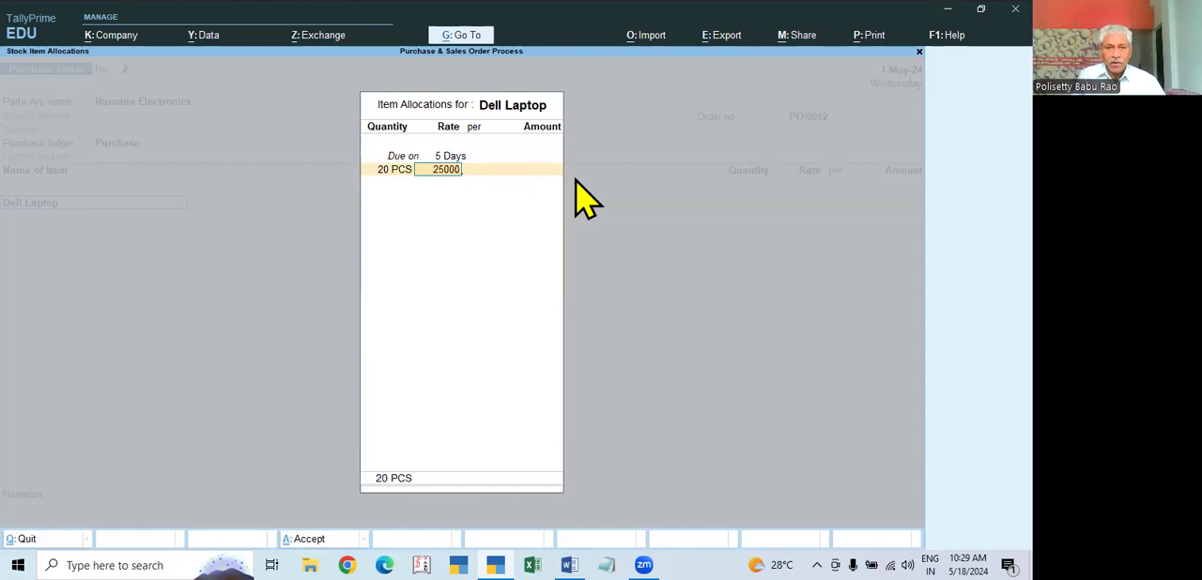
{"action": "key", "text": "Return"}
{"action": "key", "text": "Return"}
{"action": "key", "text": "Return"}
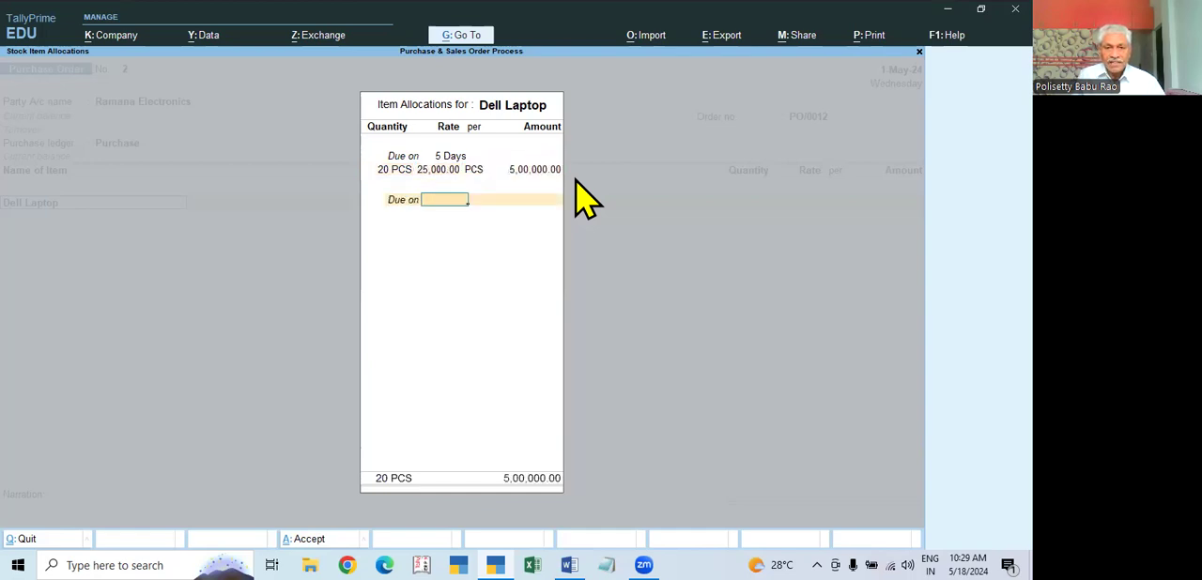
Step: Add Dell Keyboard as the second order item with its delivery due in 5 Days
{"action": "key", "text": "Return"}
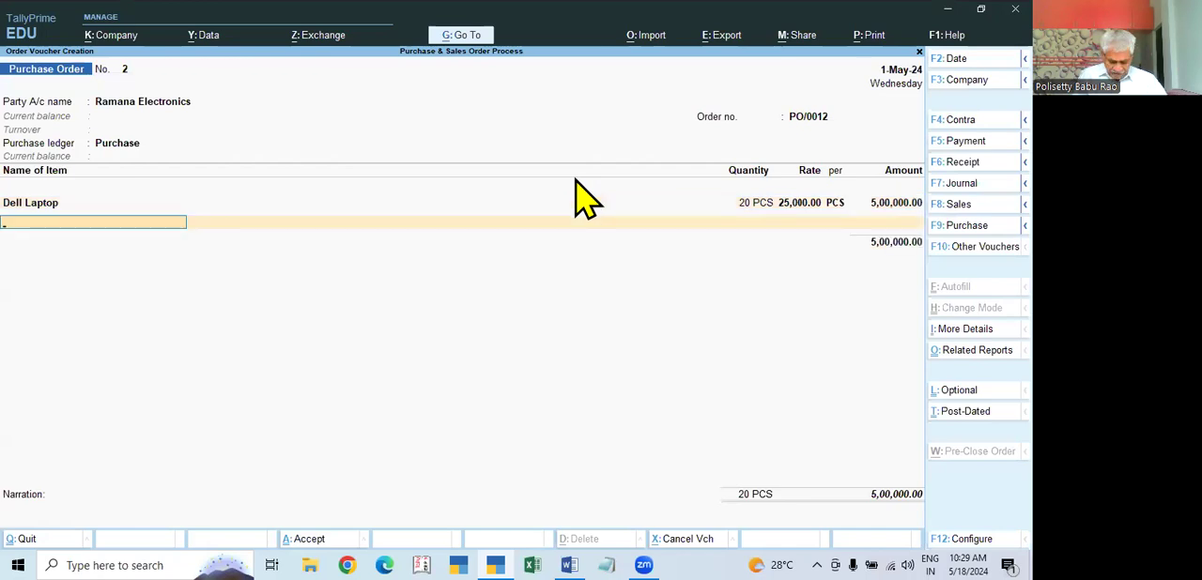
{"action": "key", "text": "Down"}
{"action": "key", "text": "Down"}
{"action": "key", "text": "Up"}
{"action": "key", "text": "Return"}
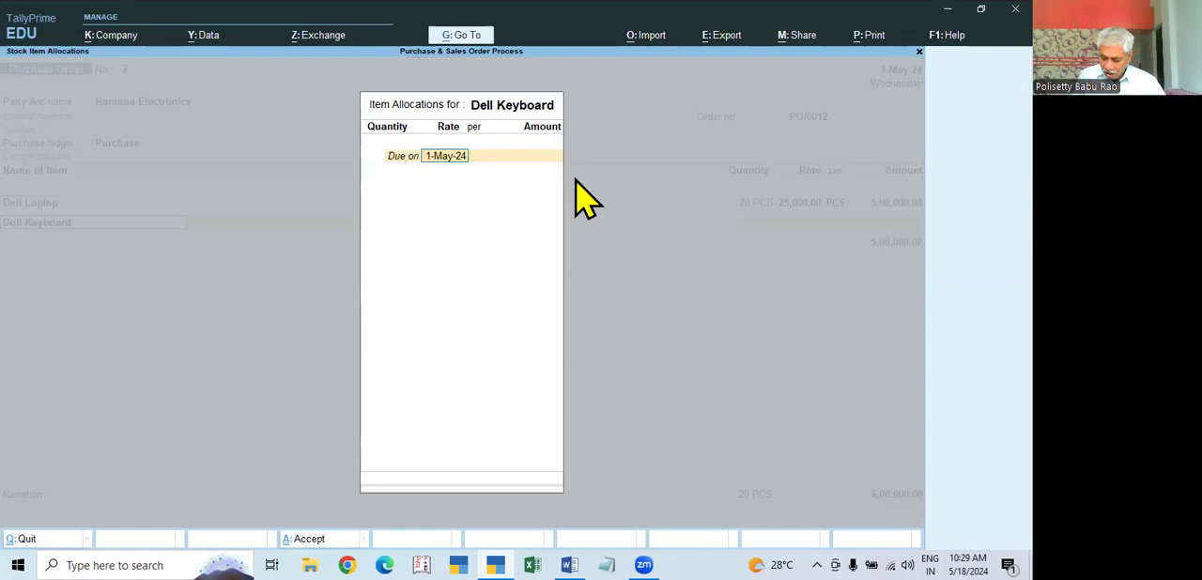
{"action": "type", "text": "5"}
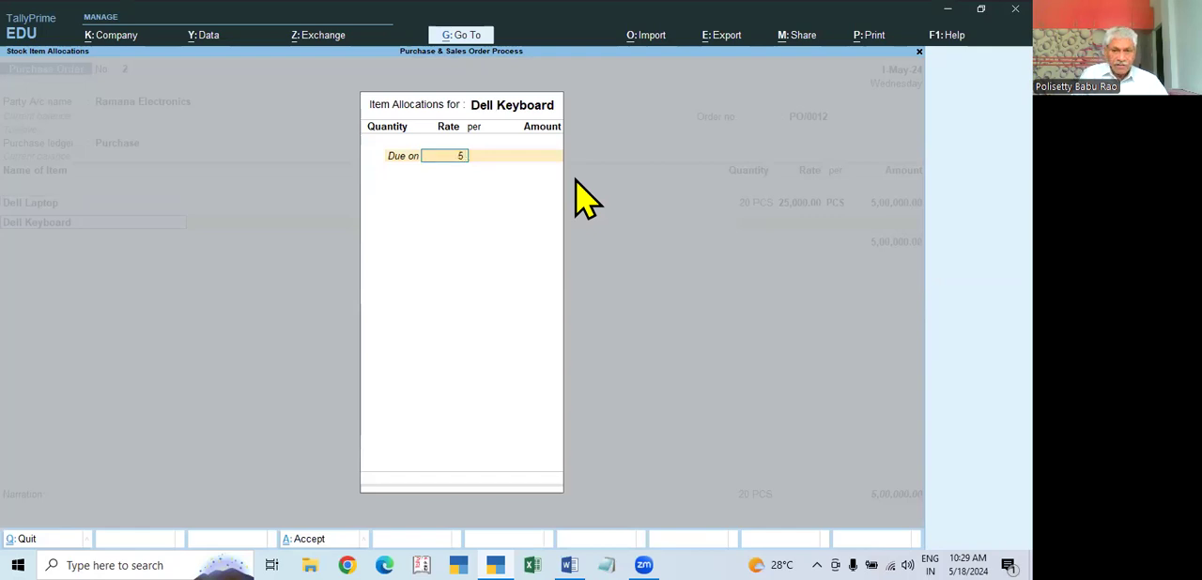
{"action": "key", "text": "Return"}
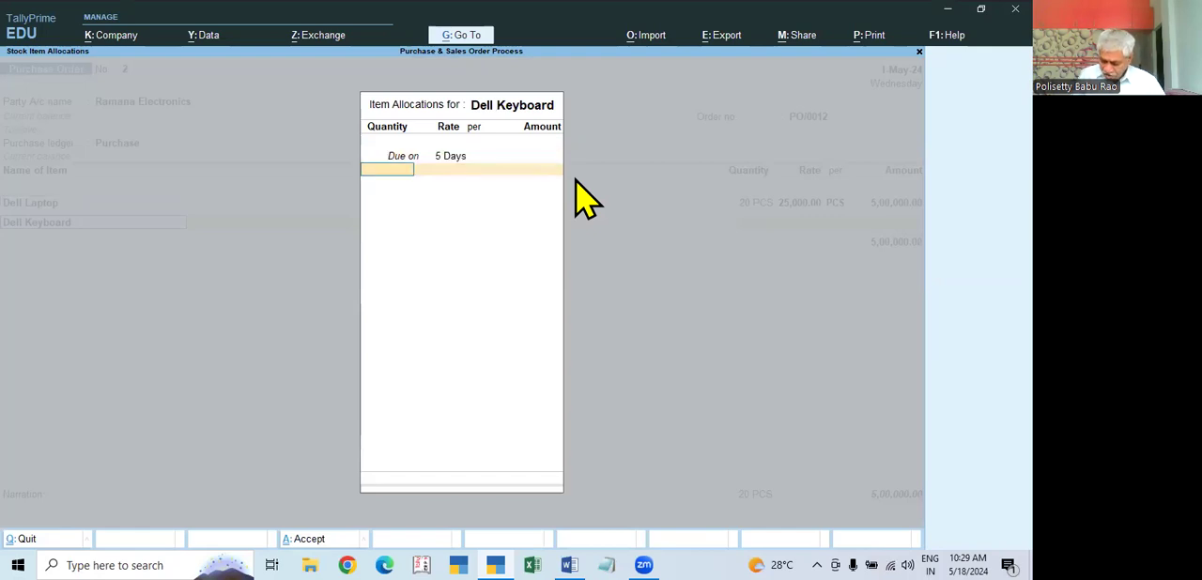
Step: Allocate 20 PCS of Dell Keyboard at a rate of 250 and complete the item's allocation
{"action": "type", "text": "20"}
{"action": "key", "text": "Return"}
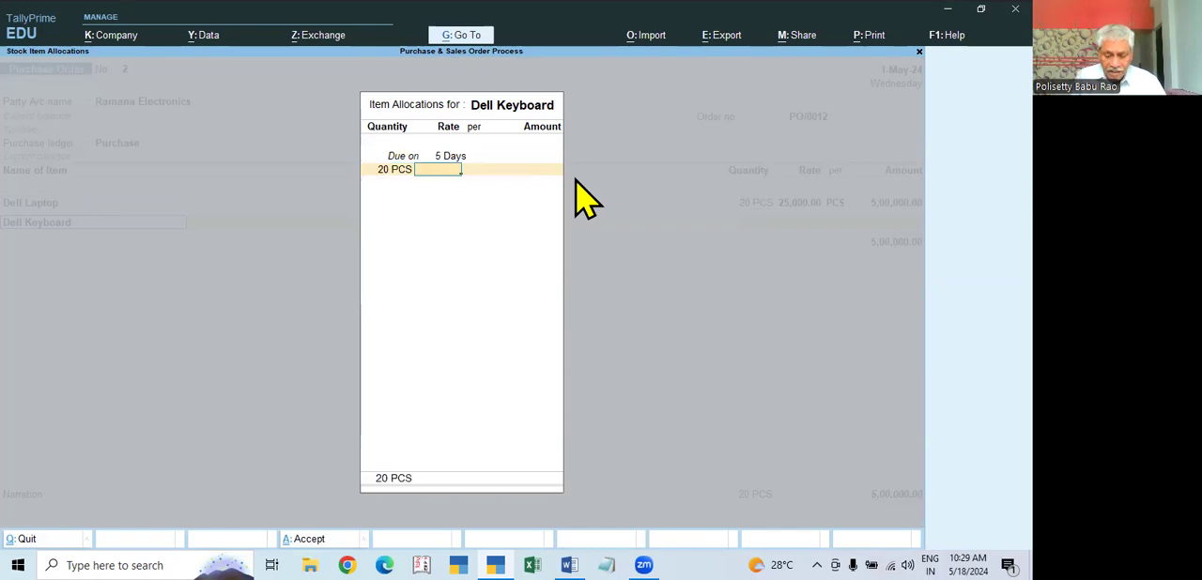
{"action": "type", "text": "250"}
{"action": "key", "text": "Return"}
{"action": "key", "text": "Return"}
{"action": "key", "text": "Return"}
{"action": "key", "text": "Return"}
{"action": "key", "text": "Return"}
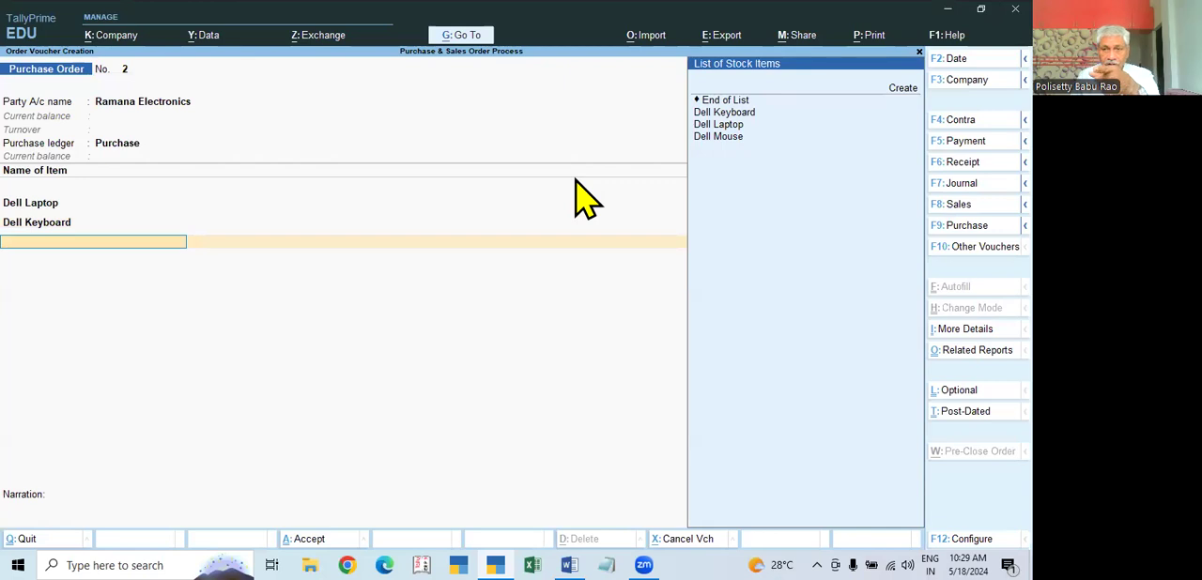
Step: Add Dell Mouse as the third order item with its delivery due in 5 Days
{"action": "key", "text": "Down"}
{"action": "key", "text": "Down"}
{"action": "key", "text": "Down"}
{"action": "key", "text": "Return"}
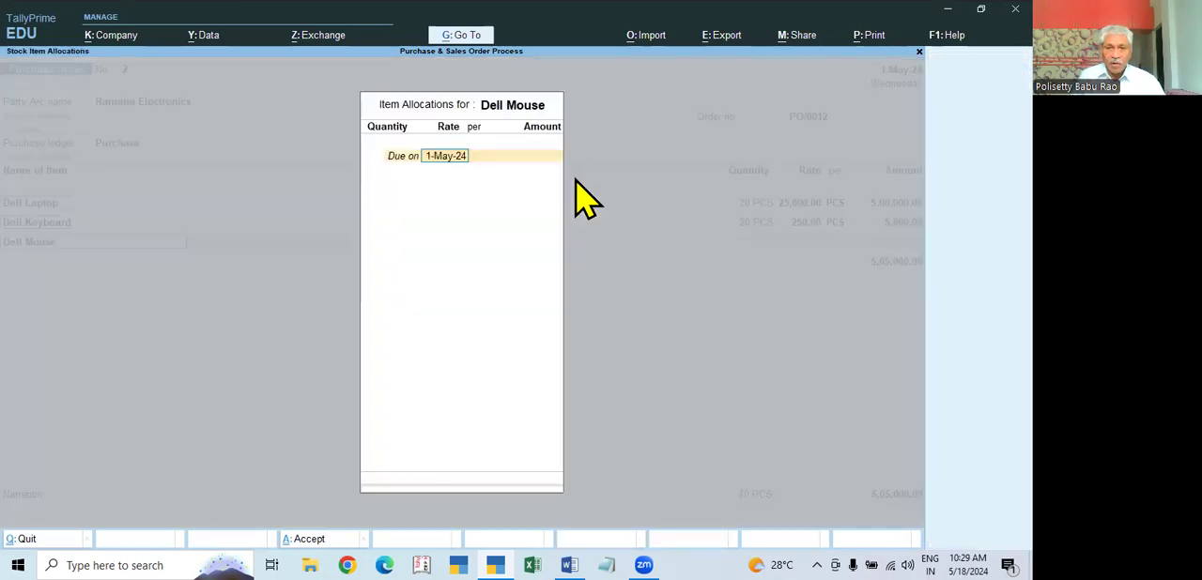
{"action": "key", "text": "BackSpace"}
{"action": "type", "text": "5"}
{"action": "key", "text": "Return"}
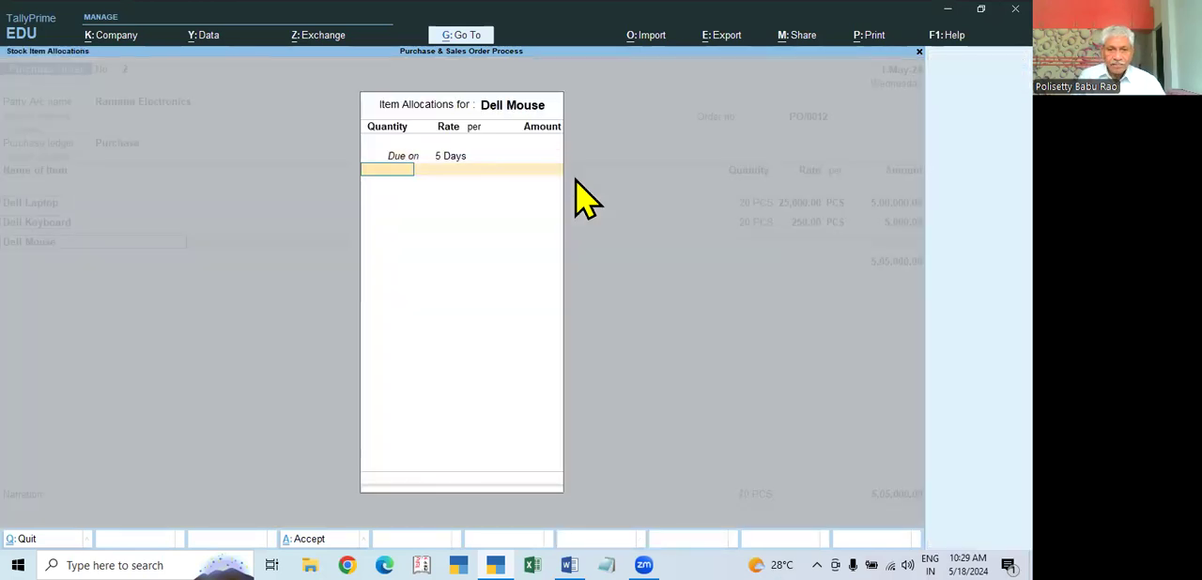
Step: Allocate 20 PCS of Dell Mouse at a rate of 1,200 and end the order's stock item list
{"action": "type", "text": "20"}
{"action": "key", "text": "Return"}
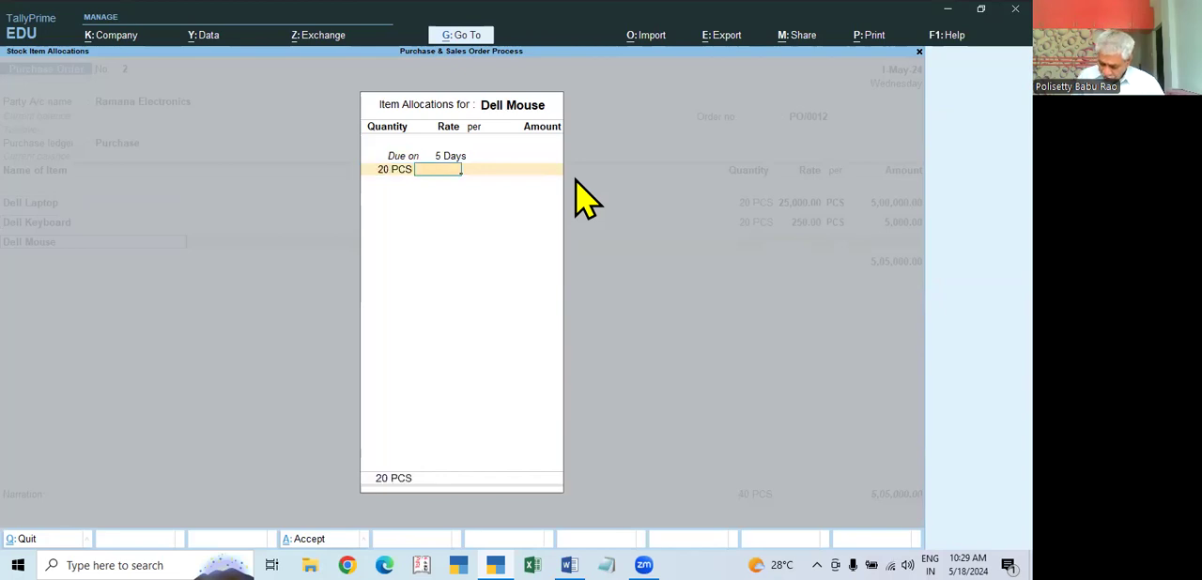
{"action": "type", "text": "1200"}
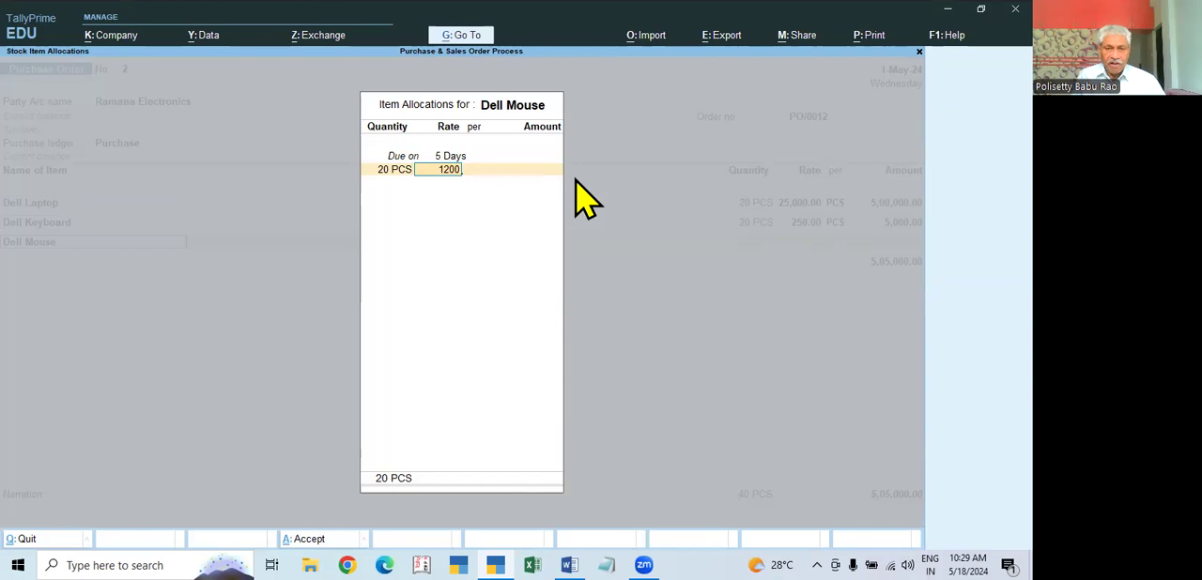
{"action": "key", "text": "Return"}
{"action": "key", "text": "Return"}
{"action": "key", "text": "Return"}
{"action": "key", "text": "Return"}
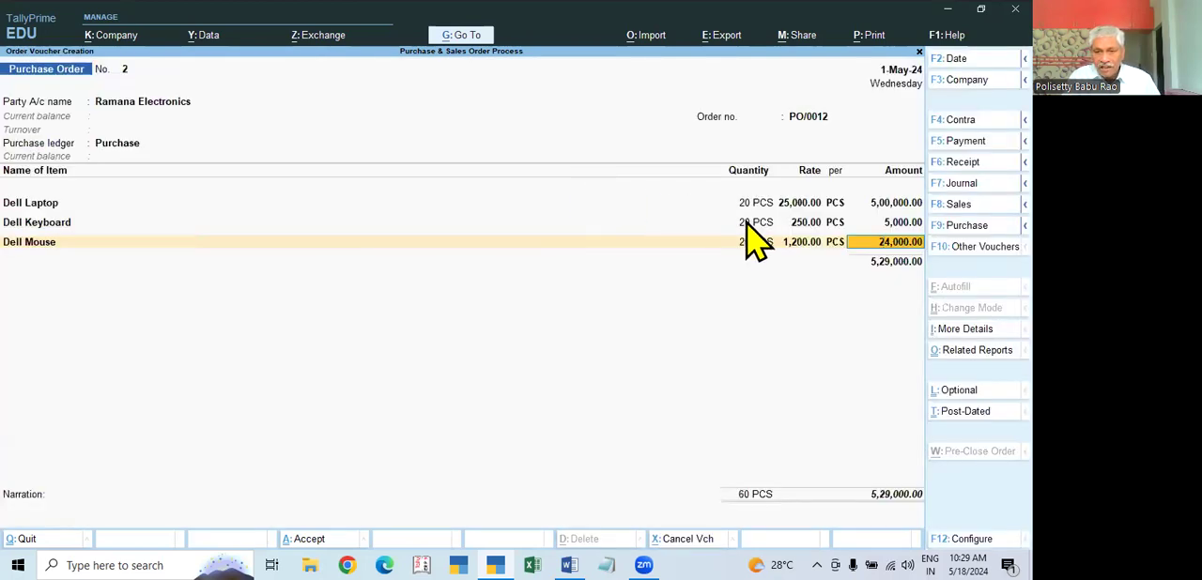
{"action": "key", "text": "Return"}
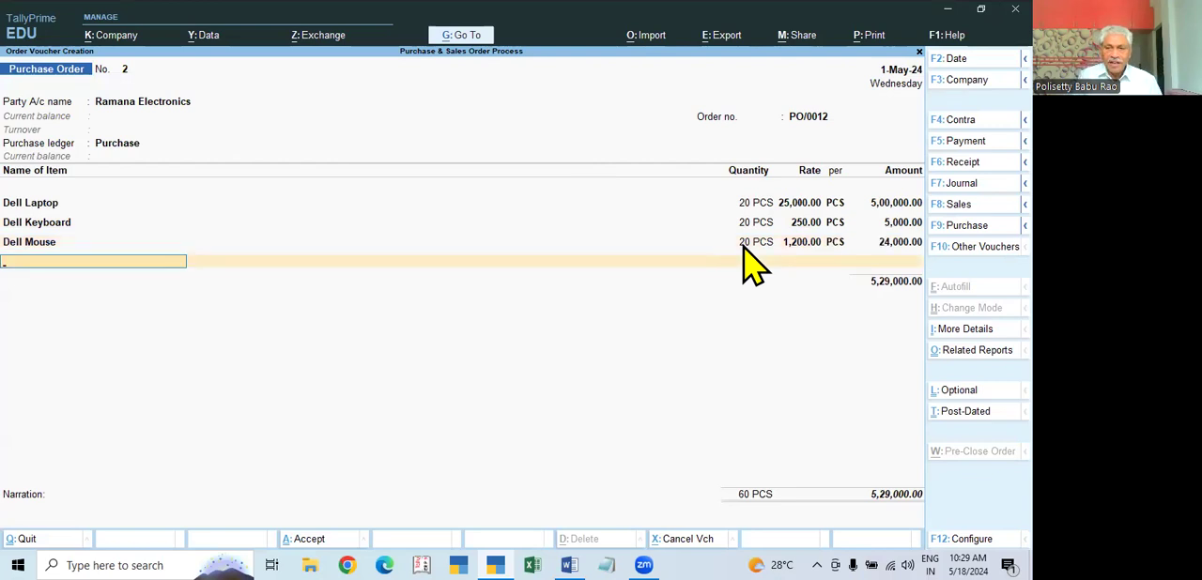
{"action": "key", "text": "Return"}
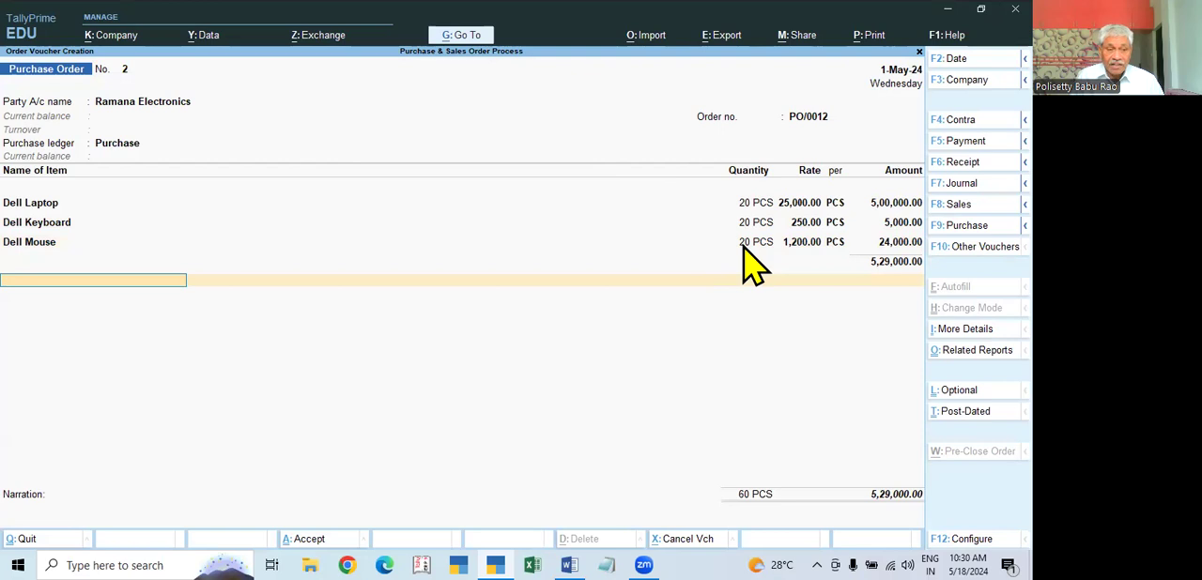
Step: Add the CGST ledger below the stock items and check its tax settings in the ledger master, keeping GST and CGST as types
{"action": "type", "text": "C"}
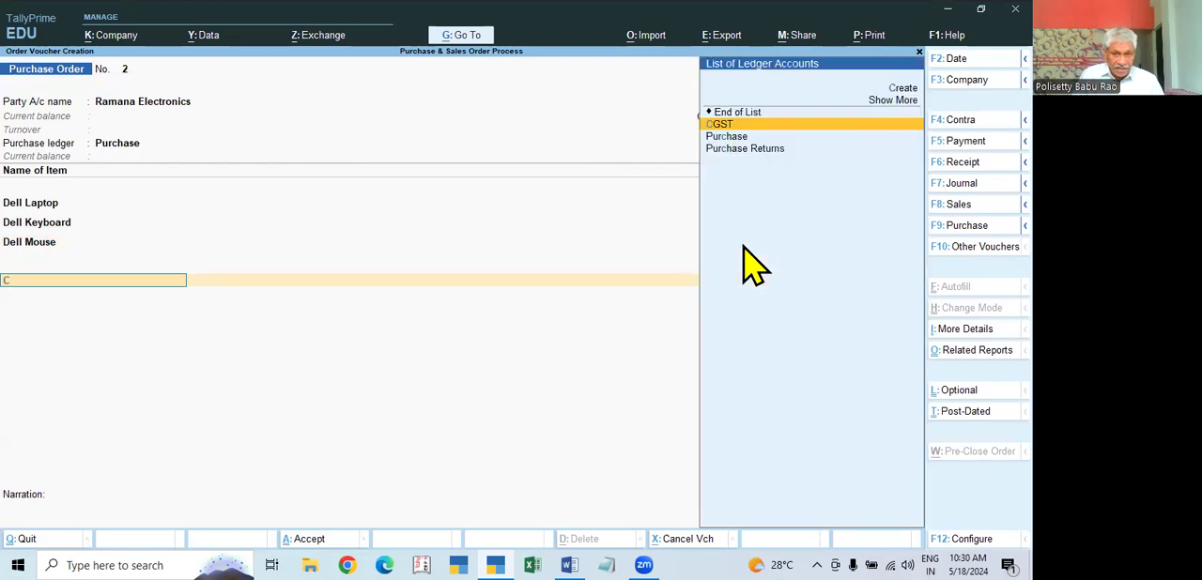
{"action": "key", "text": "Return"}
{"action": "key", "text": "BackSpace"}
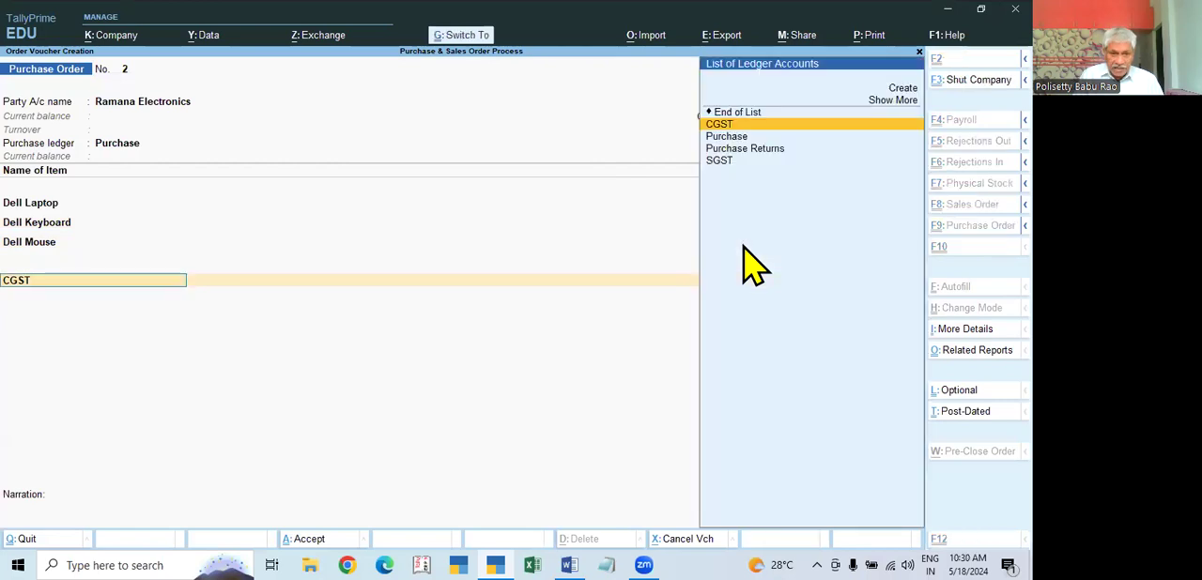
{"action": "key", "text": "ctrl+Return"}
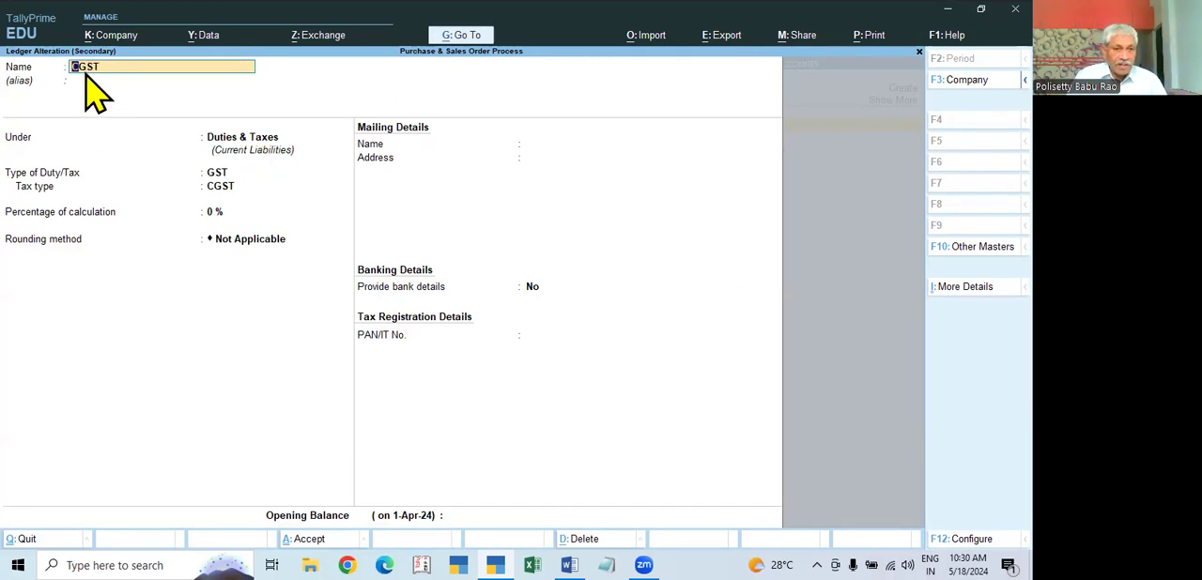
{"action": "left_click", "coordinate": [235, 144]}
{"action": "key", "text": "Return"}
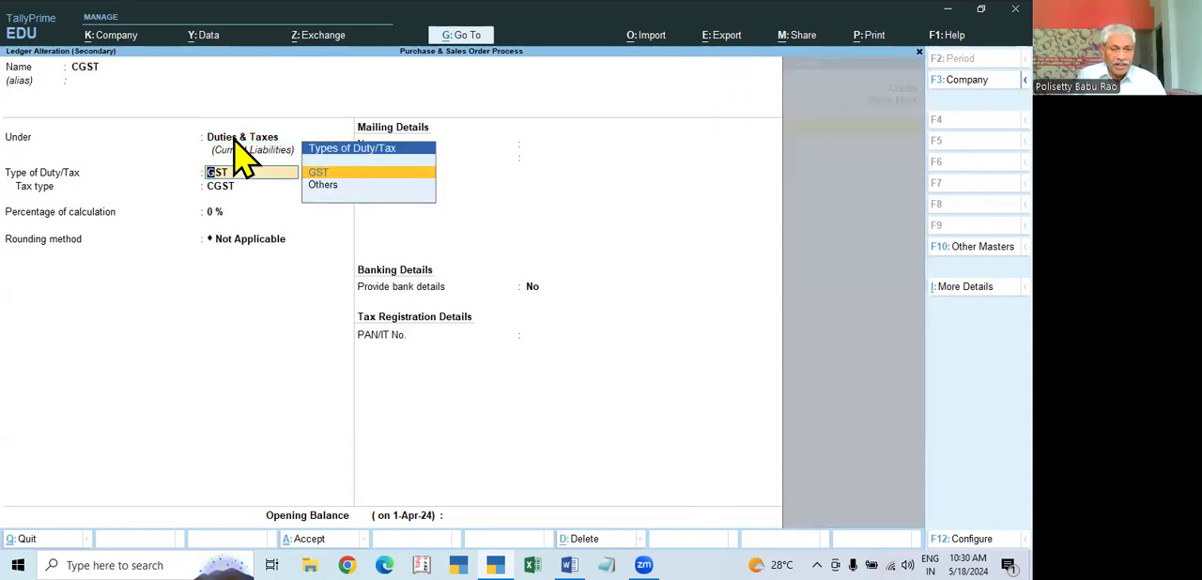
{"action": "key", "text": "Return"}
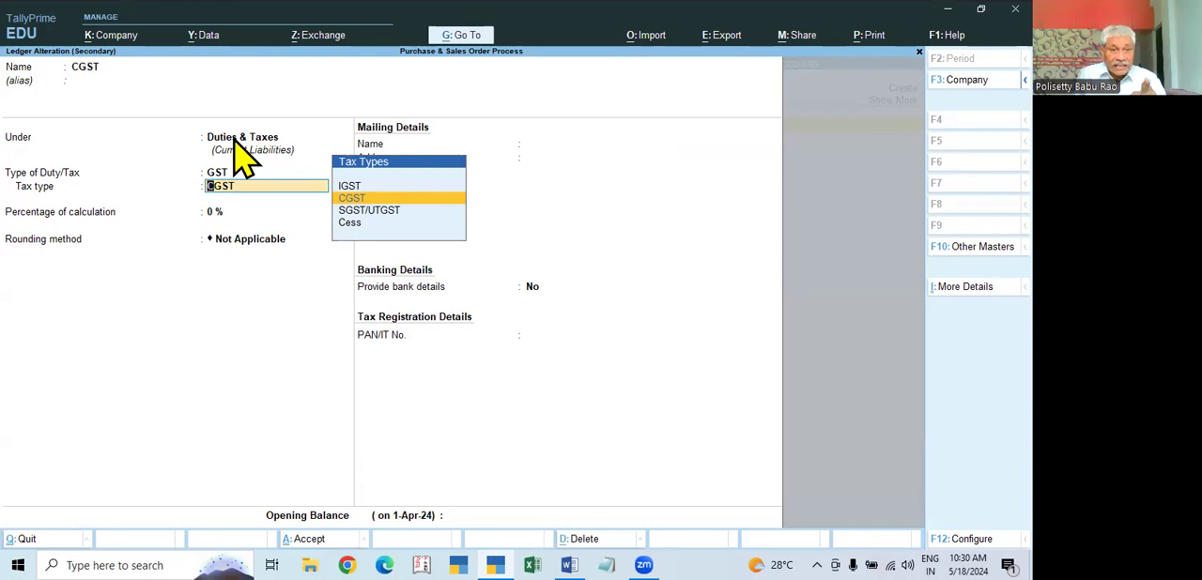
{"action": "key", "text": "Return"}
{"action": "key", "text": "ctrl"}
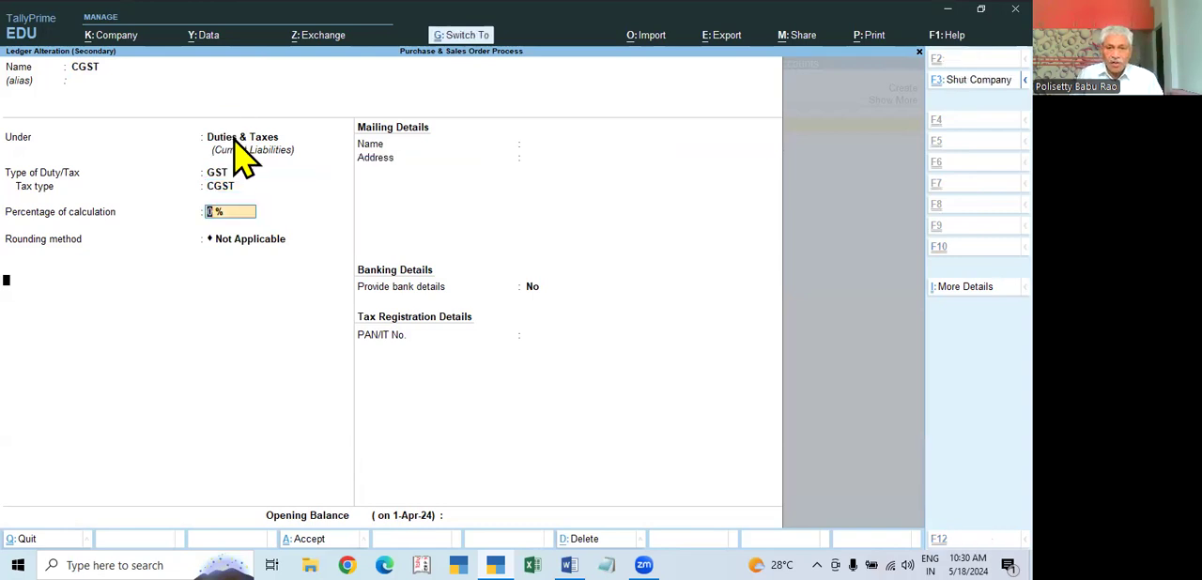
{"action": "key", "text": "ctrl+a"}
{"action": "key", "text": "Return"}
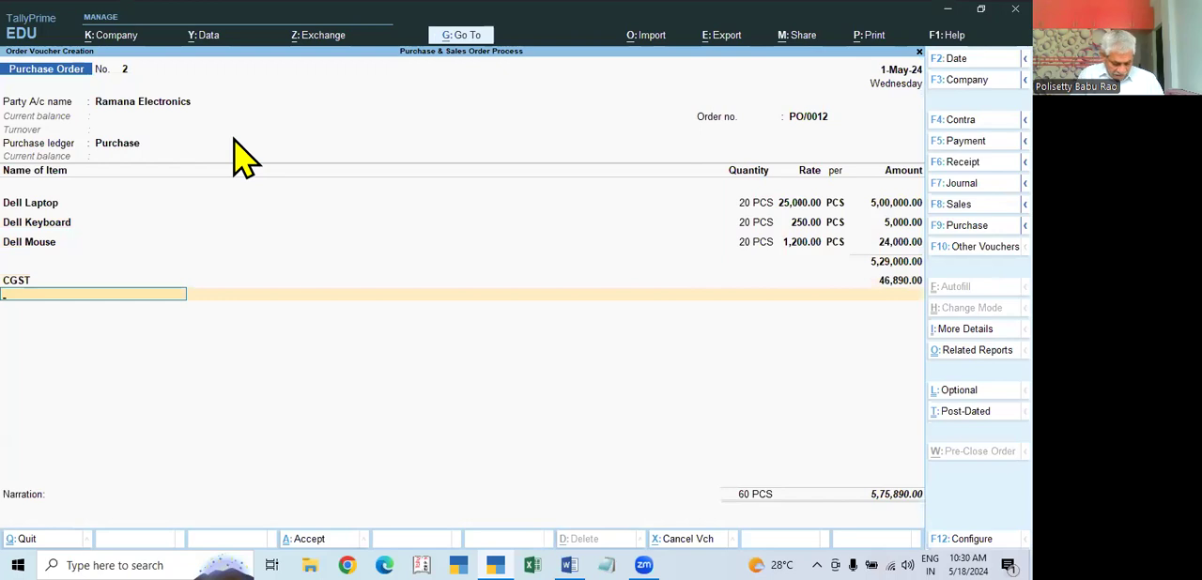
Step: Add the SGST ledger below CGST, check its tax settings in the ledger master, and end the ledger list
{"action": "type", "text": "S"}
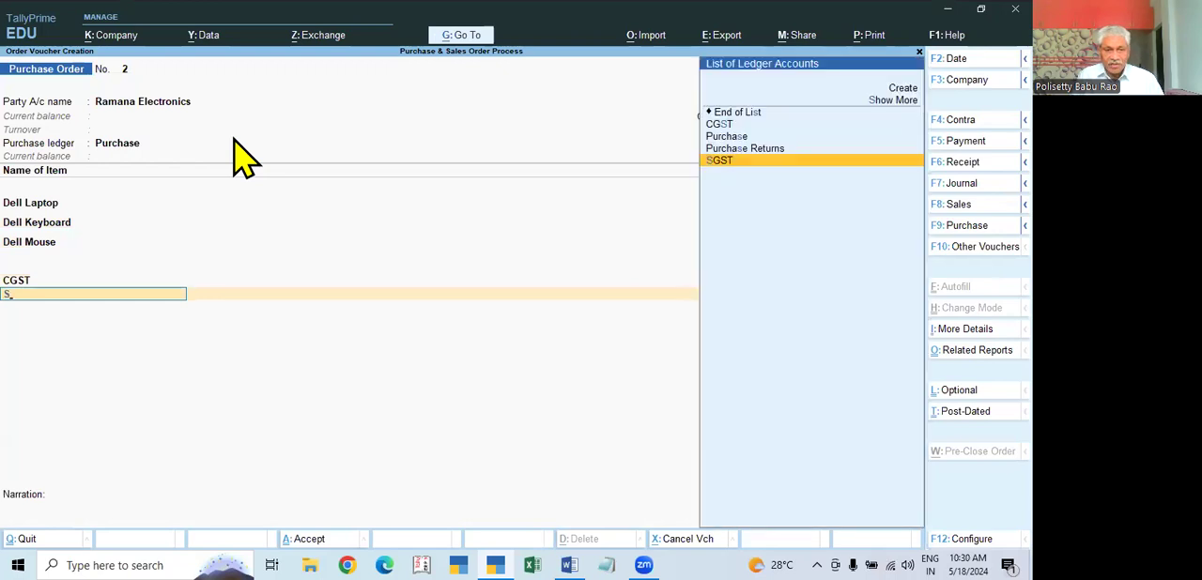
{"action": "key", "text": "Return"}
{"action": "key", "text": "BackSpace"}
{"action": "key", "text": "ctrl+Return"}
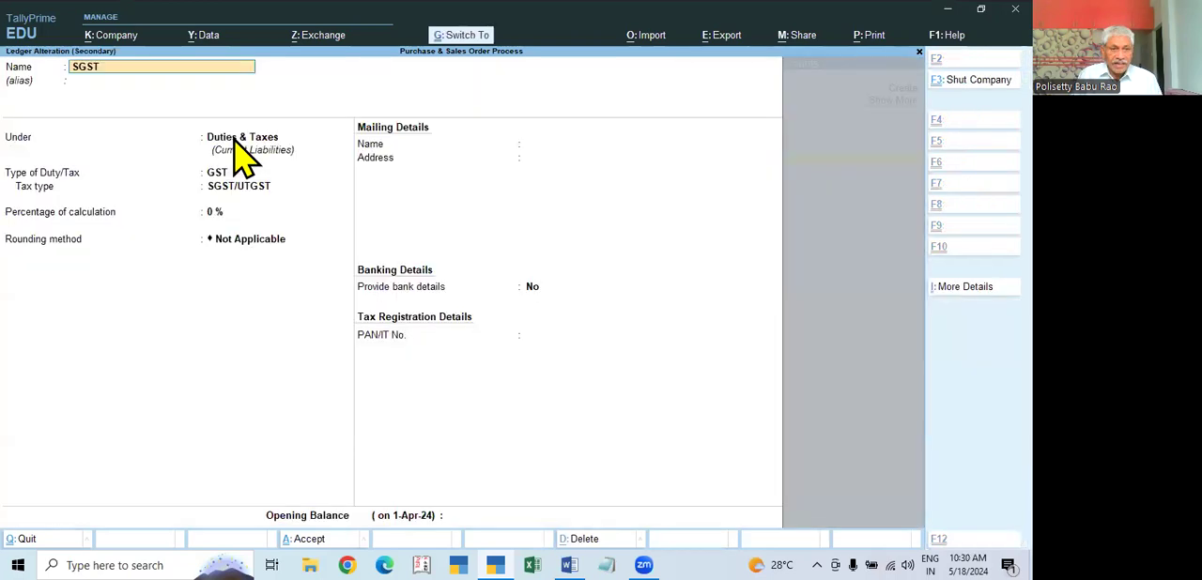
{"action": "key", "text": "Return"}
{"action": "key", "text": "Return"}
{"action": "key", "text": "Return"}
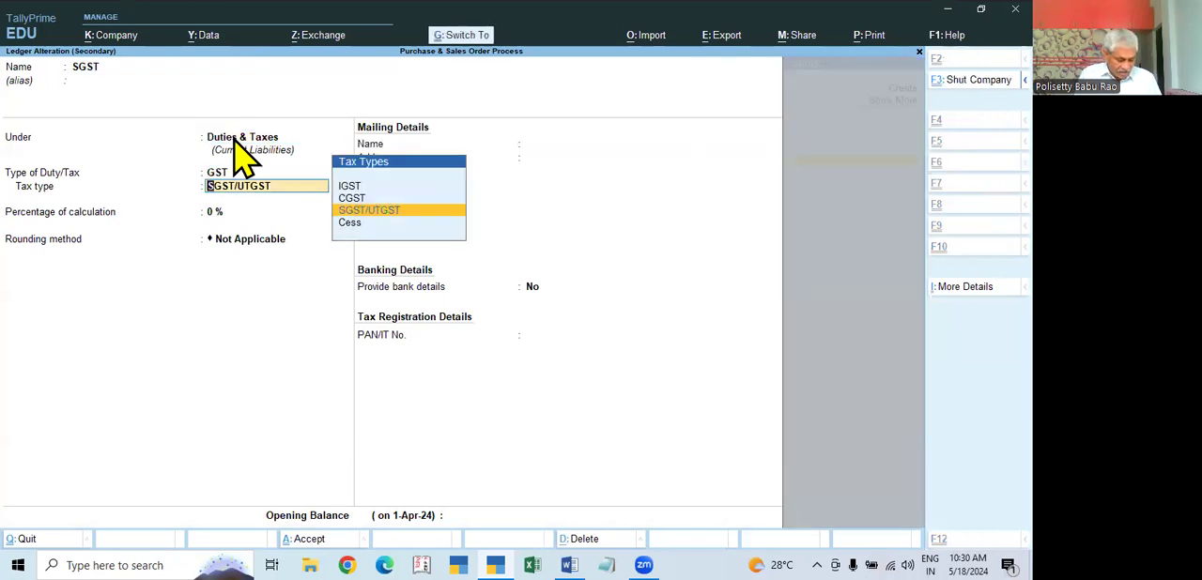
{"action": "key", "text": "ctrl+a"}
Step: Leave the narration blank and save the purchase order for Ramana Electronics
{"action": "key", "text": "Return"}
{"action": "key", "text": "Return"}
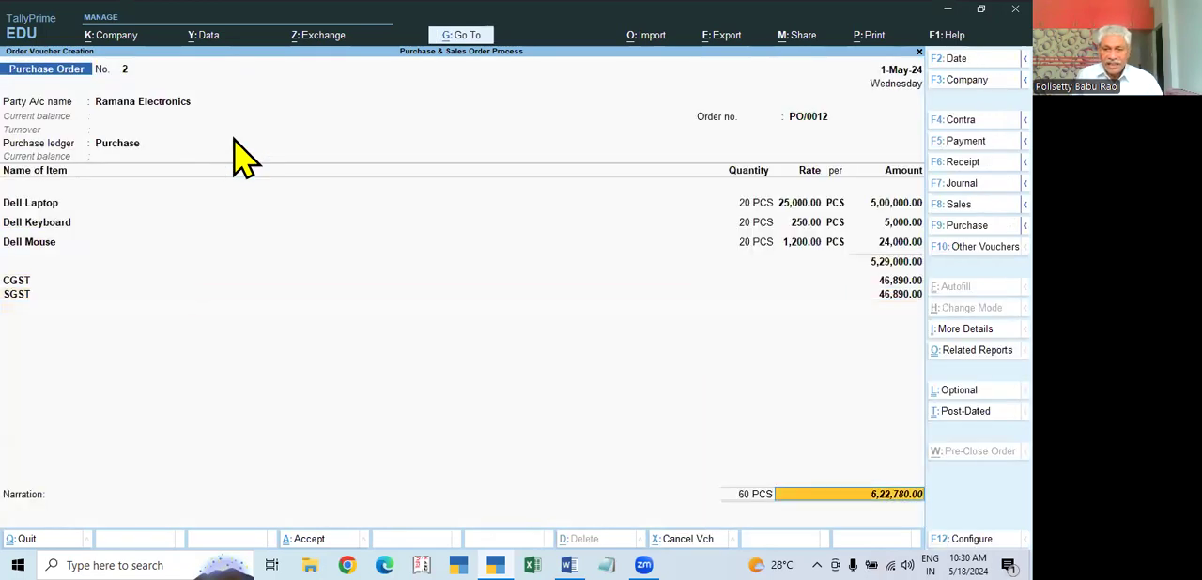
{"action": "key", "text": "Return"}
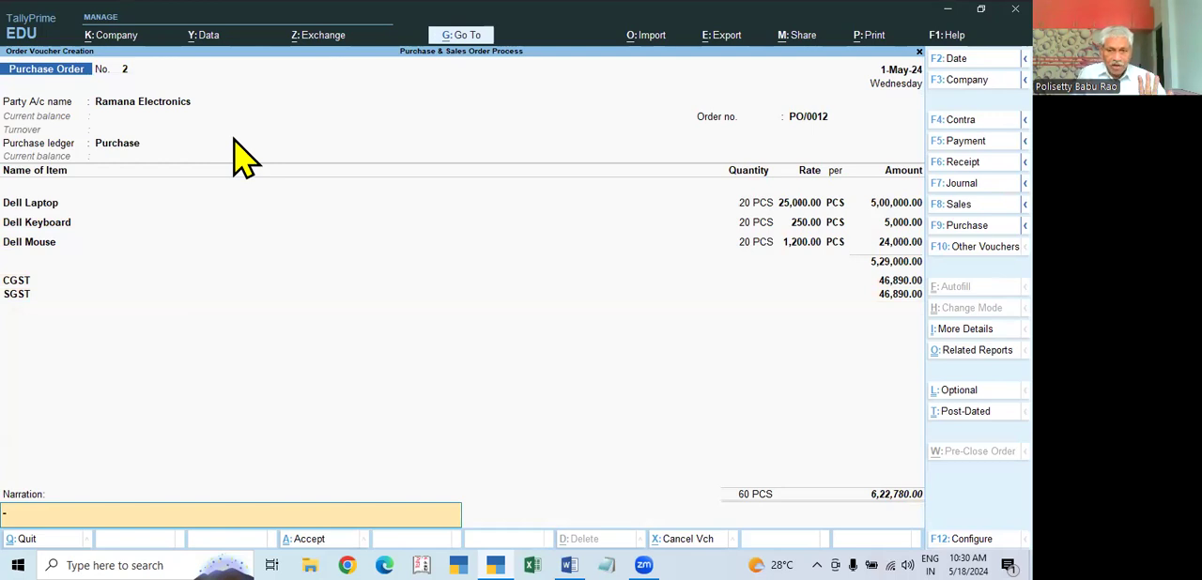
{"action": "key", "text": "Return"}
Step: Quit voucher creation and open the Profit & Loss A/c to check whether the purchase order affects it
{"action": "key", "text": "Return"}
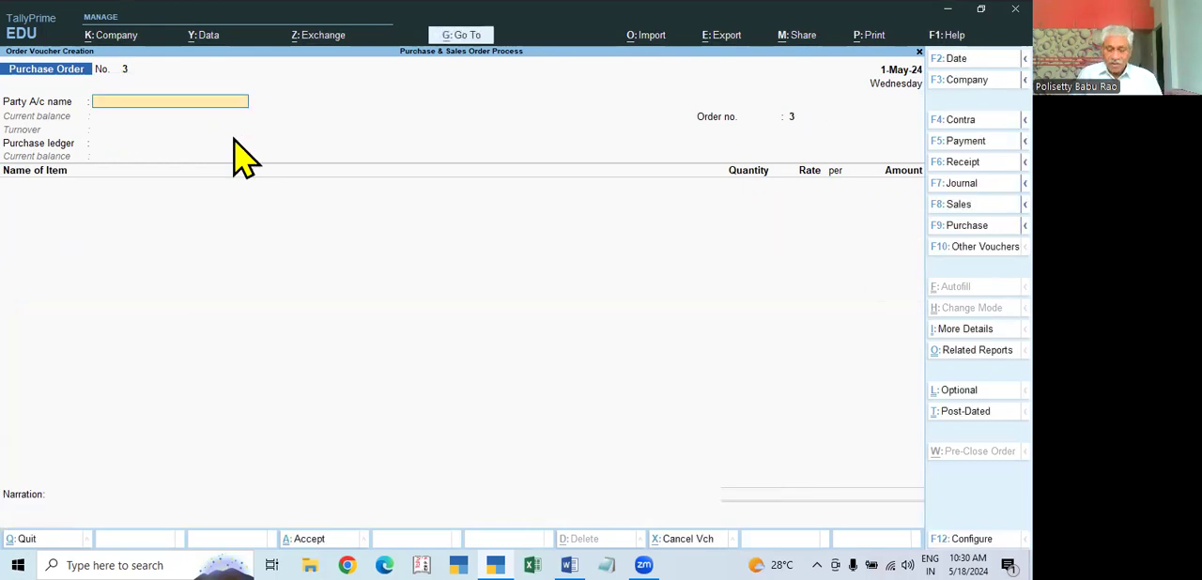
{"action": "key", "text": "Escape"}
{"action": "key", "text": "Return"}
{"action": "key", "text": "Down"}
{"action": "key", "text": "Down"}
{"action": "key", "text": "Down"}
{"action": "key", "text": "Down"}
{"action": "key", "text": "Return"}
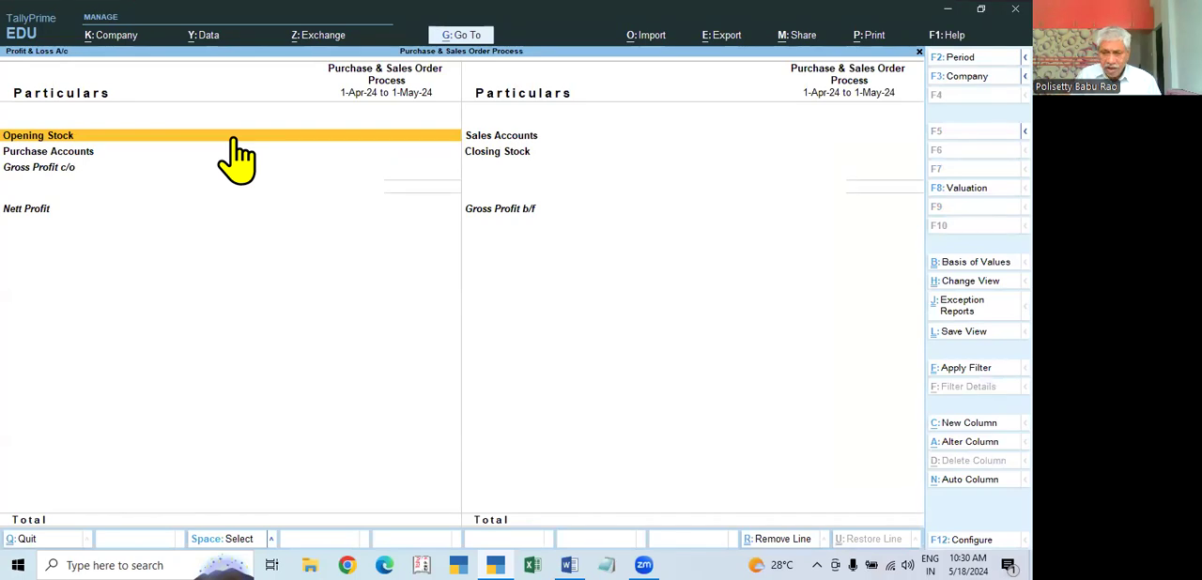
Step: Close the Profit & Loss A/c, view the Balance Sheet, and return to the Gateway of Tally
{"action": "key", "text": "Escape"}
{"action": "key", "text": "Up"}
{"action": "key", "text": "Return"}
{"action": "key", "text": "Escape"}
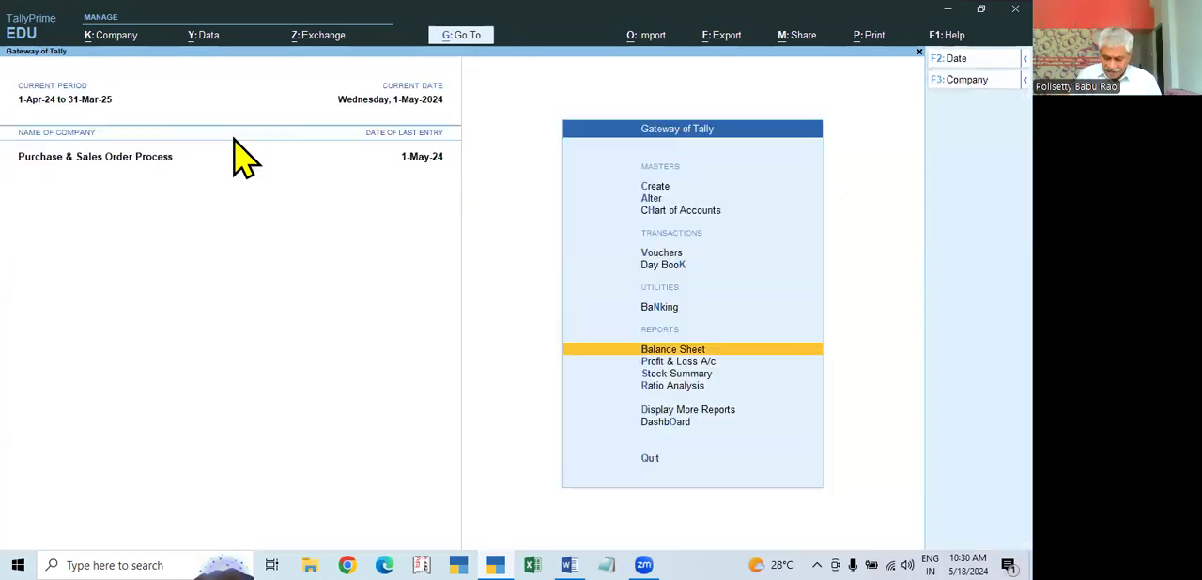
Step: Open the Day Book to check the recorded purchase order and its amount
{"action": "key", "text": "Up"}
{"action": "key", "text": "Up"}
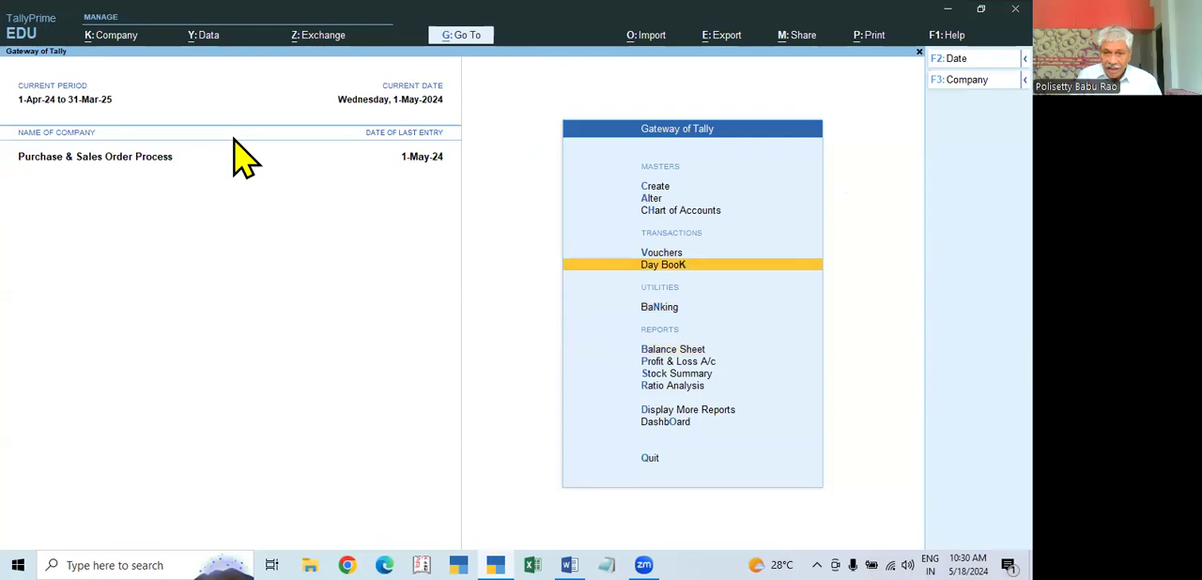
{"action": "key", "text": "Return"}
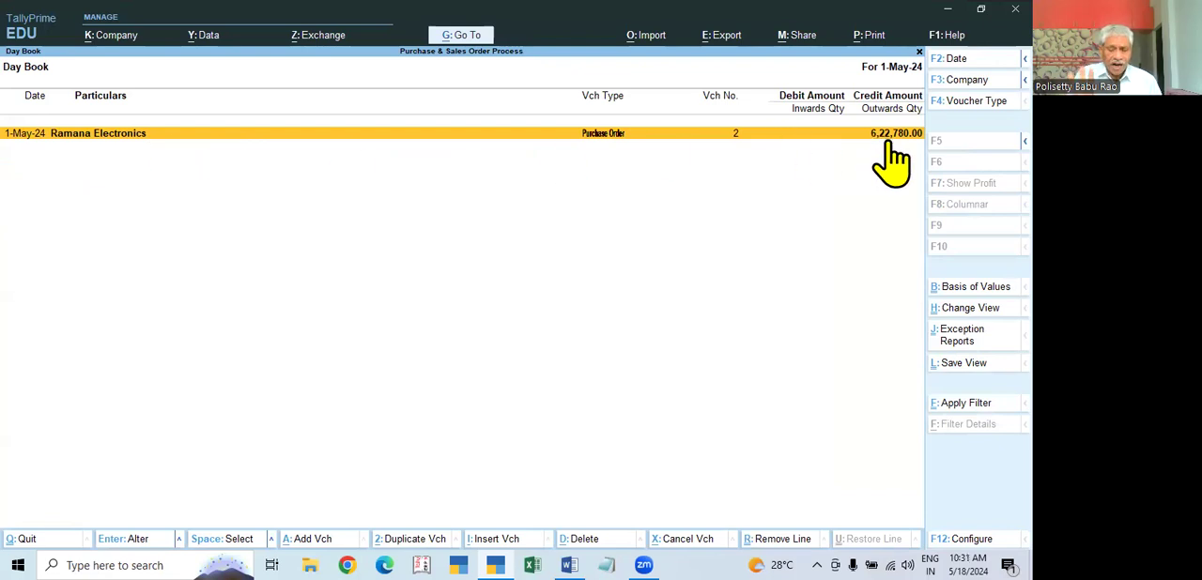
Step: Leave the Day Book and open the Stock Summary to check for stock from the order
{"action": "key", "text": "Escape"}
{"action": "key", "text": "Down"}
{"action": "key", "text": "Down"}
{"action": "key", "text": "Down"}
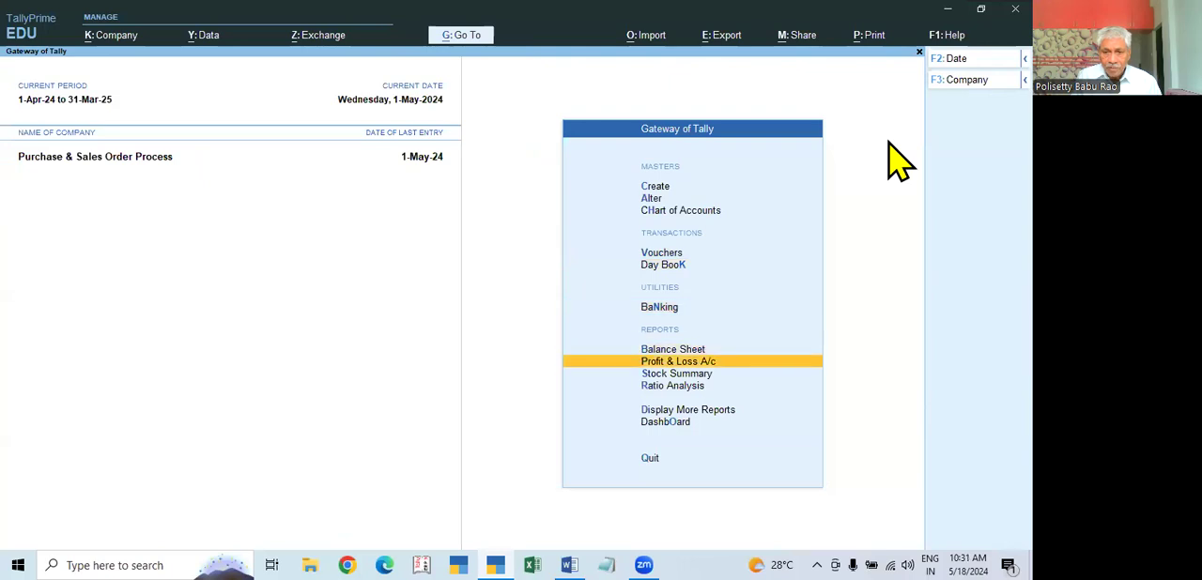
{"action": "key", "text": "Down"}
{"action": "key", "text": "Return"}
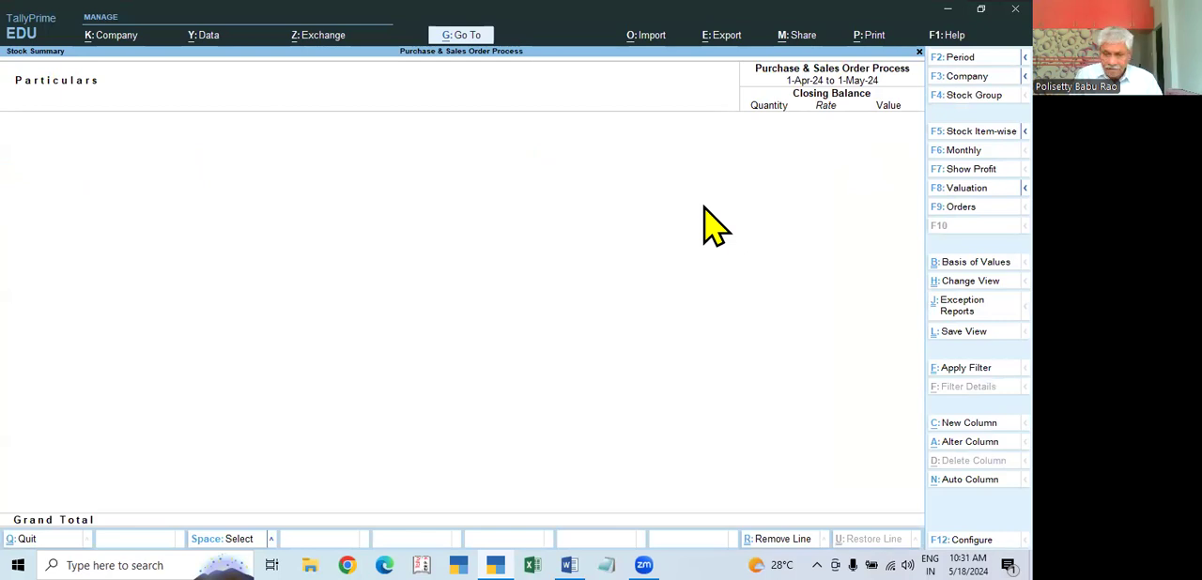
Step: Close the Stock Summary and open the Inventory Books among the additional reports
{"action": "key", "text": "Escape"}
{"action": "key", "text": "Down"}
{"action": "key", "text": "Down"}
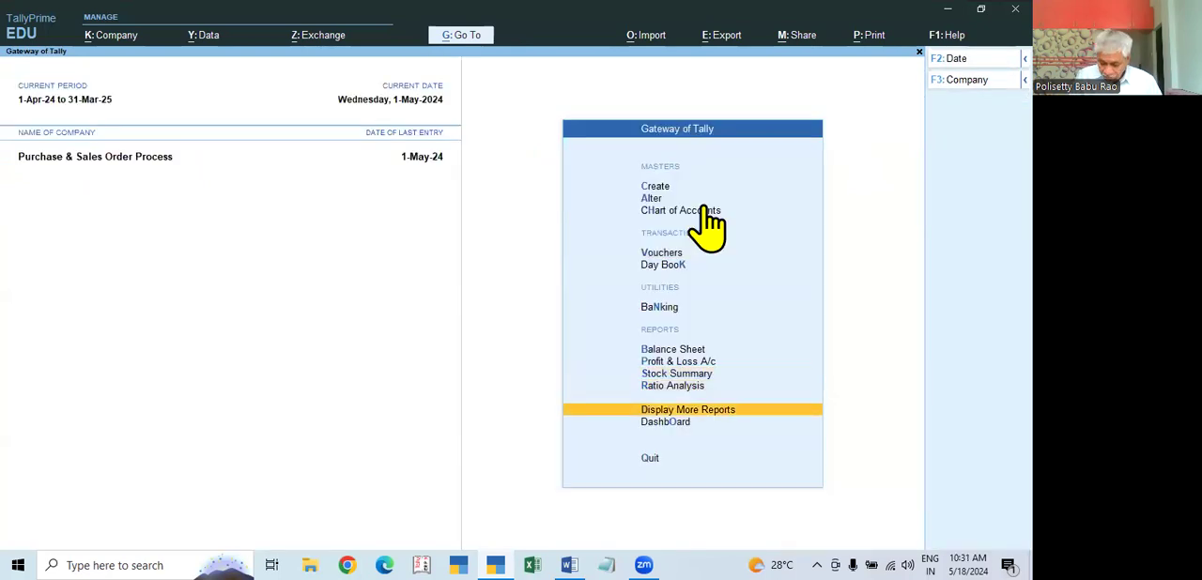
{"action": "key", "text": "Return"}
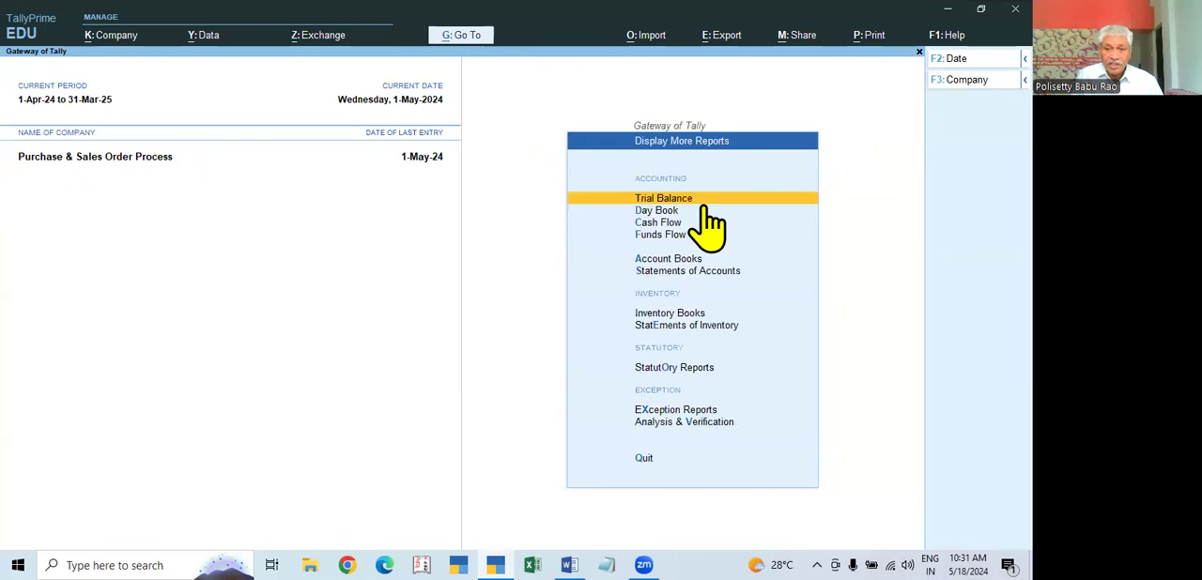
{"action": "key", "text": "Down"}
{"action": "key", "text": "Down"}
{"action": "key", "text": "Down"}
{"action": "key", "text": "Down"}
{"action": "key", "text": "Down"}
{"action": "key", "text": "Down"}
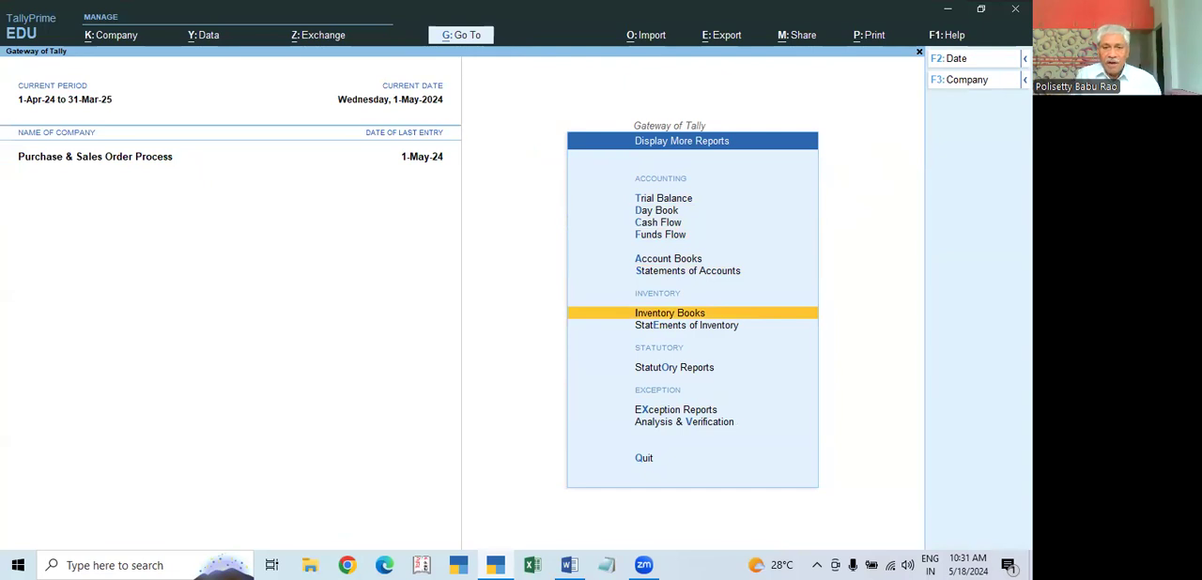
{"action": "key", "text": "Return"}
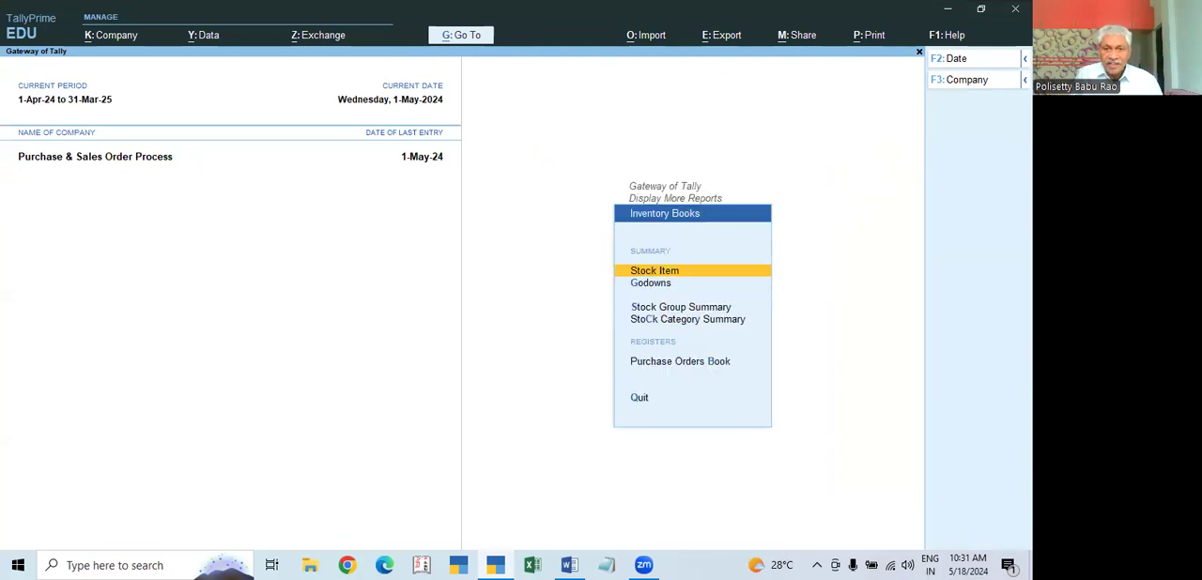
Step: Open the Purchase Orders Book and drill down to the order vouchers for May
{"action": "key", "text": "Down"}
{"action": "key", "text": "Down"}
{"action": "key", "text": "Down"}
{"action": "key", "text": "Down"}
{"action": "key", "text": "Down"}
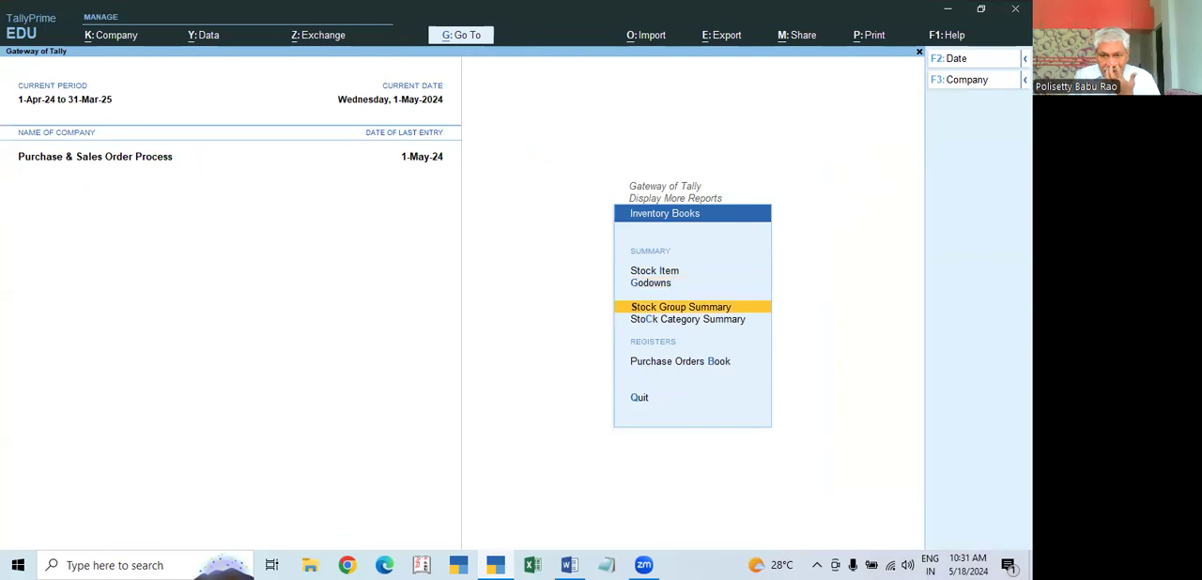
{"action": "key", "text": "Up"}
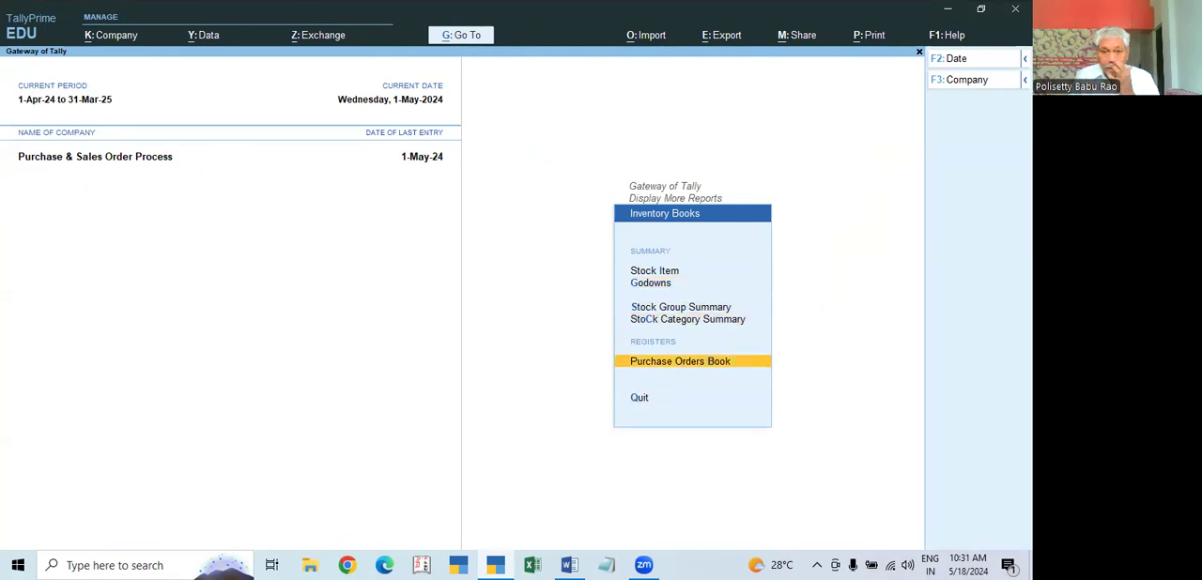
{"action": "key", "text": "Return"}
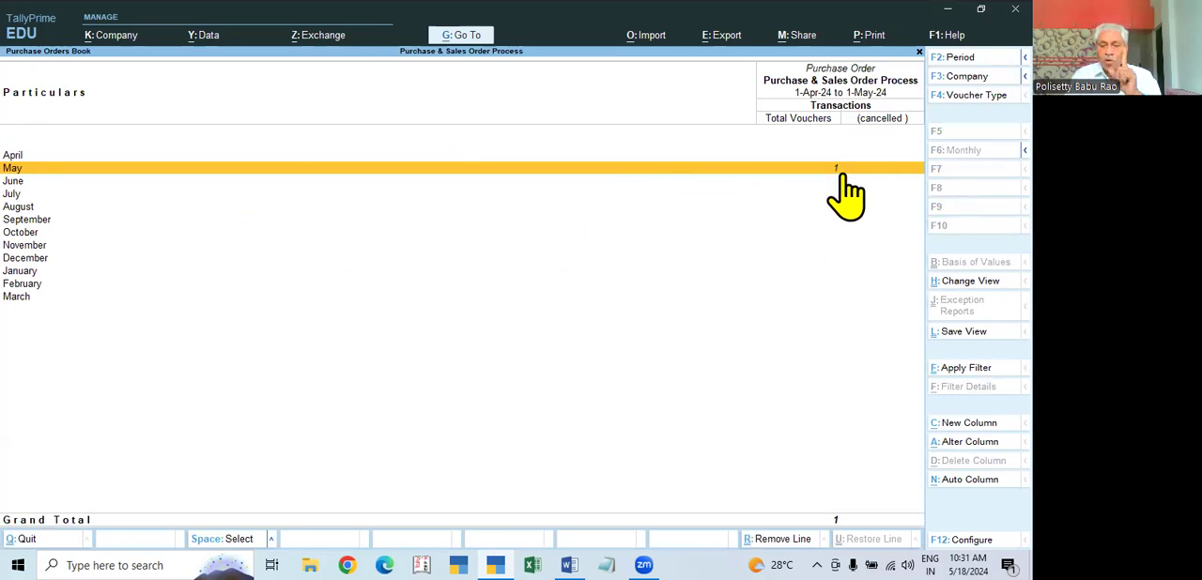
{"action": "left_click", "coordinate": [836, 171]}
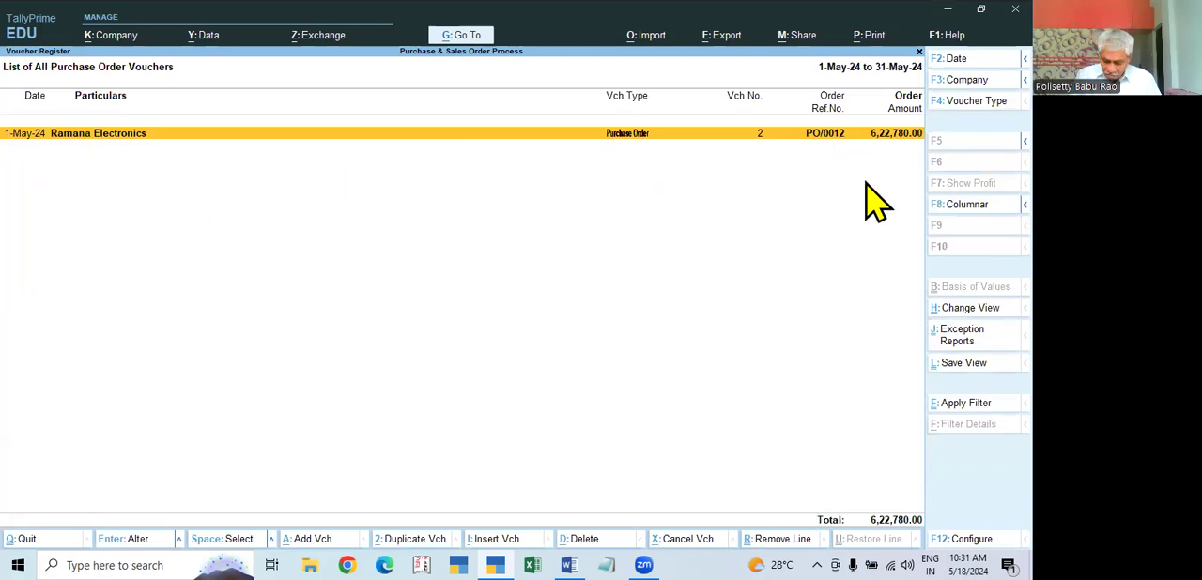
Step: Leave the Purchase Orders Book and open the Purchase Order Outstandings reports under Statements of Inventory
{"action": "key", "text": "Escape"}
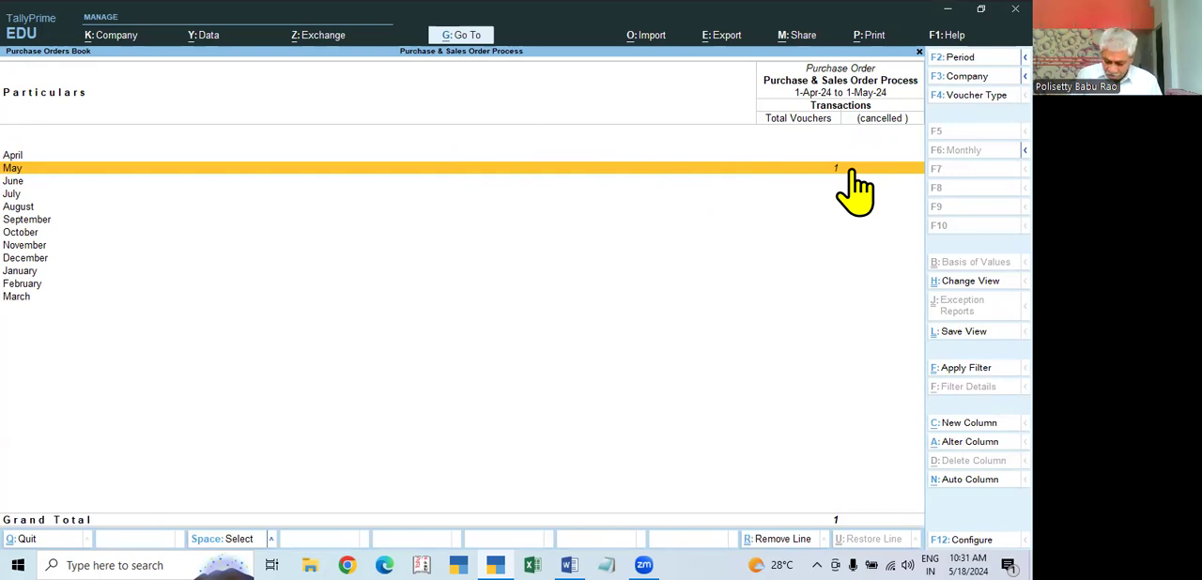
{"action": "key", "text": "Escape"}
{"action": "key", "text": "Escape"}
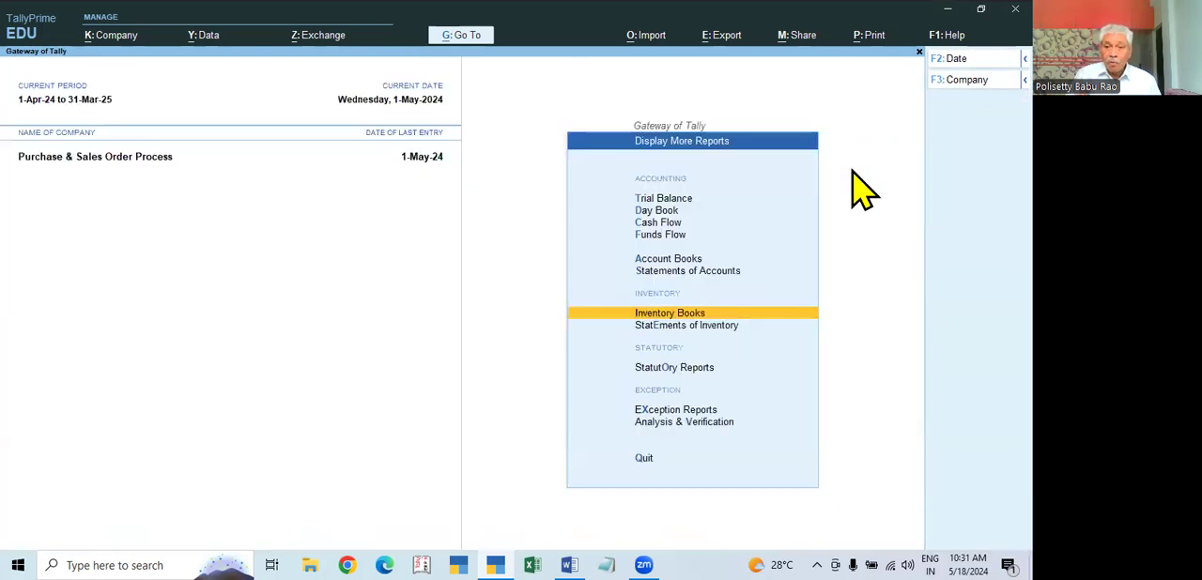
{"action": "left_click", "coordinate": [695, 325]}
{"action": "key", "text": "Escape"}
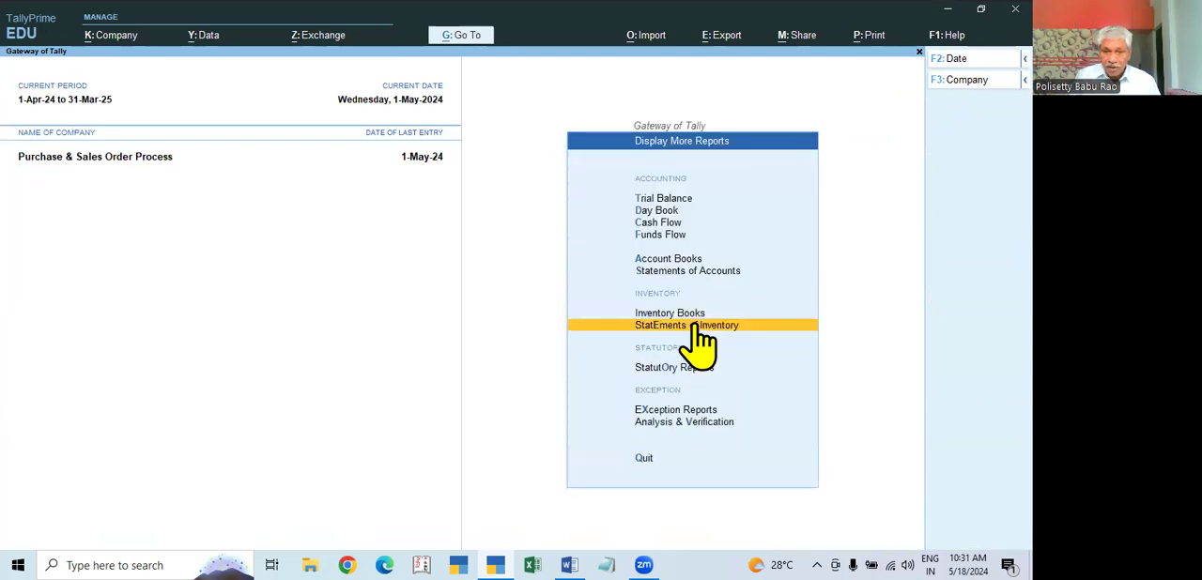
{"action": "left_click", "coordinate": [697, 329]}
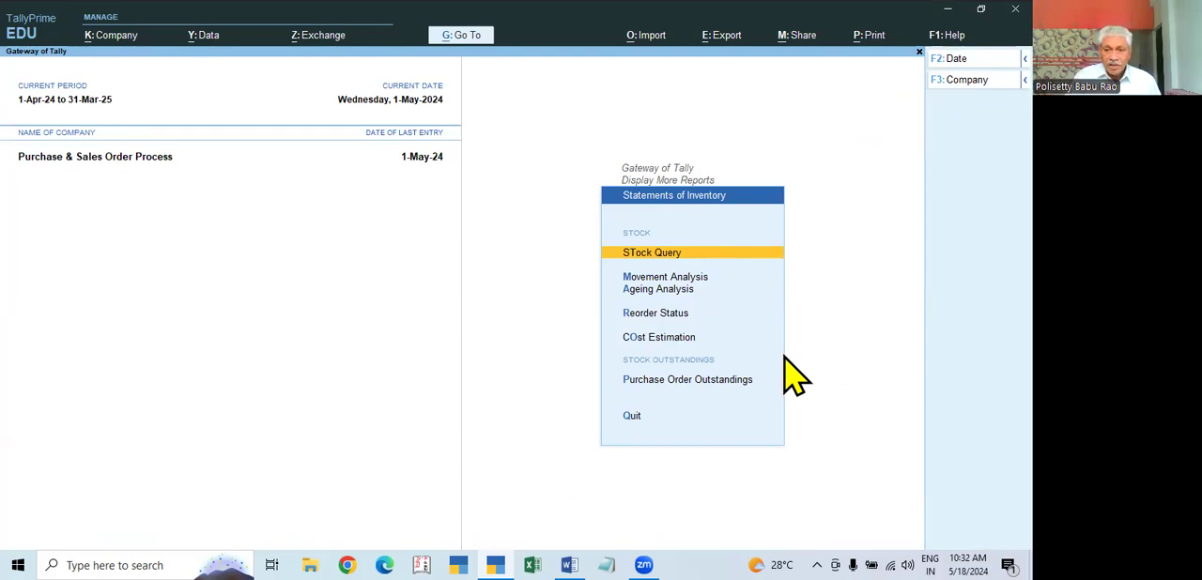
{"action": "left_click", "coordinate": [704, 380]}
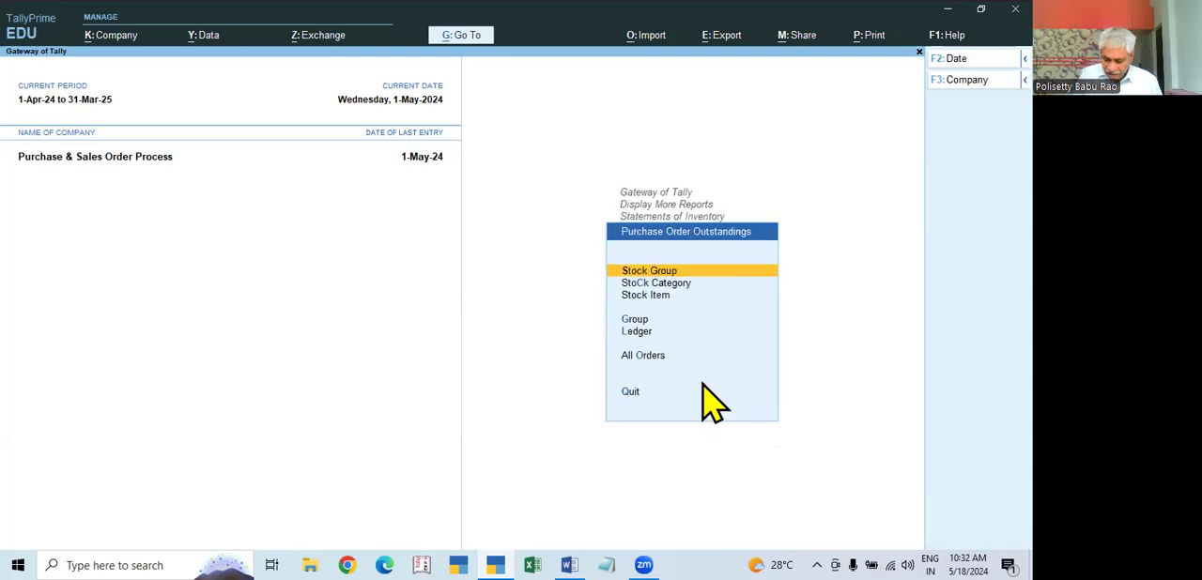
Step: Display the purchase order outstandings for the stock item Dell Keyboard
{"action": "key", "text": "Down"}
{"action": "key", "text": "Down"}
{"action": "key", "text": "Return"}
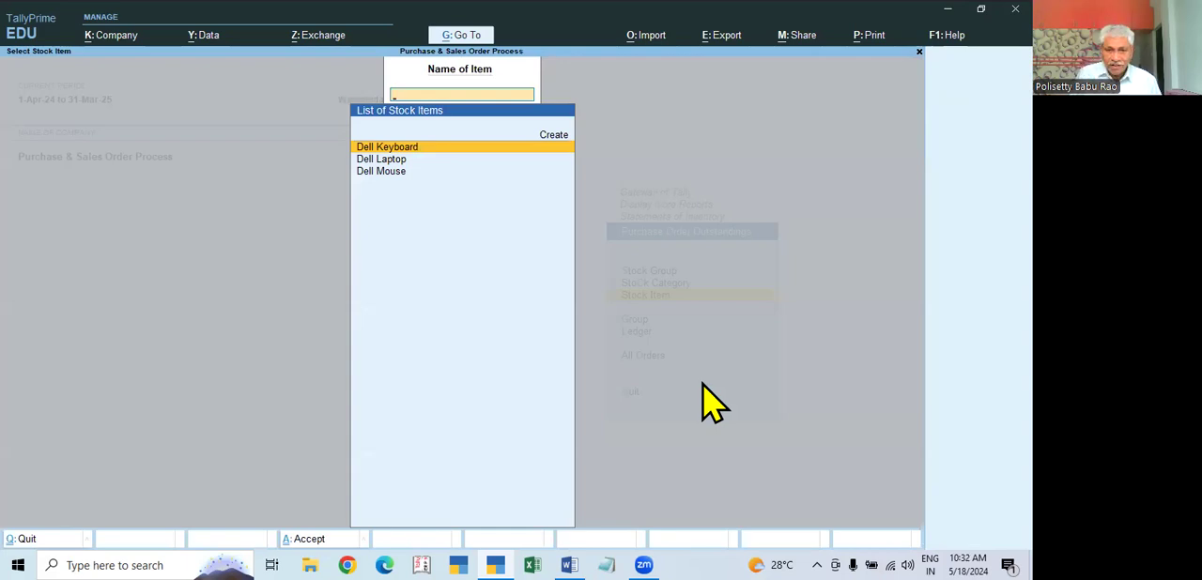
{"action": "key", "text": "Return"}
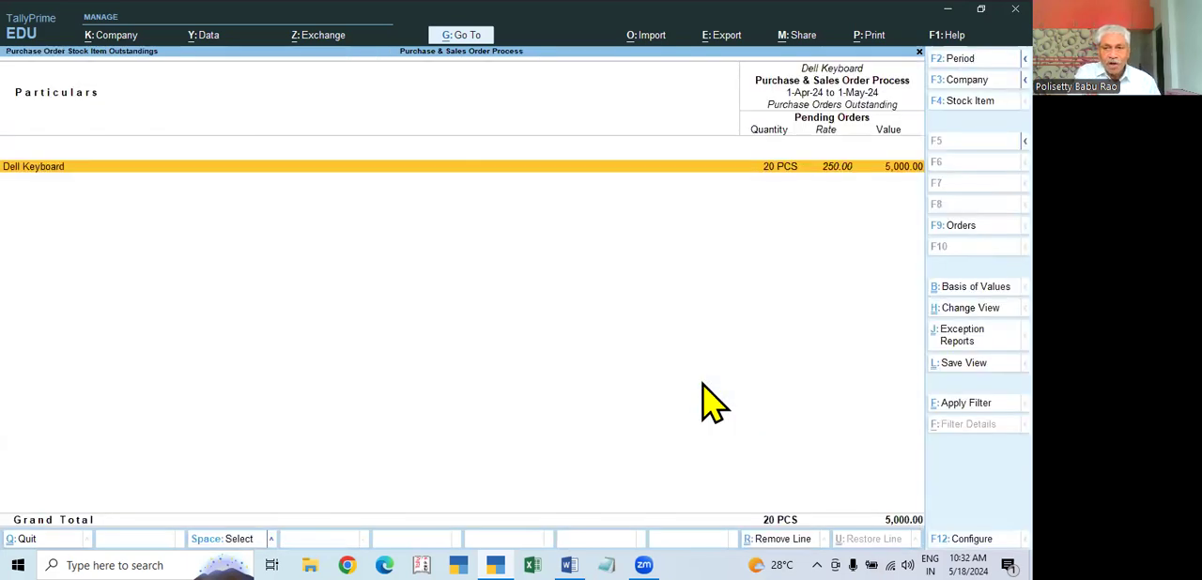
Step: Switch the stock item outstandings report to the next Dell item, then return to the Purchase Order Outstandings choices
{"action": "key", "text": "F4"}
{"action": "key", "text": "Down"}
{"action": "key", "text": "Return"}
{"action": "key", "text": "Escape"}
{"action": "key", "text": "Escape"}
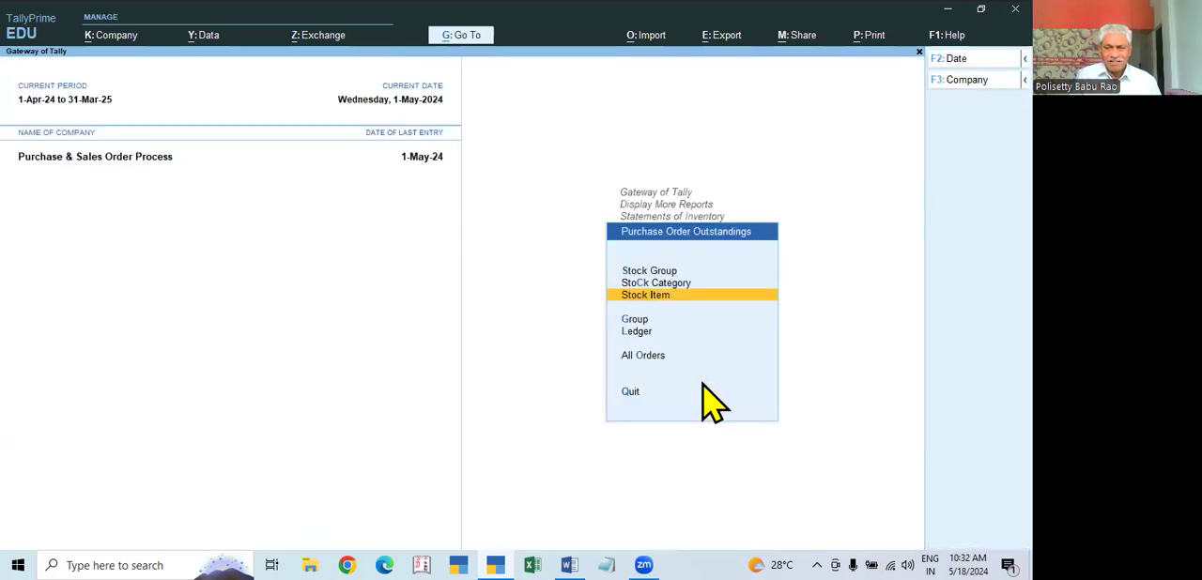
Step: Display the purchase order outstandings for the ledger Ramana Electronics, then return to the Purchase Order Outstandings choices
{"action": "key", "text": "Down"}
{"action": "key", "text": "Down"}
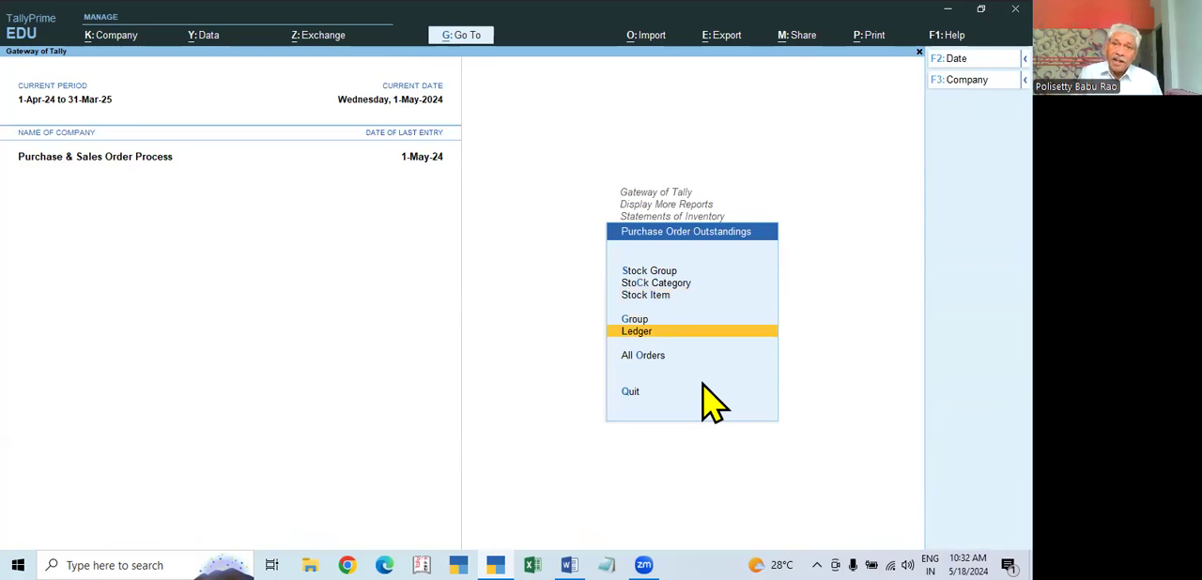
{"action": "key", "text": "Return"}
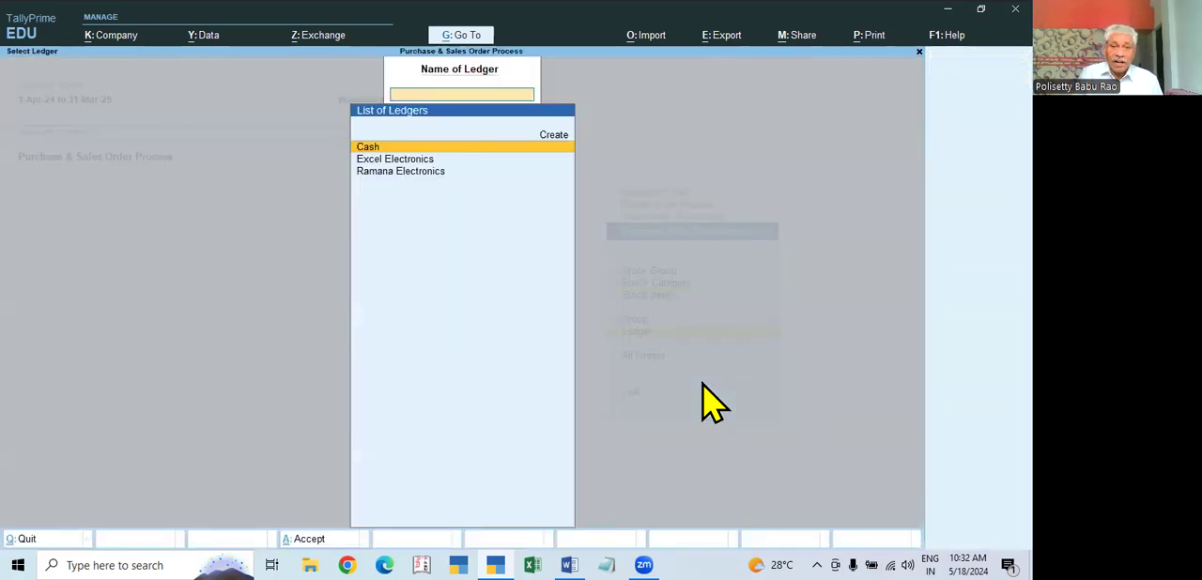
{"action": "left_click", "coordinate": [422, 178]}
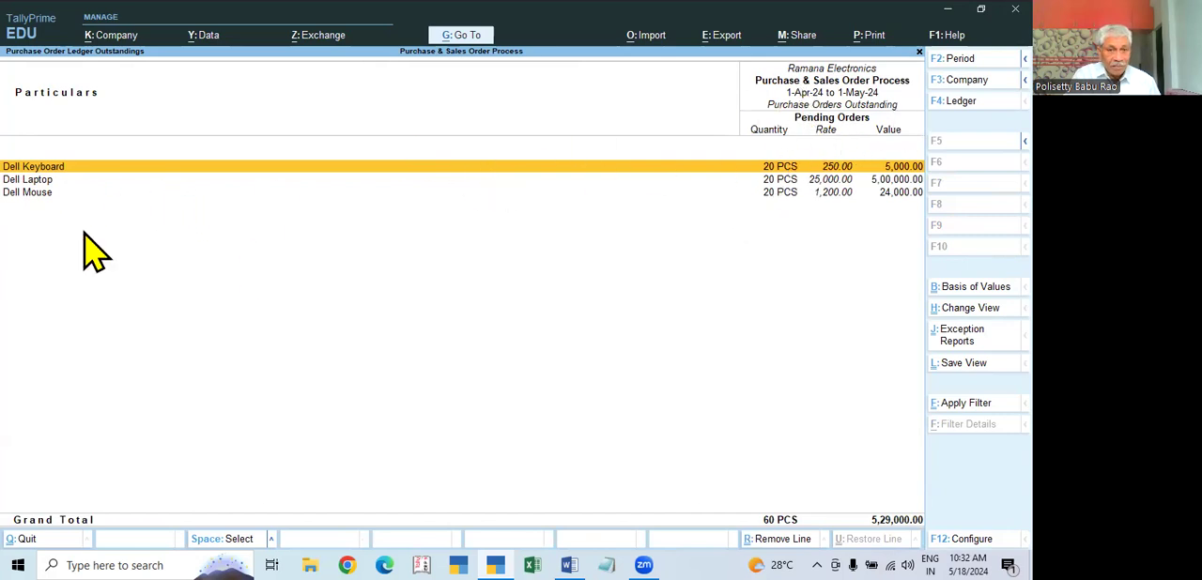
{"action": "key", "text": "Escape"}
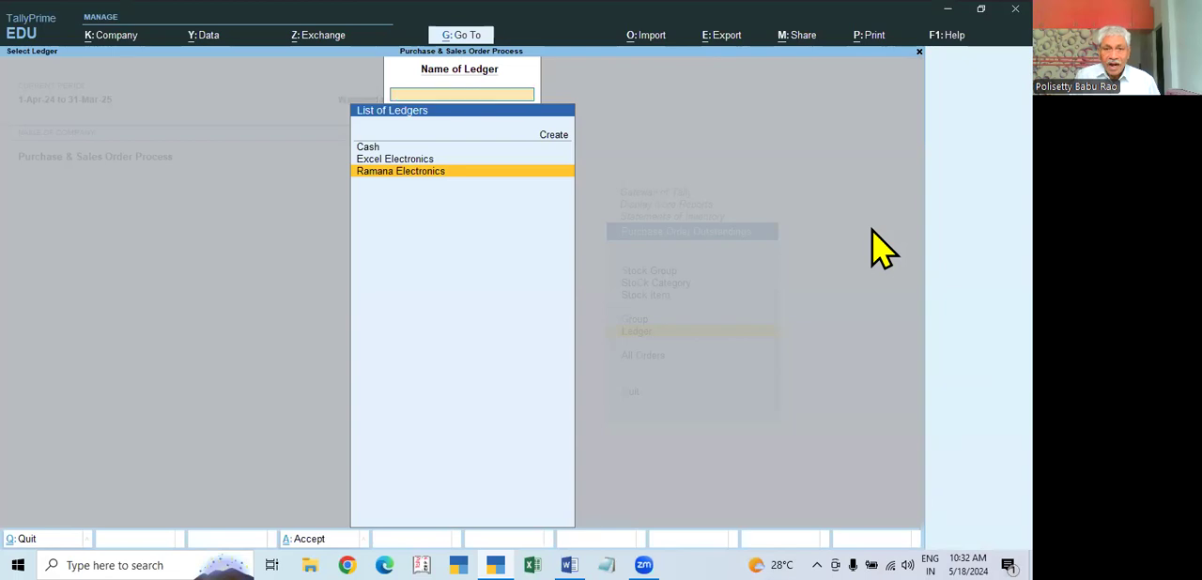
{"action": "key", "text": "Escape"}
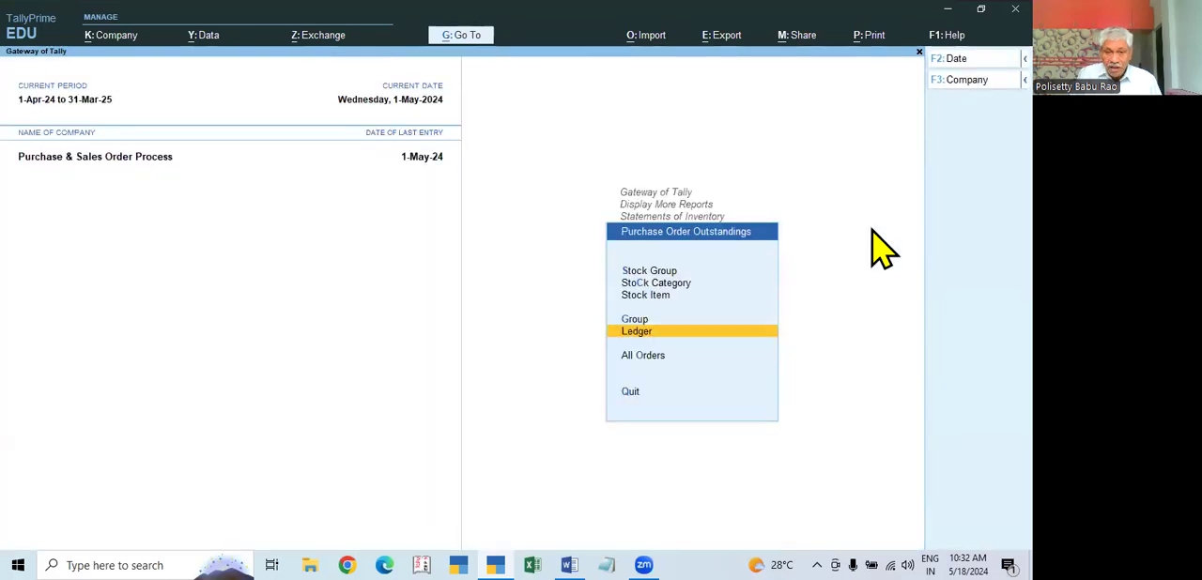
Step: Check the All Orders report for due purchase orders, then go back to Statements of Inventory
{"action": "key", "text": "Return"}
{"action": "key", "text": "Escape"}
{"action": "key", "text": "Down"}
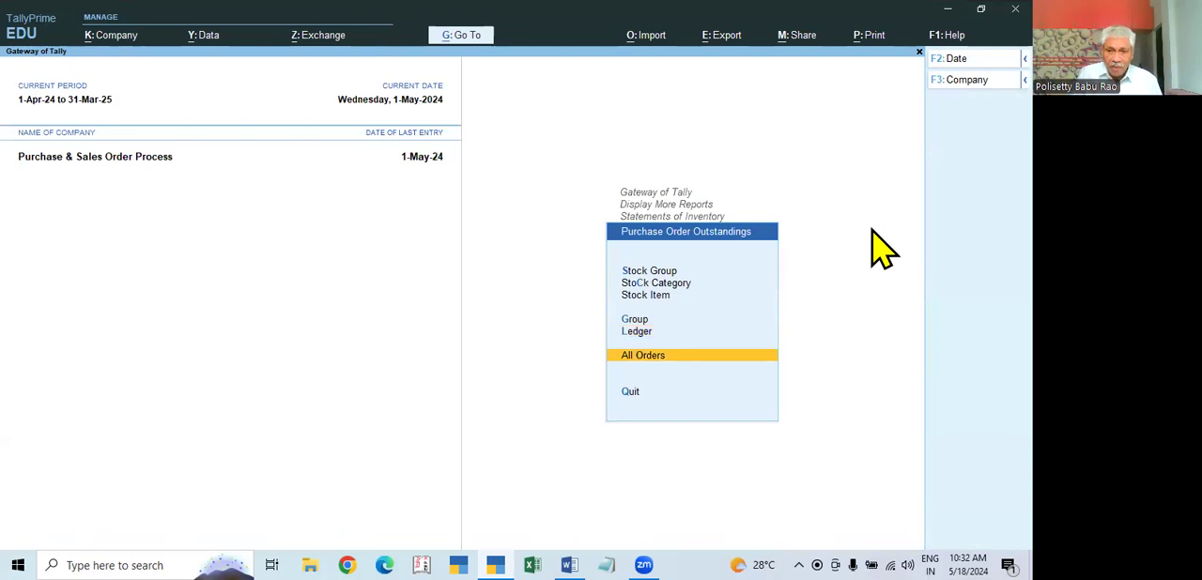
{"action": "key", "text": "Return"}
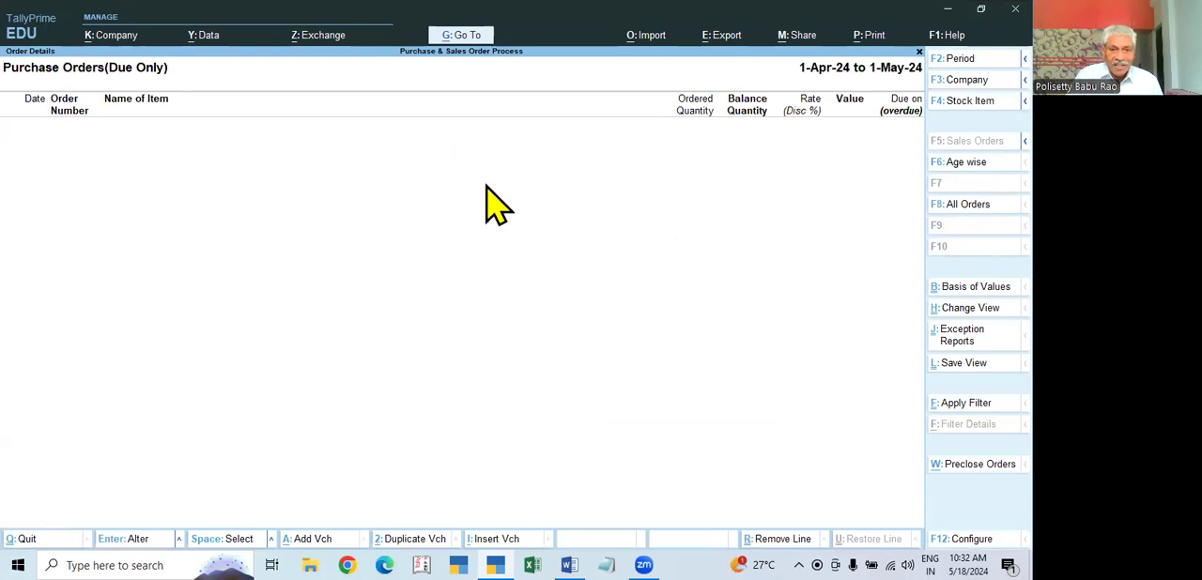
{"action": "key", "text": "Escape"}
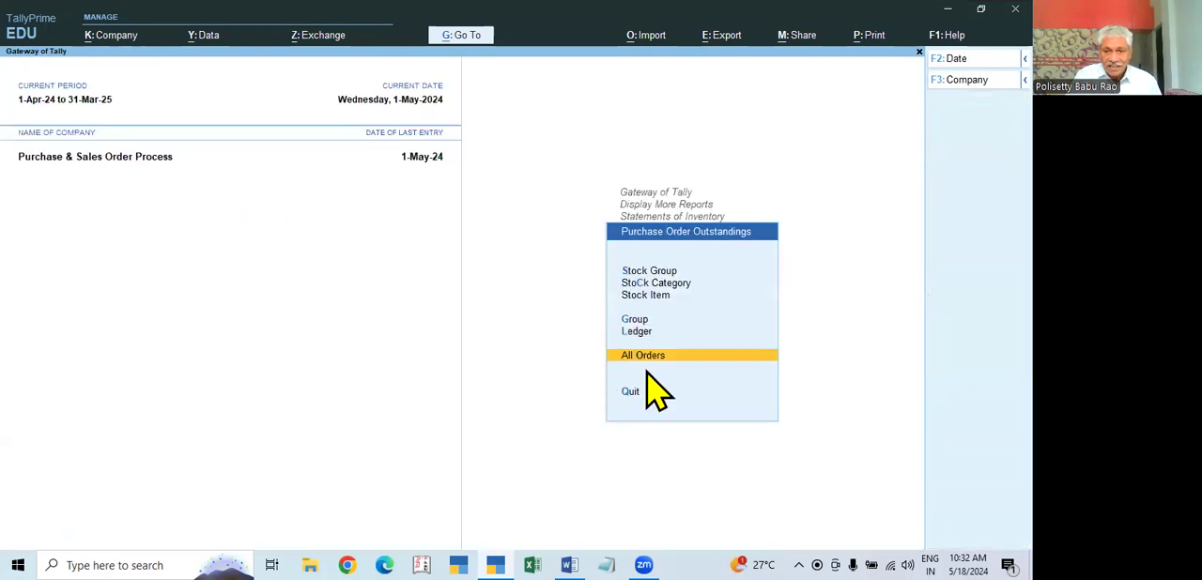
{"action": "key", "text": "Escape"}
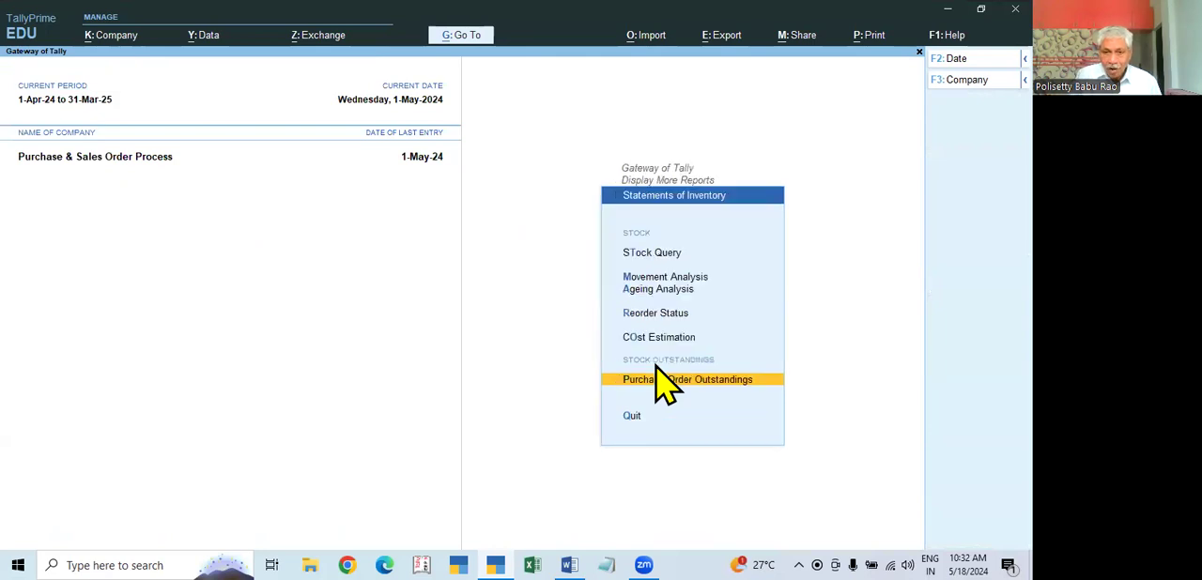
Step: Reopen the All Orders outstandings report, show all orders instead of due ones only, and return to the Gateway of Tally
{"action": "key", "text": "Return"}
{"action": "key", "text": "Down"}
{"action": "key", "text": "Down"}
{"action": "key", "text": "Down"}
{"action": "key", "text": "Down"}
{"action": "key", "text": "Down"}
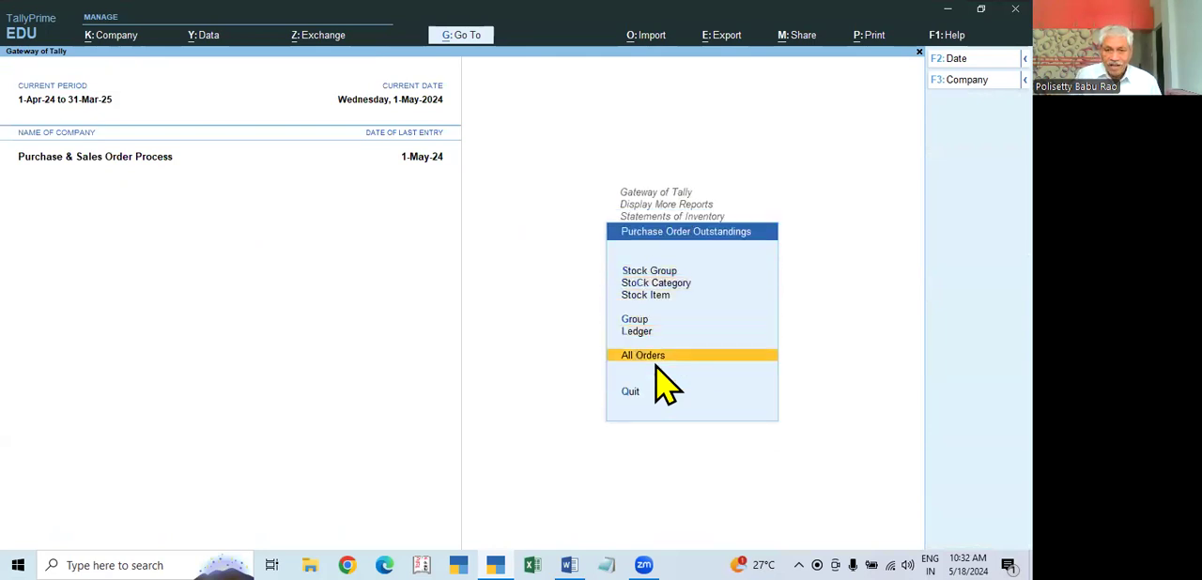
{"action": "key", "text": "Return"}
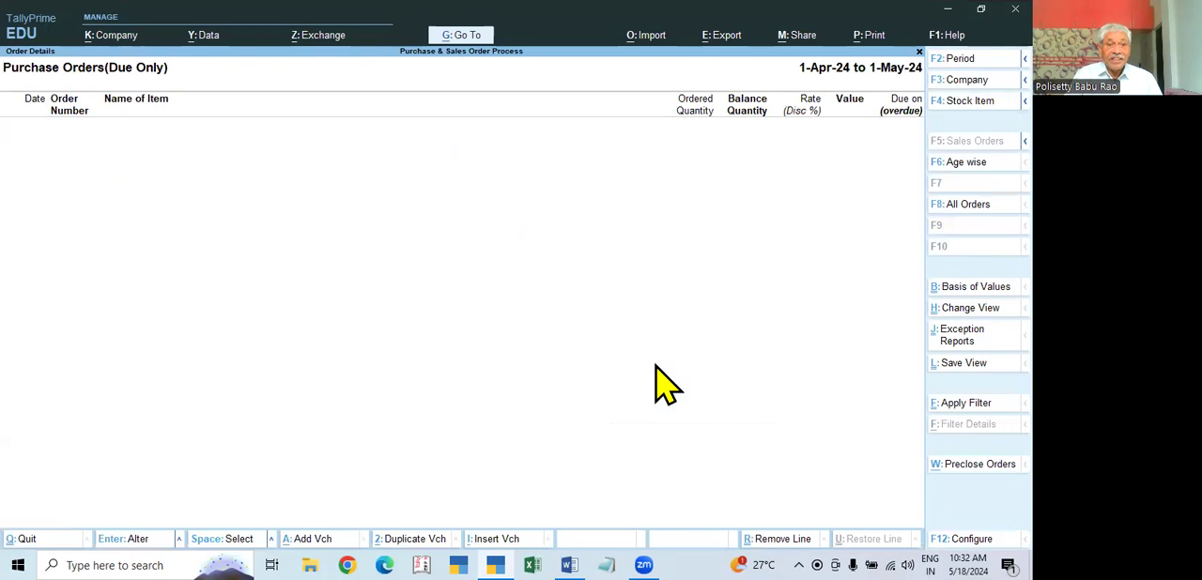
{"action": "left_click", "coordinate": [974, 225]}
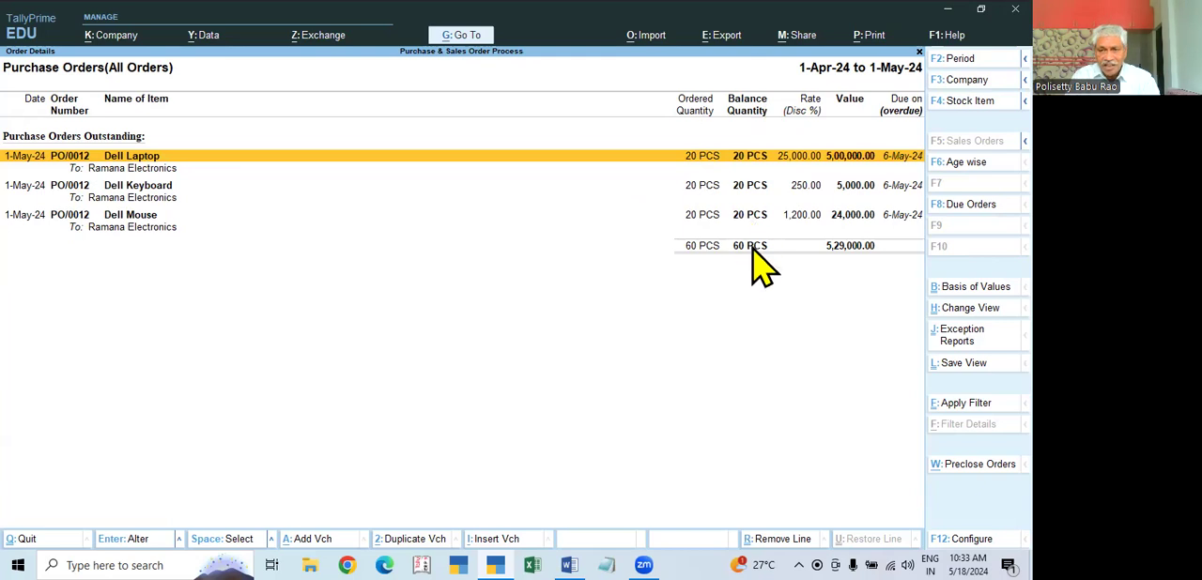
{"action": "key", "text": "Escape"}
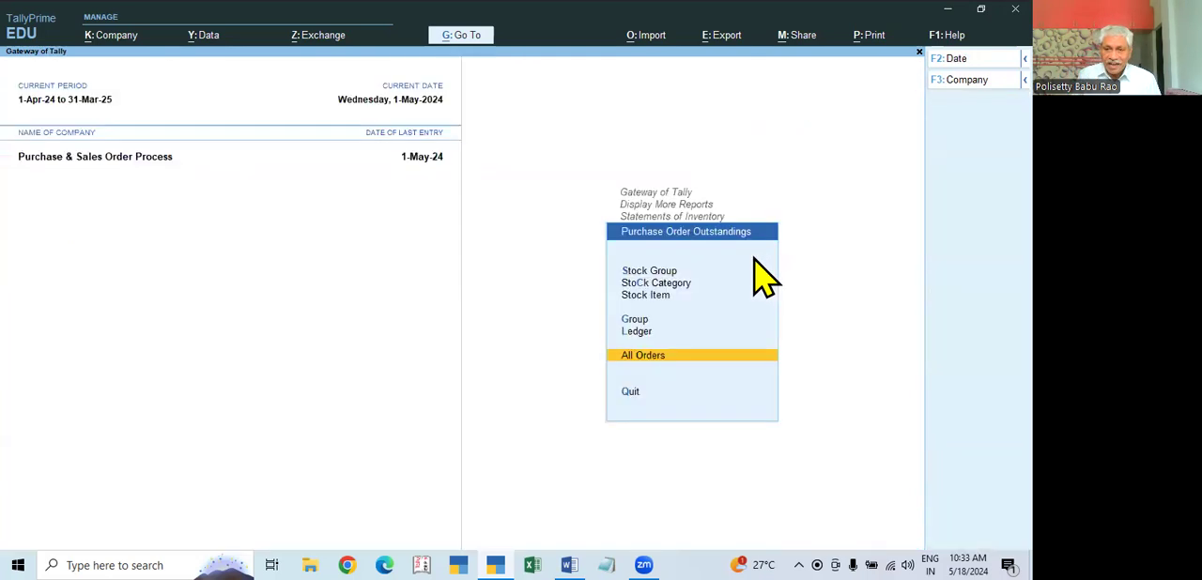
{"action": "key", "text": "Escape"}
{"action": "key", "text": "Escape"}
{"action": "key", "text": "Escape"}
{"action": "key", "text": "Escape"}
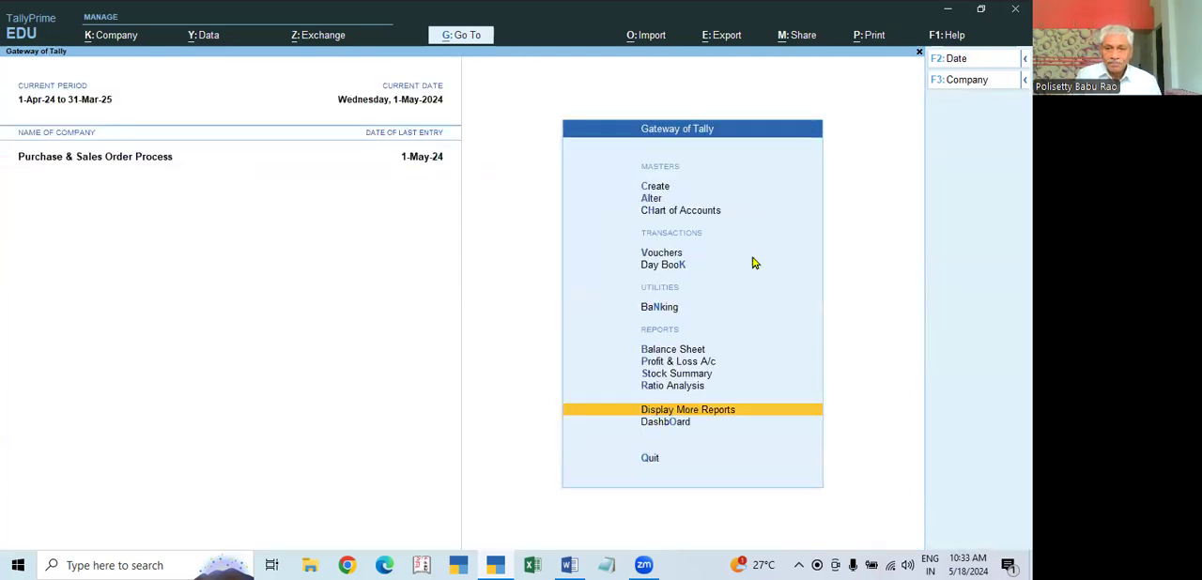
{"action": "key", "text": "Escape"}
Step: Open voucher entry and set the voucher date to 2-May-24
{"action": "key", "text": "Down"}
{"action": "key", "text": "Down"}
{"action": "key", "text": "Down"}
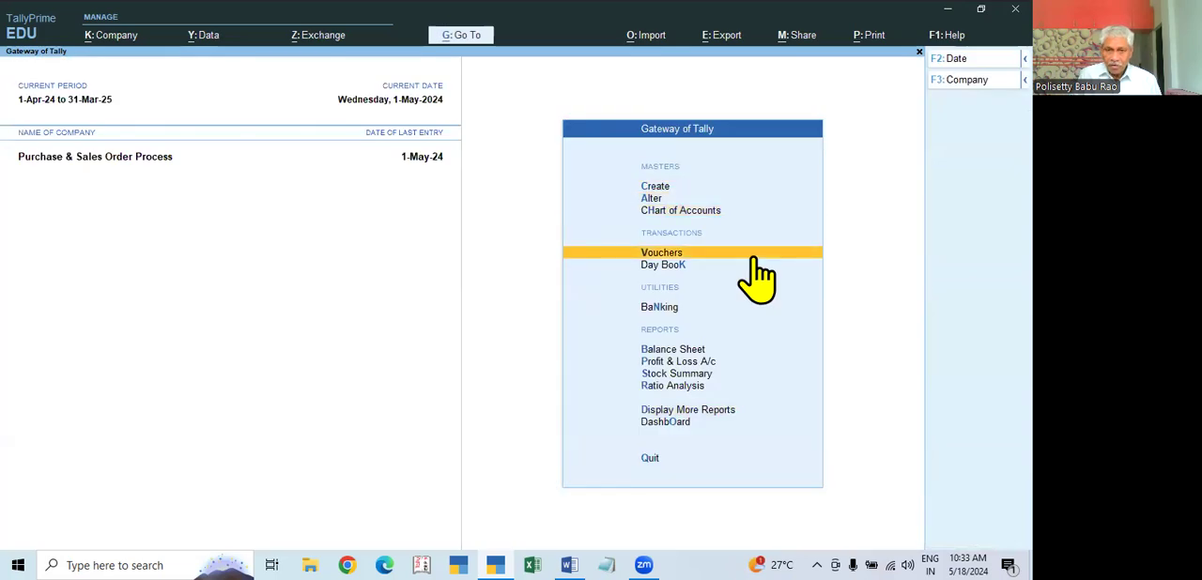
{"action": "left_click", "coordinate": [755, 256]}
{"action": "key", "text": "F2"}
{"action": "type", "text": "2"}
{"action": "key", "text": "Return"}
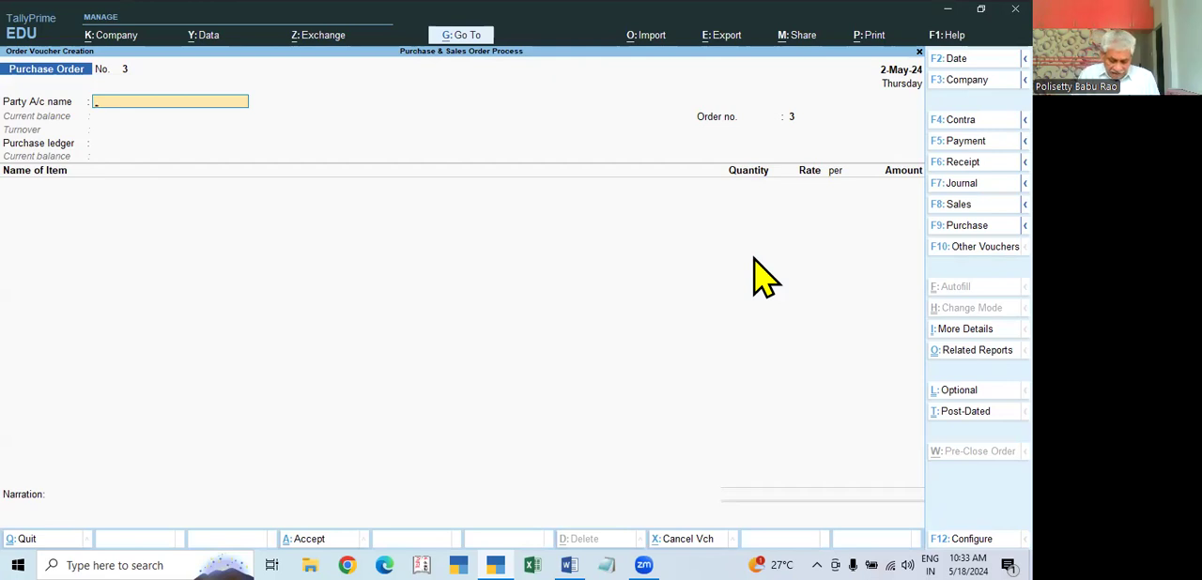
Step: Switch the voucher entry to Sales and from there to a Purchase voucher
{"action": "key", "text": "F8"}
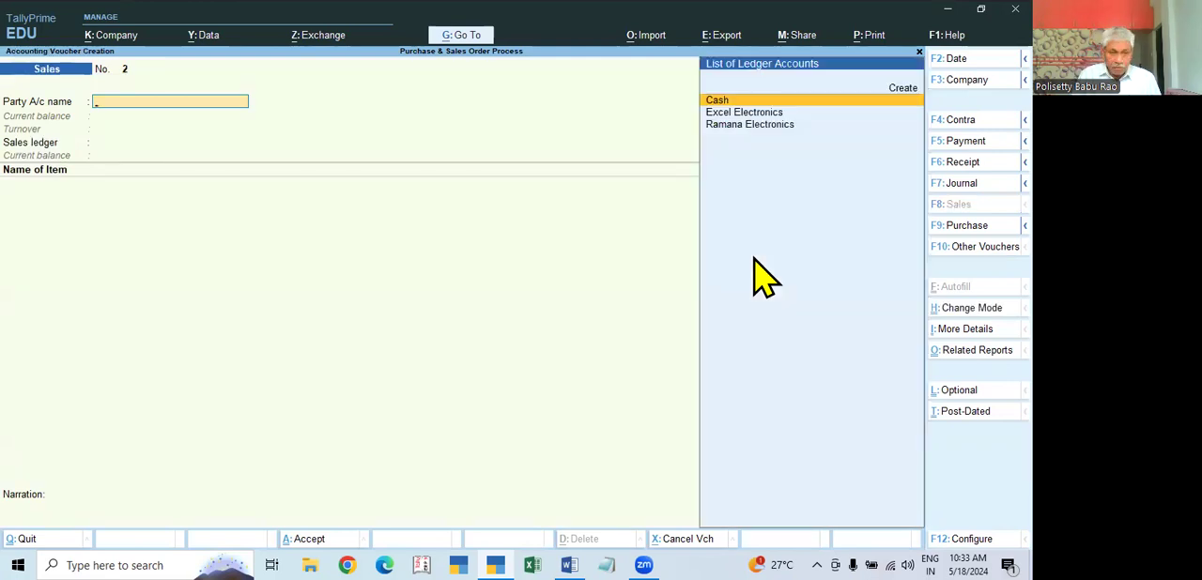
{"action": "key", "text": "F9"}
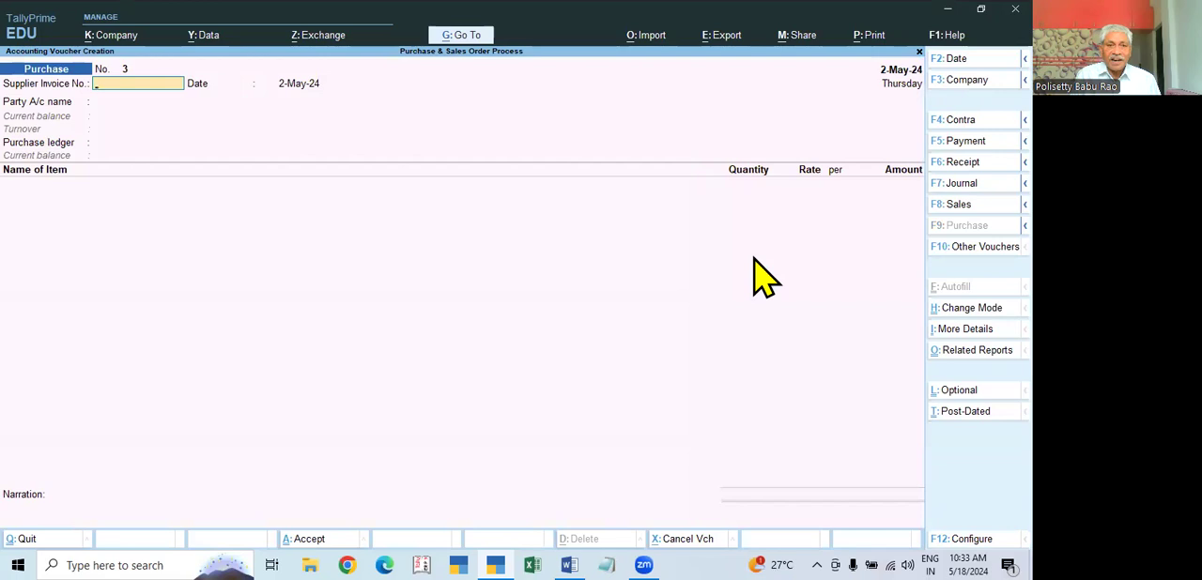
{"action": "key", "text": "Escape"}
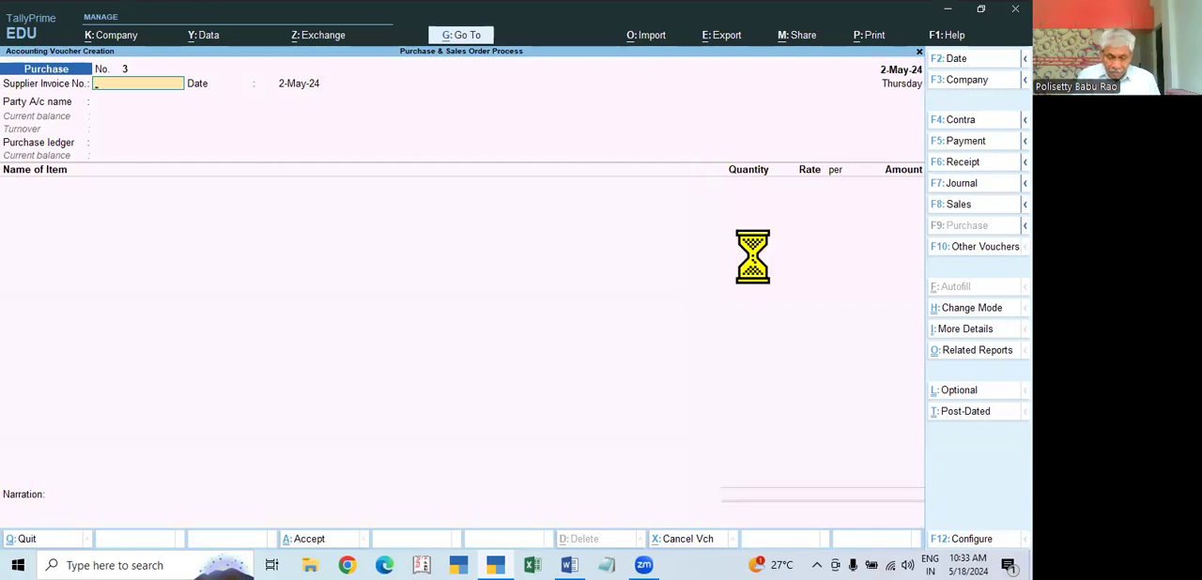
{"action": "key", "text": "Return"}
{"action": "key", "text": "Return"}
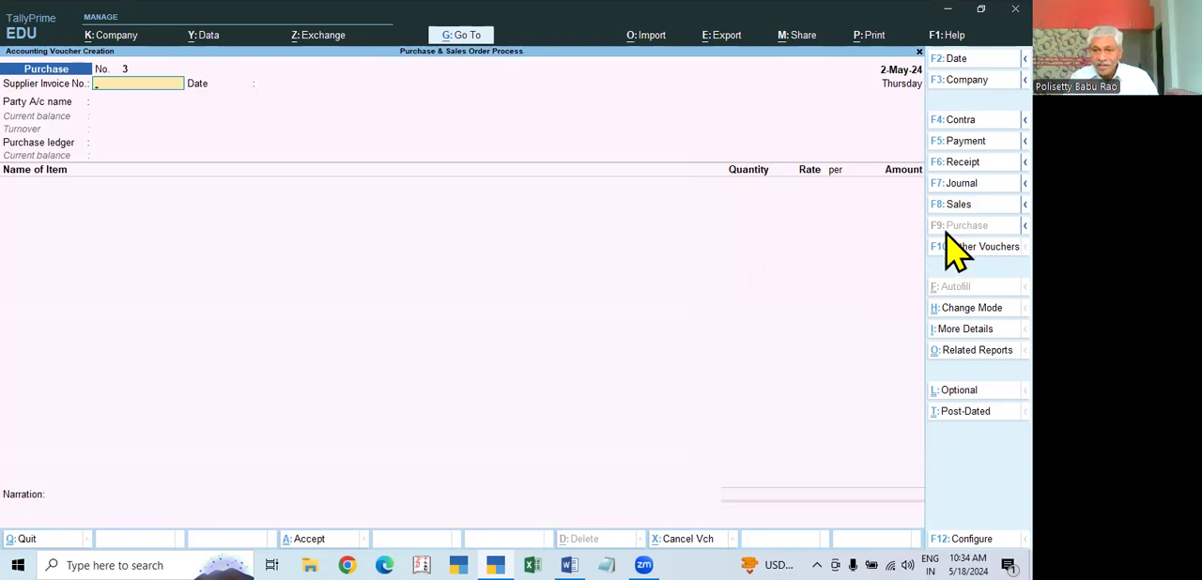
Step: Show the inactive voucher types and activate Receipt Note
{"action": "mouse_move", "coordinate": [1024, 225]}
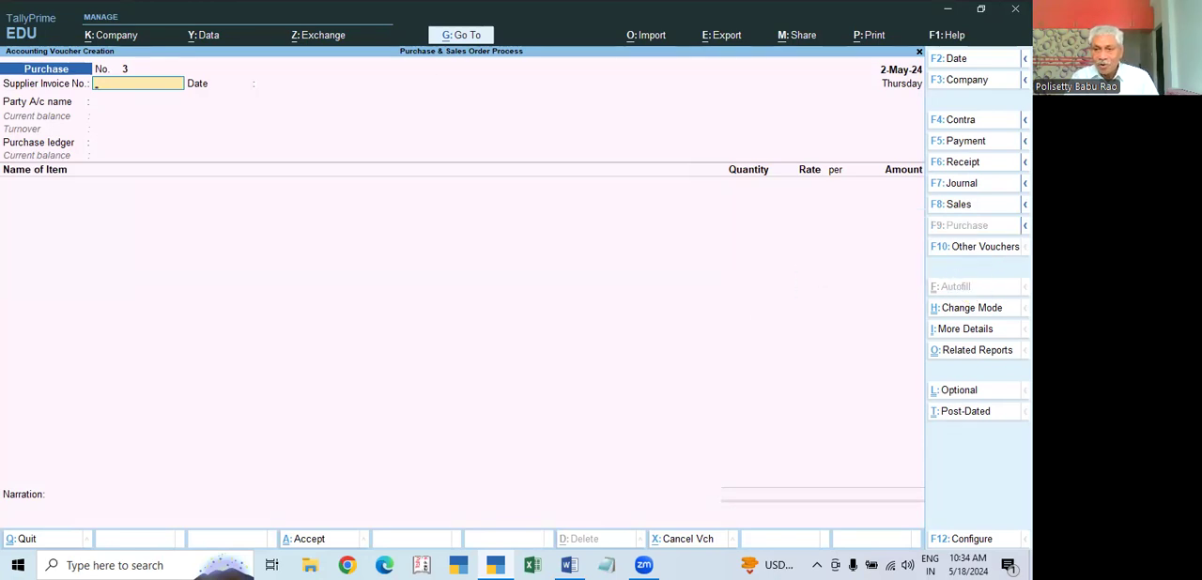
{"action": "left_click", "coordinate": [977, 248]}
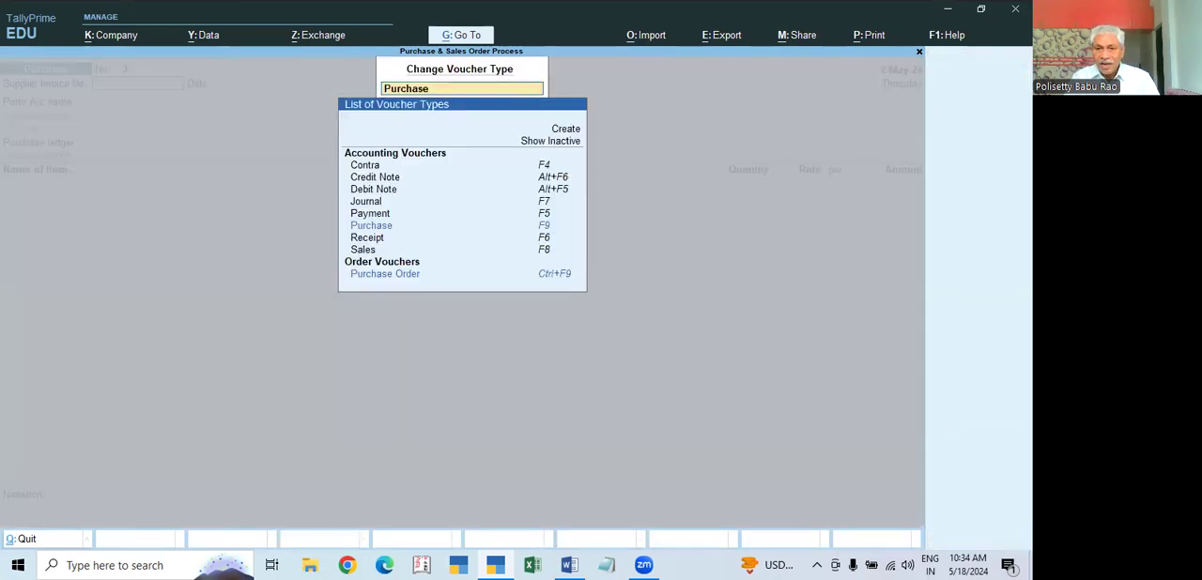
{"action": "left_click", "coordinate": [567, 141]}
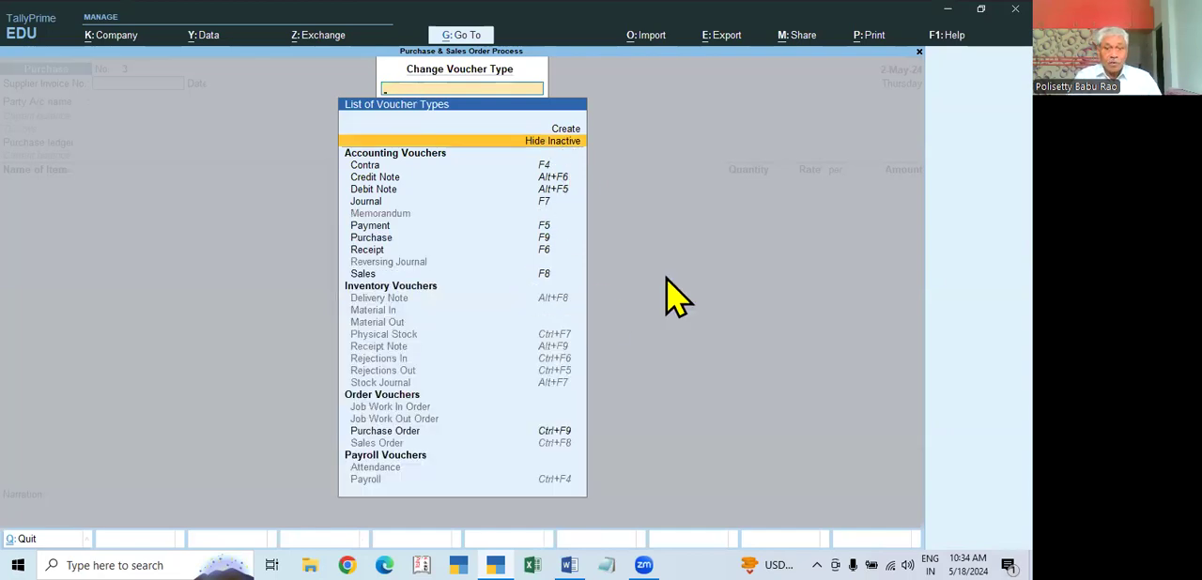
{"action": "left_click", "coordinate": [380, 350]}
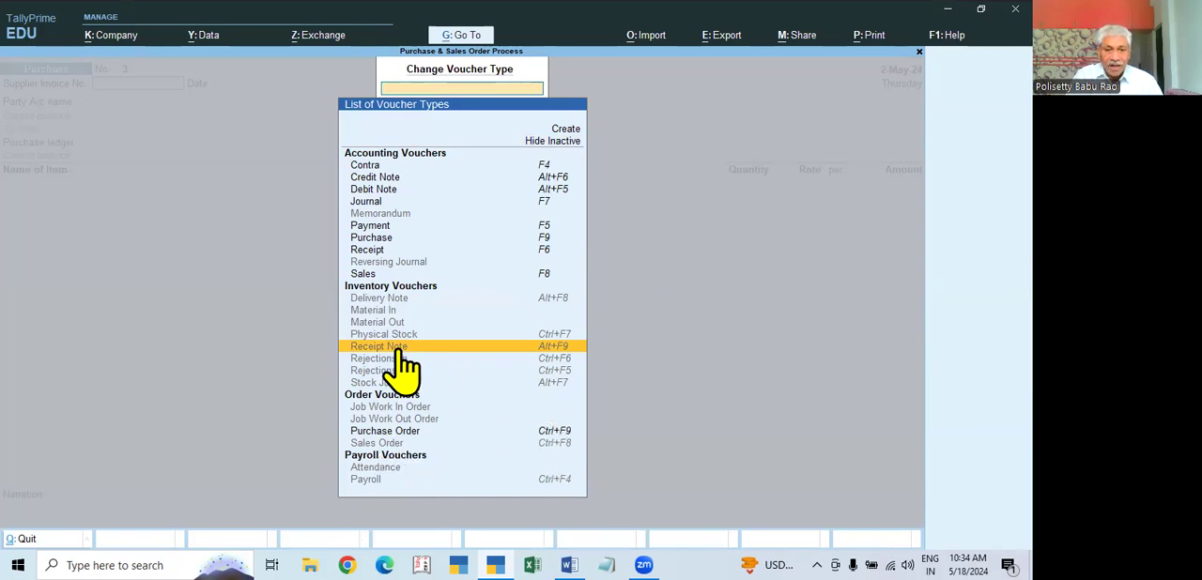
{"action": "left_click", "coordinate": [554, 348]}
{"action": "key", "text": "y"}
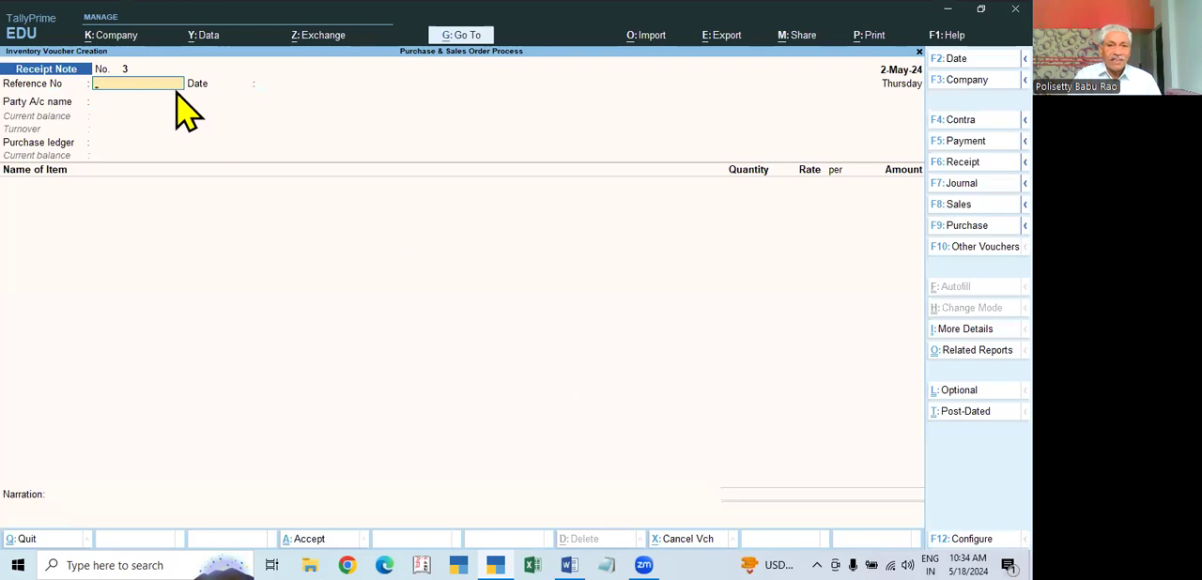
Step: Switch to a Purchase voucher and back to Receipt Note, and enter the reference number RN/002 dated 2-May-24
{"action": "key", "text": "F9"}
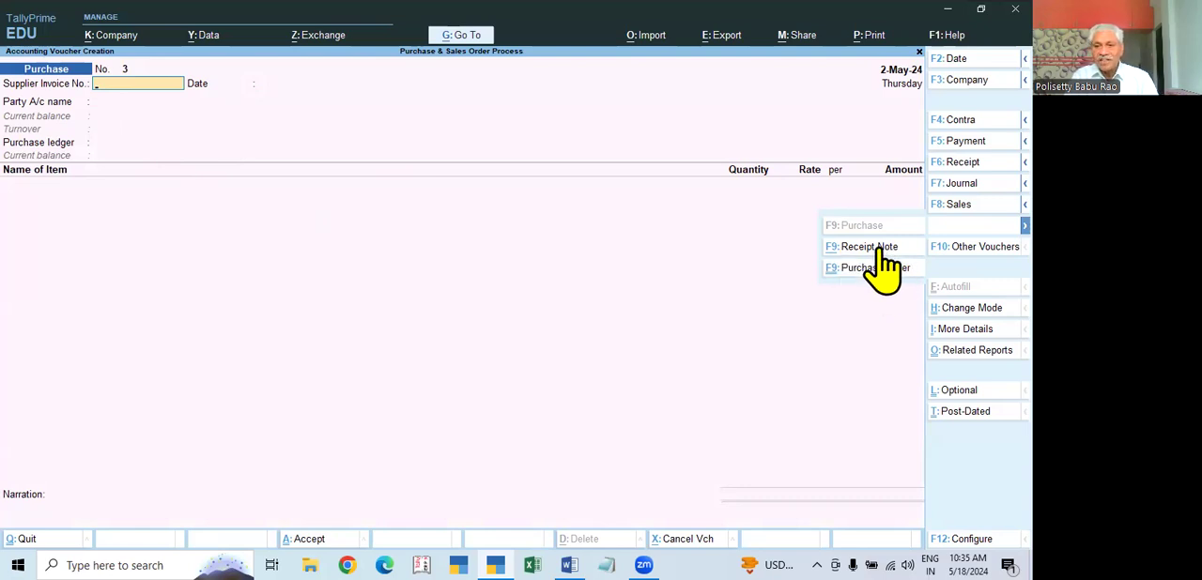
{"action": "left_click", "coordinate": [880, 250]}
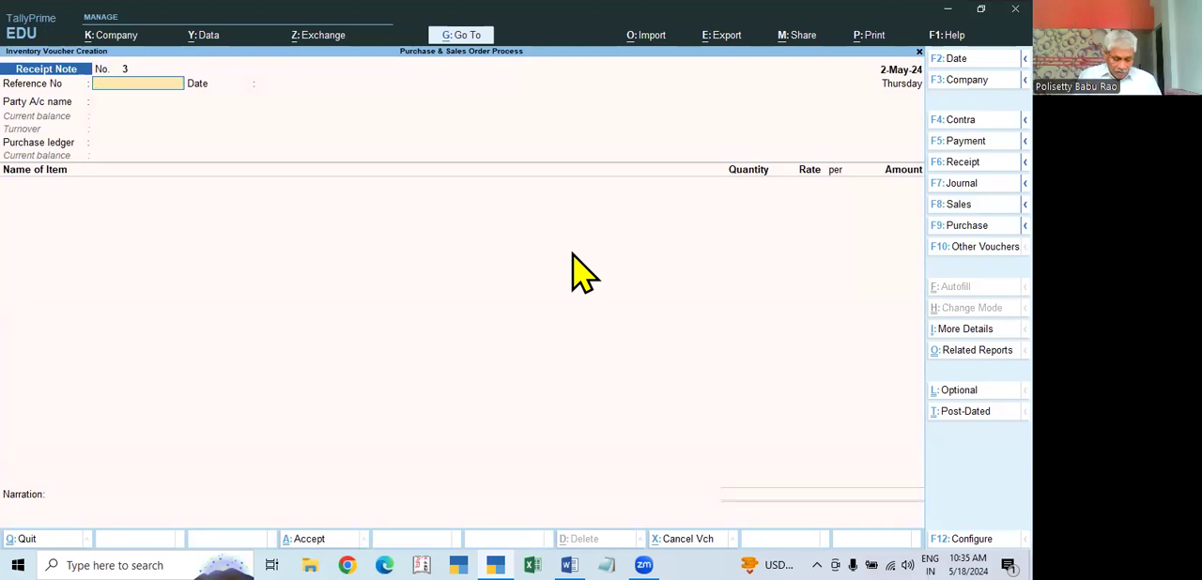
{"action": "type", "text": "RN"}
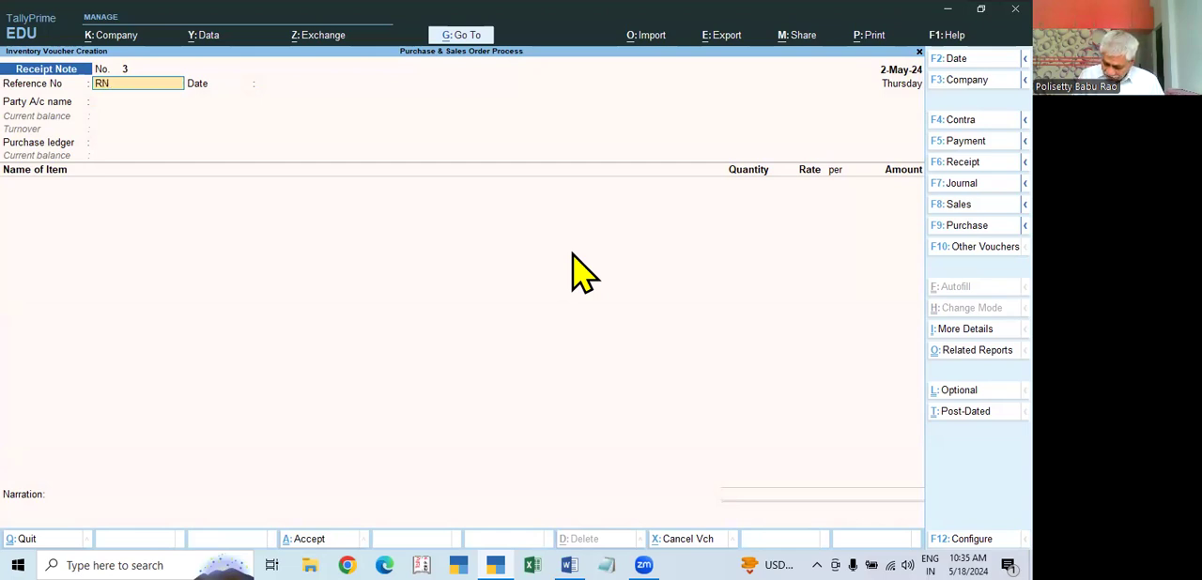
{"action": "type", "text": "/002"}
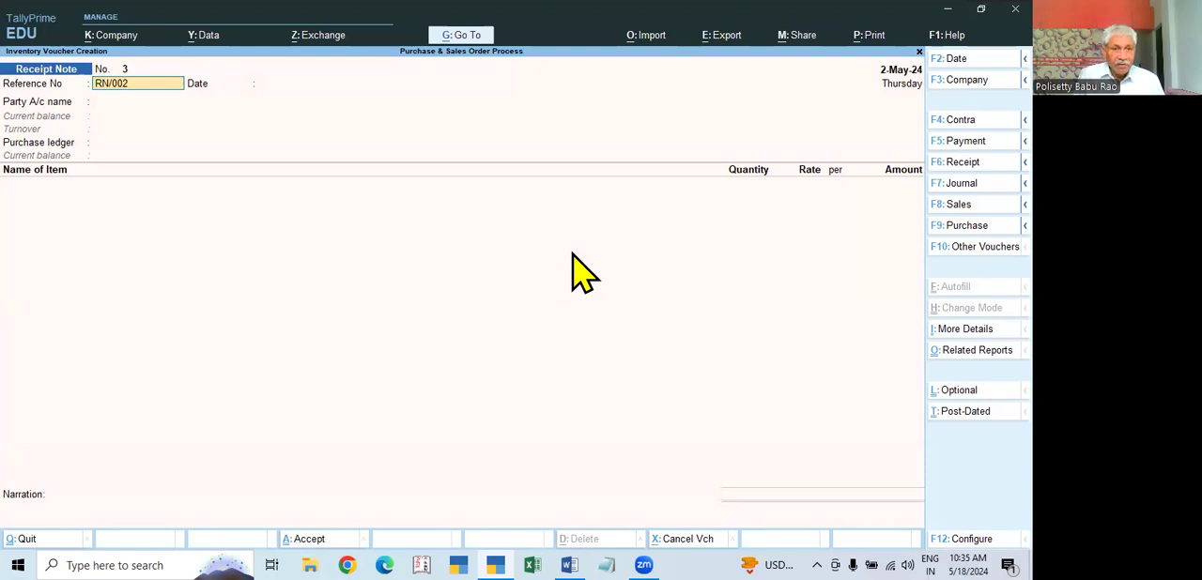
{"action": "key", "text": "Return"}
{"action": "key", "text": "Return"}
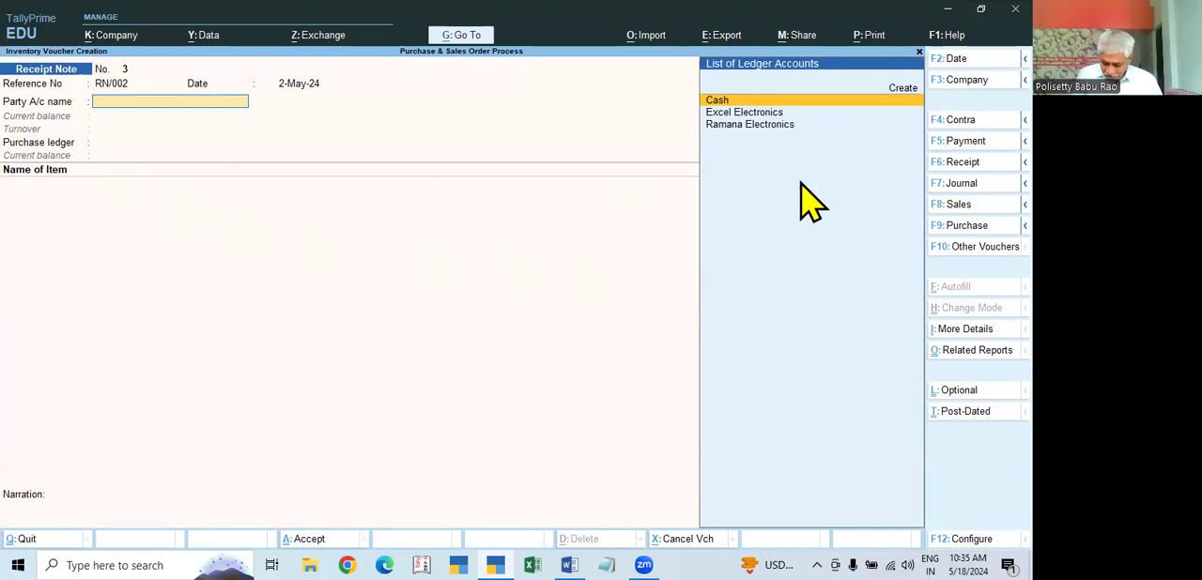
Step: Select Ramana Electronics as the party and link the receipt note to its purchase order dated 1-May-24
{"action": "key", "text": "Down"}
{"action": "key", "text": "Down"}
{"action": "key", "text": "Return"}
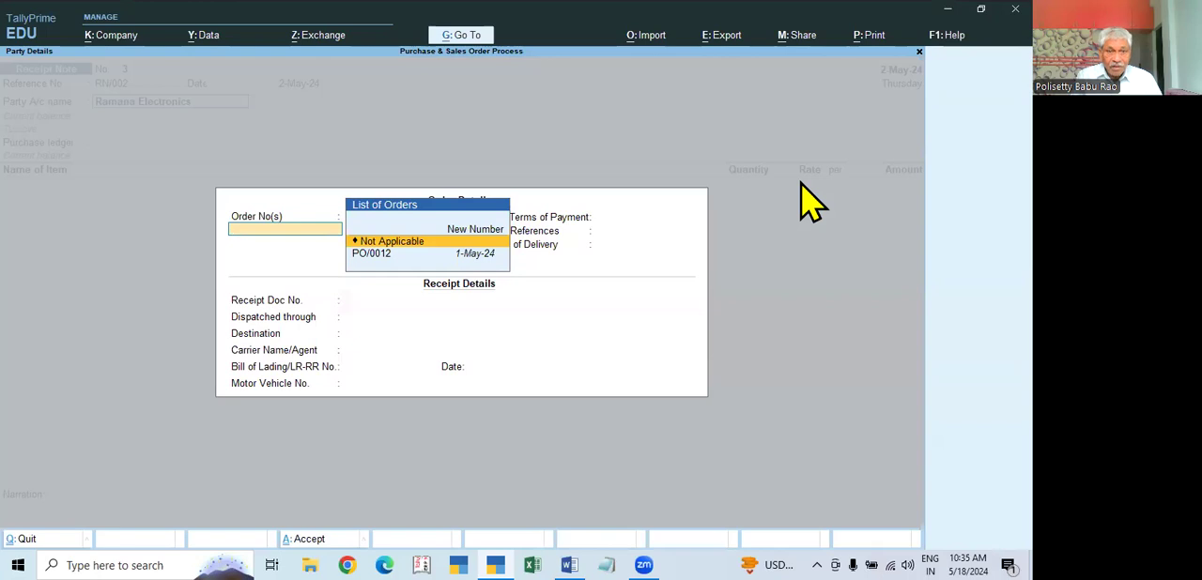
{"action": "key", "text": "Down"}
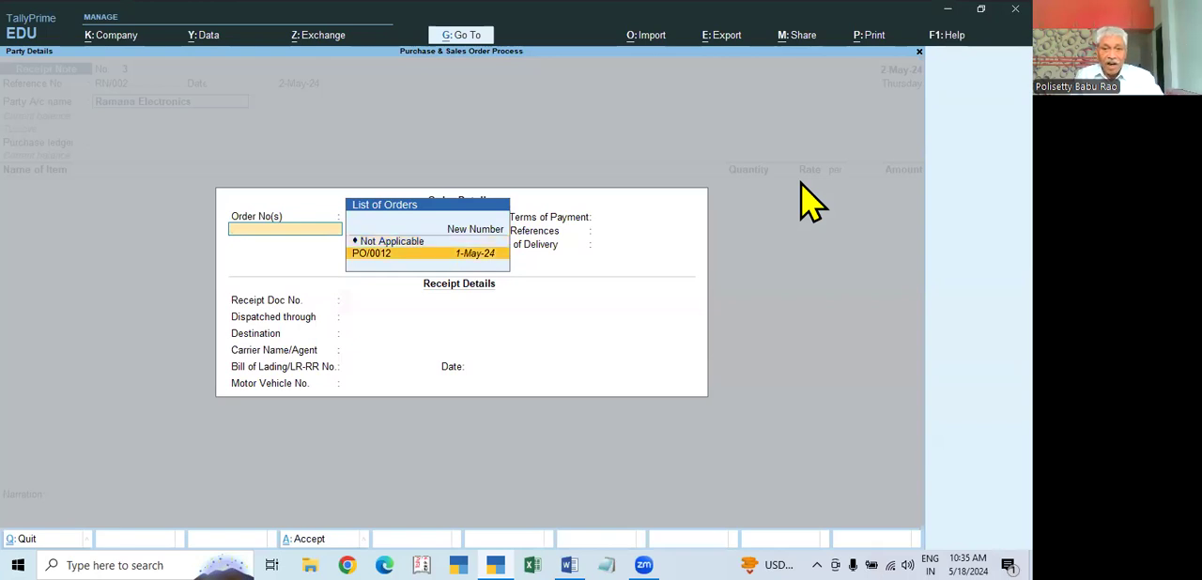
{"action": "key", "text": "Return"}
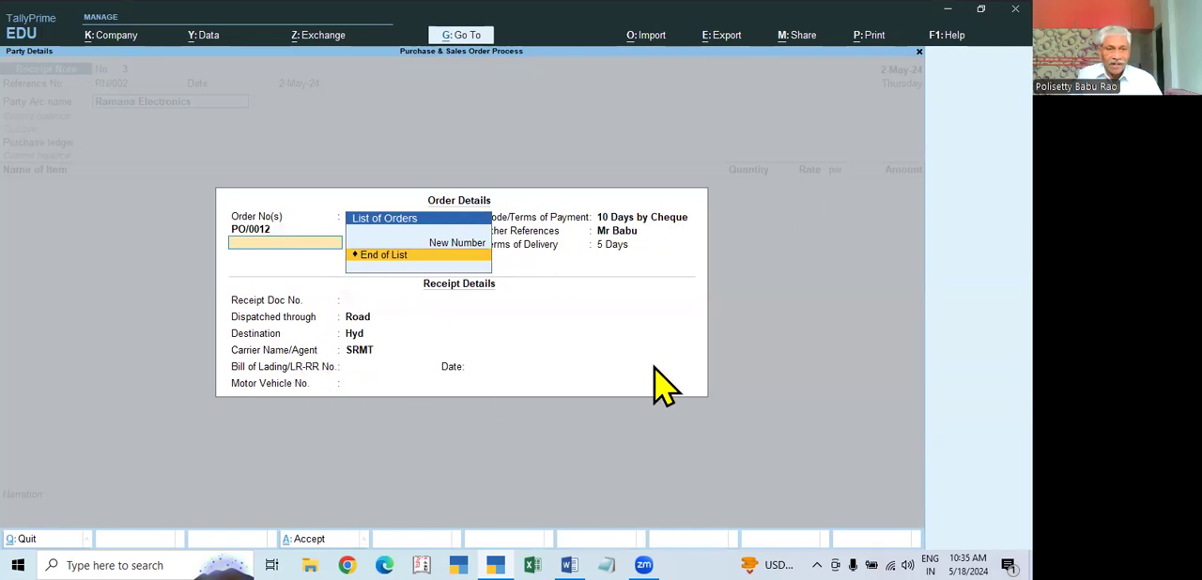
Step: Close the order list with only the linked purchase order and enter receipt document number 25648
{"action": "key", "text": "Return"}
{"action": "key", "text": "Return"}
{"action": "key", "text": "Return"}
{"action": "key", "text": "Return"}
{"action": "key", "text": "Return"}
{"action": "key", "text": "Up"}
{"action": "key", "text": "Up"}
{"action": "key", "text": "Up"}
{"action": "key", "text": "Up"}
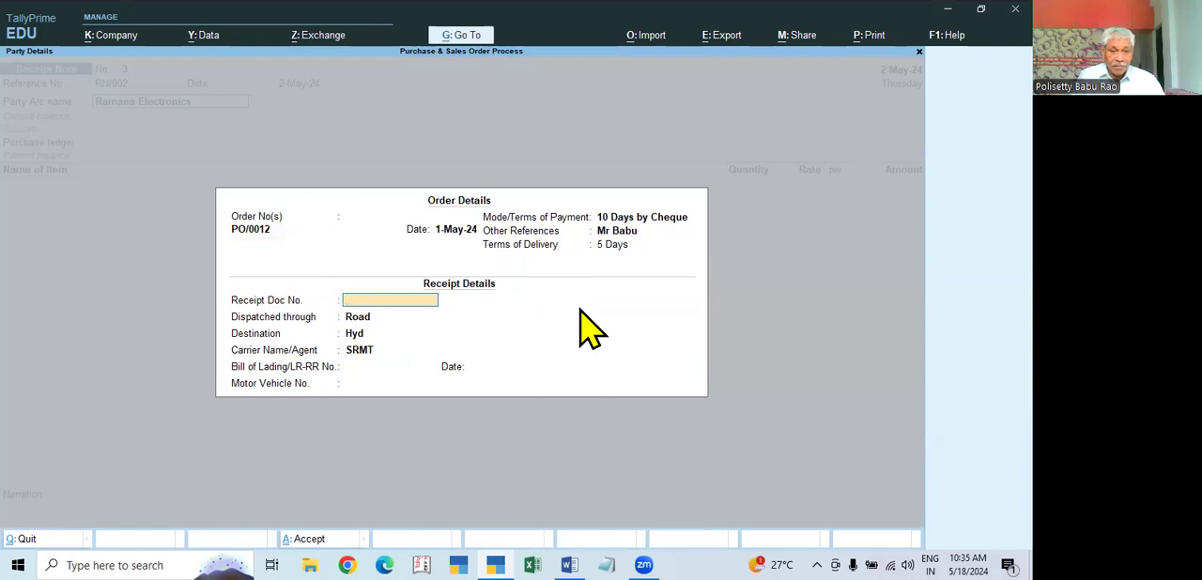
{"action": "type", "text": "25648"}
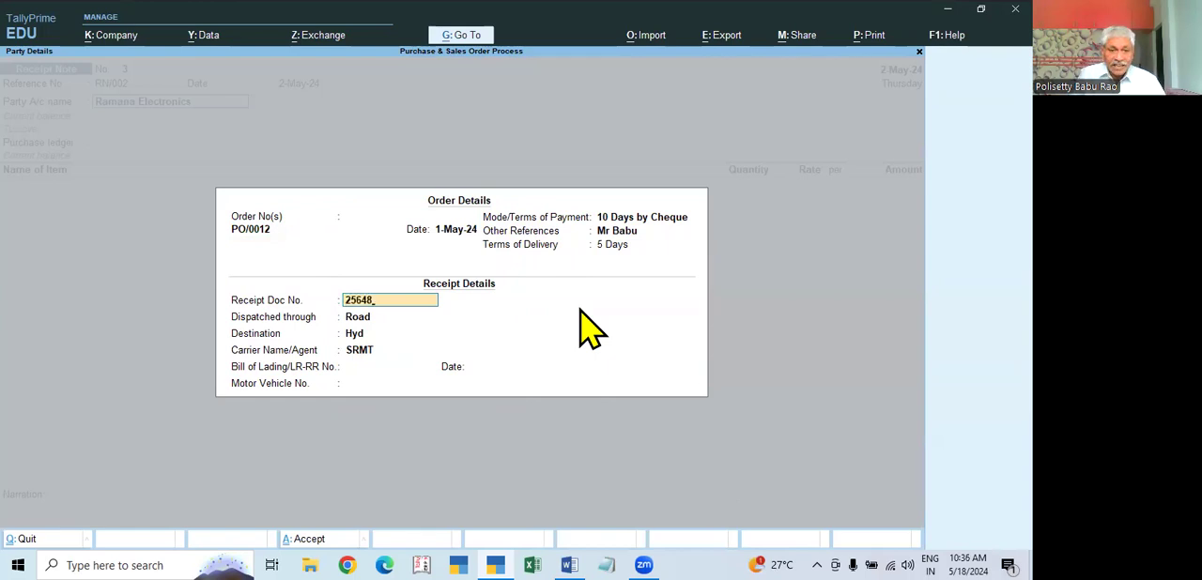
{"action": "key", "text": "Return"}
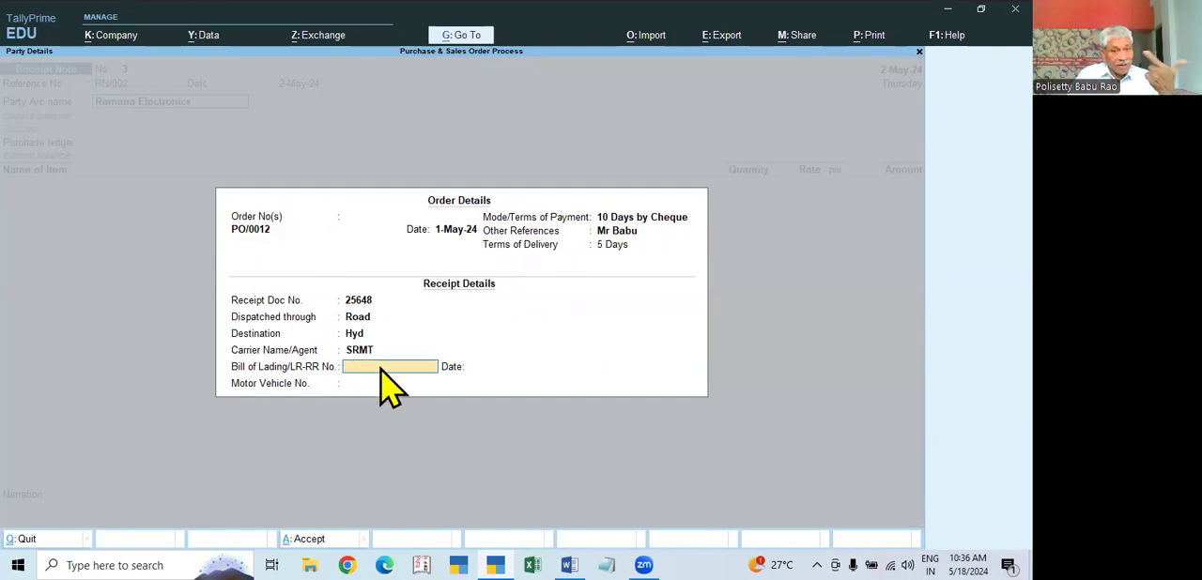
Step: Enter bill of lading number 2548/24 dated 2-May-24 and the motor vehicle number, and accept the supplier's party details
{"action": "type", "text": "2548/2"}
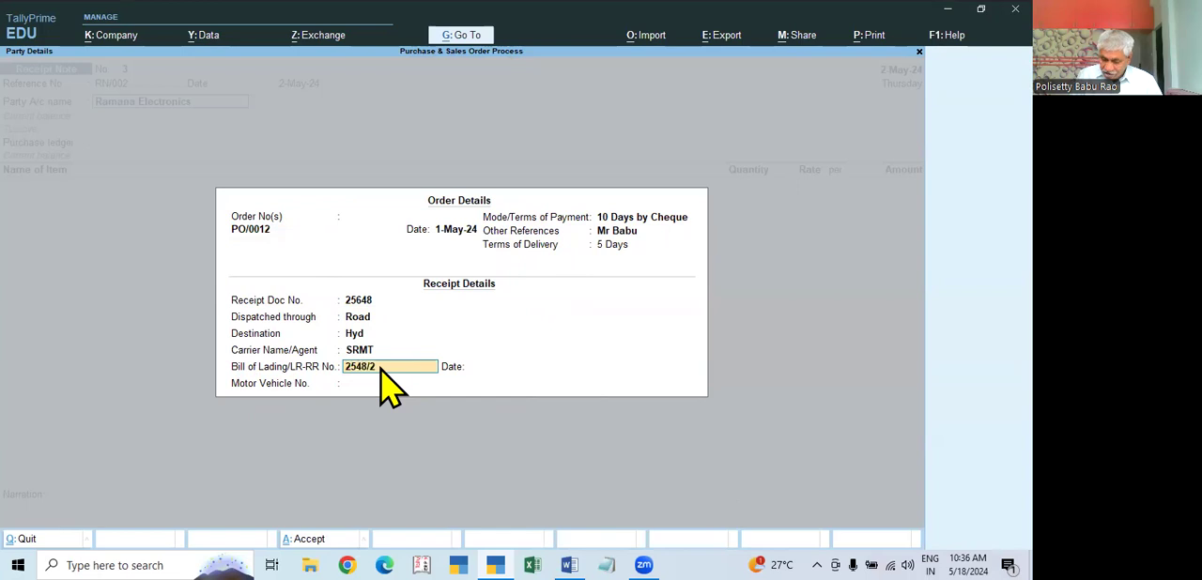
{"action": "key", "text": "Return"}
{"action": "type", "text": "2.5"}
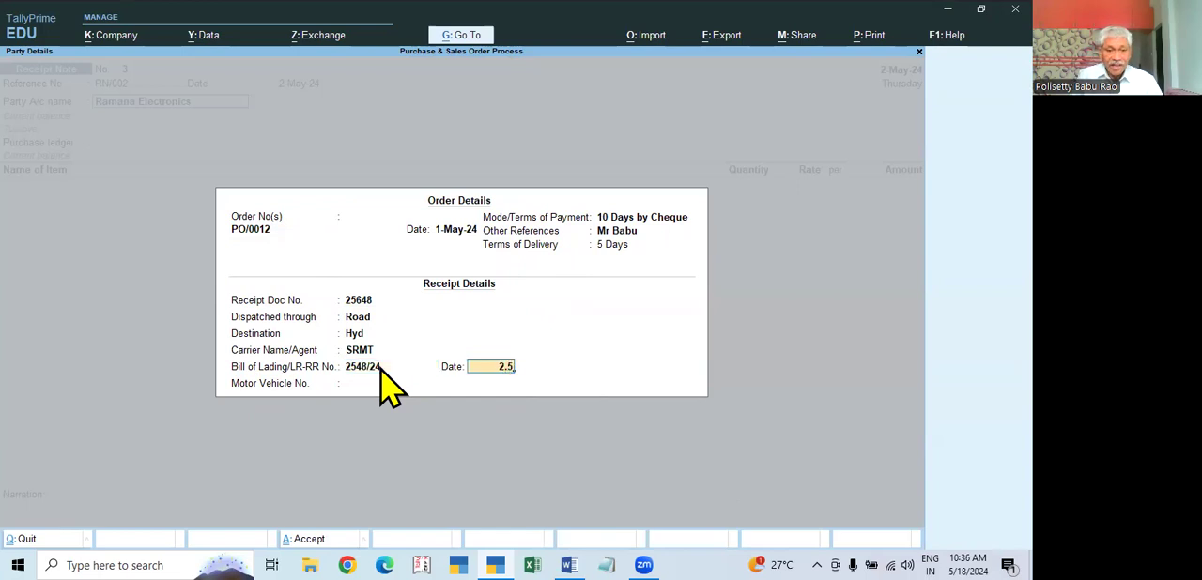
{"action": "key", "text": "Return"}
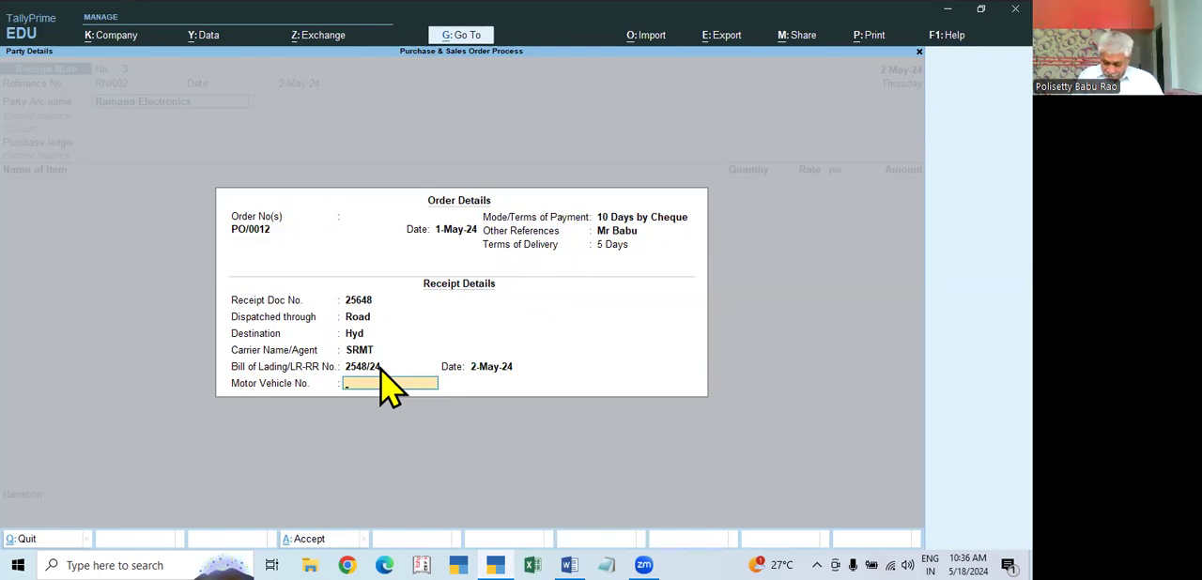
{"action": "type", "text": "TS08XA"}
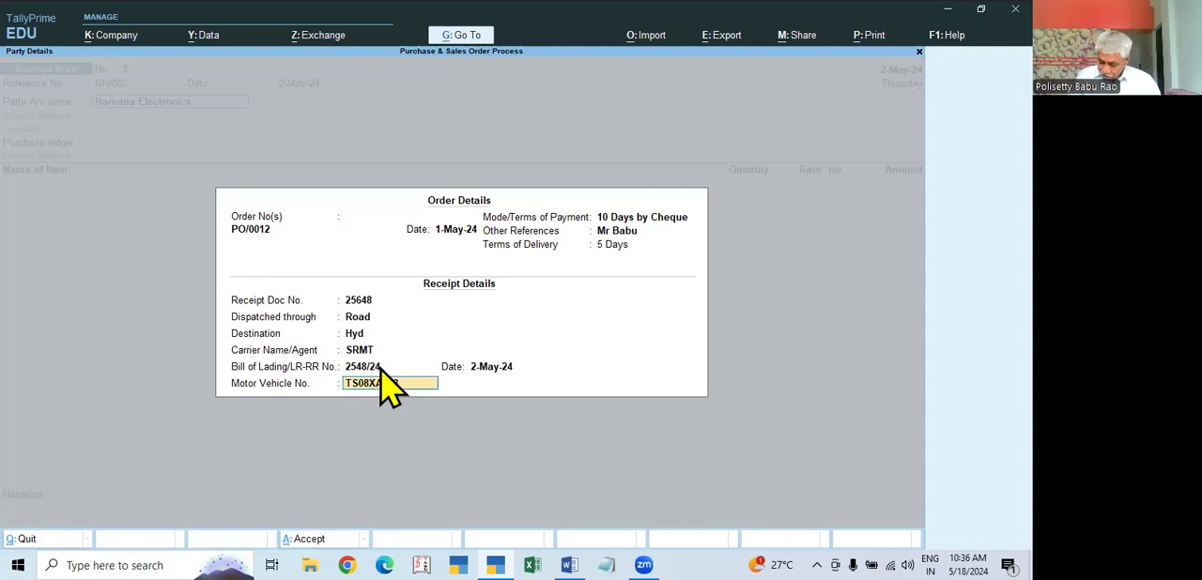
{"action": "key", "text": "Return"}
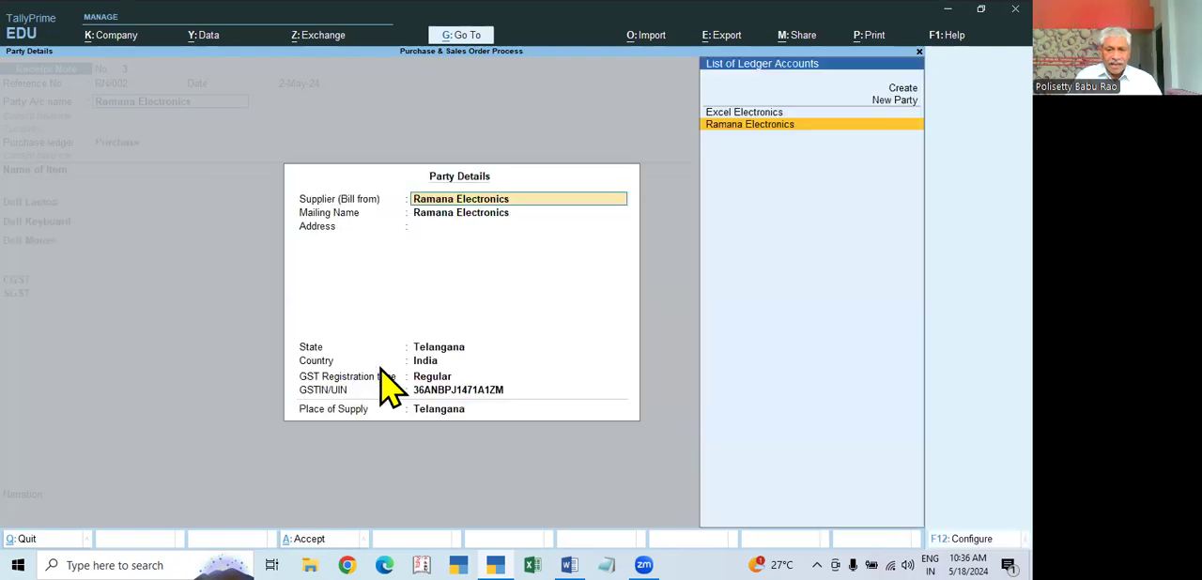
{"action": "key", "text": "ctrl+a"}
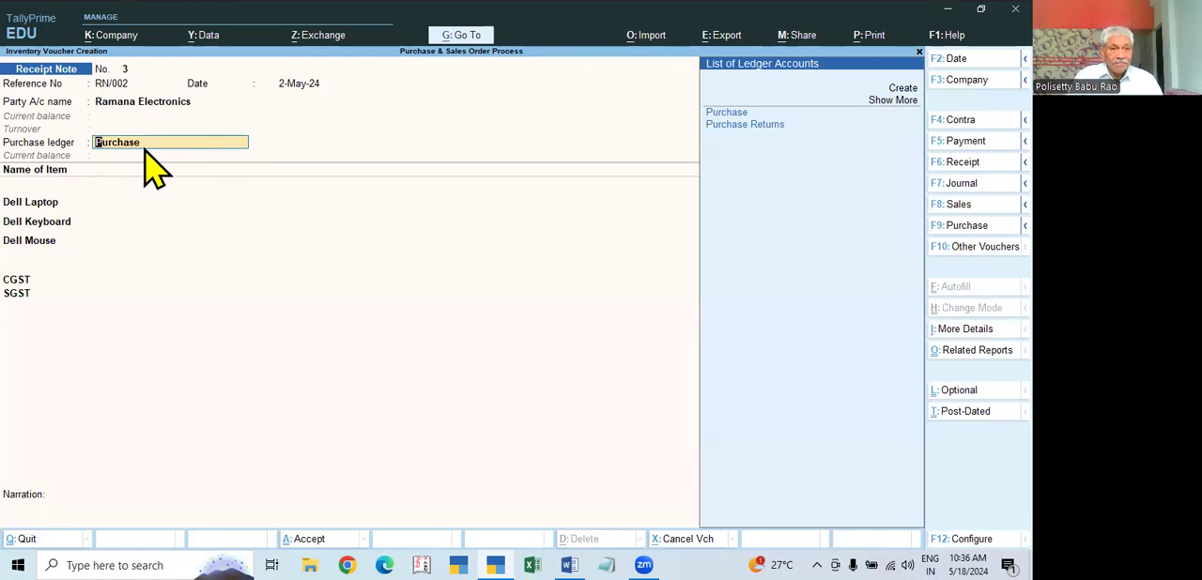
Step: Select Purchase as the purchase ledger of the receipt note
{"action": "key", "text": "Down"}
{"action": "key", "text": "Up"}
{"action": "key", "text": "Return"}
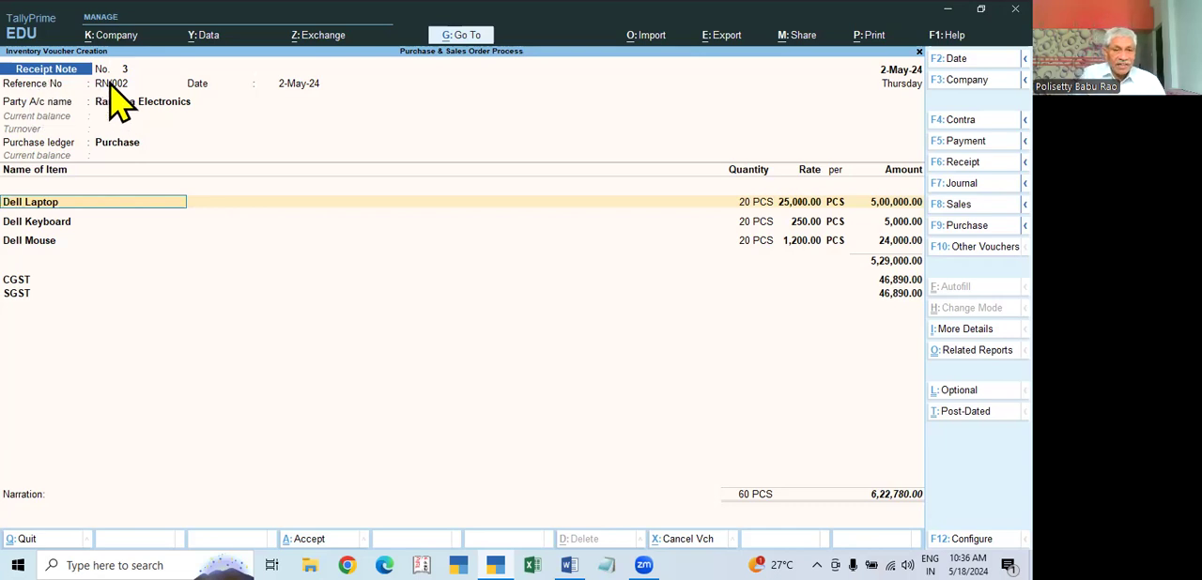
{"action": "key", "text": "Return"}
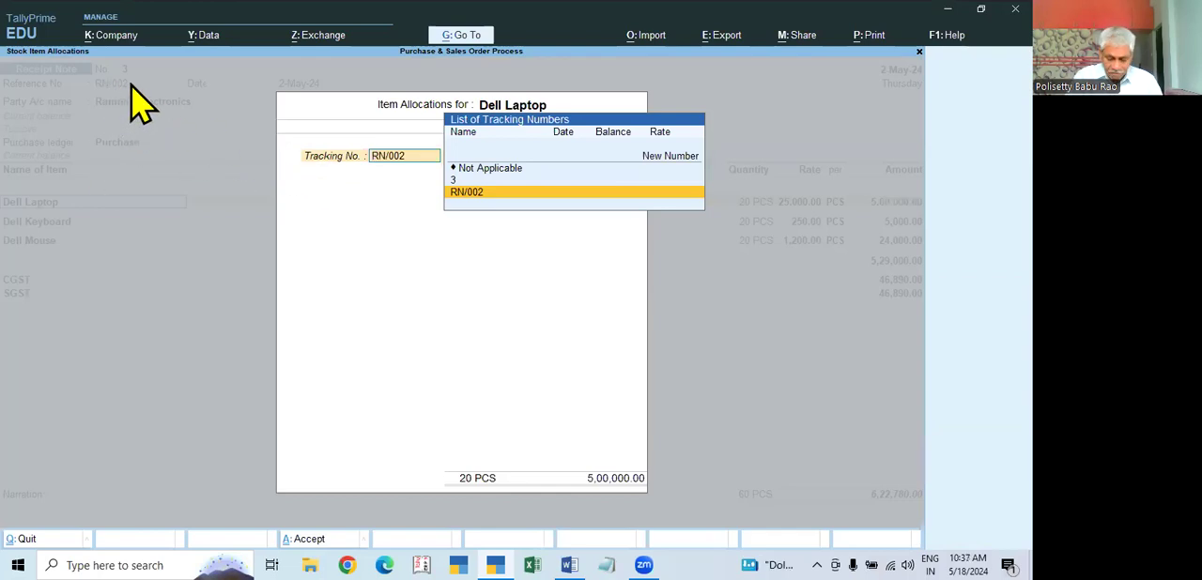
{"action": "key", "text": "Escape"}
{"action": "key", "text": "Return"}
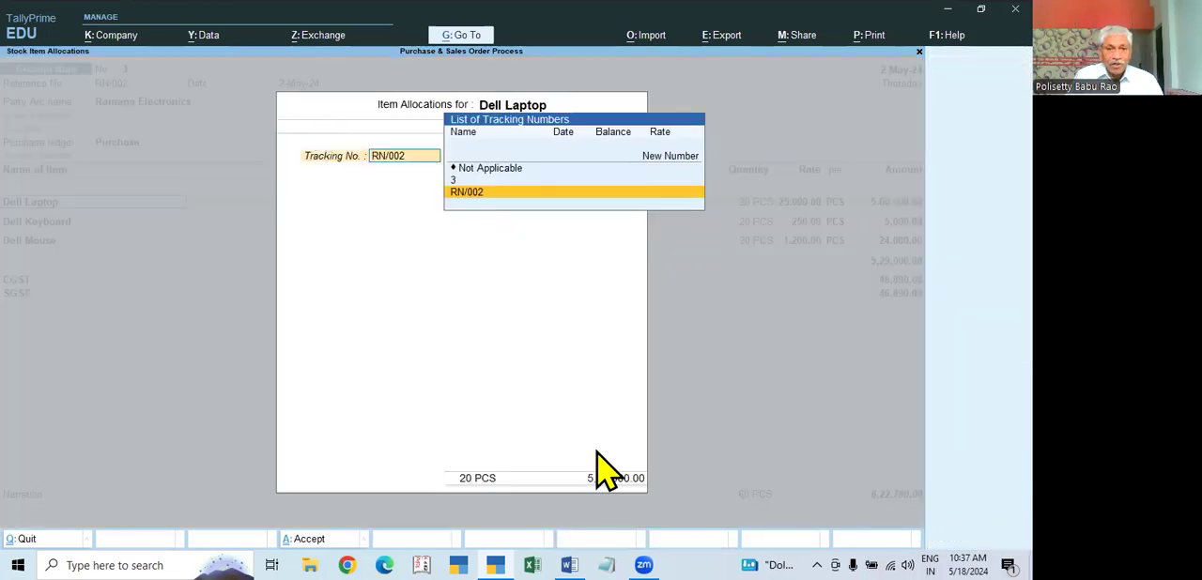
{"action": "key", "text": "Return"}
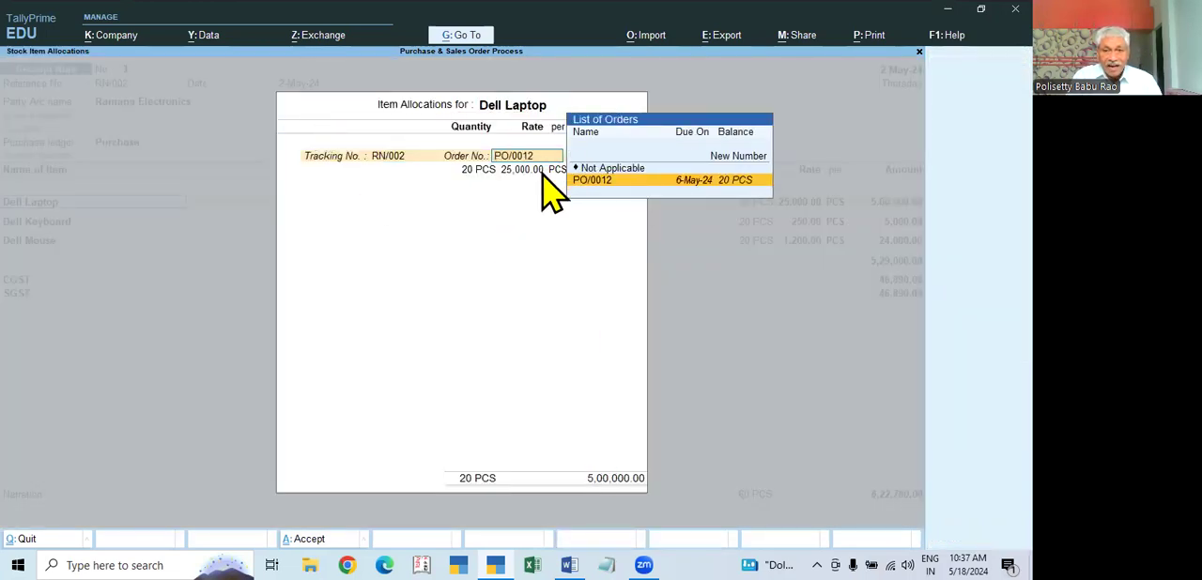
{"action": "key", "text": "Return"}
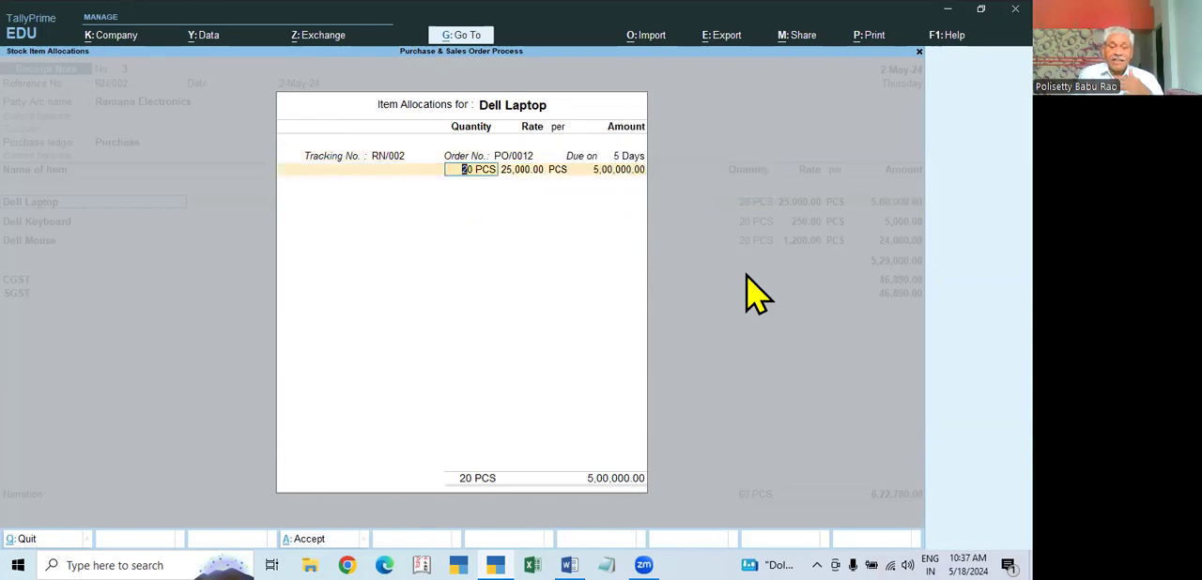
{"action": "key", "text": "BackSpace"}
{"action": "key", "text": "BackSpace"}
{"action": "key", "text": "BackSpace"}
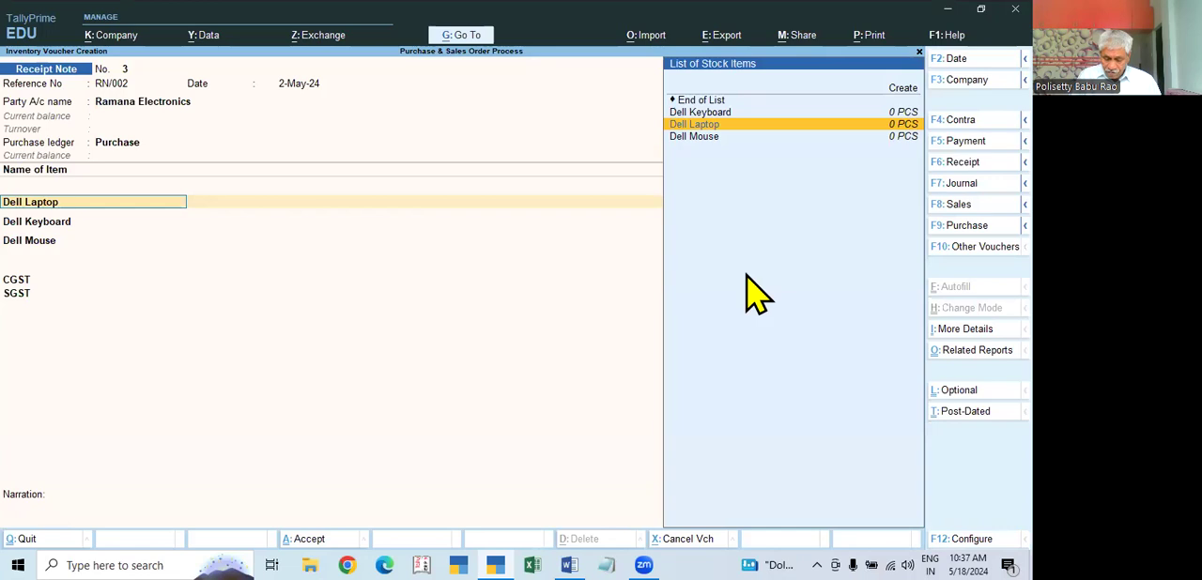
{"action": "key", "text": "BackSpace"}
Step: Allocate 20 PCS of Dell Laptop at 25,000.00 to tracking number RN/002 and the linked purchase order
{"action": "key", "text": "Return"}
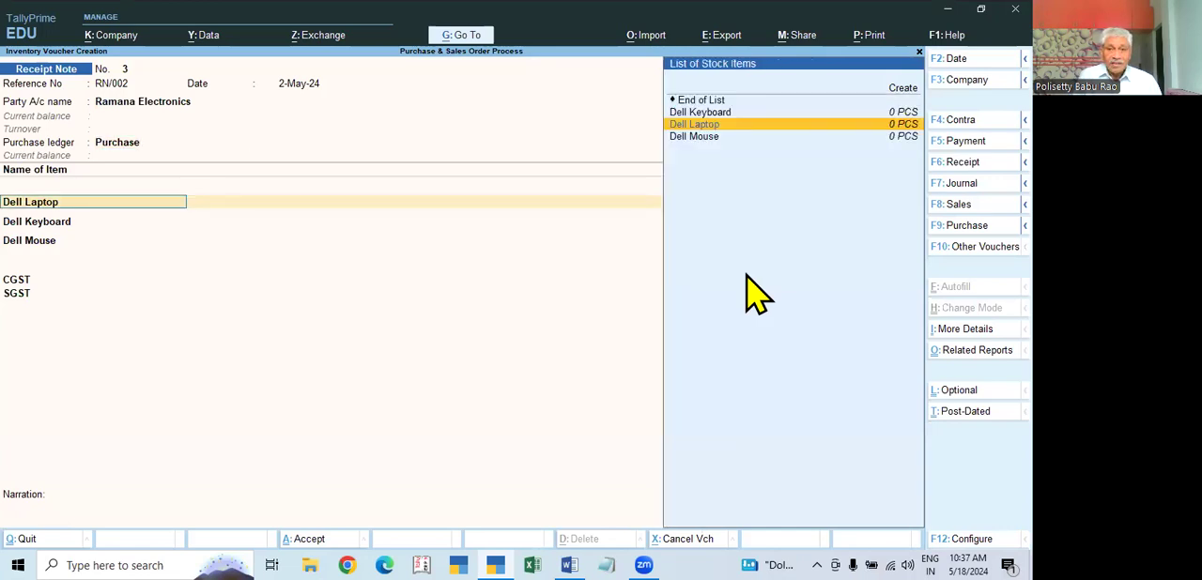
{"action": "key", "text": "Return"}
{"action": "key", "text": "Return"}
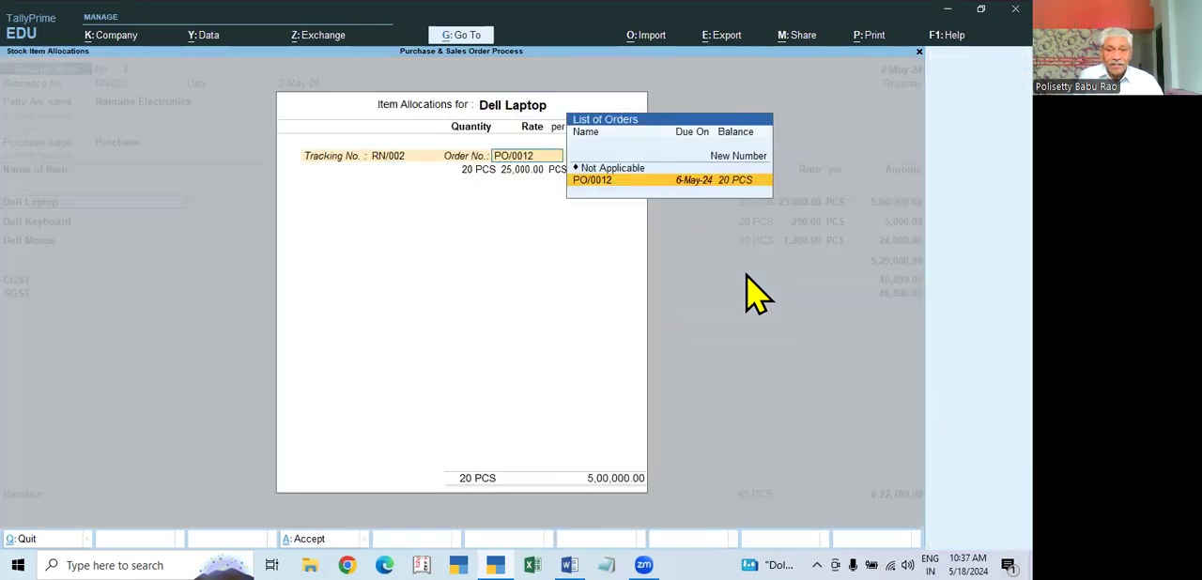
{"action": "key", "text": "Return"}
{"action": "key", "text": "Return"}
{"action": "key", "text": "Return"}
{"action": "key", "text": "Return"}
{"action": "key", "text": "Return"}
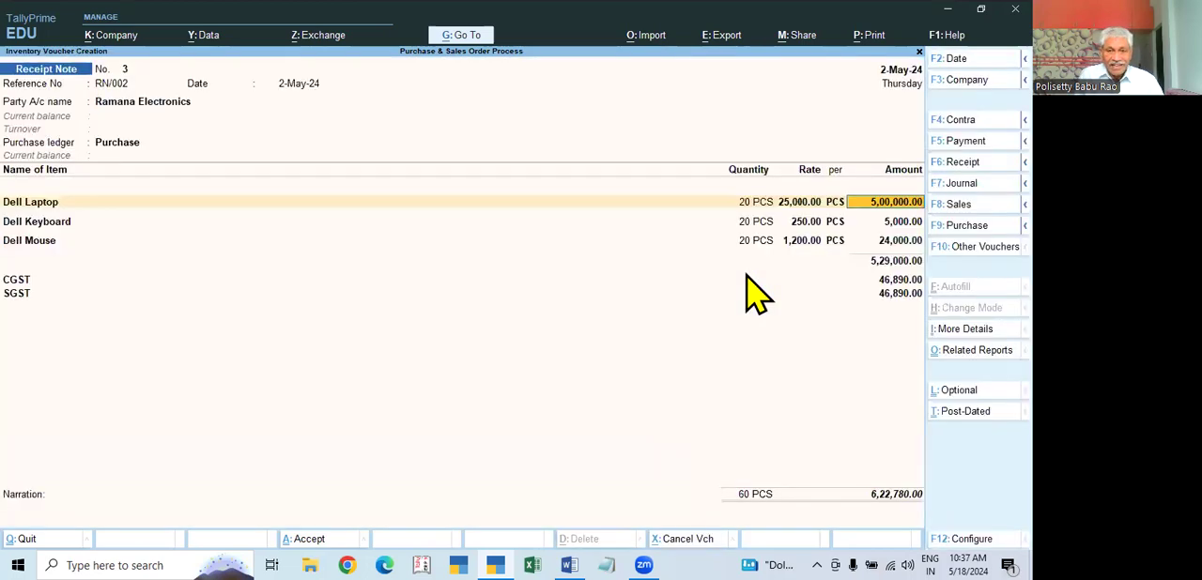
Step: Allocate 20 PCS of Dell Keyboard at 250.00 to tracking number RN/002 and the linked purchase order
{"action": "key", "text": "Return"}
{"action": "key", "text": "Return"}
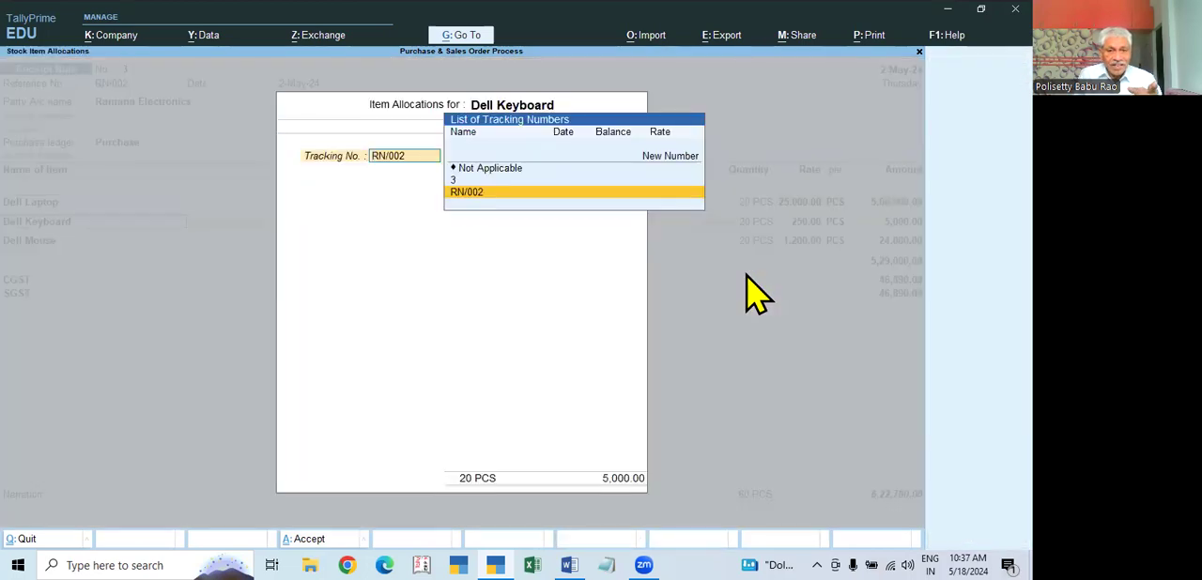
{"action": "key", "text": "Return"}
{"action": "key", "text": "Return"}
{"action": "key", "text": "Return"}
{"action": "key", "text": "Return"}
{"action": "key", "text": "Return"}
{"action": "key", "text": "Return"}
{"action": "key", "text": "Return"}
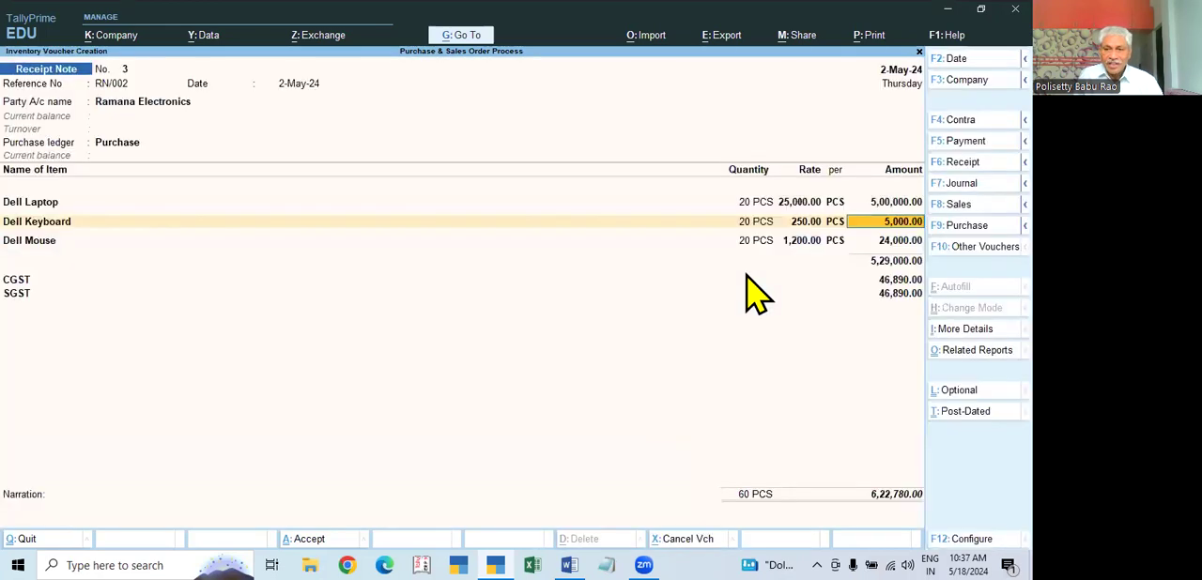
{"action": "key", "text": "Return"}
Step: Allocate 20 PCS of Dell Mouse at 1,200.00 to tracking number RN/002 and the linked purchase order
{"action": "key", "text": "Return"}
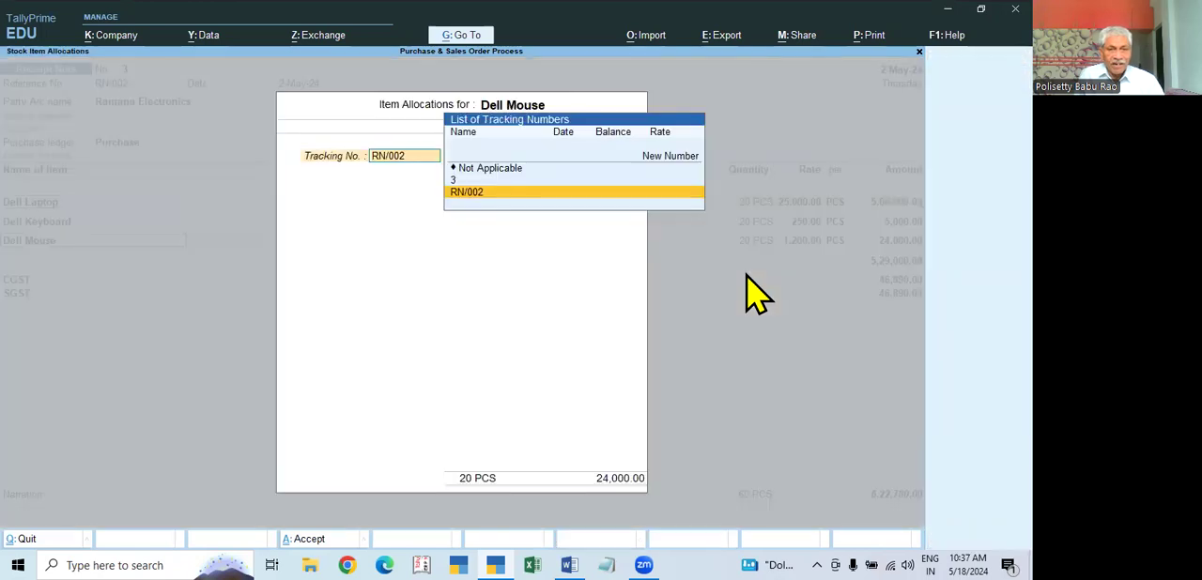
{"action": "key", "text": "Return"}
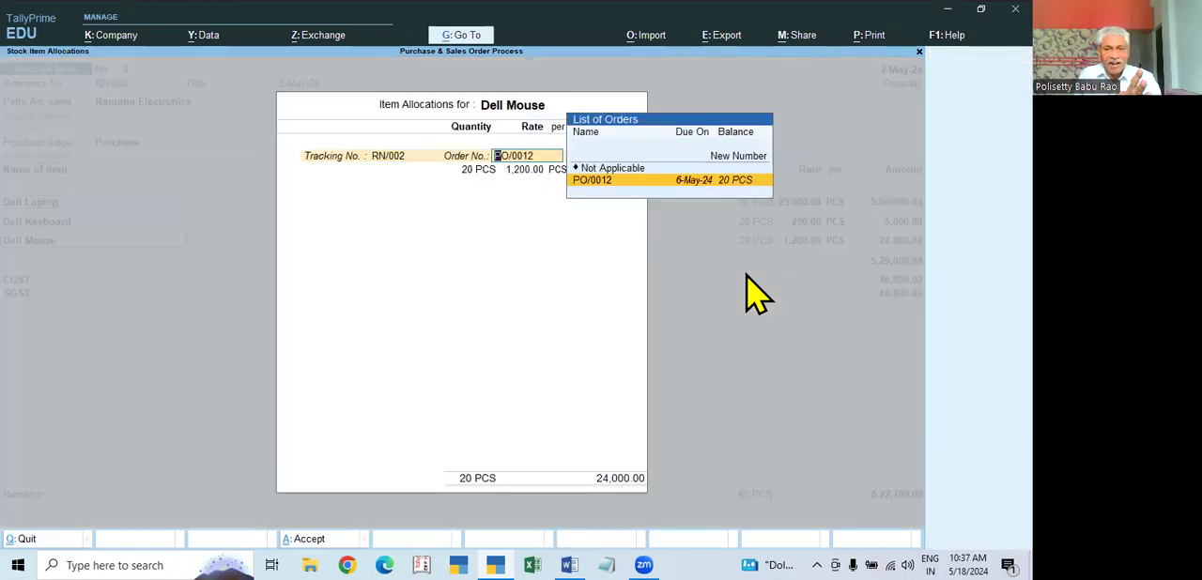
{"action": "key", "text": "Return"}
{"action": "key", "text": "Return"}
{"action": "key", "text": "Return"}
{"action": "key", "text": "Return"}
{"action": "key", "text": "Return"}
{"action": "key", "text": "Return"}
{"action": "key", "text": "Return"}
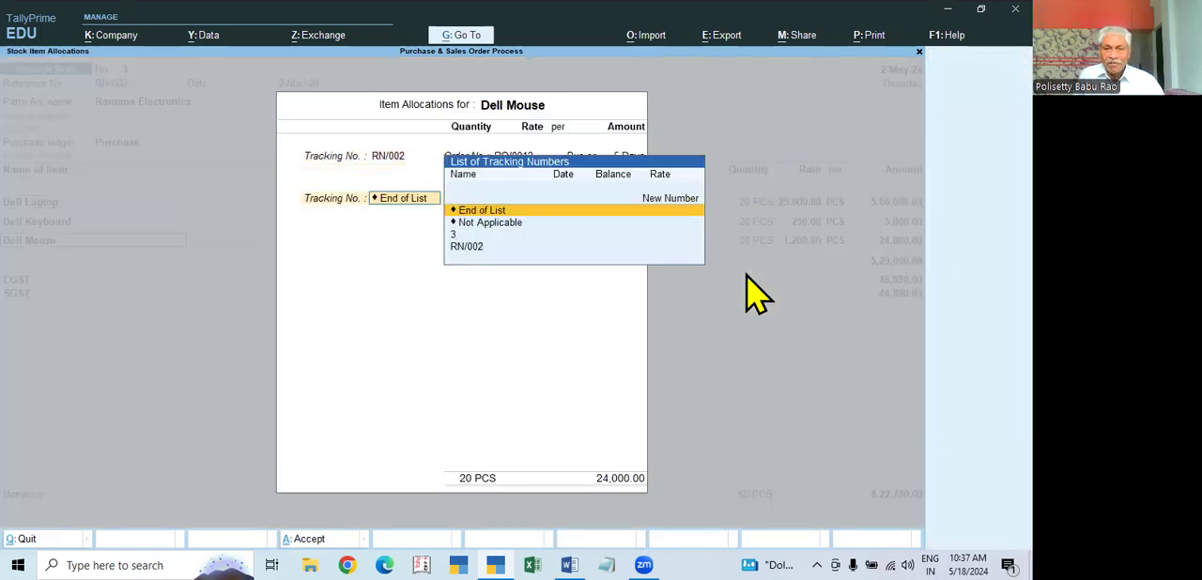
{"action": "key", "text": "Return"}
{"action": "key", "text": "Return"}
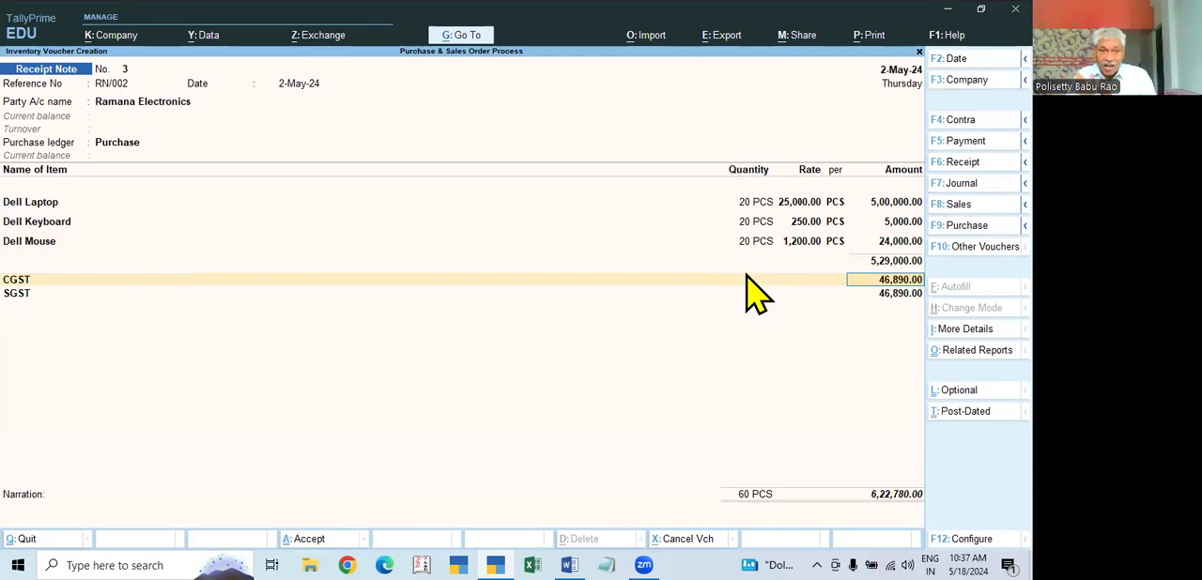
Step: Accept the CGST and SGST amounts, leave the narration empty and save the receipt note
{"action": "key", "text": "Return"}
{"action": "key", "text": "Return"}
{"action": "key", "text": "Return"}
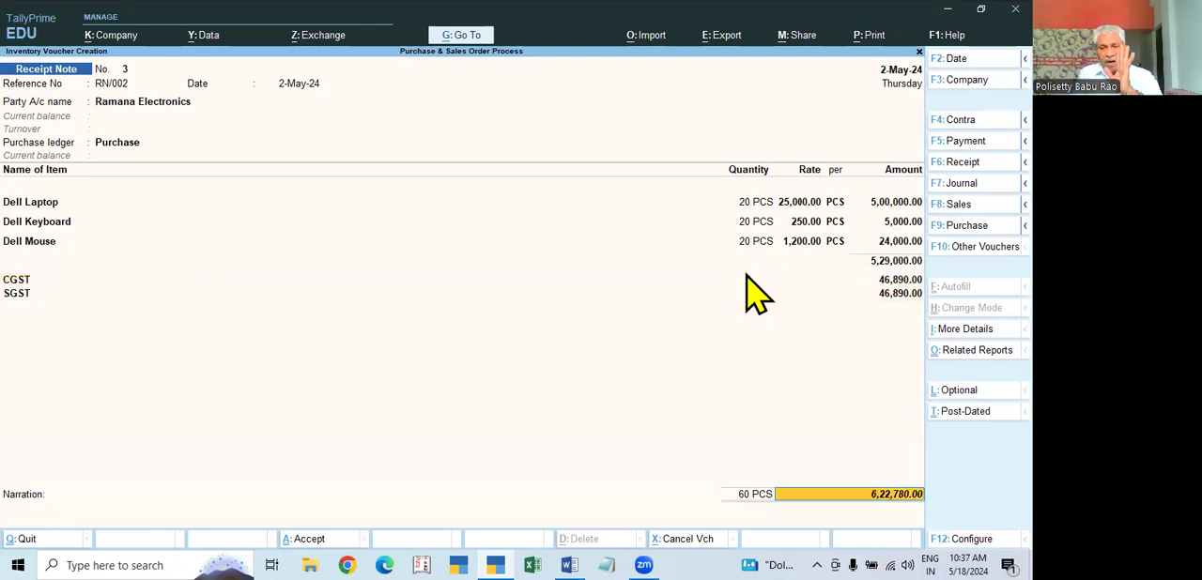
{"action": "key", "text": "Return"}
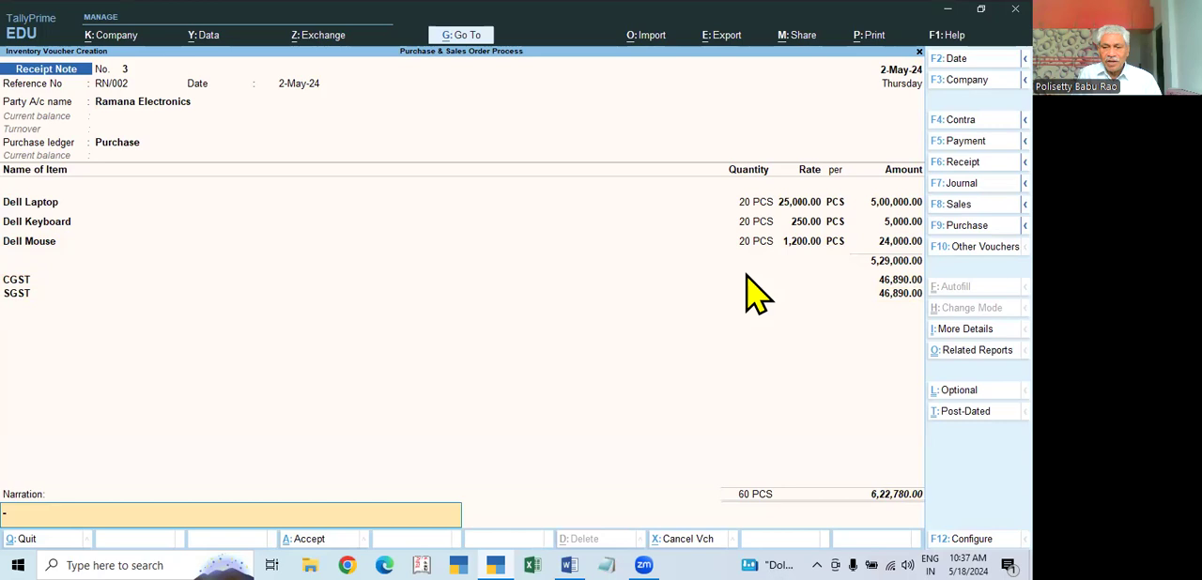
{"action": "key", "text": "Return"}
Step: Leave voucher entry and show the Day Book for the period 1-Apr-24 to 2-May-24
{"action": "key", "text": "Return"}
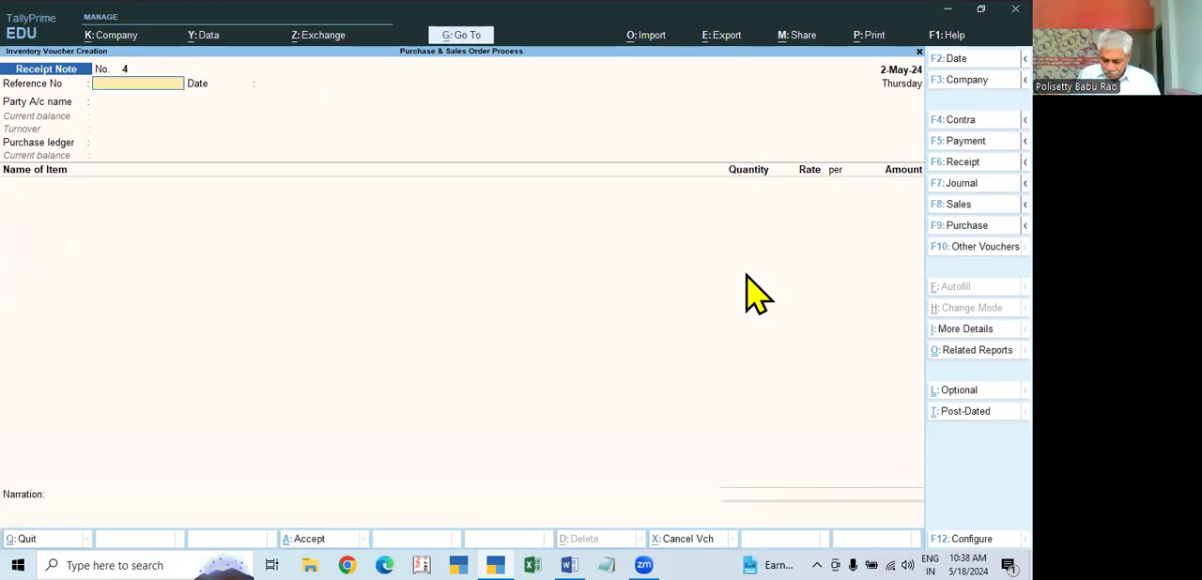
{"action": "key", "text": "Escape"}
{"action": "key", "text": "Return"}
{"action": "key", "text": "Down"}
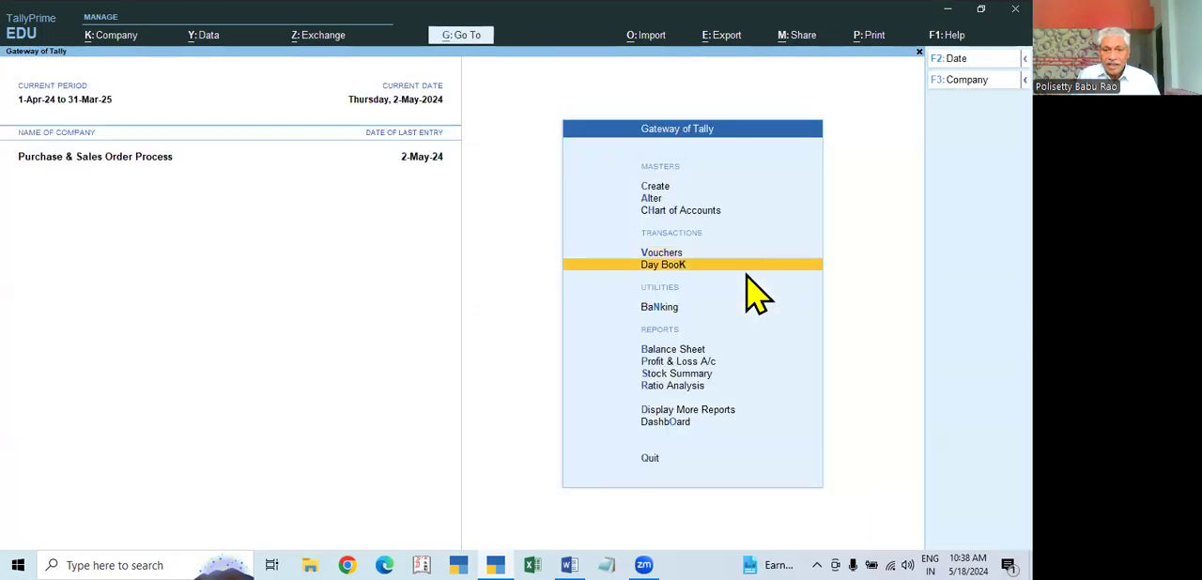
{"action": "key", "text": "Return"}
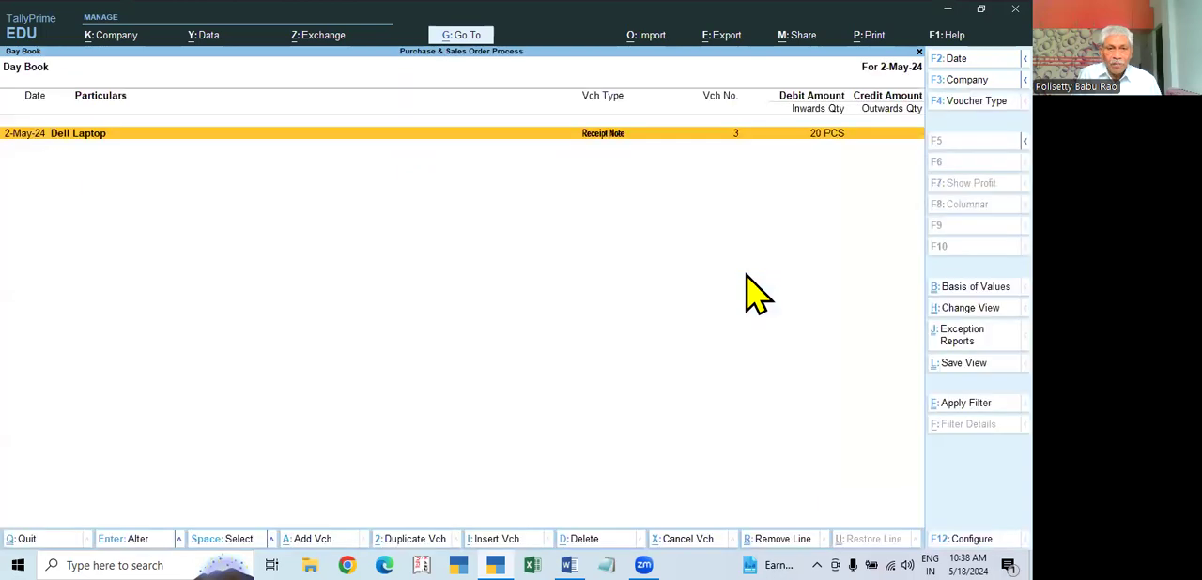
{"action": "key", "text": "F2"}
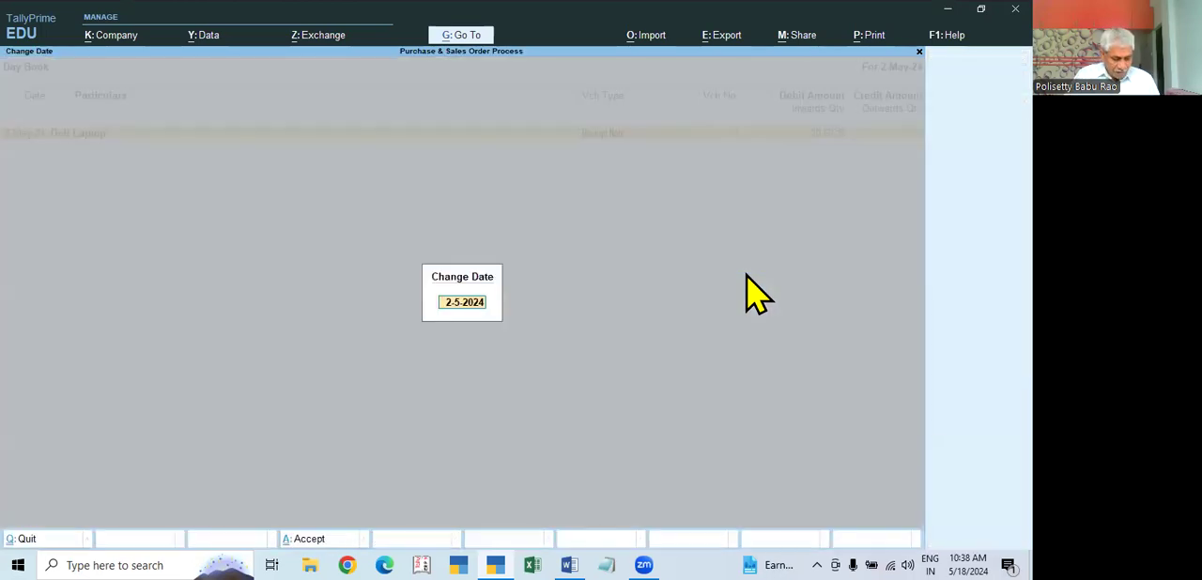
{"action": "key", "text": "Return"}
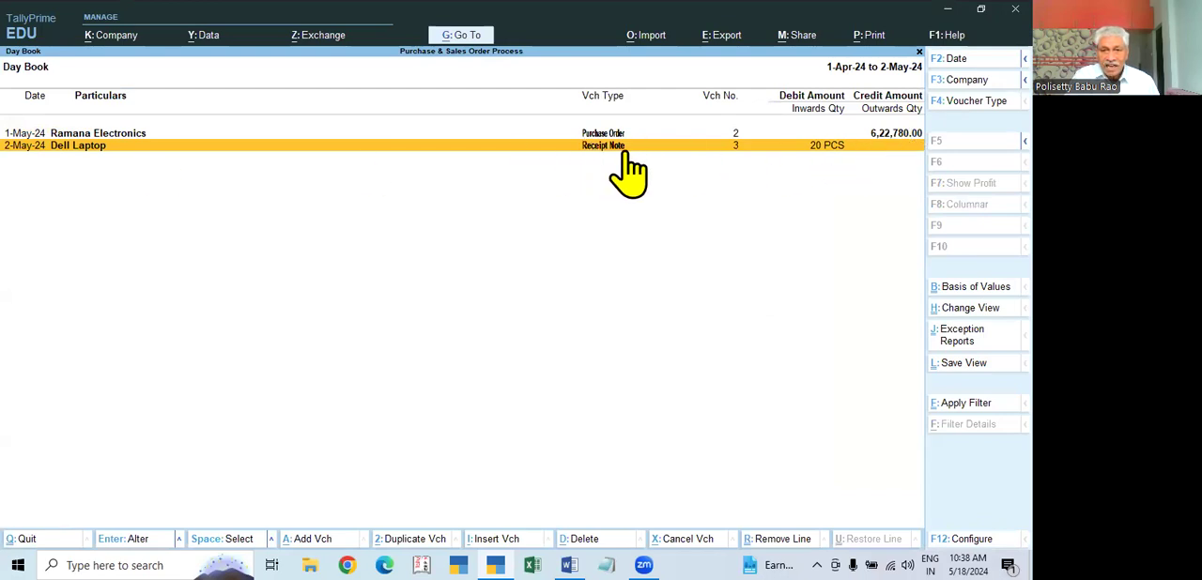
Step: Review the item quantities in the 2-May-24 receipt note from the Day Book and close it without changes
{"action": "left_click", "coordinate": [836, 169]}
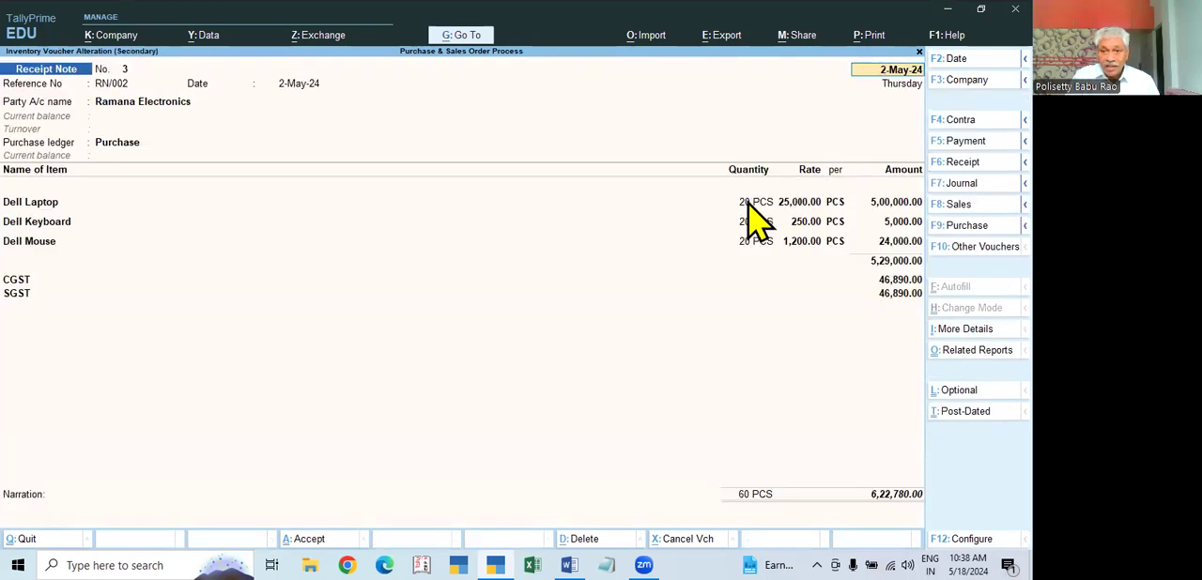
{"action": "key", "text": "Escape"}
{"action": "key", "text": "y"}
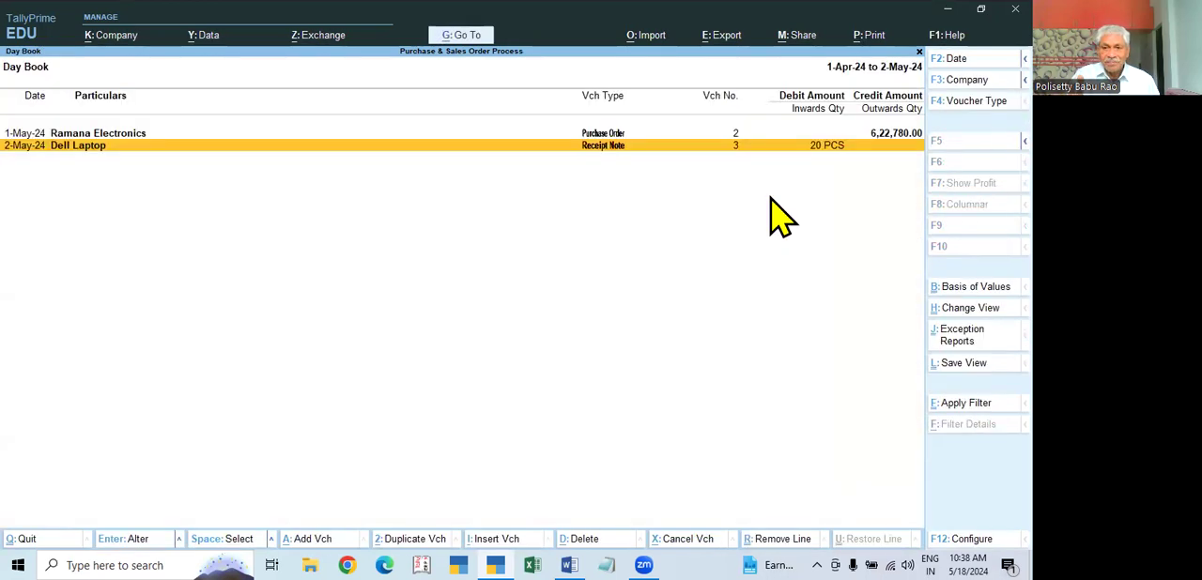
Step: Leave the Day Book and view the Profit & Loss A/c to examine the purchase and closing stock values
{"action": "key", "text": "Escape"}
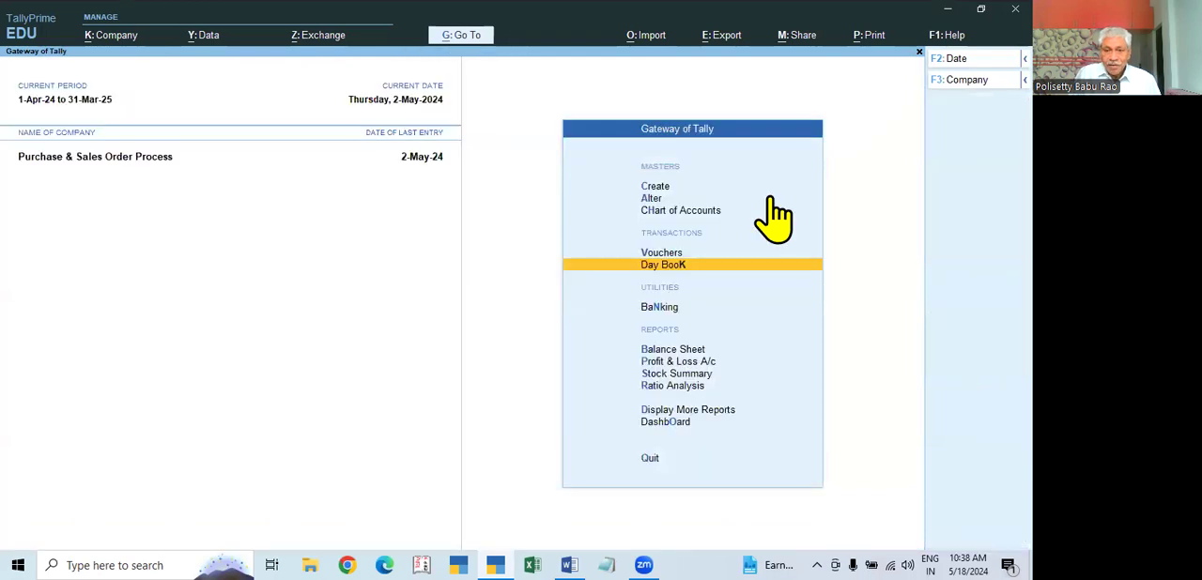
{"action": "key", "text": "Down"}
{"action": "key", "text": "Down"}
{"action": "key", "text": "Down"}
{"action": "key", "text": "Return"}
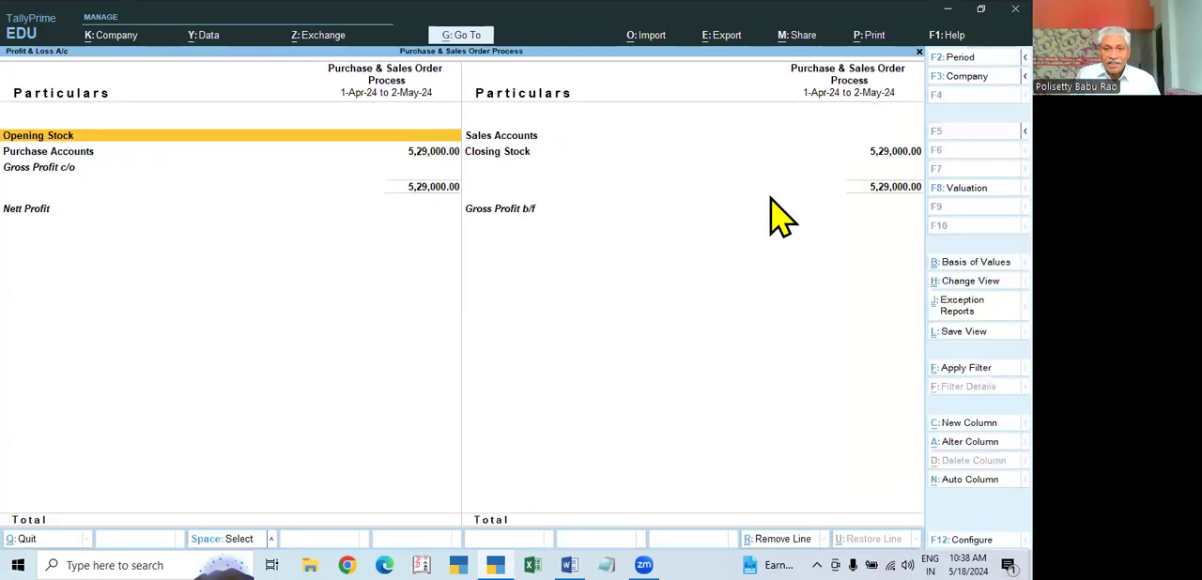
Step: Examine the Profit & Loss A/c in detailed form, close it and bring up the detailed Balance Sheet
{"action": "key", "text": "alt+F5"}
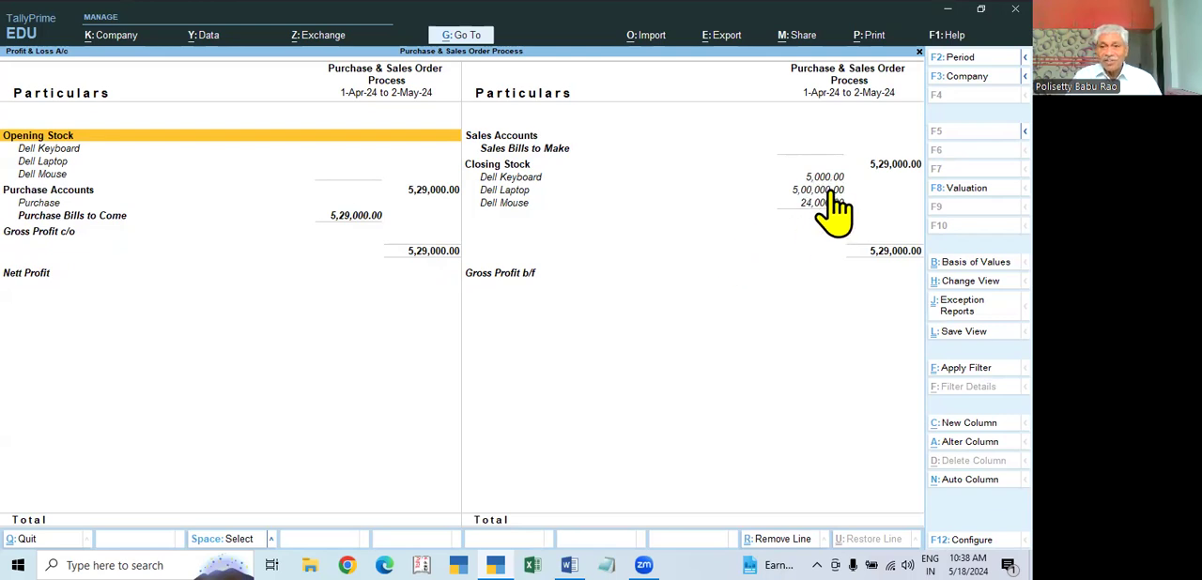
{"action": "key", "text": "Escape"}
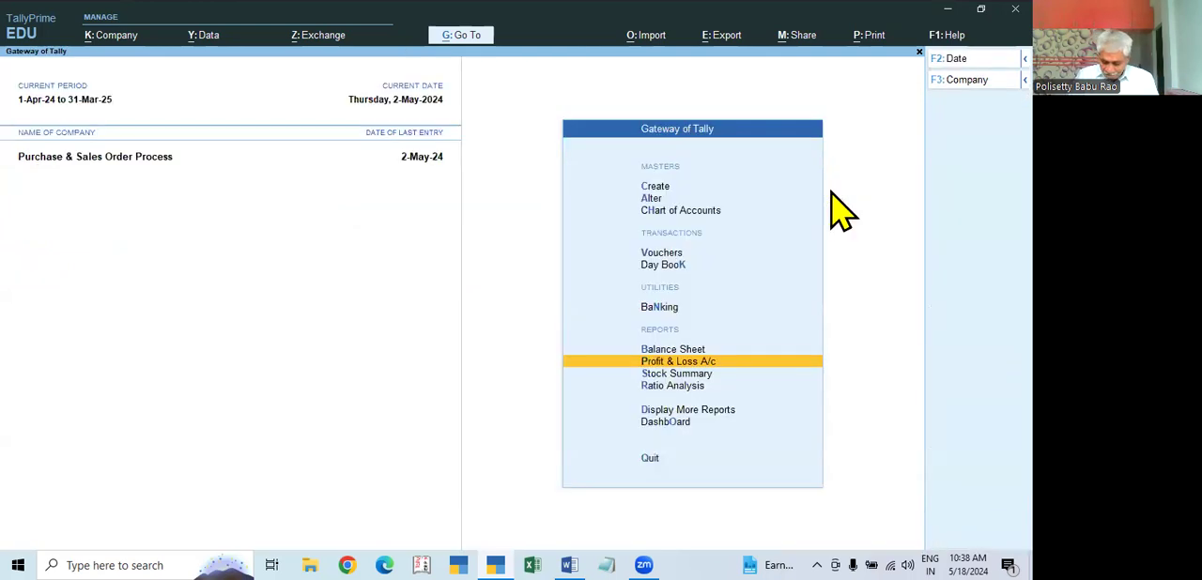
{"action": "key", "text": "Up"}
{"action": "key", "text": "Return"}
{"action": "key", "text": "alt+F5"}
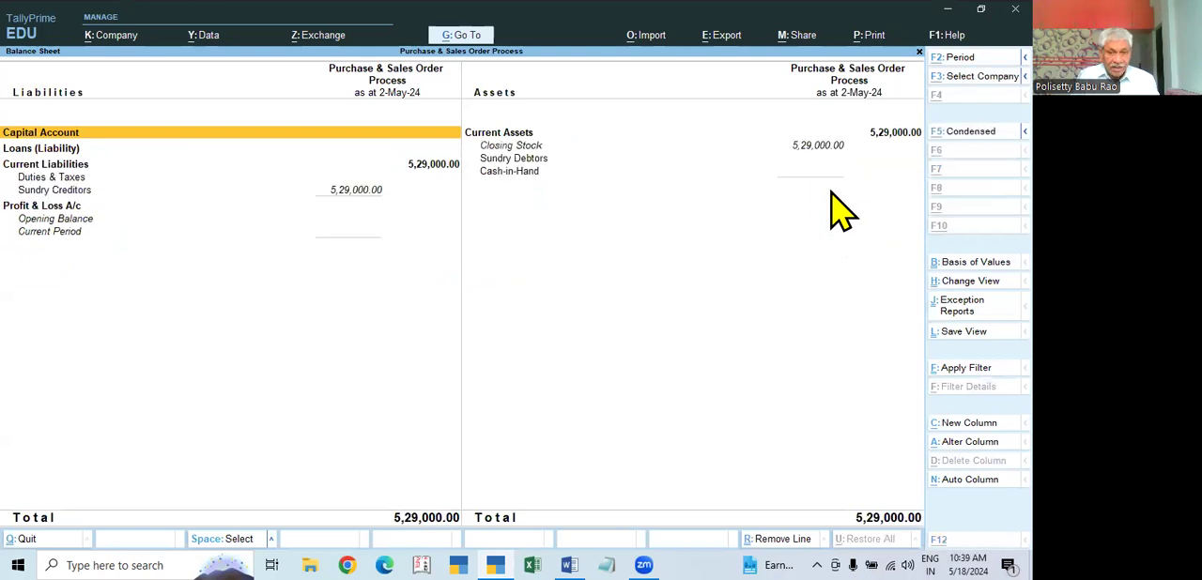
Step: Drill down into Sundry Creditors on the Balance Sheet to examine its composition, and return to the Balance Sheet
{"action": "left_click", "coordinate": [355, 209]}
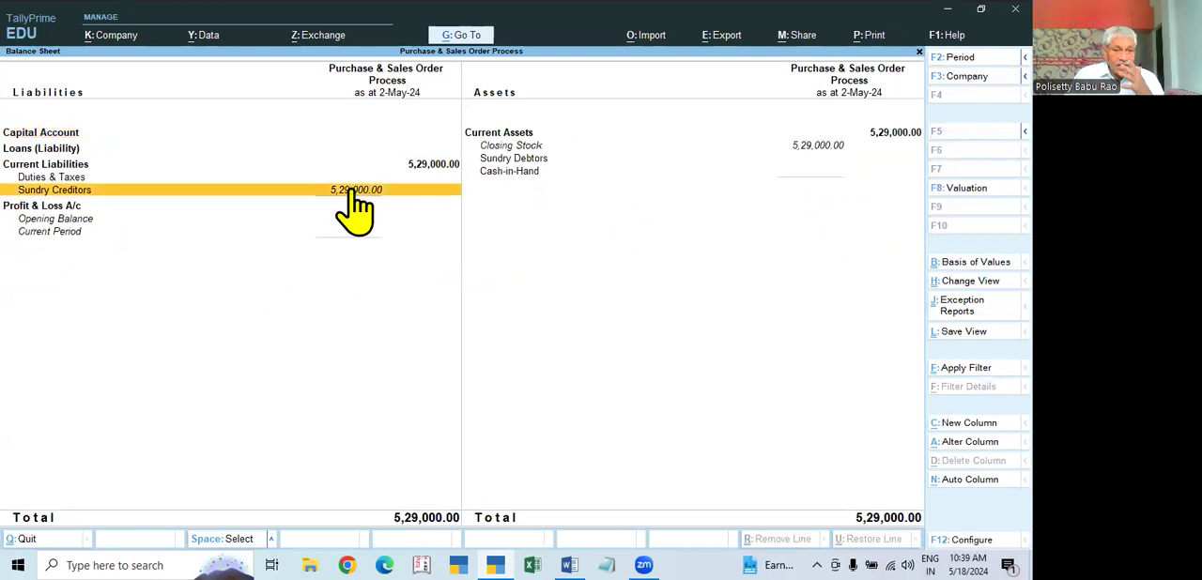
{"action": "left_click", "coordinate": [355, 209]}
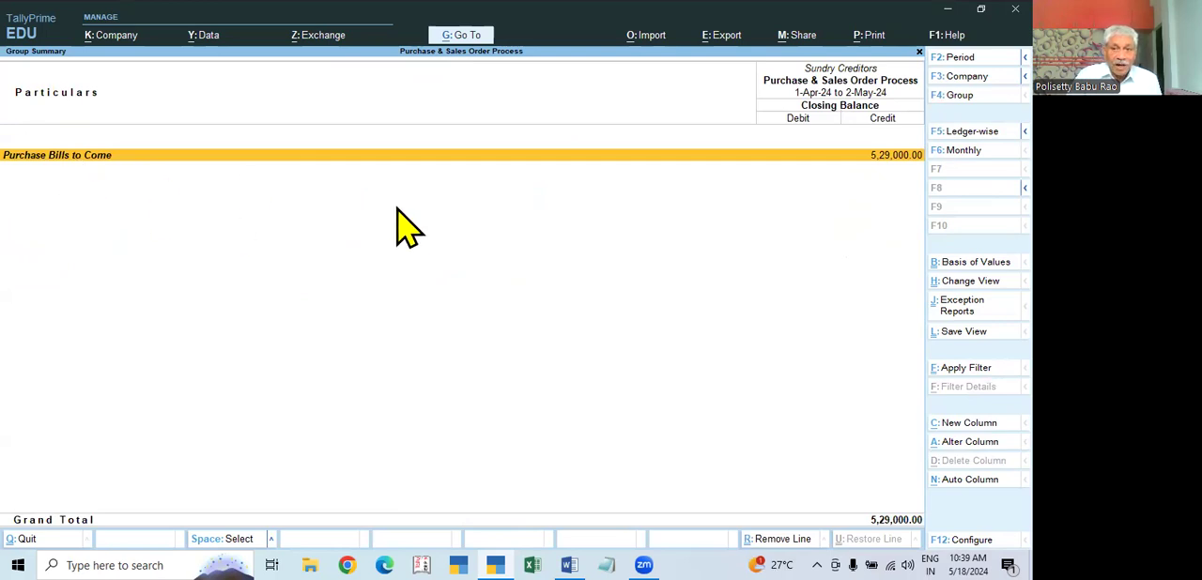
{"action": "key", "text": "Escape"}
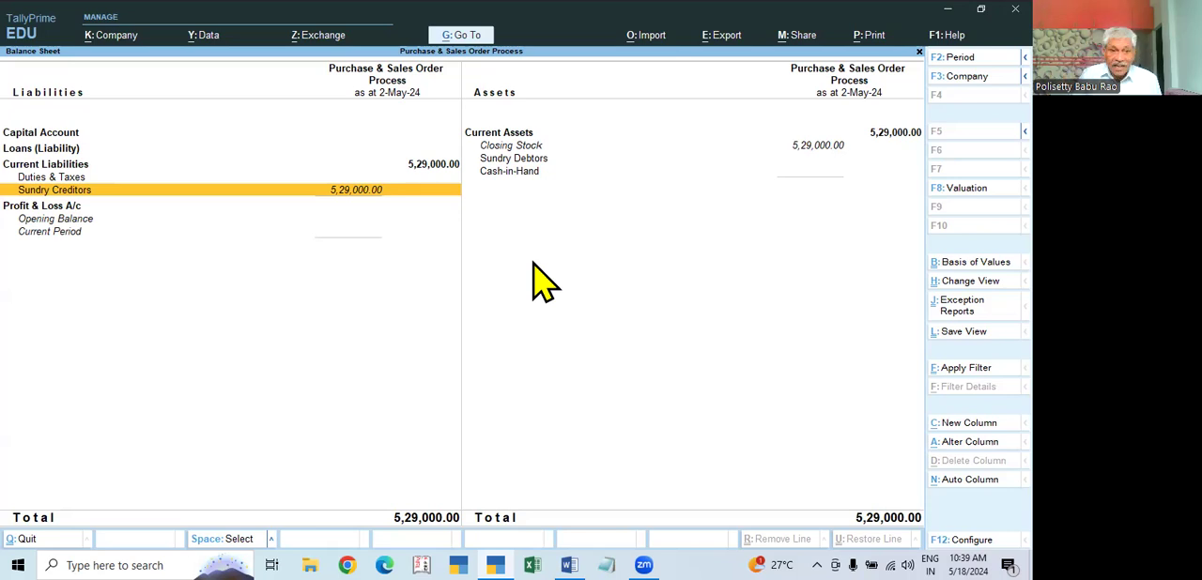
{"action": "key", "text": "Return"}
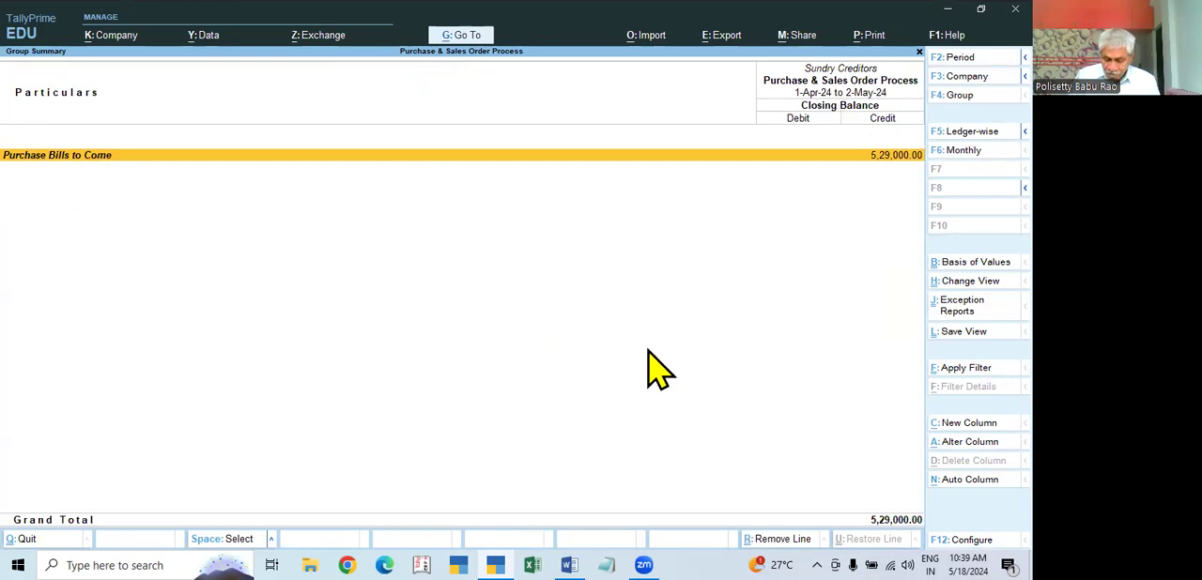
{"action": "key", "text": "Escape"}
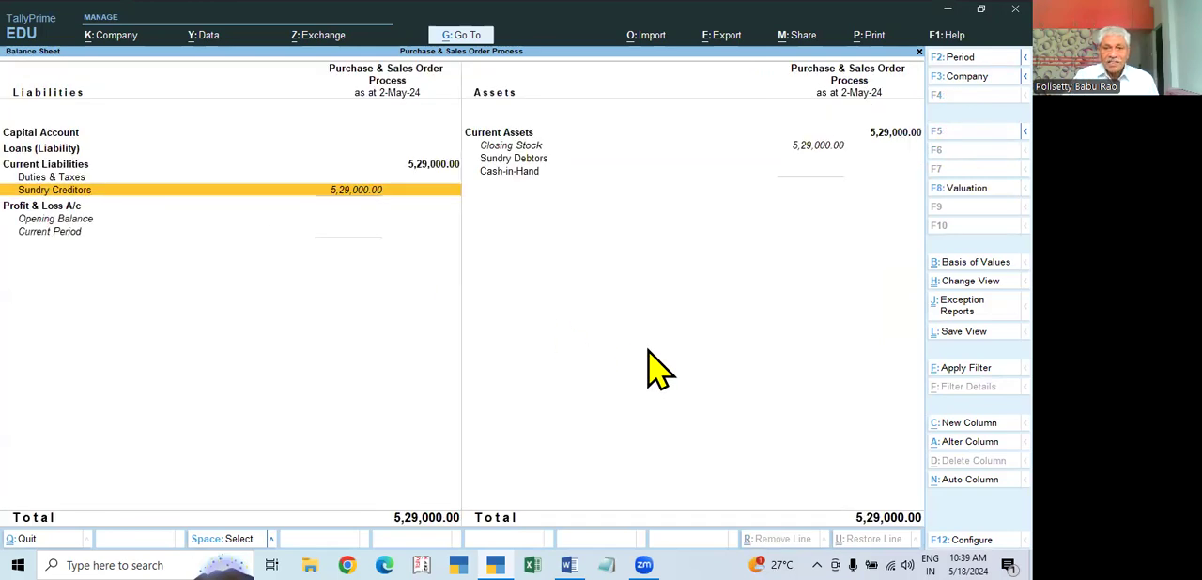
Step: Examine the item breakdown of Closing Stock from the Balance Sheet and return to the Gateway of Tally
{"action": "left_click", "coordinate": [814, 150]}
{"action": "left_click", "coordinate": [817, 160]}
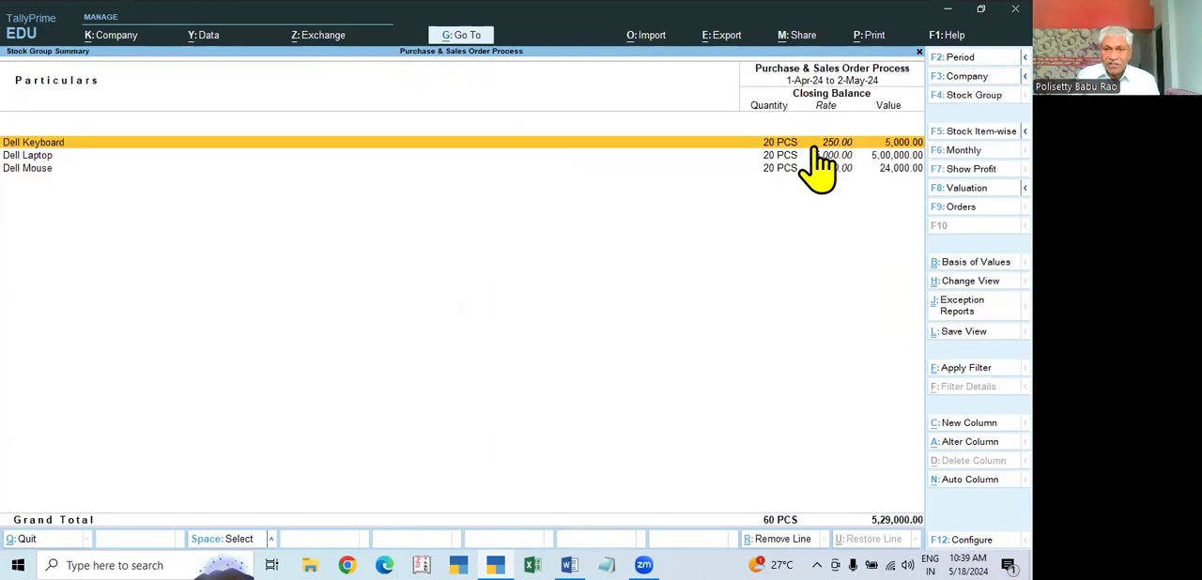
{"action": "key", "text": "Escape"}
{"action": "key", "text": "Escape"}
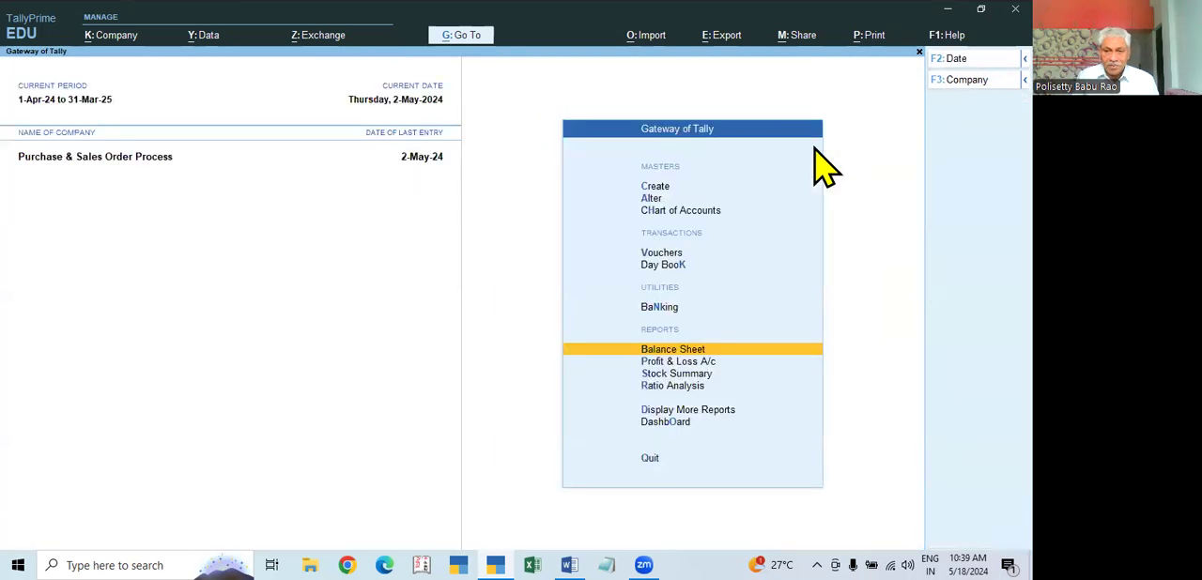
Step: View the Stock Summary to examine the closing quantities, rates and values of the items, and close it
{"action": "key", "text": "Down"}
{"action": "key", "text": "Down"}
{"action": "key", "text": "Down"}
{"action": "key", "text": "Down"}
{"action": "key", "text": "Up"}
{"action": "key", "text": "Up"}
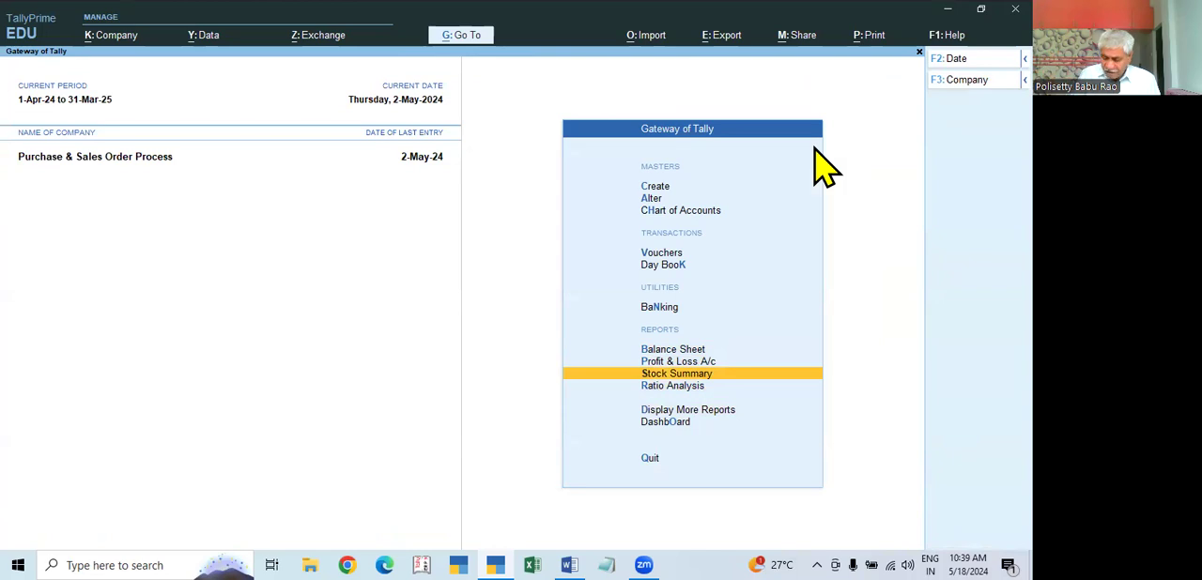
{"action": "key", "text": "Return"}
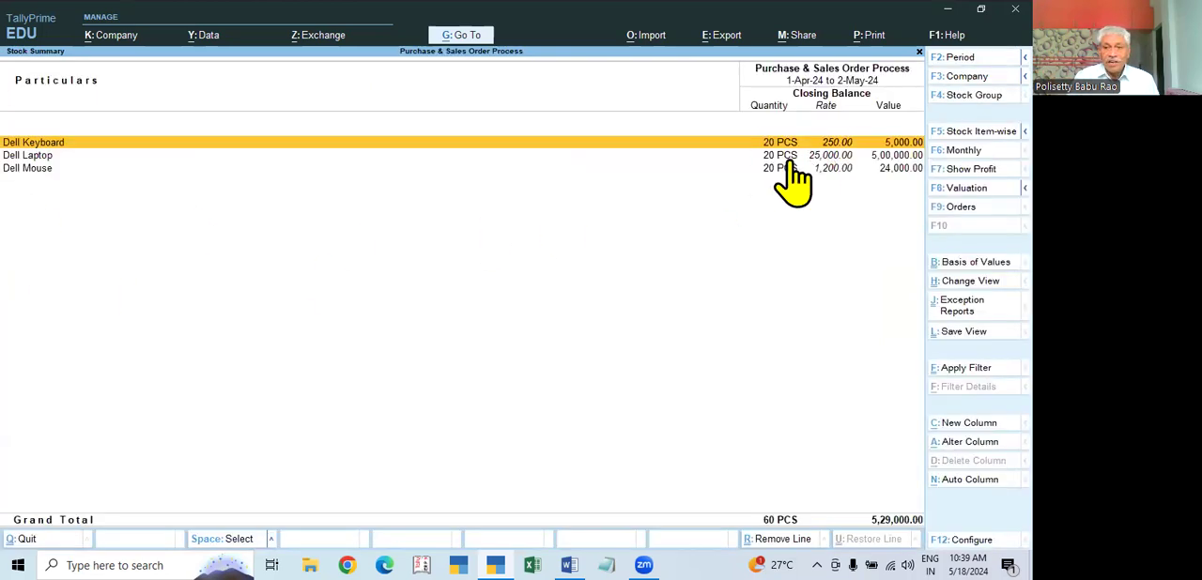
{"action": "key", "text": "Escape"}
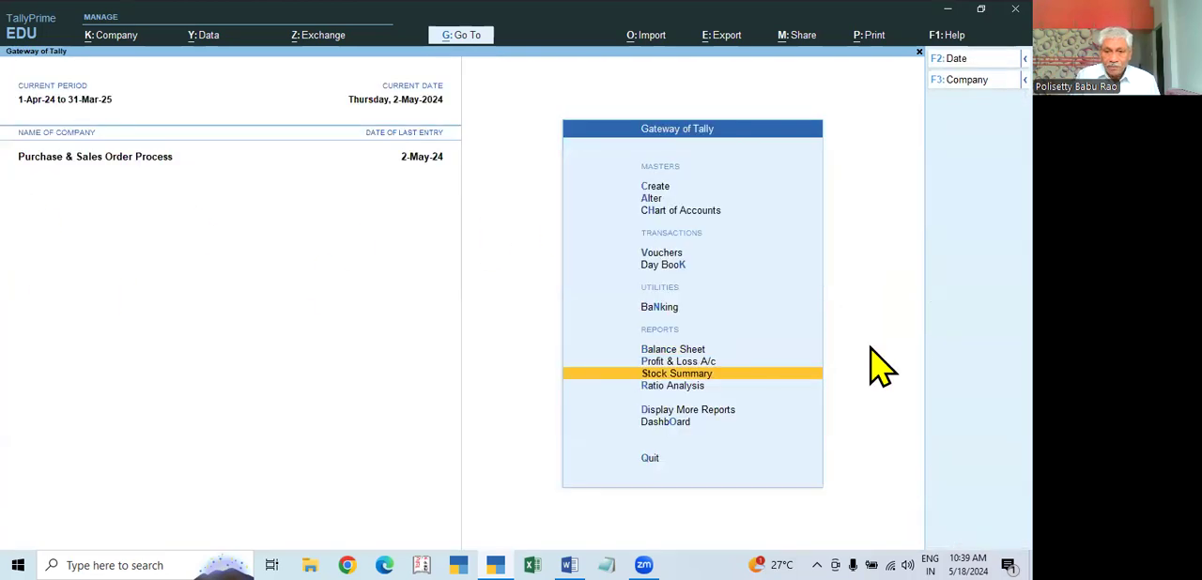
Step: View the Purchase Orders Book among the Inventory Books to examine the monthly vouchers, and close it
{"action": "key", "text": "Down"}
{"action": "key", "text": "Down"}
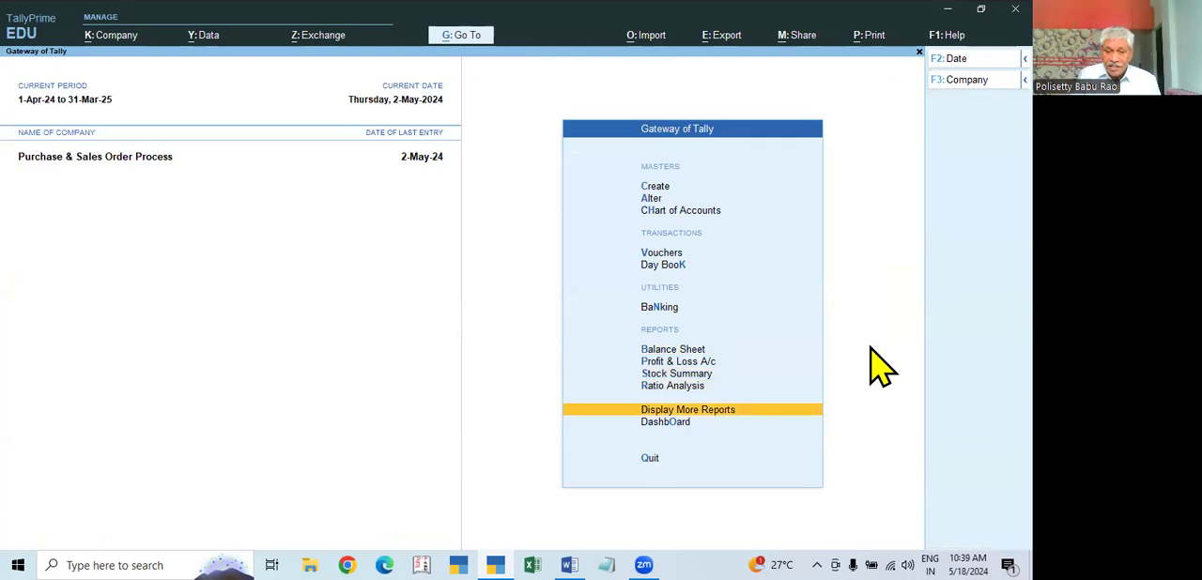
{"action": "key", "text": "Return"}
{"action": "key", "text": "Down"}
{"action": "key", "text": "Down"}
{"action": "key", "text": "Down"}
{"action": "key", "text": "Down"}
{"action": "key", "text": "Down"}
{"action": "key", "text": "Down"}
{"action": "key", "text": "Down"}
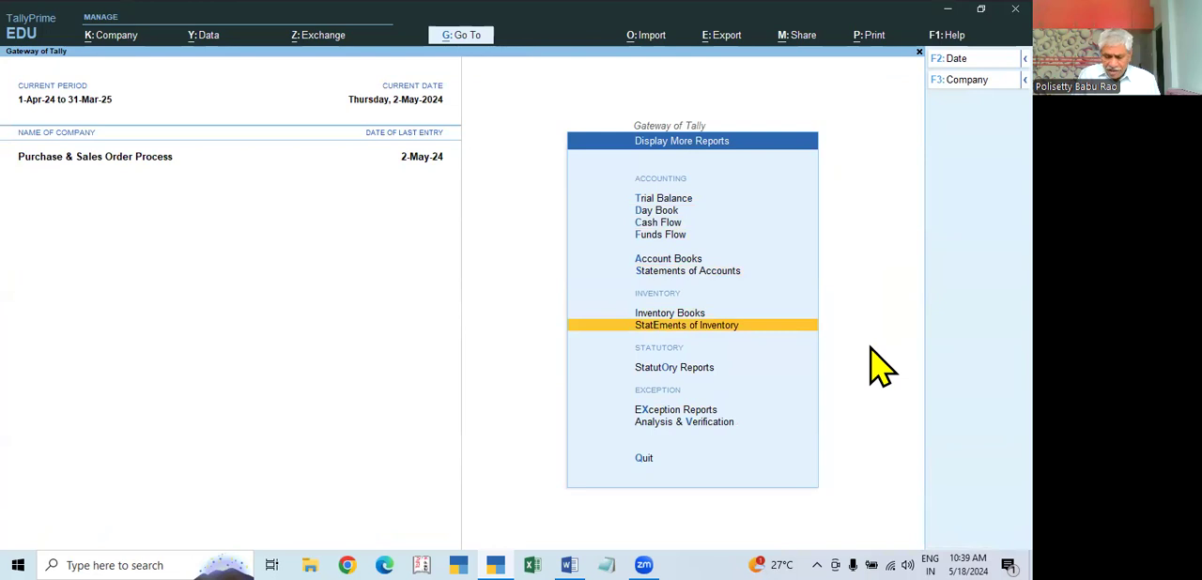
{"action": "key", "text": "Up"}
{"action": "key", "text": "Return"}
{"action": "key", "text": "Down"}
{"action": "key", "text": "Down"}
{"action": "key", "text": "Down"}
{"action": "key", "text": "Down"}
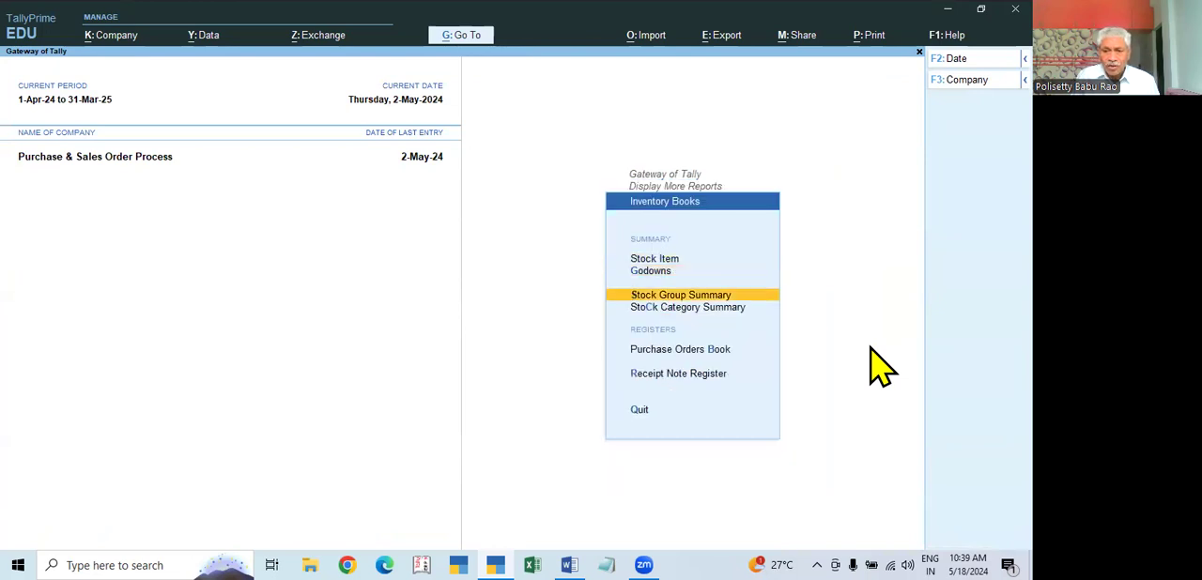
{"action": "key", "text": "Return"}
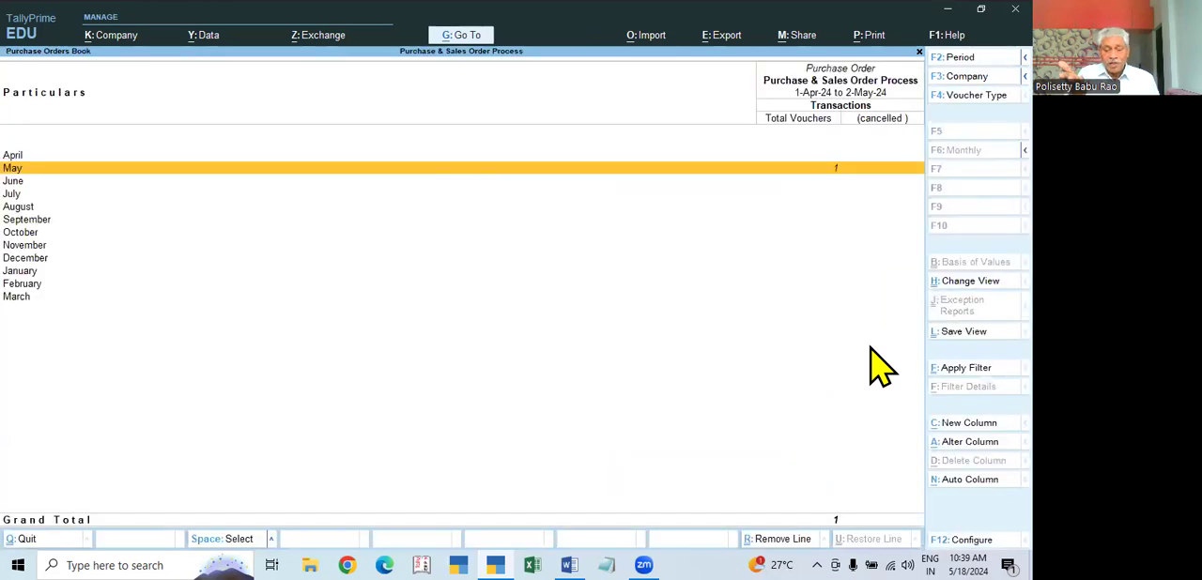
{"action": "key", "text": "Escape"}
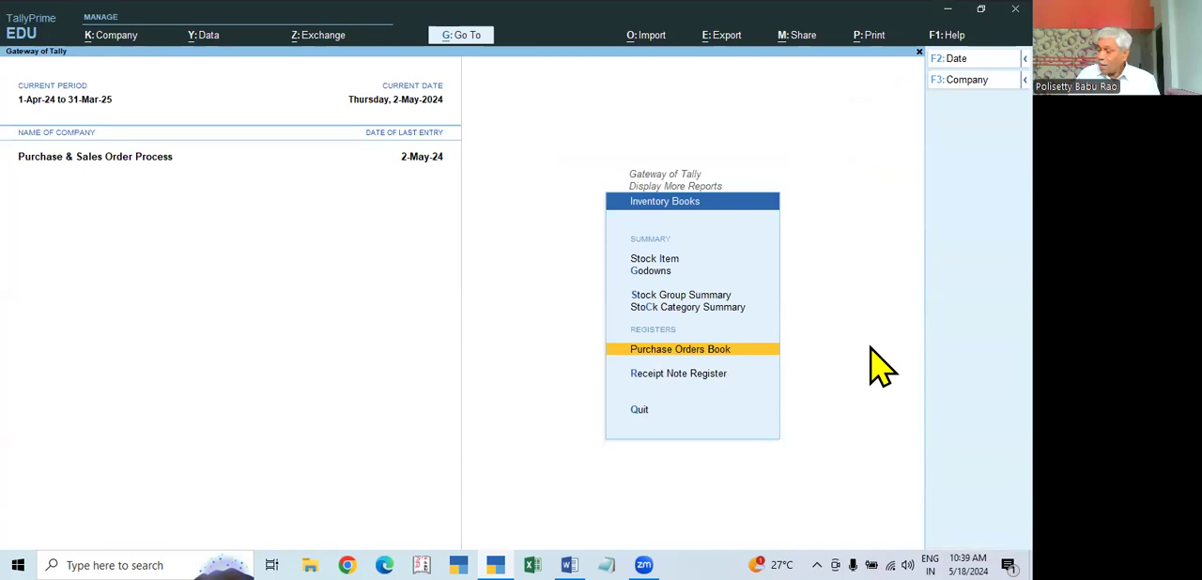
Step: View the Receipt Note Register to examine the monthly receipt note vouchers, and close it
{"action": "key", "text": "Down"}
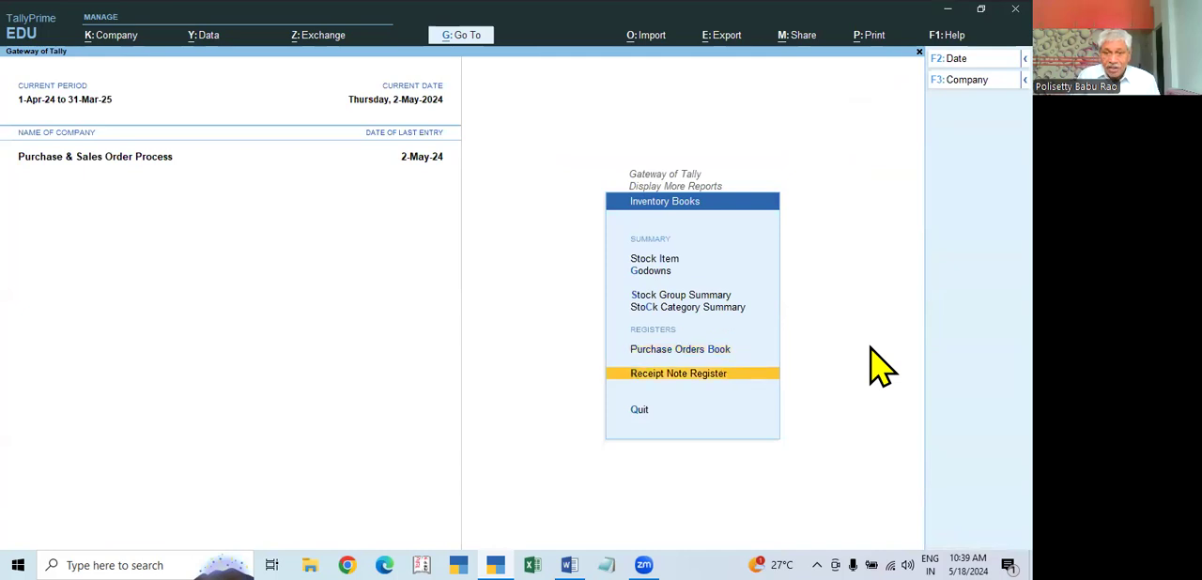
{"action": "key", "text": "Return"}
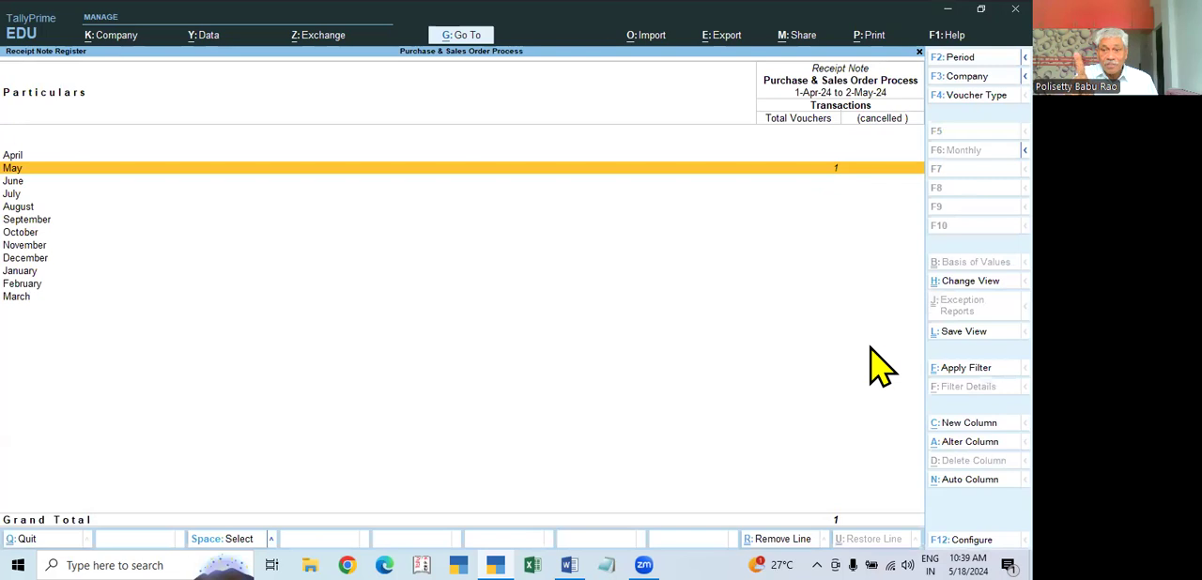
{"action": "key", "text": "Escape"}
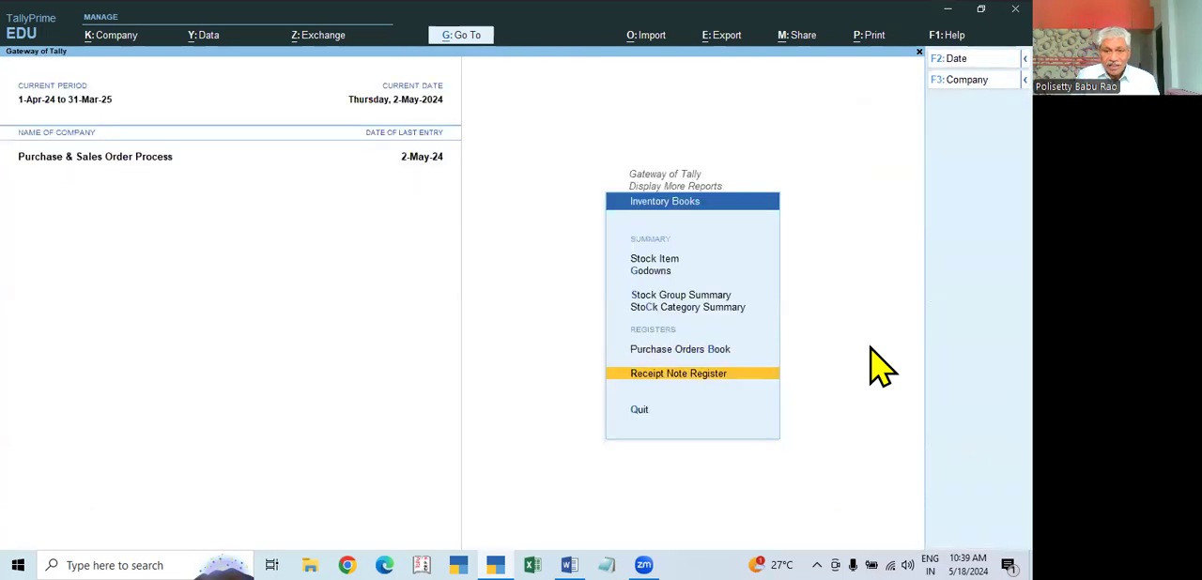
Step: Open the Purchase Order Outstandings report for All Orders from the Statements of Inventory
{"action": "key", "text": "Escape"}
{"action": "key", "text": "Down"}
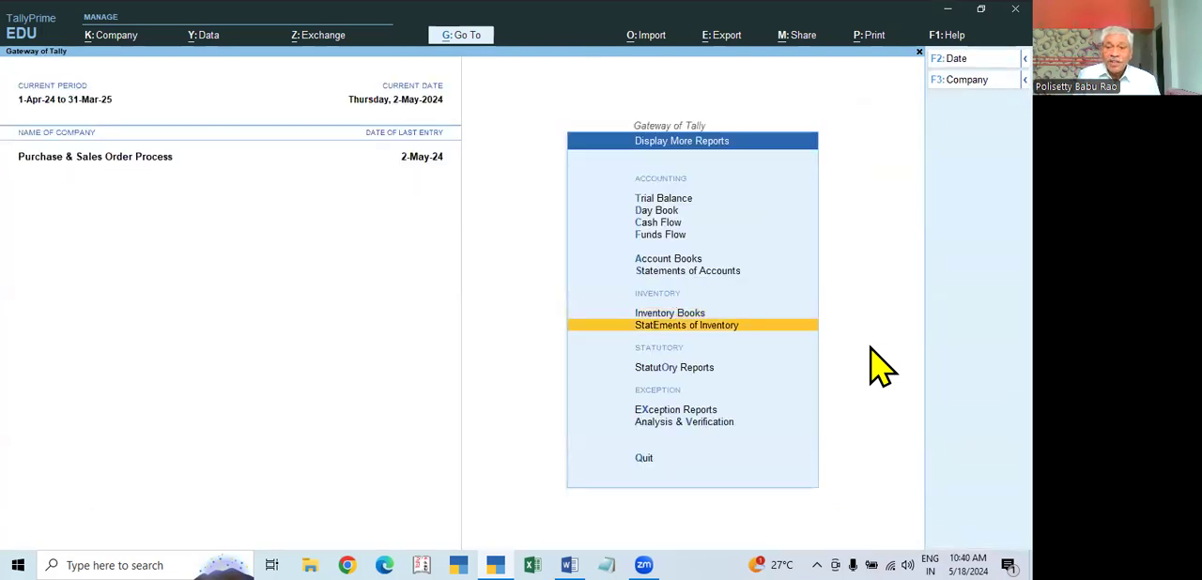
{"action": "key", "text": "Return"}
{"action": "key", "text": "Down"}
{"action": "key", "text": "Down"}
{"action": "key", "text": "Down"}
{"action": "key", "text": "Down"}
{"action": "key", "text": "Down"}
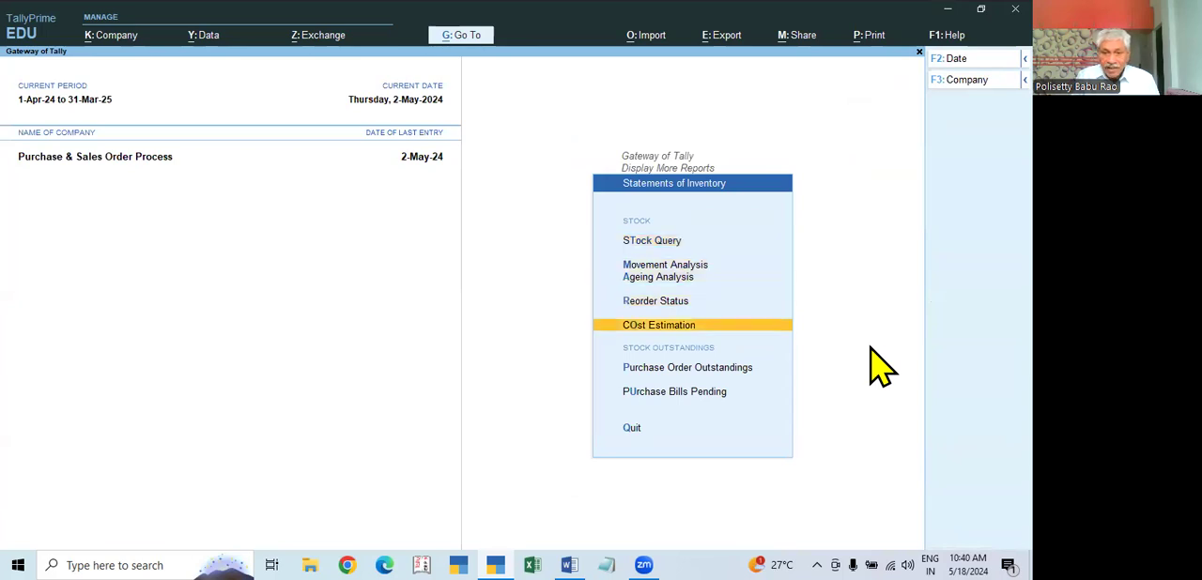
{"action": "key", "text": "Return"}
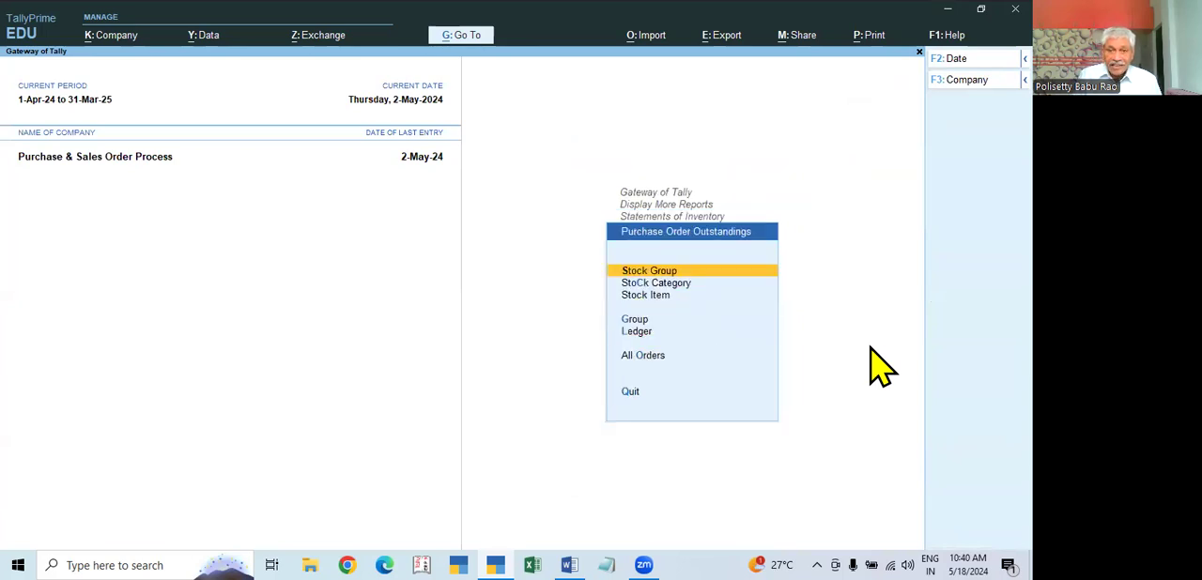
{"action": "key", "text": "Down"}
{"action": "key", "text": "Down"}
{"action": "key", "text": "Down"}
{"action": "key", "text": "Down"}
{"action": "key", "text": "Down"}
{"action": "key", "text": "Return"}
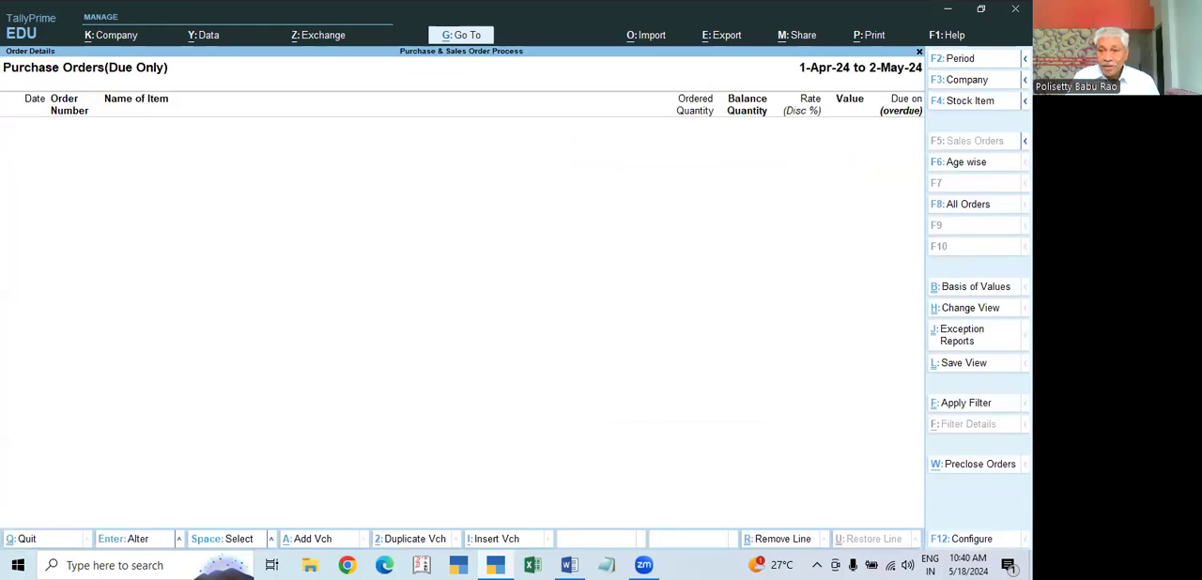
Step: Switch the outstanding purchase orders report from due orders to all orders, examine it and close it
{"action": "left_click", "coordinate": [967, 213]}
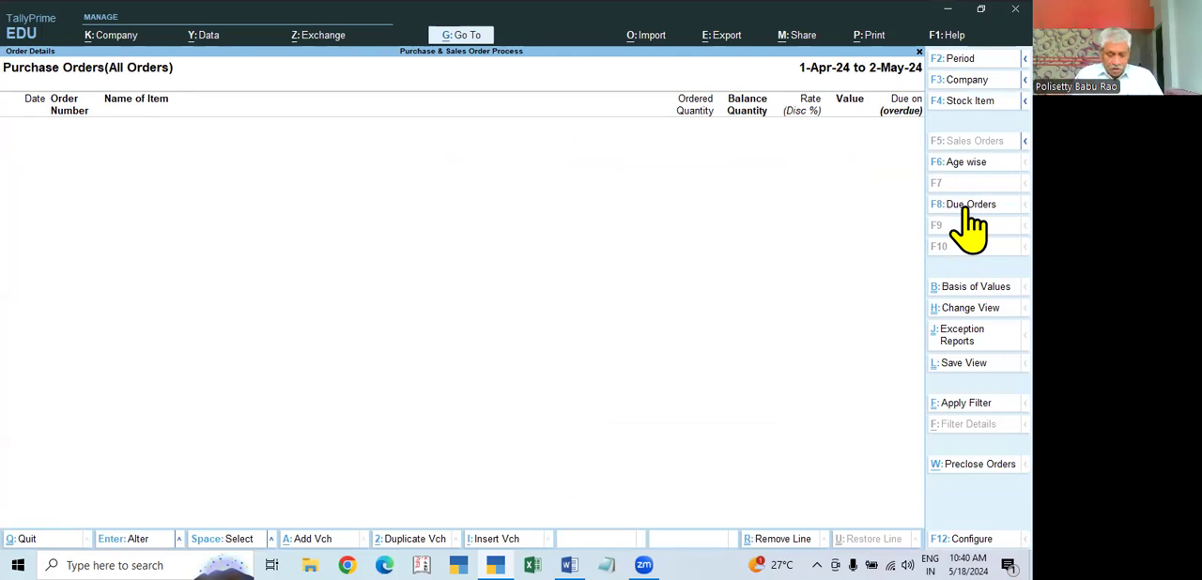
{"action": "key", "text": "Escape"}
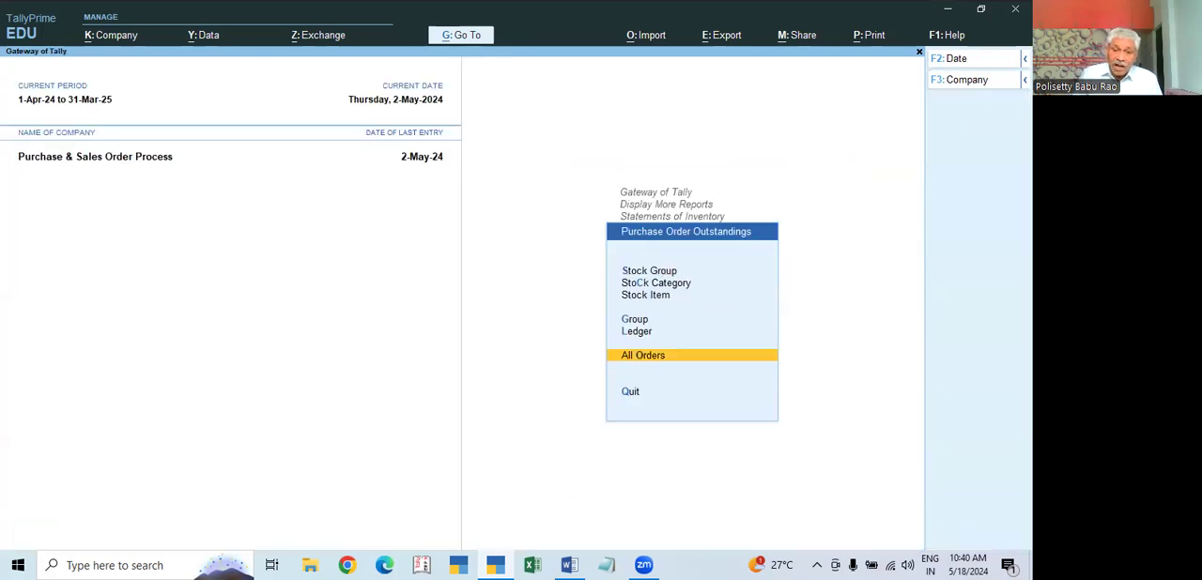
{"action": "key", "text": "Return"}
{"action": "key", "text": "Escape"}
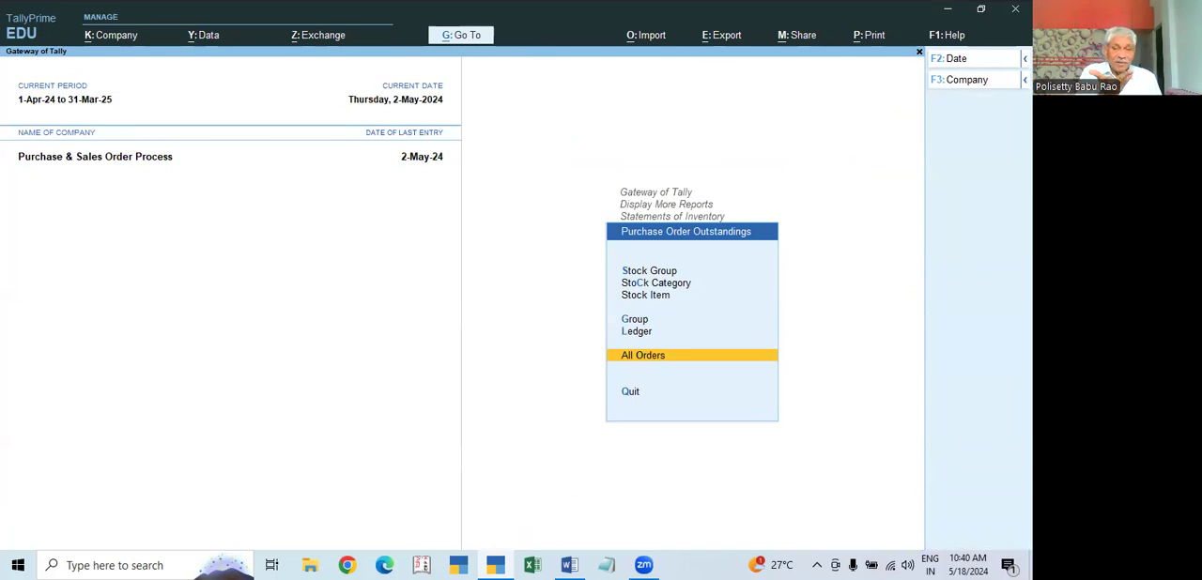
Step: View the Purchase Bills Pending statement to examine the goods received without bills, and close it
{"action": "key", "text": "Escape"}
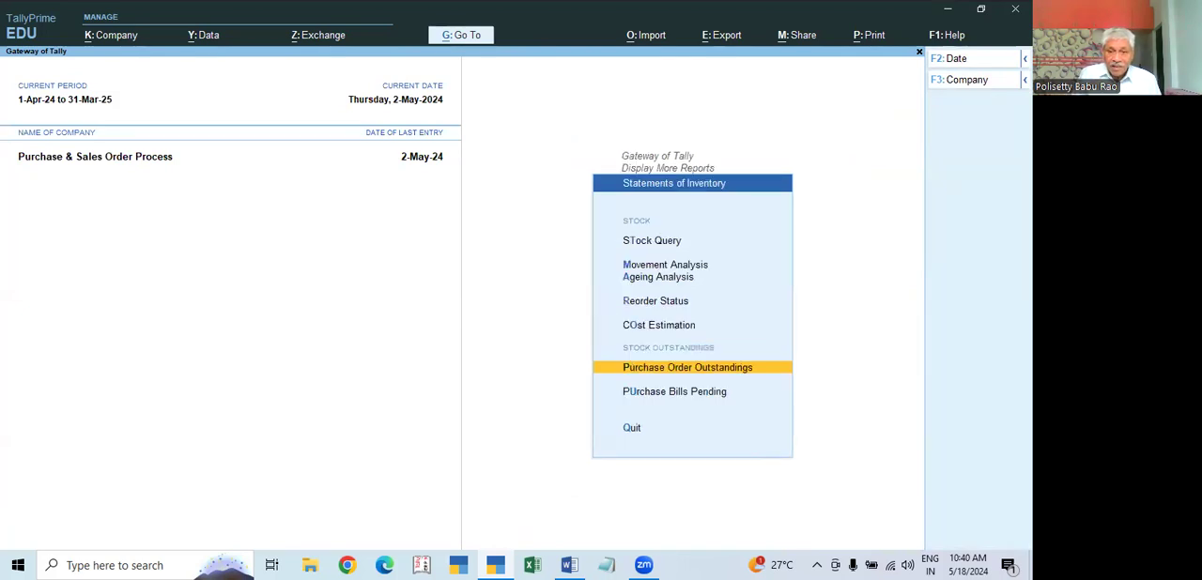
{"action": "key", "text": "Down"}
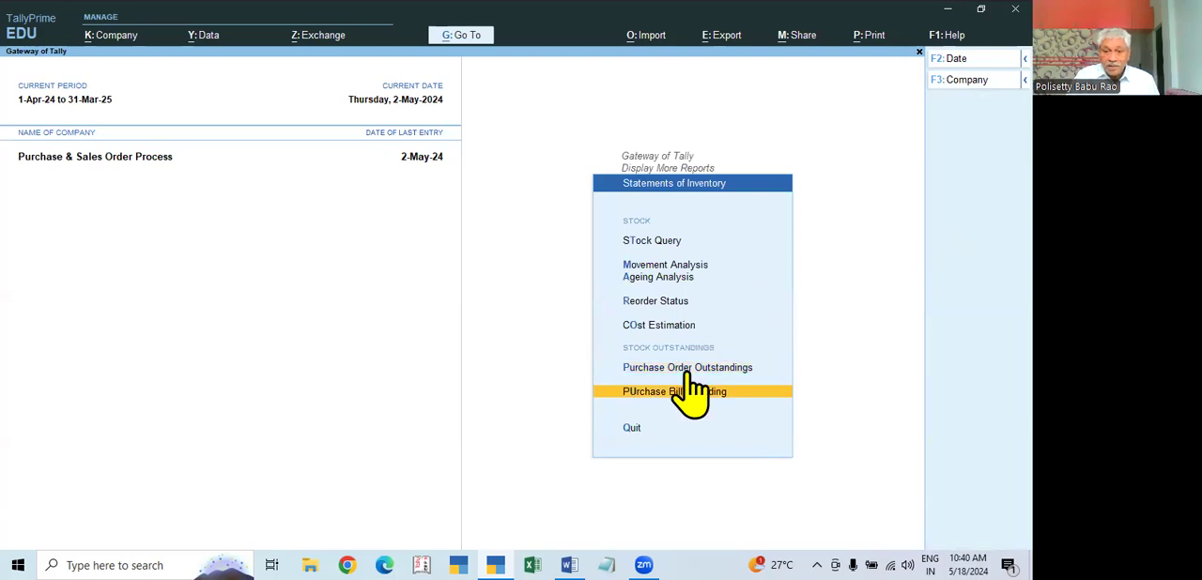
{"action": "left_click", "coordinate": [675, 394]}
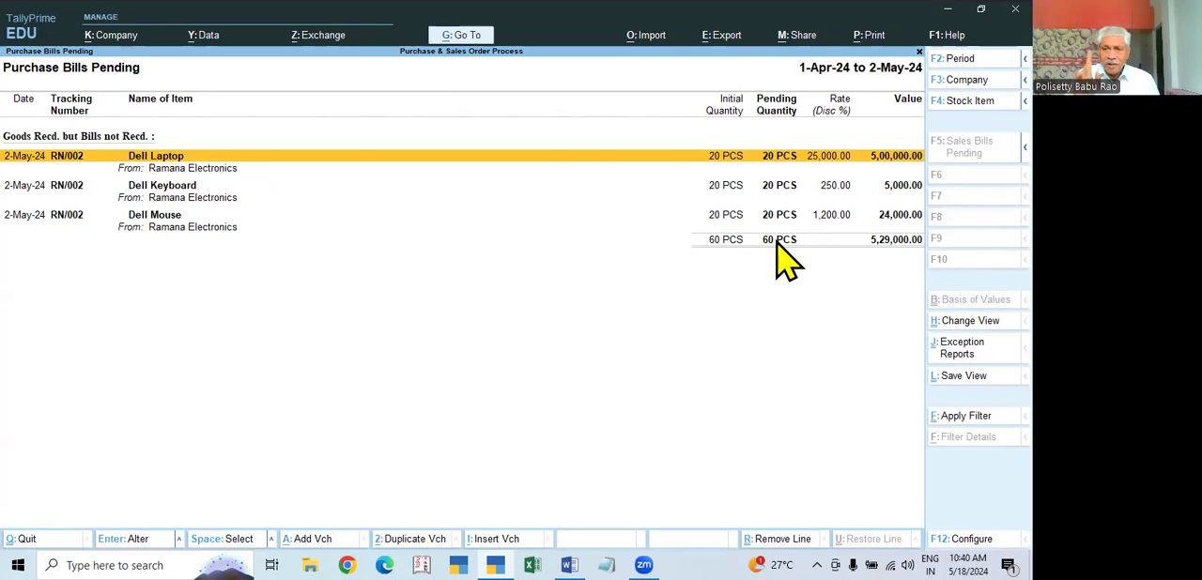
{"action": "key", "text": "Escape"}
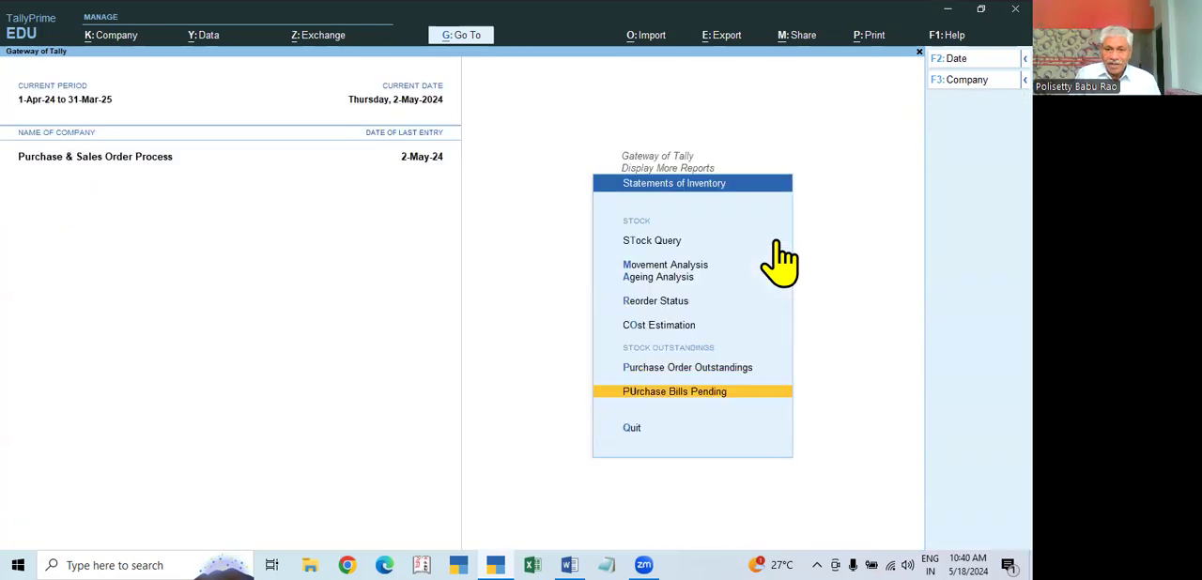
Step: Return to the Gateway of Tally, recheck the item quantities in the Stock Summary and close it
{"action": "key", "text": "Escape"}
{"action": "key", "text": "Escape"}
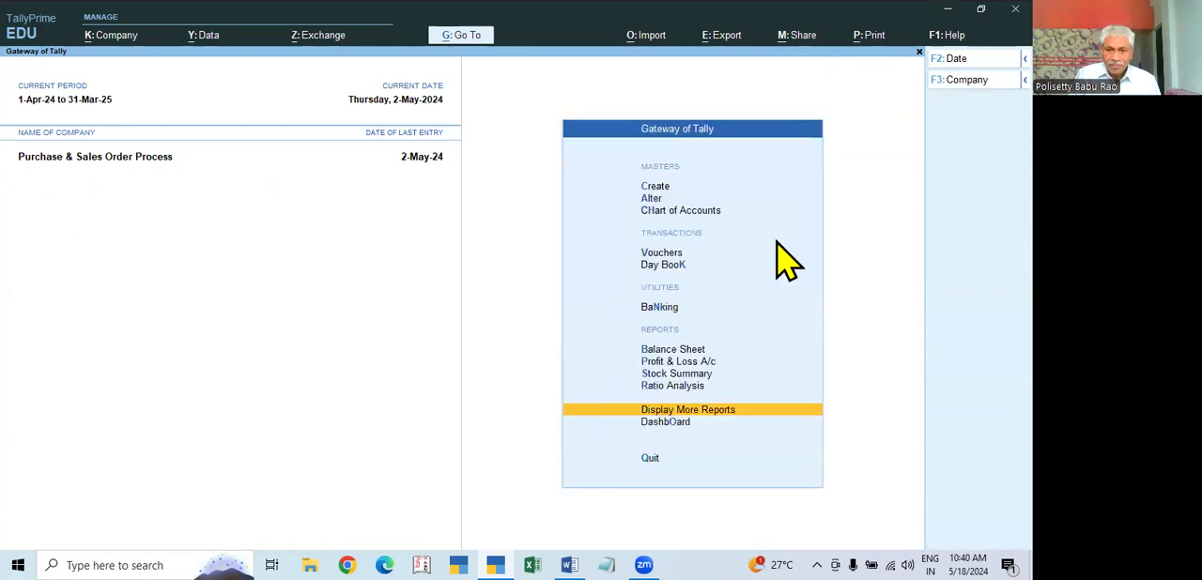
{"action": "key", "text": "Up"}
{"action": "key", "text": "Up"}
{"action": "key", "text": "Return"}
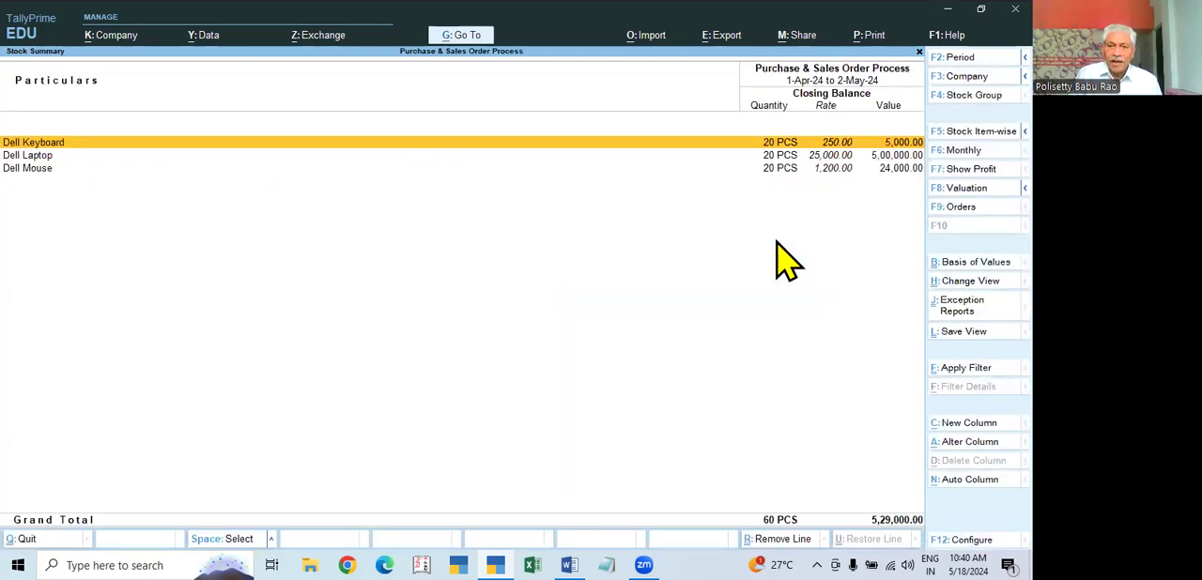
{"action": "key", "text": "Escape"}
Step: Open the 2-May-24 Ramana Electronics receipt note from the Day Book for alteration and go to its Dell Laptop line
{"action": "key", "text": "Up"}
{"action": "key", "text": "Up"}
{"action": "key", "text": "Up"}
{"action": "key", "text": "Up"}
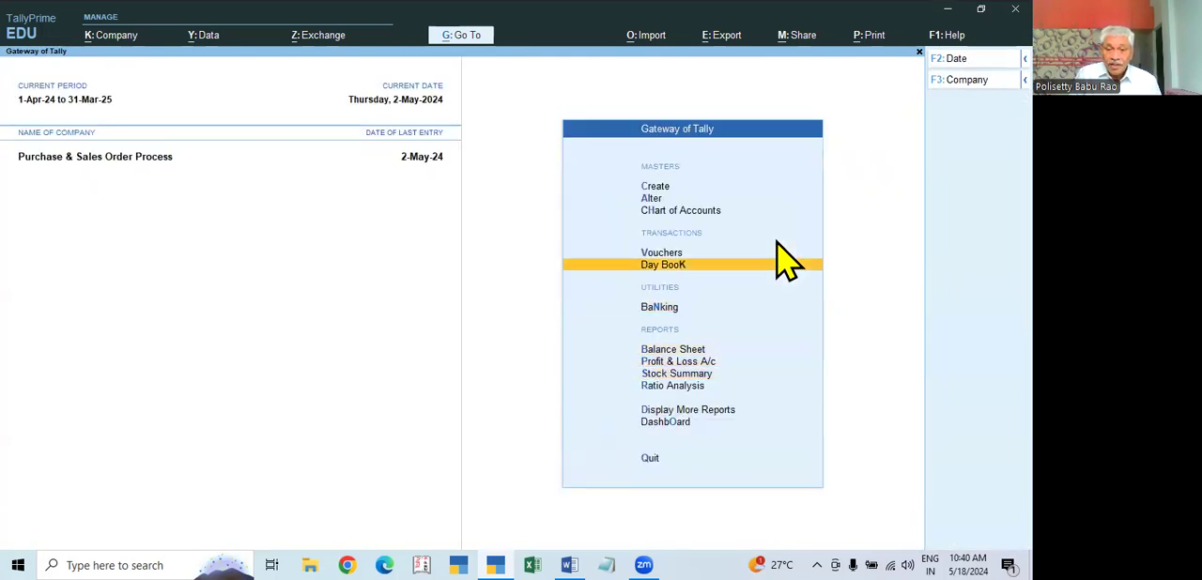
{"action": "key", "text": "Return"}
{"action": "key", "text": "Return"}
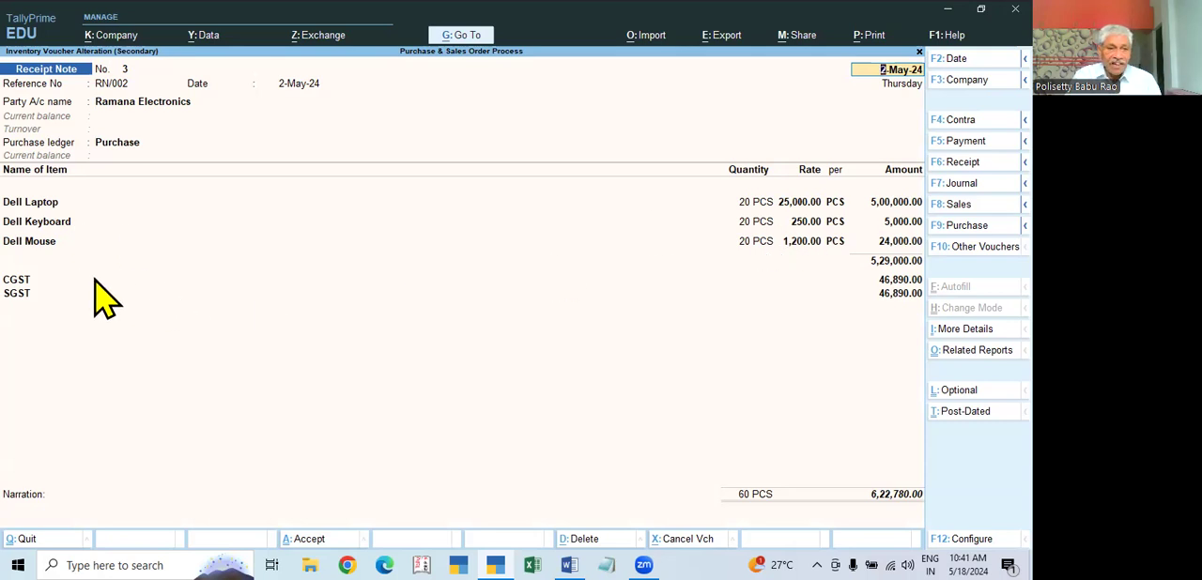
{"action": "left_click", "coordinate": [767, 202]}
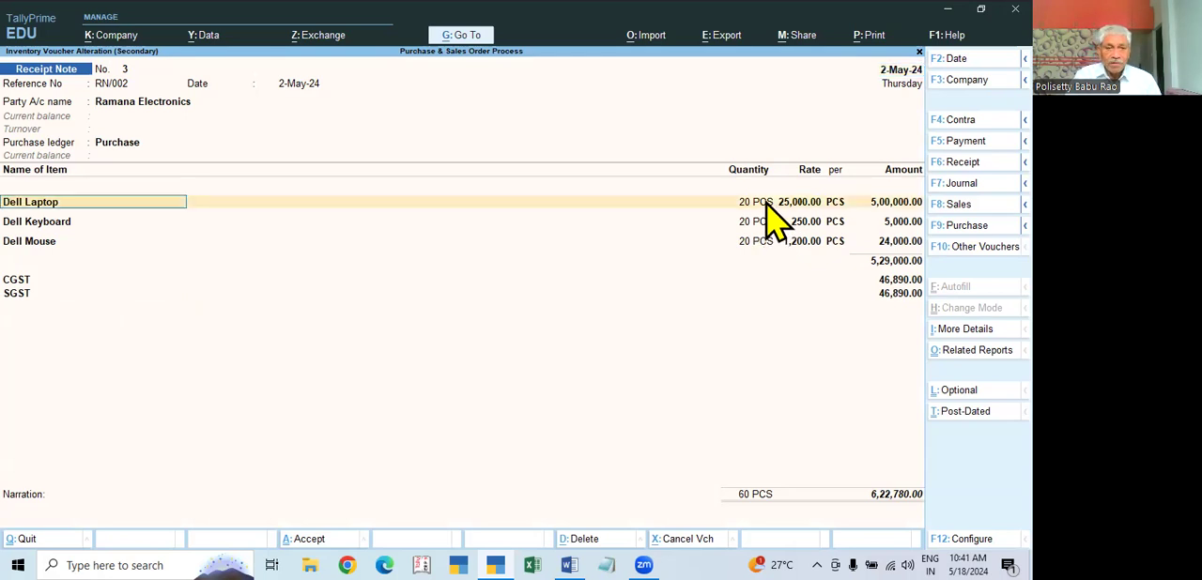
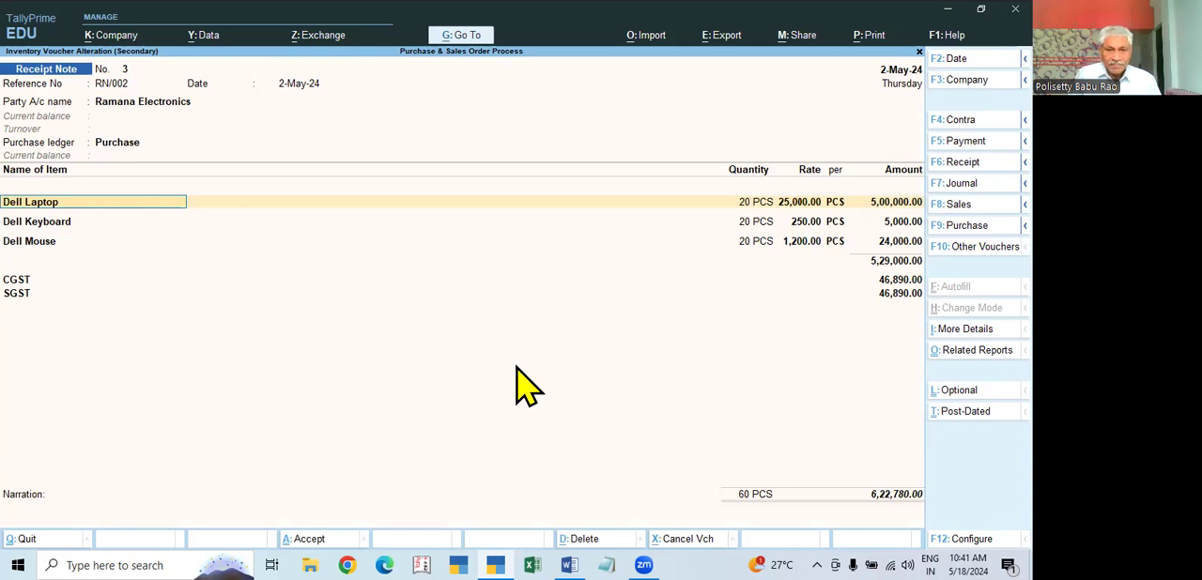
Step: Set the Dell Laptop quantity to 18 PCS in the receipt note, keeping tracking number RN/002 and order PO/0012
{"action": "key", "text": "Return"}
{"action": "key", "text": "Return"}
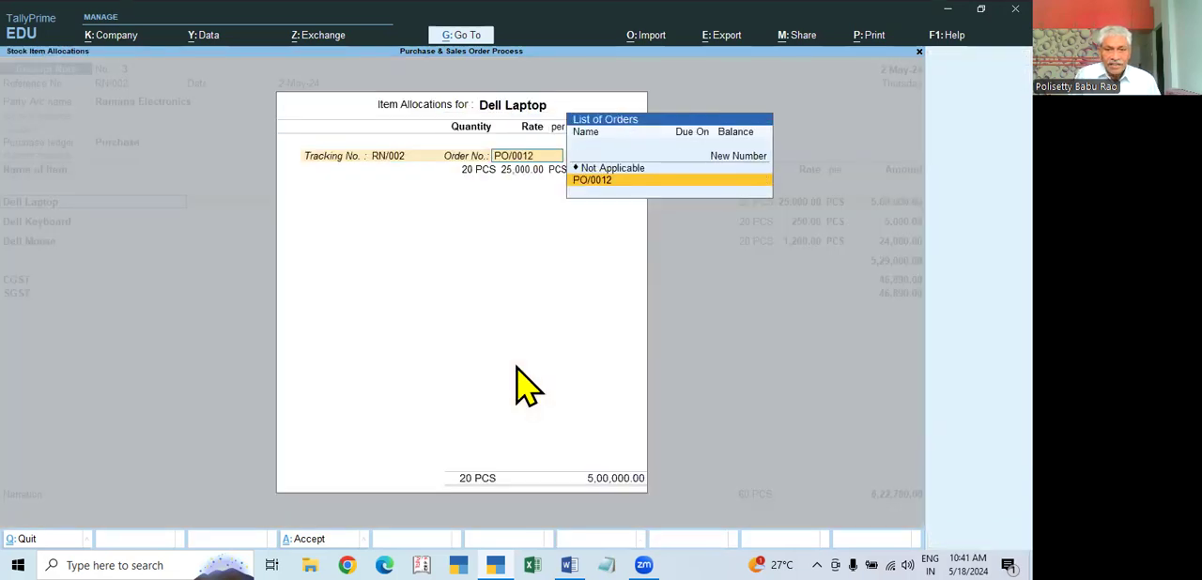
{"action": "key", "text": "Return"}
{"action": "key", "text": "Return"}
{"action": "key", "text": "BackSpace"}
{"action": "key", "text": "BackSpace"}
{"action": "key", "text": "BackSpace"}
{"action": "key", "text": "BackSpace"}
{"action": "key", "text": "BackSpace"}
{"action": "key", "text": "BackSpace"}
{"action": "type", "text": "18"}
{"action": "key", "text": "Return"}
{"action": "key", "text": "Return"}
{"action": "key", "text": "Return"}
{"action": "key", "text": "Return"}
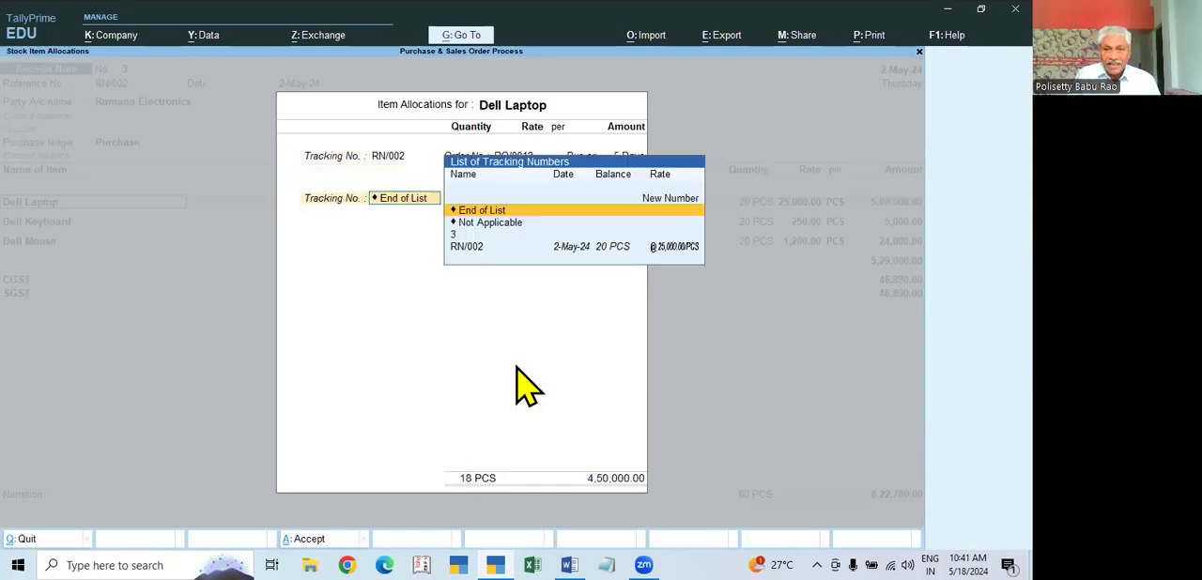
Step: Go through the Dell Keyboard allocation, keeping 20 PCS against order PO/0012, and end its tracking list
{"action": "key", "text": "Return"}
{"action": "key", "text": "Return"}
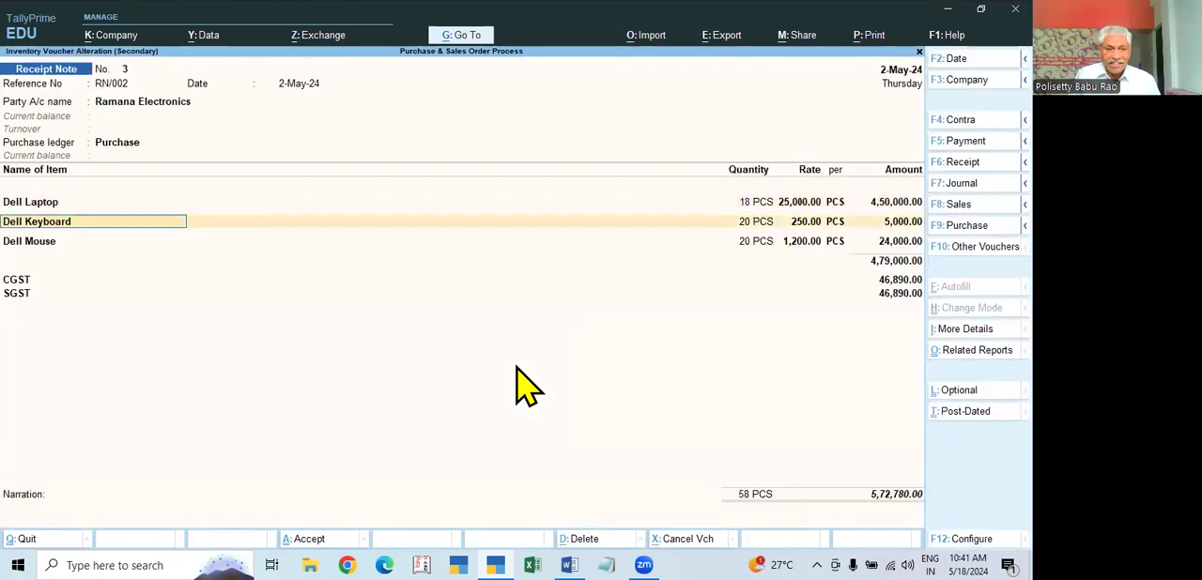
{"action": "key", "text": "Return"}
{"action": "key", "text": "Return"}
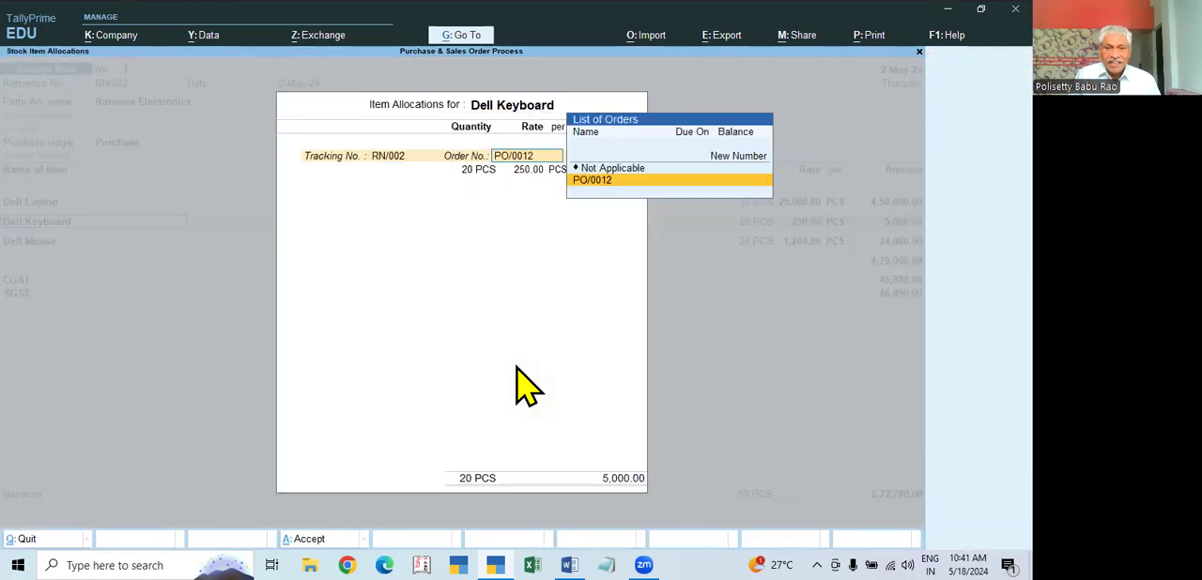
{"action": "key", "text": "Return"}
{"action": "key", "text": "Return"}
{"action": "key", "text": "Return"}
{"action": "key", "text": "Return"}
{"action": "key", "text": "Return"}
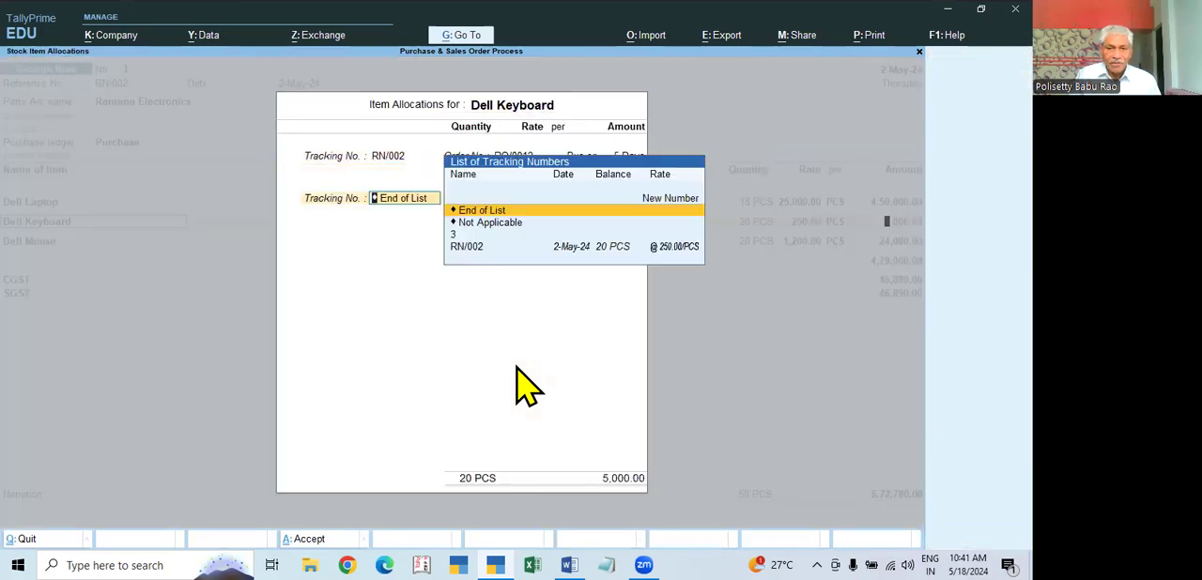
{"action": "key", "text": "Return"}
Step: Set the Dell Mouse quantity to 17 PCS against order PO/0012 and continue to the tax lines
{"action": "key", "text": "Return"}
{"action": "key", "text": "Return"}
{"action": "key", "text": "Return"}
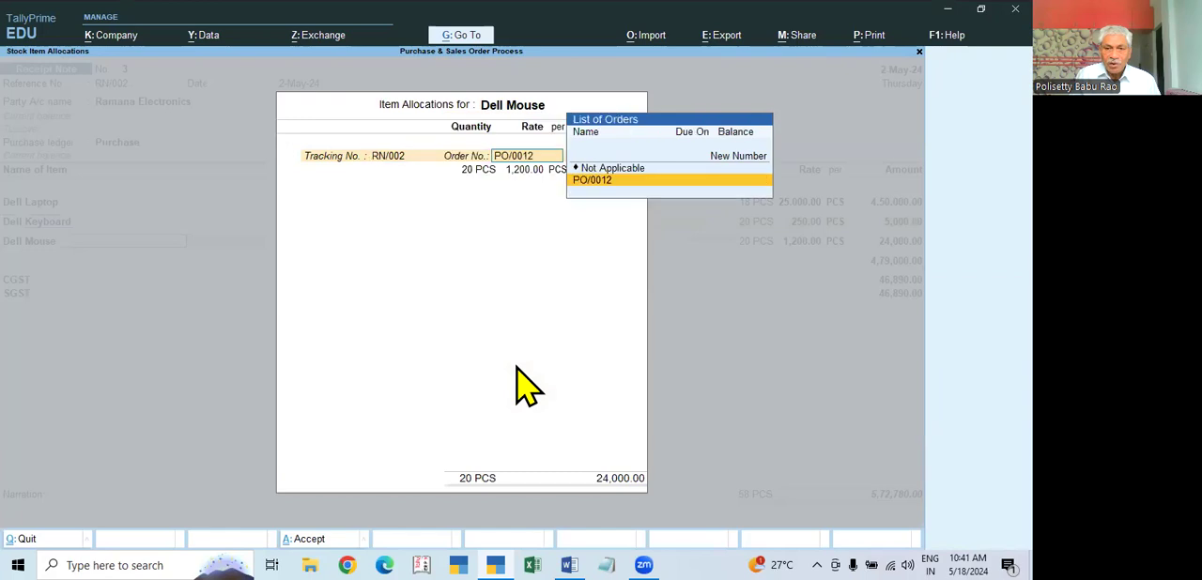
{"action": "key", "text": "Return"}
{"action": "key", "text": "Return"}
{"action": "type", "text": "17"}
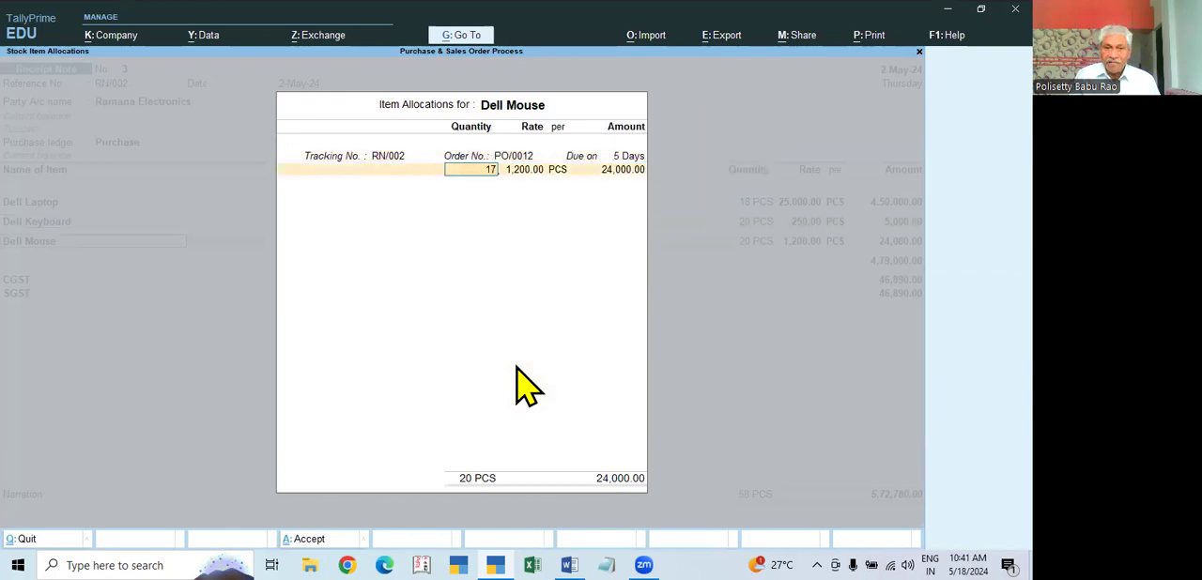
{"action": "key", "text": "Return"}
{"action": "key", "text": "Return"}
{"action": "key", "text": "Return"}
Step: Complete the tax lines and save the altered receipt note
{"action": "key", "text": "Return"}
{"action": "key", "text": "Return"}
{"action": "key", "text": "Return"}
{"action": "key", "text": "Return"}
{"action": "key", "text": "Return"}
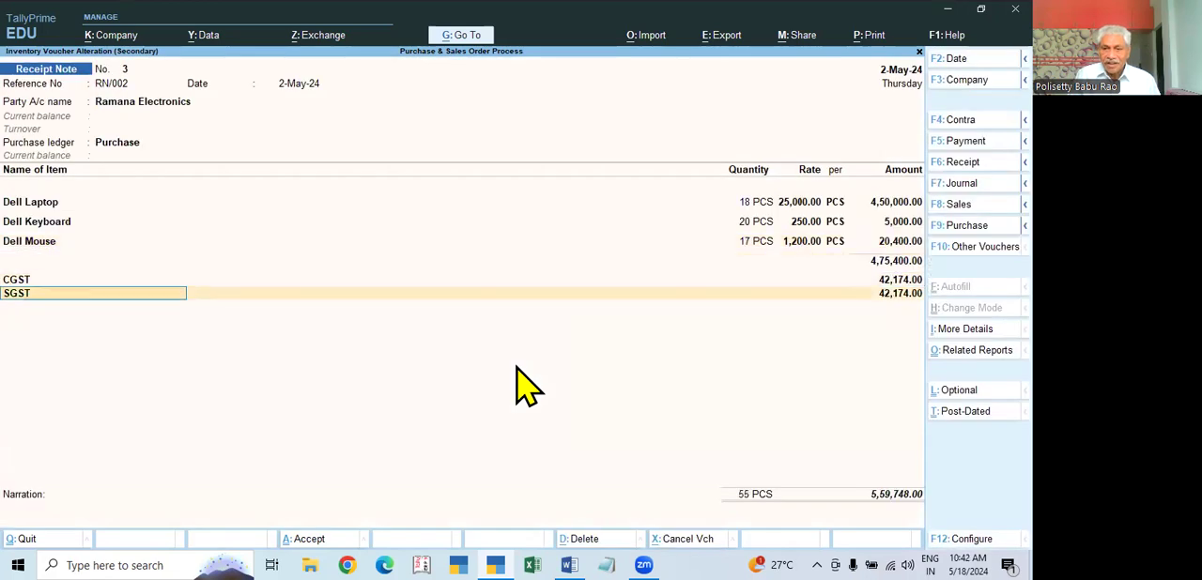
{"action": "key", "text": "Return"}
{"action": "key", "text": "Return"}
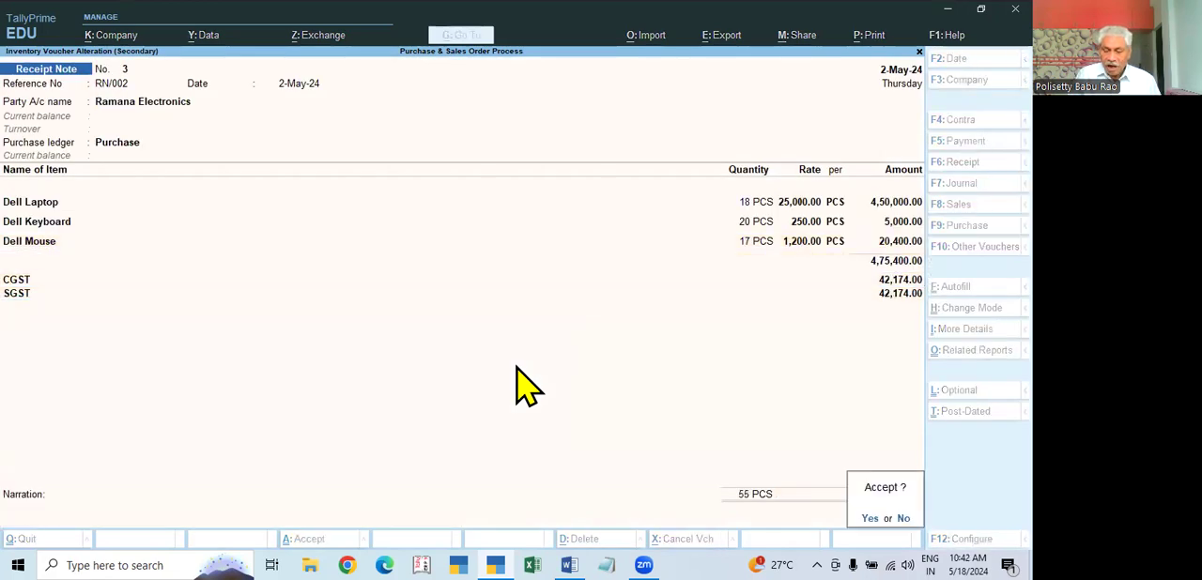
Step: Show the Day Book for 1-Apr-24 to 2-May-24, review the altered receipt note and close the note
{"action": "key", "text": "Return"}
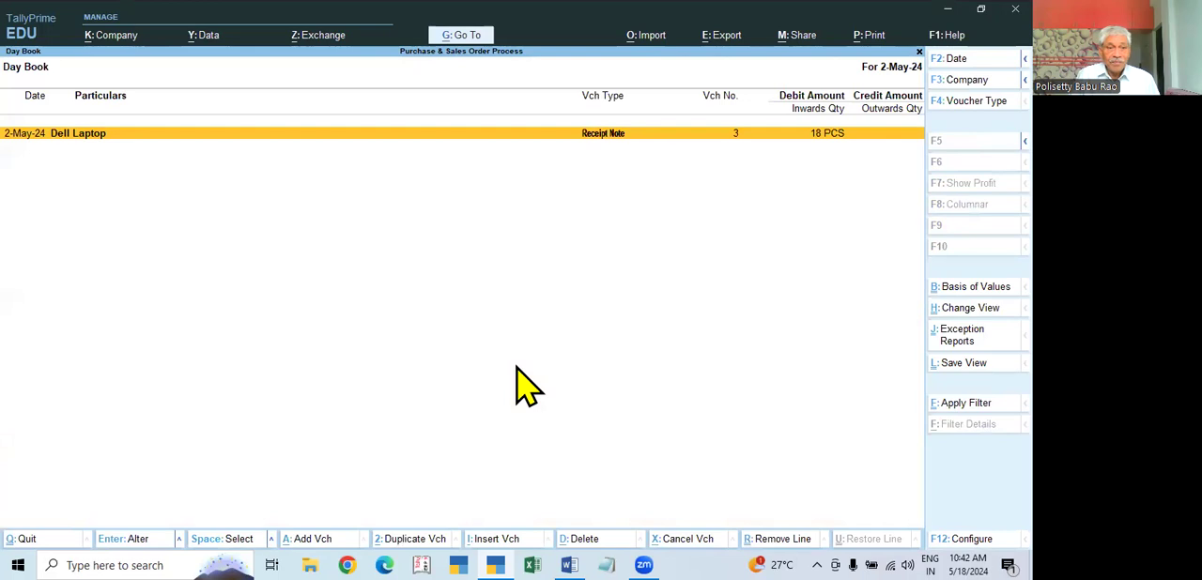
{"action": "key", "text": "Escape"}
{"action": "key", "text": "Return"}
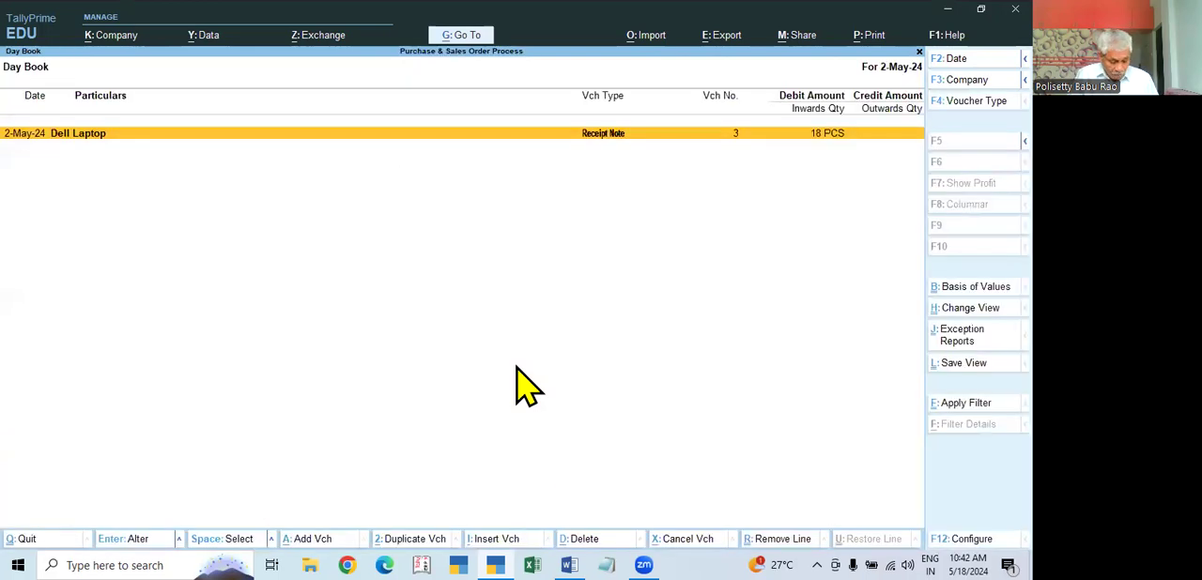
{"action": "key", "text": "F2"}
{"action": "key", "text": "space"}
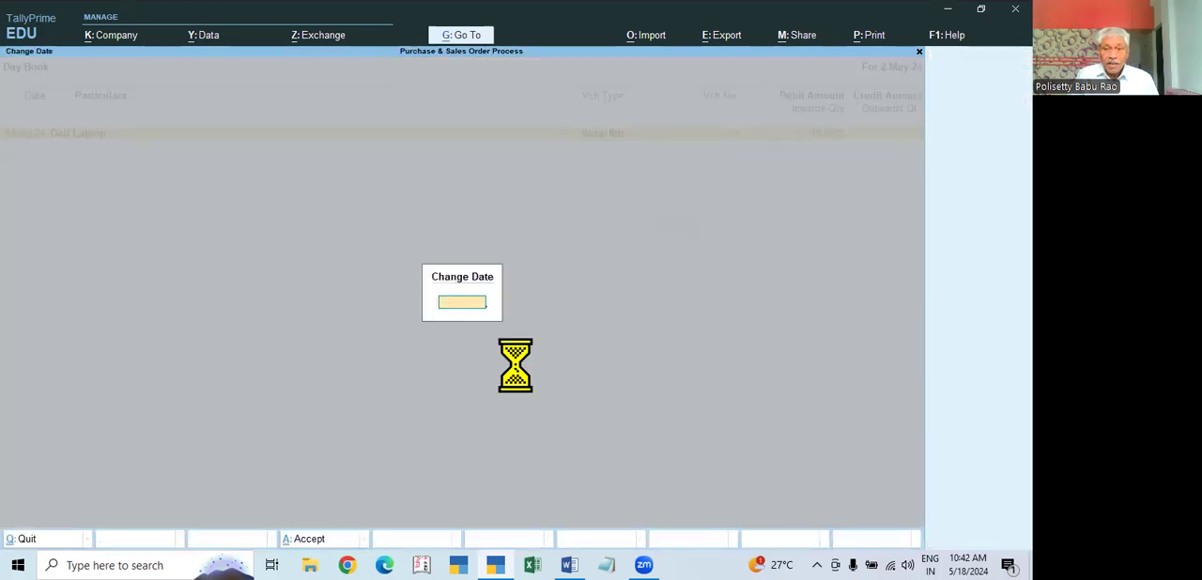
{"action": "key", "text": "Return"}
{"action": "key", "text": "Return"}
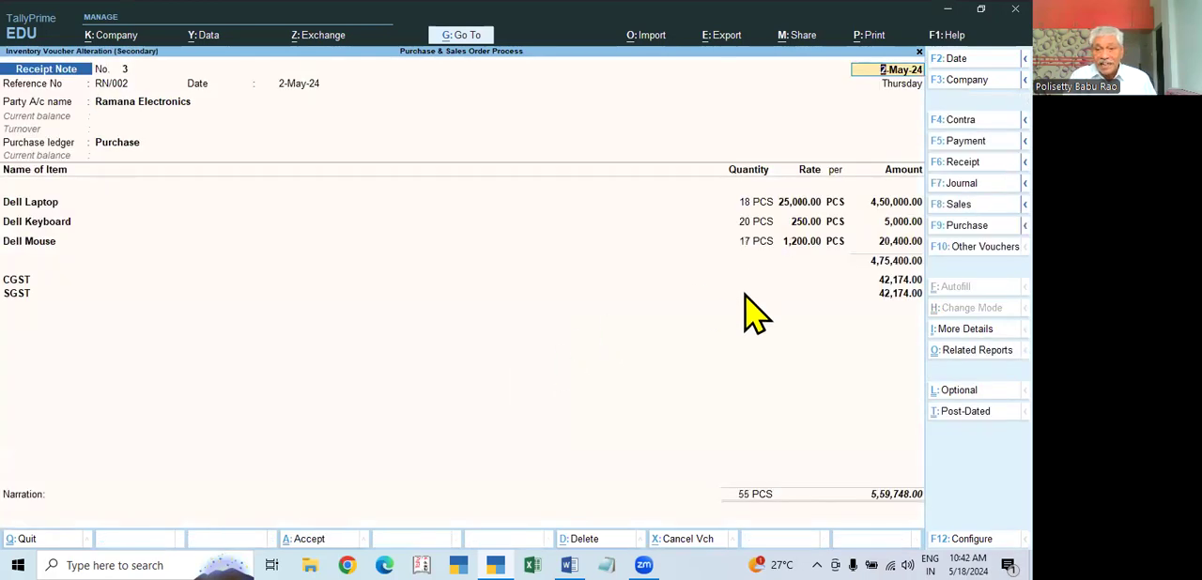
{"action": "key", "text": "Escape"}
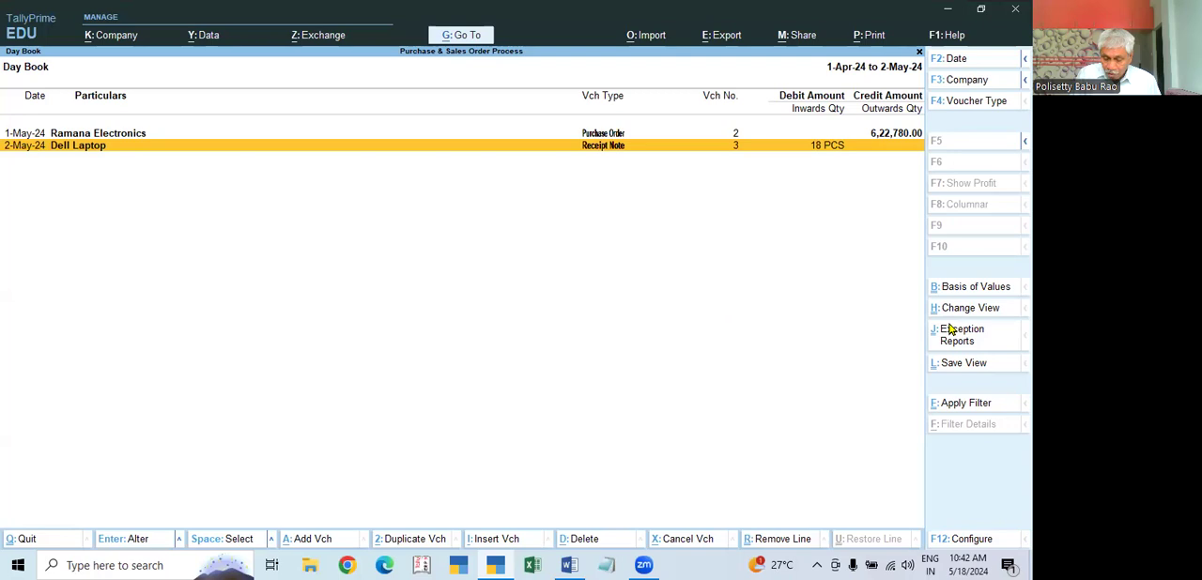
Step: Return to the Gateway of Tally, examine the detailed Profit & Loss A/c and close it
{"action": "key", "text": "Escape"}
{"action": "key", "text": "Down"}
{"action": "key", "text": "Down"}
{"action": "key", "text": "Down"}
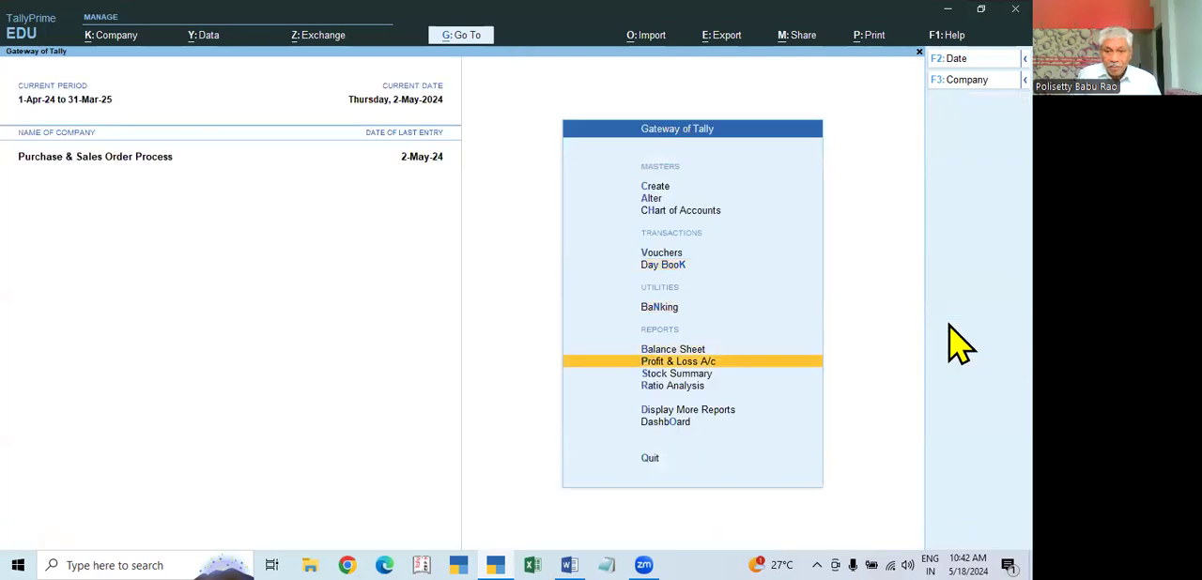
{"action": "key", "text": "Return"}
{"action": "key", "text": "alt+F5"}
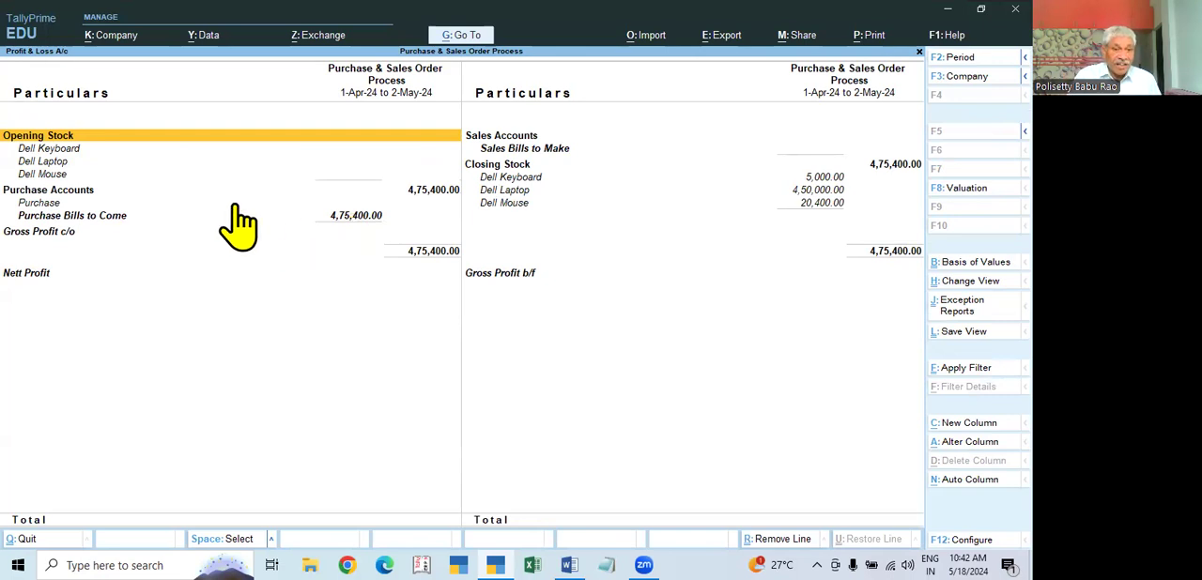
{"action": "key", "text": "Escape"}
Step: Open the Balance Sheet, drill into Sundry Creditors to examine the purchase bills to come, and close both reports
{"action": "key", "text": "Up"}
{"action": "key", "text": "Return"}
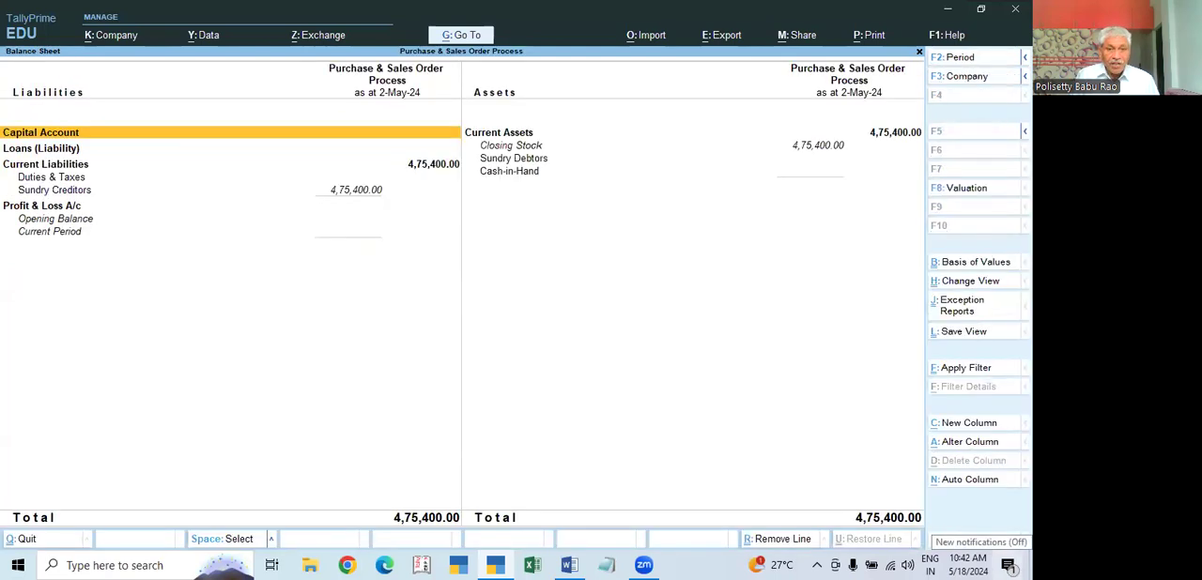
{"action": "key", "text": "Down"}
{"action": "key", "text": "Down"}
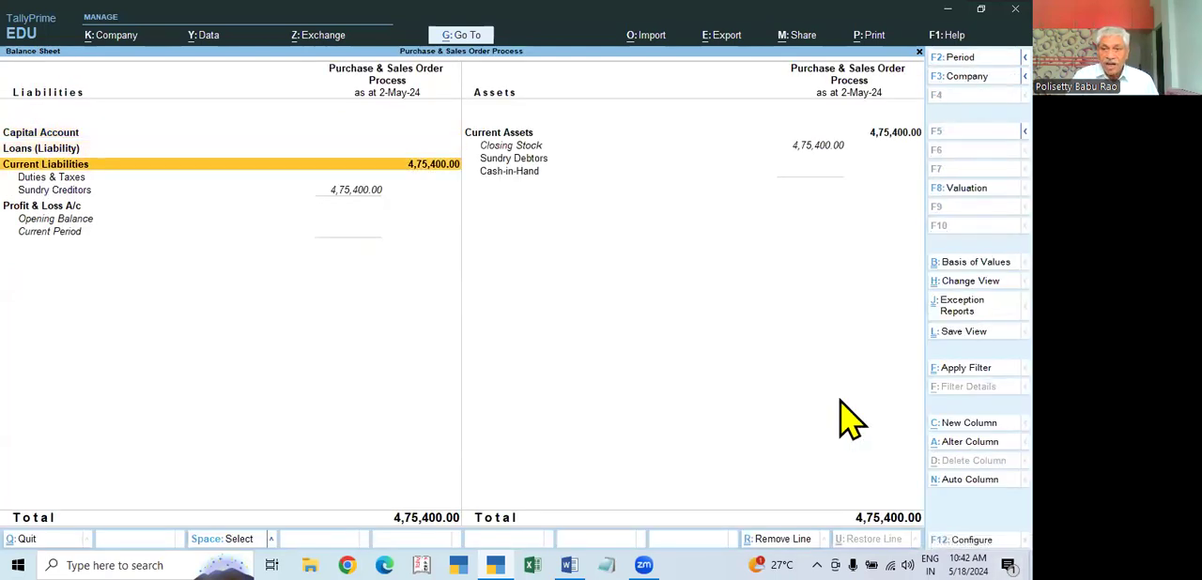
{"action": "key", "text": "Down"}
{"action": "key", "text": "Down"}
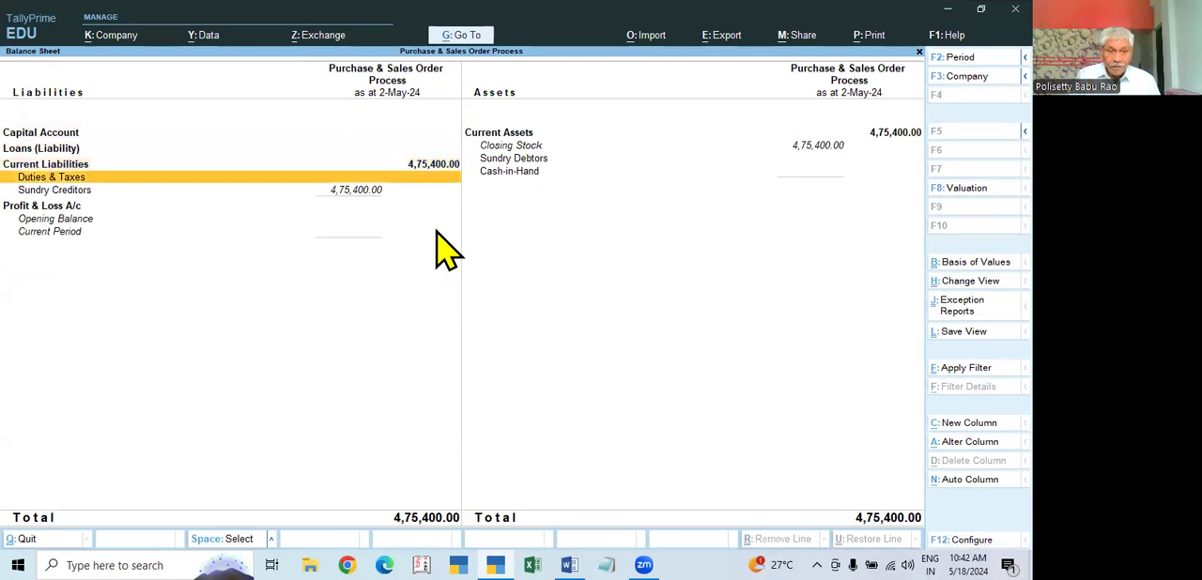
{"action": "key", "text": "Return"}
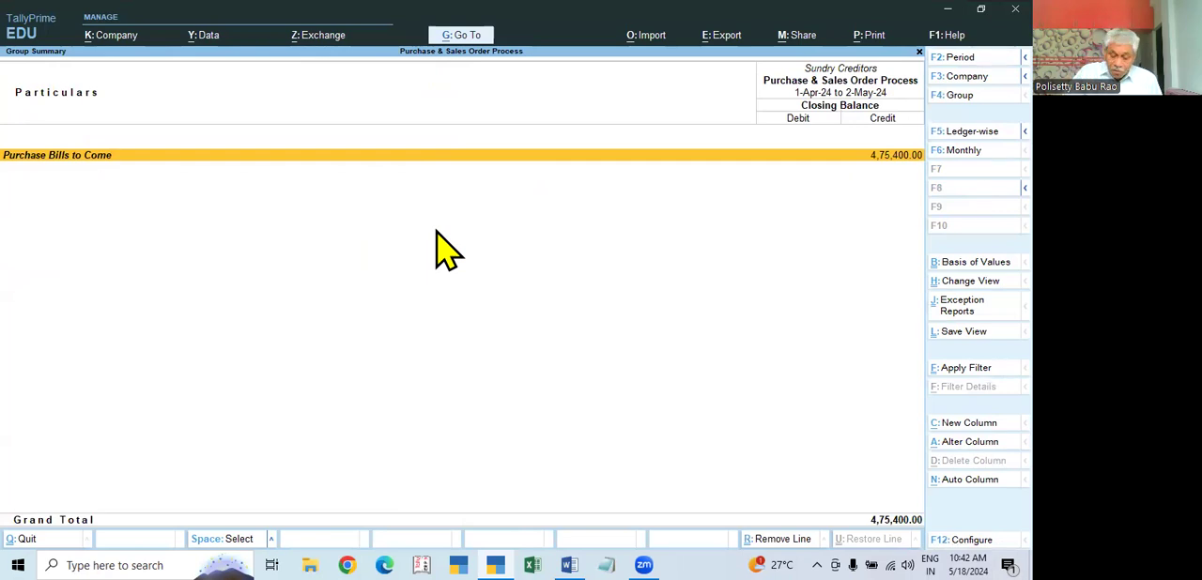
{"action": "key", "text": "Escape"}
{"action": "key", "text": "Escape"}
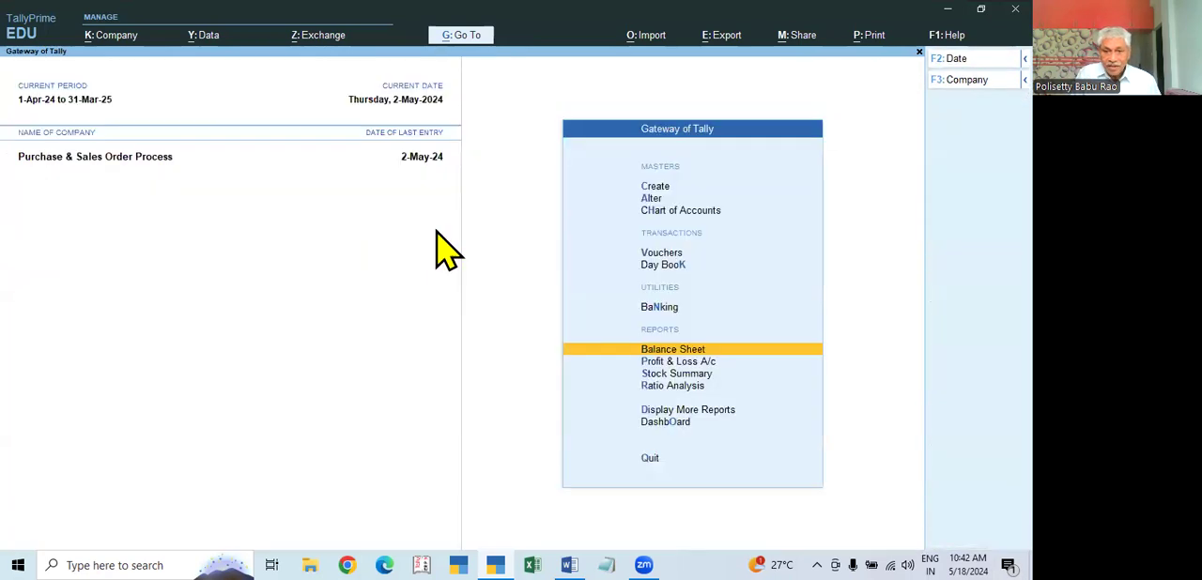
Step: Examine the item quantities and values in the Stock Summary and close it
{"action": "key", "text": "Down"}
{"action": "key", "text": "Down"}
{"action": "key", "text": "Return"}
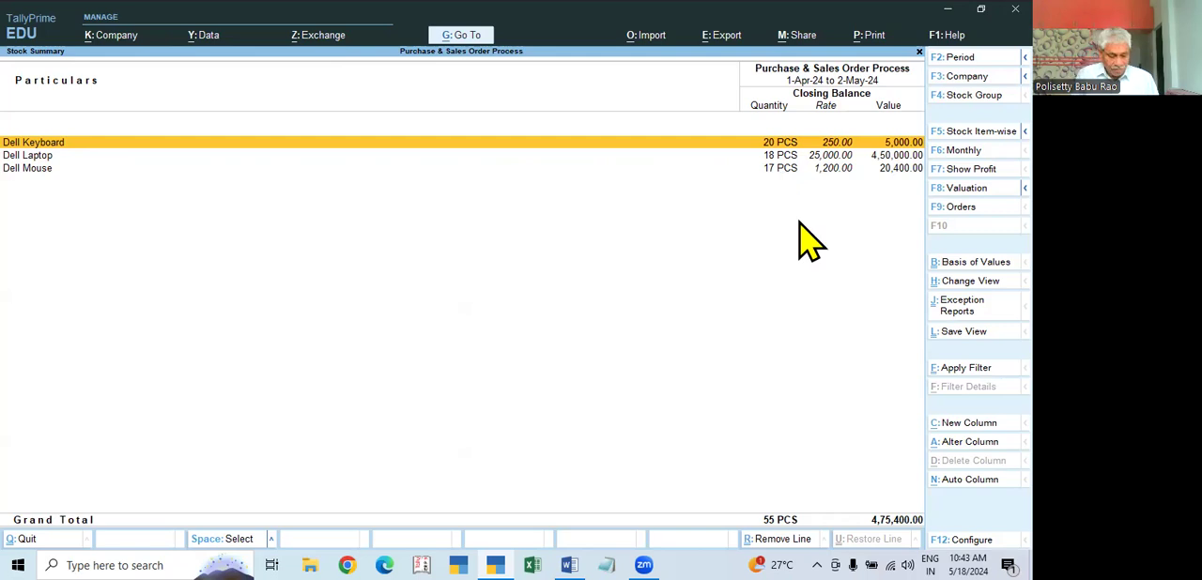
{"action": "key", "text": "Escape"}
Step: Go to the Inventory Books reports, view the Purchase Orders Book and close it
{"action": "key", "text": "Down"}
{"action": "key", "text": "Down"}
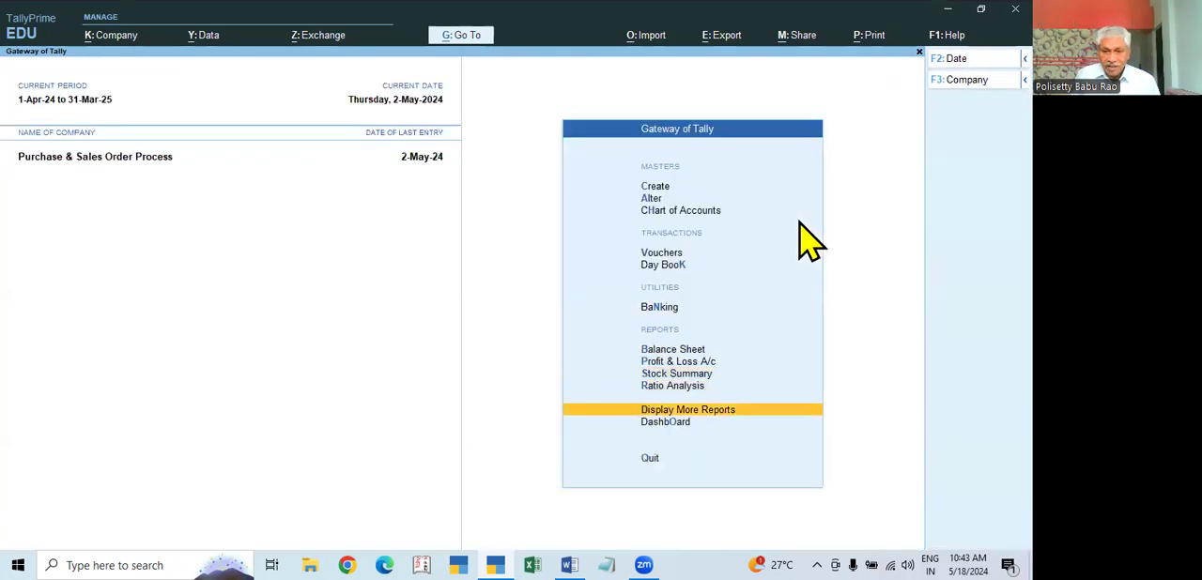
{"action": "key", "text": "Return"}
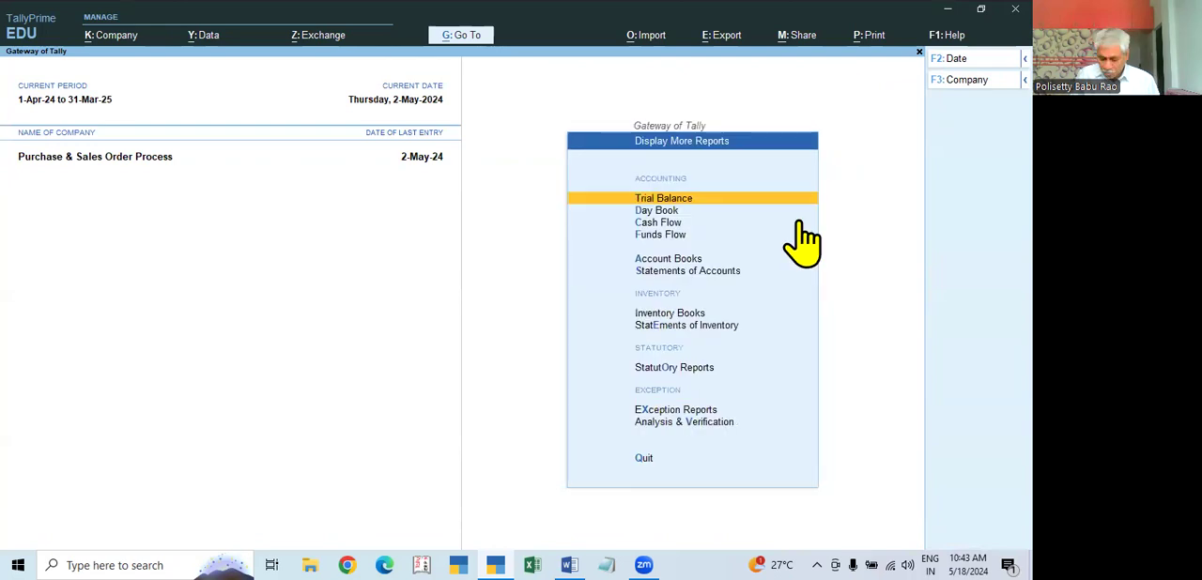
{"action": "key", "text": "Down"}
{"action": "key", "text": "Down"}
{"action": "key", "text": "Down"}
{"action": "key", "text": "Down"}
{"action": "key", "text": "Down"}
{"action": "key", "text": "Down"}
{"action": "key", "text": "Return"}
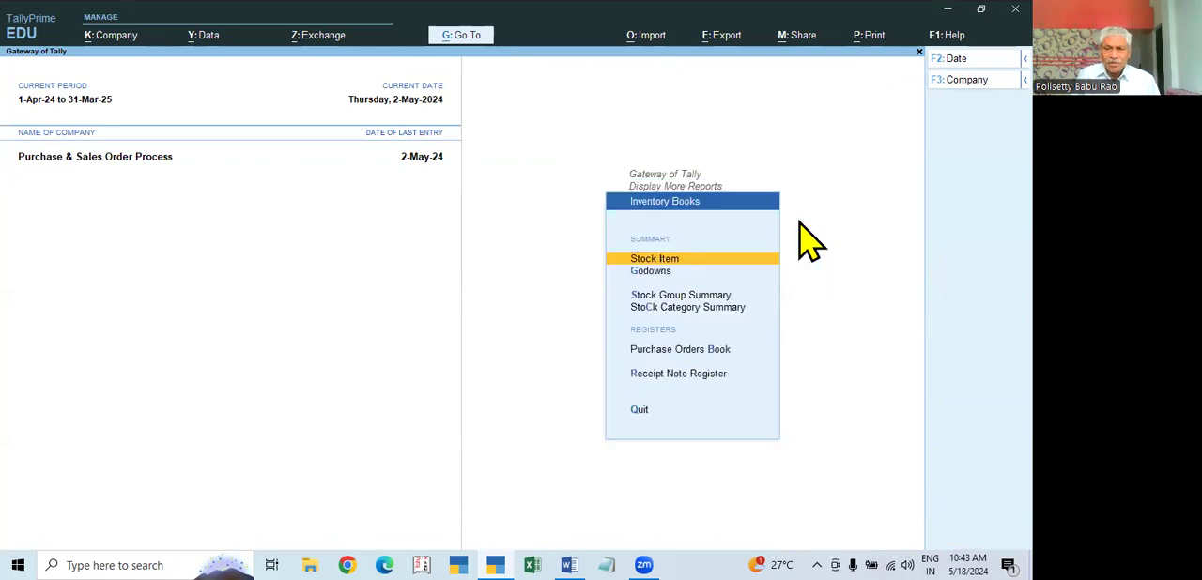
{"action": "key", "text": "Down"}
{"action": "key", "text": "Down"}
{"action": "key", "text": "Down"}
{"action": "key", "text": "Down"}
{"action": "key", "text": "Down"}
{"action": "key", "text": "Up"}
{"action": "key", "text": "Return"}
{"action": "key", "text": "Escape"}
Step: View the monthly voucher counts in the Receipt Note Register and close it
{"action": "key", "text": "Down"}
{"action": "key", "text": "Return"}
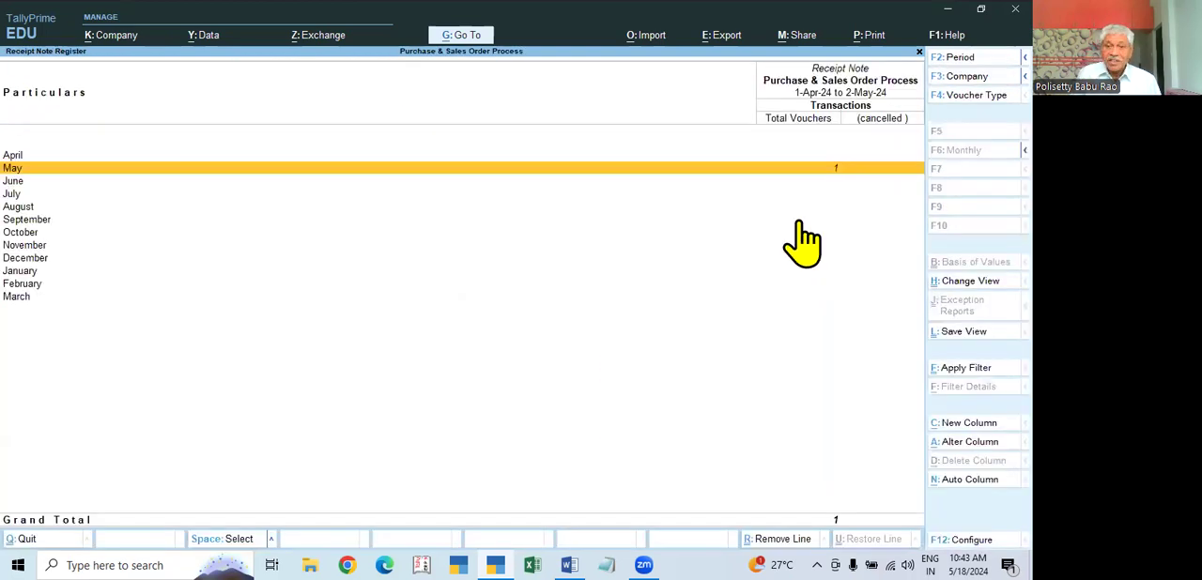
{"action": "key", "text": "Escape"}
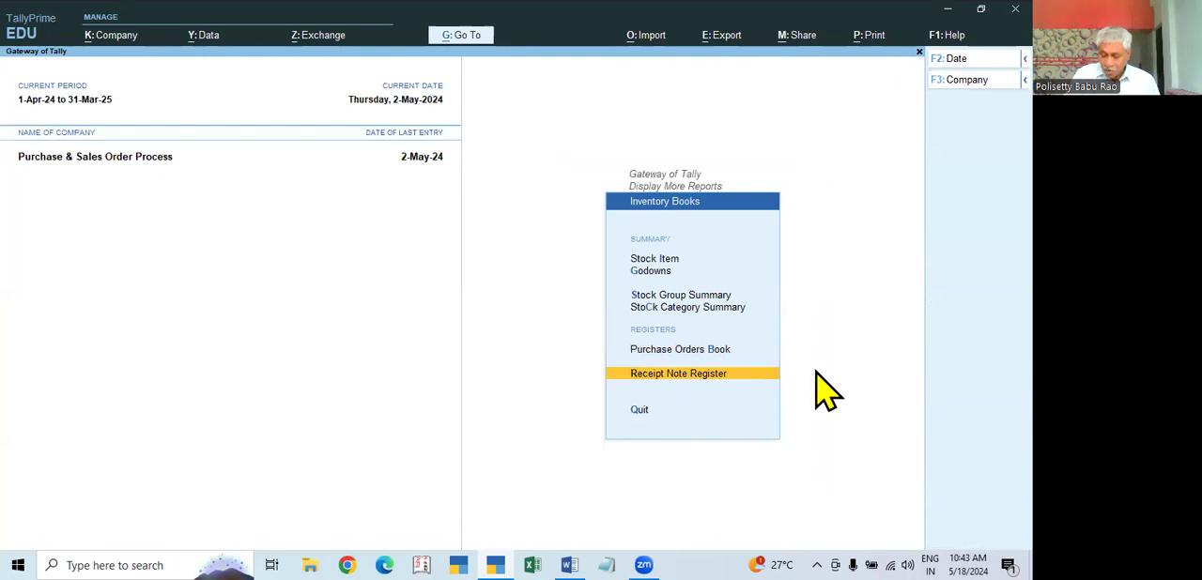
Step: Open the All Orders report under Purchase Order Outstandings in the Statements of Inventory
{"action": "key", "text": "Escape"}
{"action": "key", "text": "Down"}
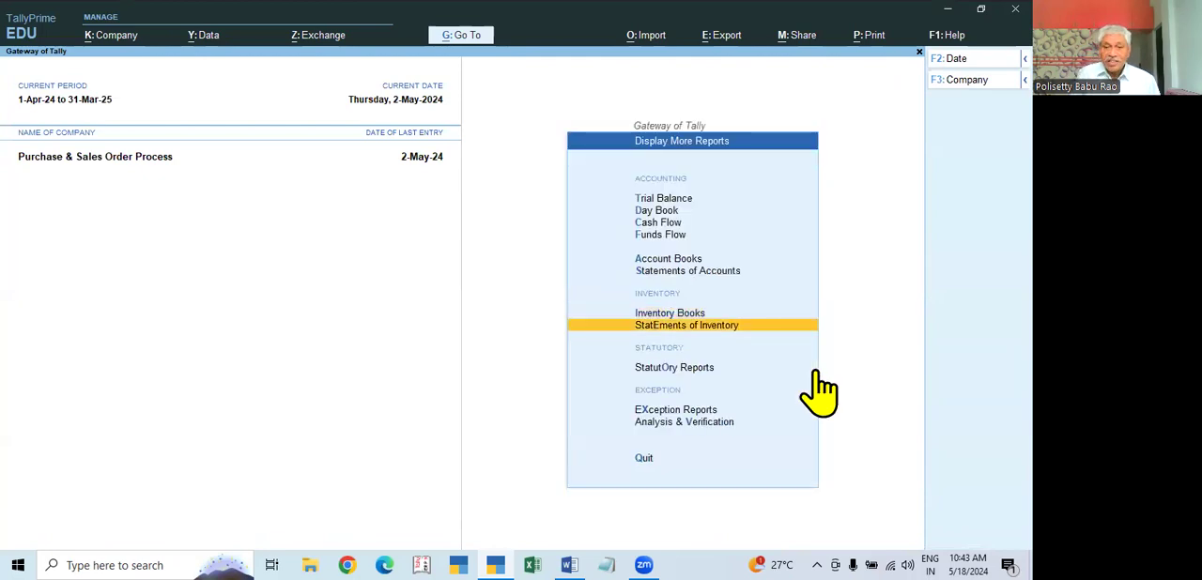
{"action": "key", "text": "Return"}
{"action": "key", "text": "Down"}
{"action": "key", "text": "Down"}
{"action": "key", "text": "Down"}
{"action": "key", "text": "Down"}
{"action": "key", "text": "Down"}
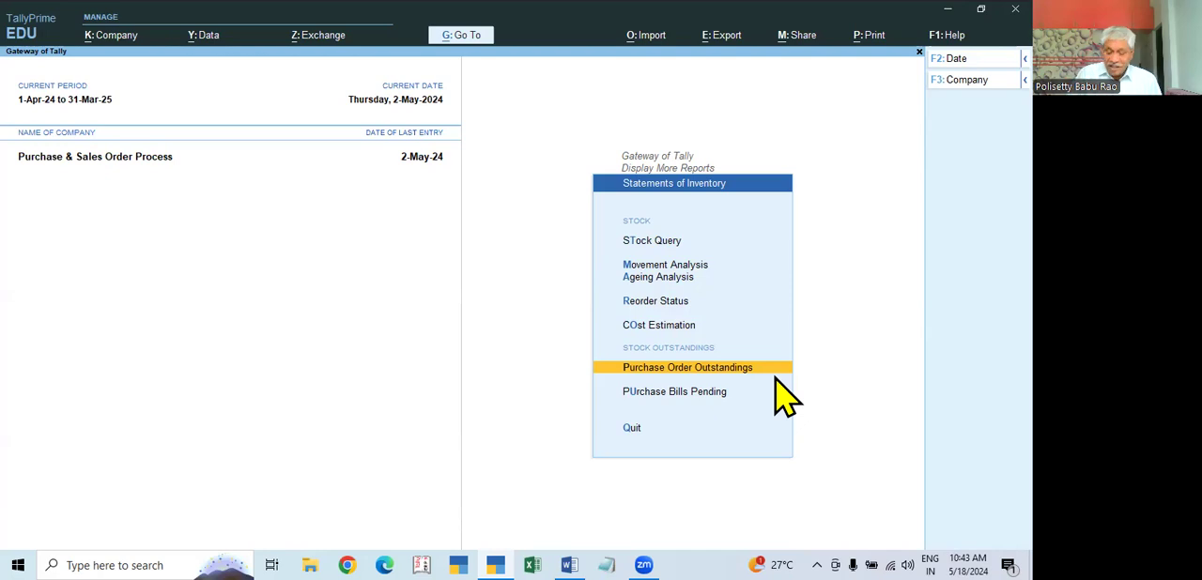
{"action": "key", "text": "Return"}
{"action": "key", "text": "Down"}
{"action": "key", "text": "Down"}
{"action": "key", "text": "Down"}
{"action": "key", "text": "Down"}
{"action": "key", "text": "Down"}
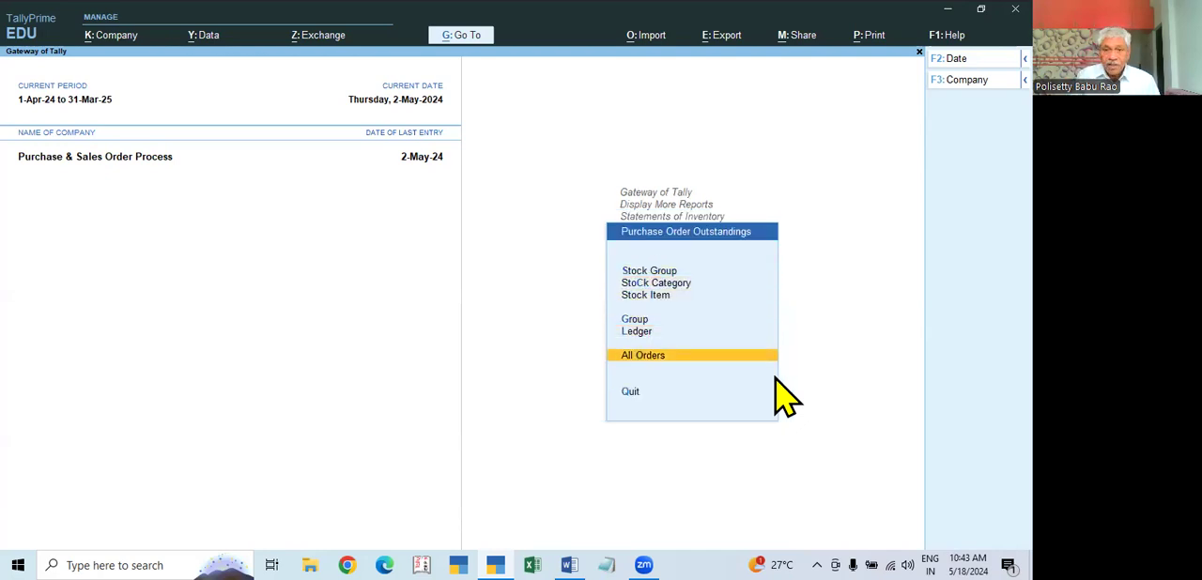
{"action": "key", "text": "Return"}
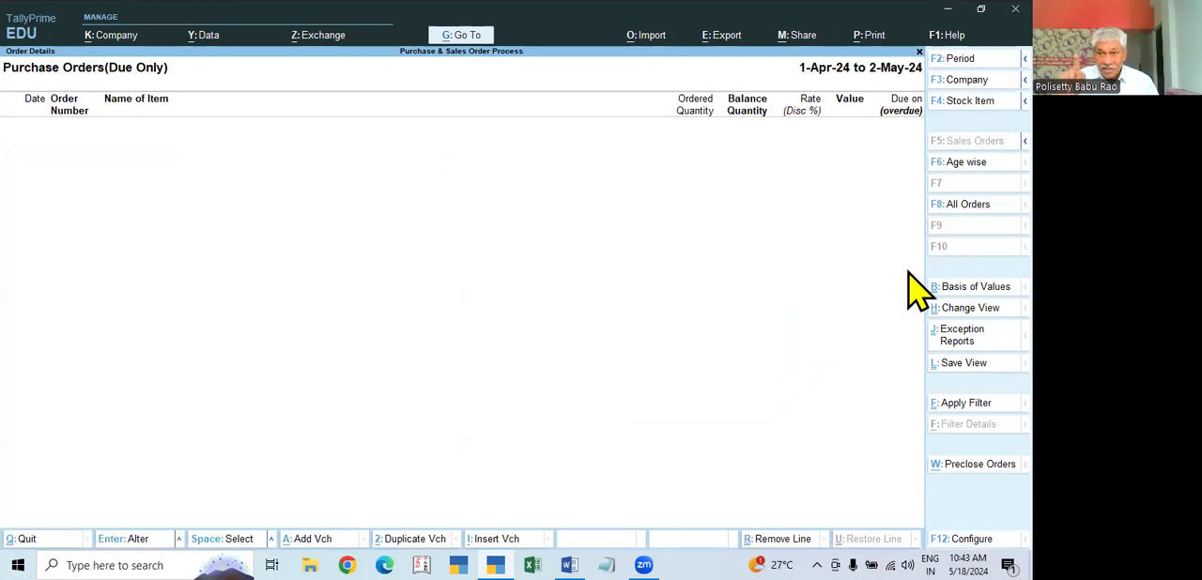
Step: Include all orders instead of only due ones, examine the outstanding balances and return to the Statements of Inventory
{"action": "left_click", "coordinate": [967, 205]}
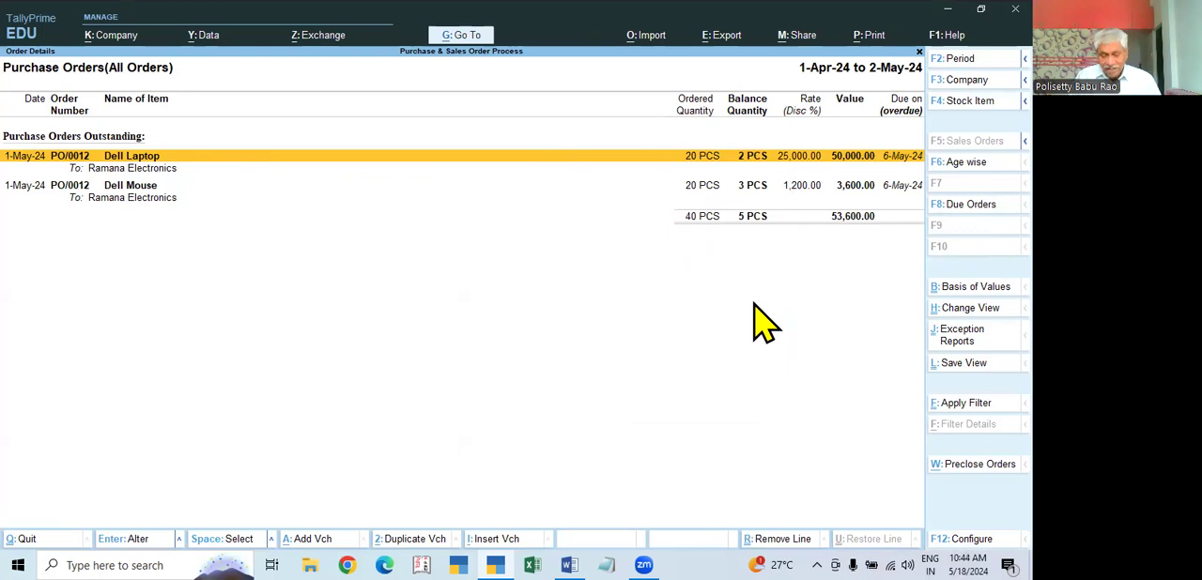
{"action": "key", "text": "Escape"}
{"action": "key", "text": "Escape"}
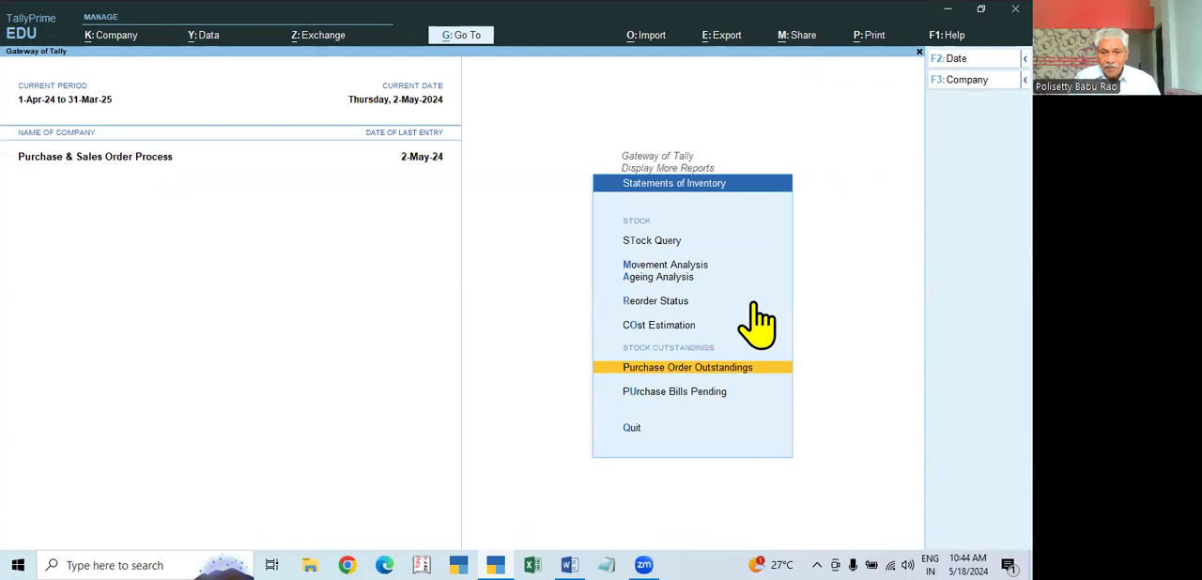
Step: View the Purchase Bills Pending statement for the goods received without bills, and close it
{"action": "key", "text": "Down"}
{"action": "key", "text": "Return"}
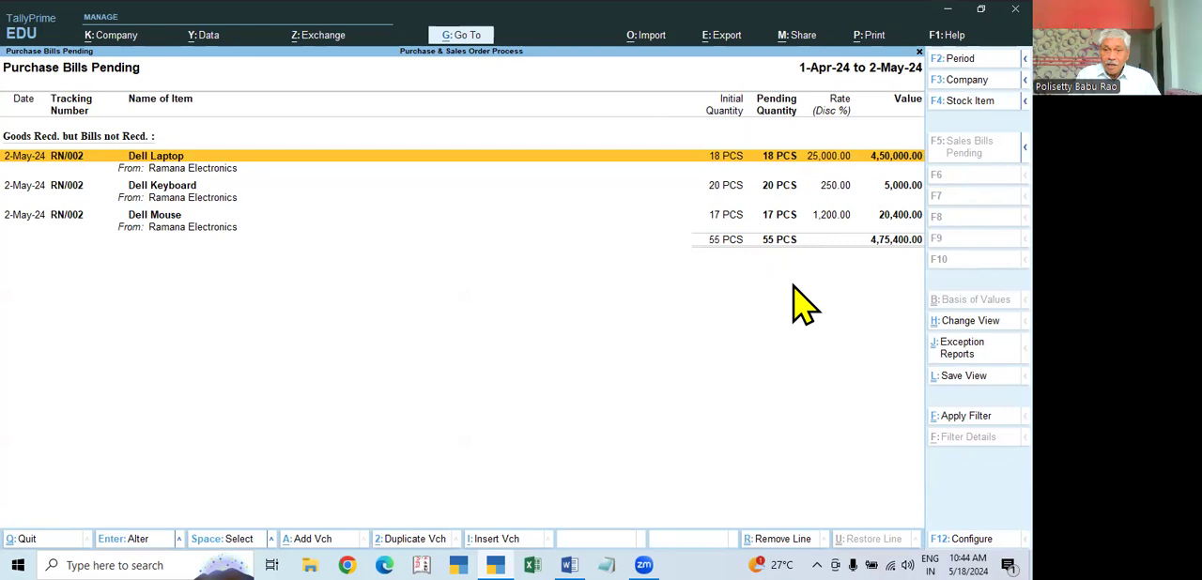
{"action": "key", "text": "Escape"}
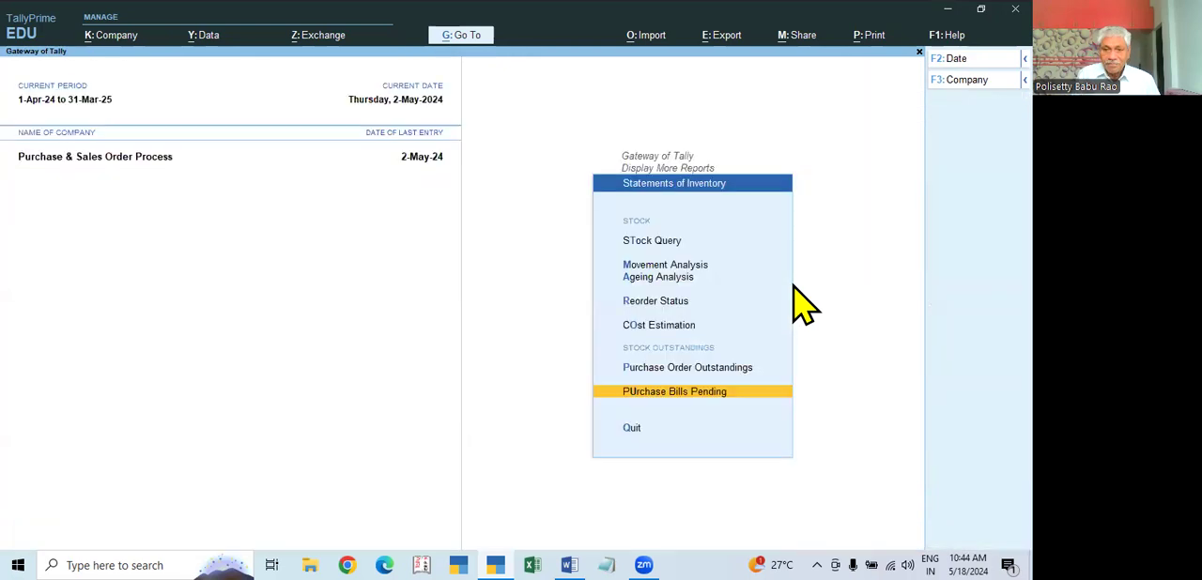
Step: Return to the Gateway of Tally, open voucher entry and switch to a new Purchase voucher
{"action": "key", "text": "Escape"}
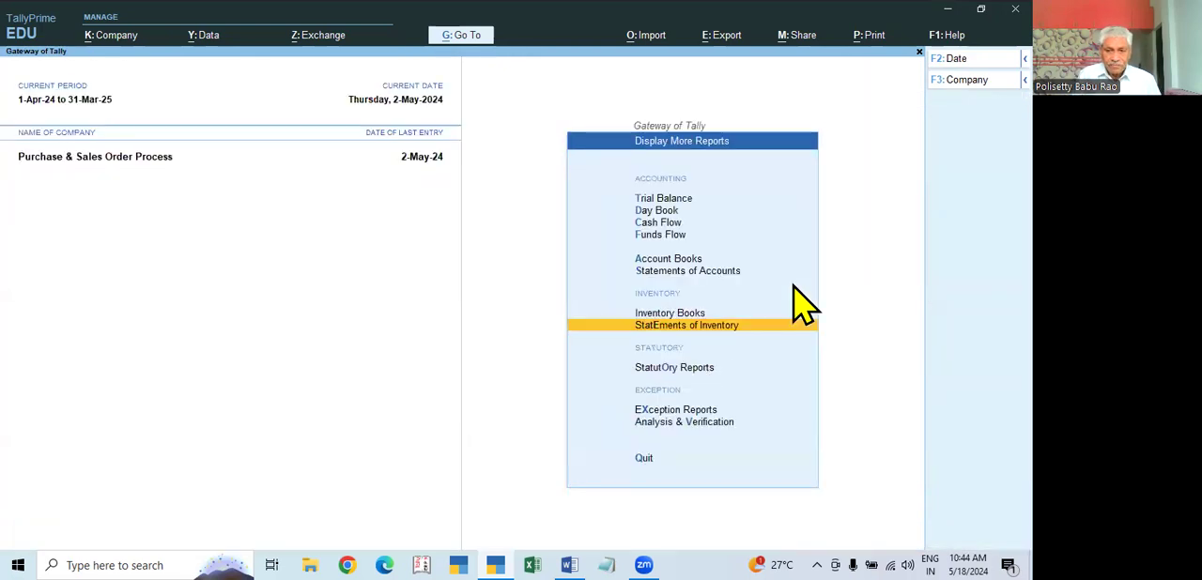
{"action": "key", "text": "Up"}
{"action": "key", "text": "Down"}
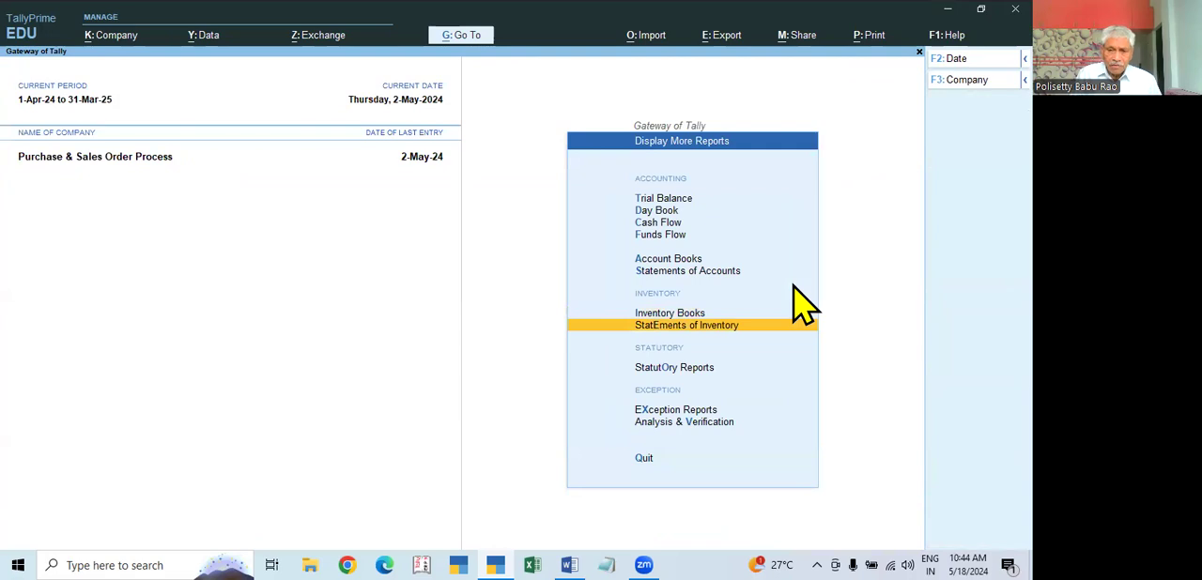
{"action": "key", "text": "Up"}
{"action": "key", "text": "Up"}
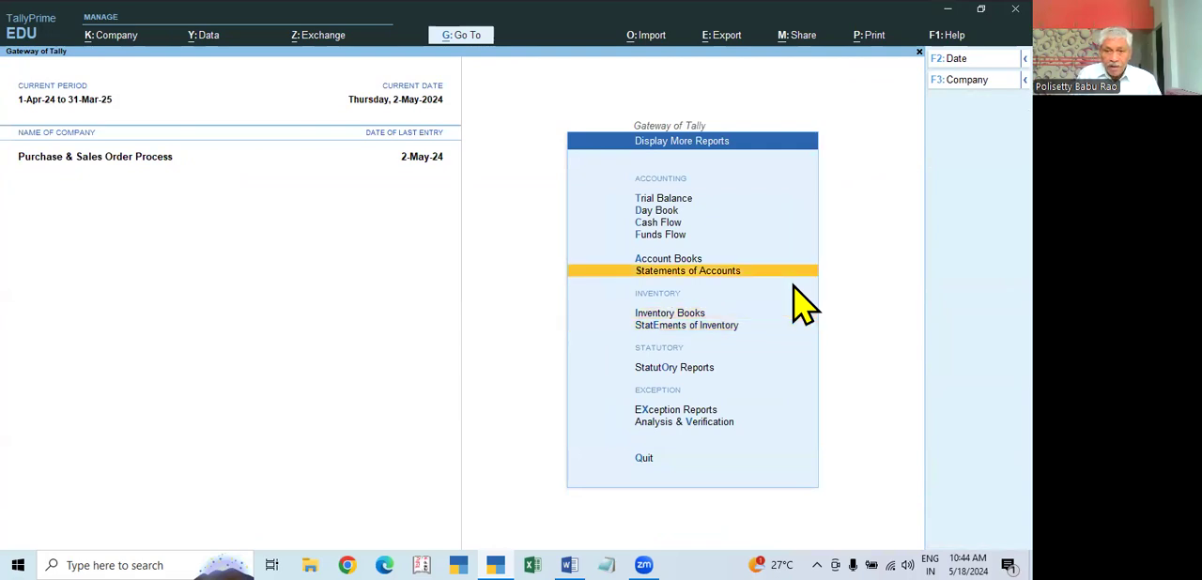
{"action": "key", "text": "Escape"}
{"action": "key", "text": "Up"}
{"action": "key", "text": "Up"}
{"action": "key", "text": "Up"}
{"action": "key", "text": "Up"}
{"action": "key", "text": "Up"}
{"action": "key", "text": "Up"}
{"action": "key", "text": "Up"}
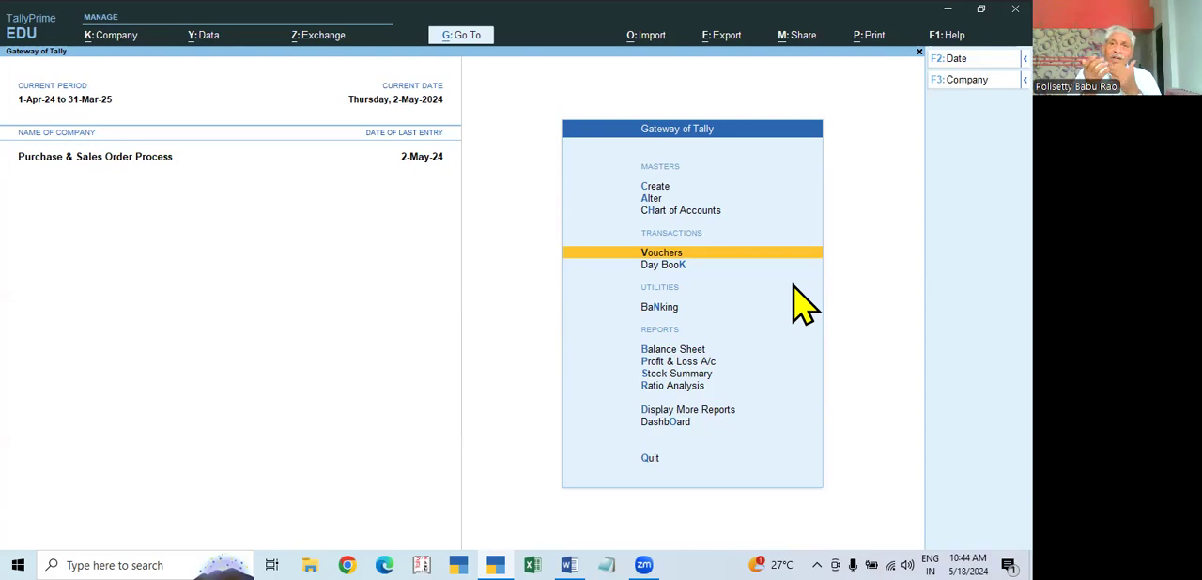
{"action": "key", "text": "Return"}
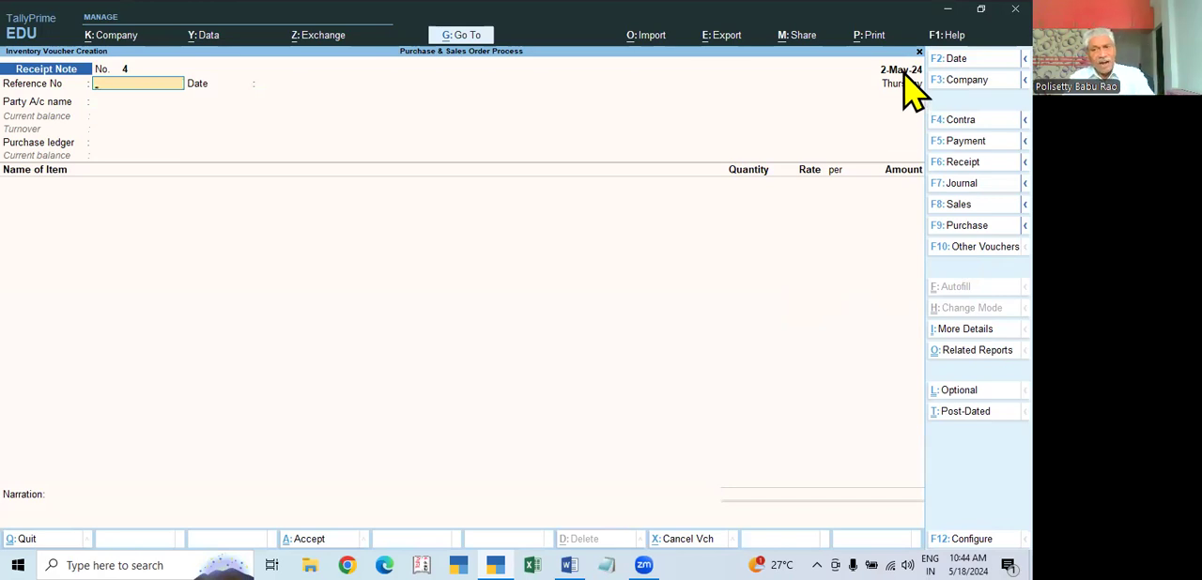
{"action": "left_click", "coordinate": [963, 225]}
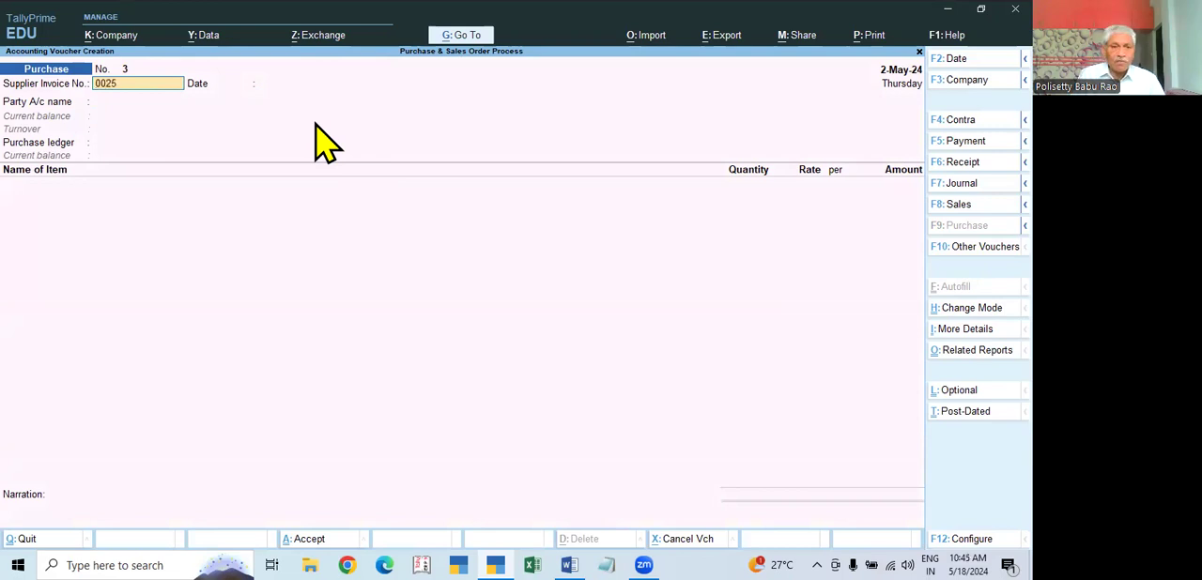
Step: Enter supplier invoice number 0025, keep the date 2-May-24 and choose Ramana Electronics as the party account
{"action": "type", "text": "0025"}
{"action": "key", "text": "Return"}
{"action": "key", "text": "Return"}
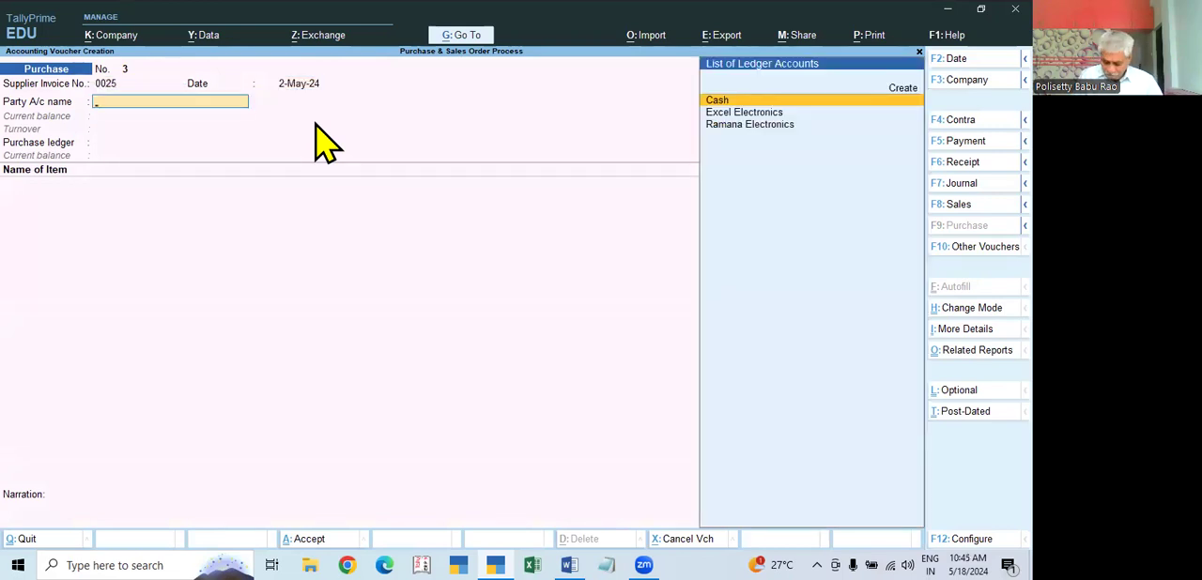
{"action": "key", "text": "Down"}
{"action": "key", "text": "Down"}
{"action": "key", "text": "Return"}
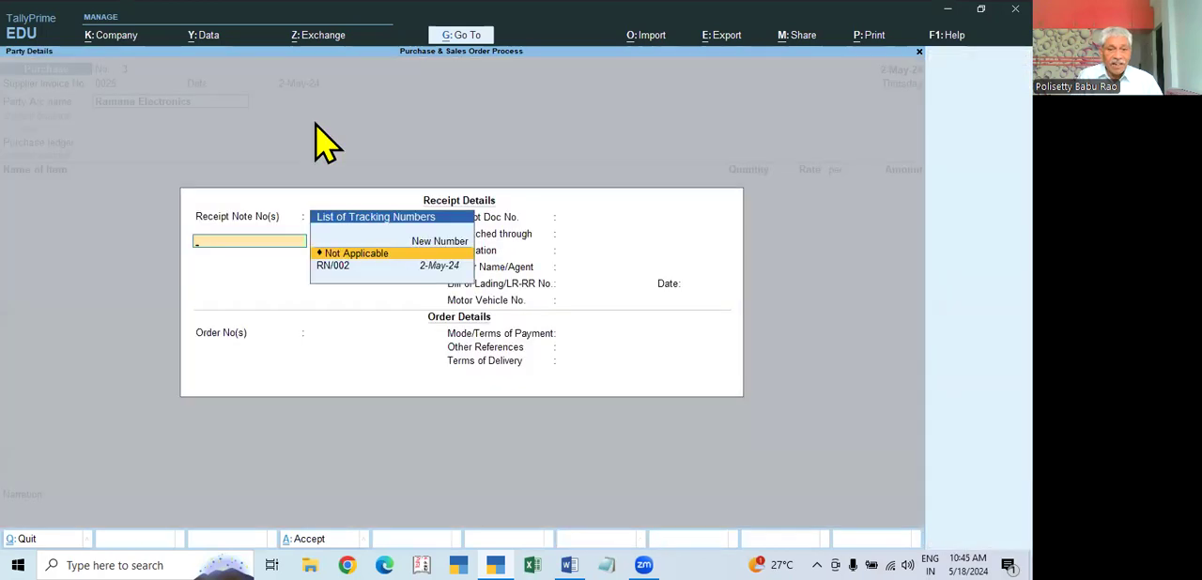
Step: Link the purchase to receipt note RN/002 and accept the receipt, order and party details it brings in
{"action": "left_click", "coordinate": [331, 268]}
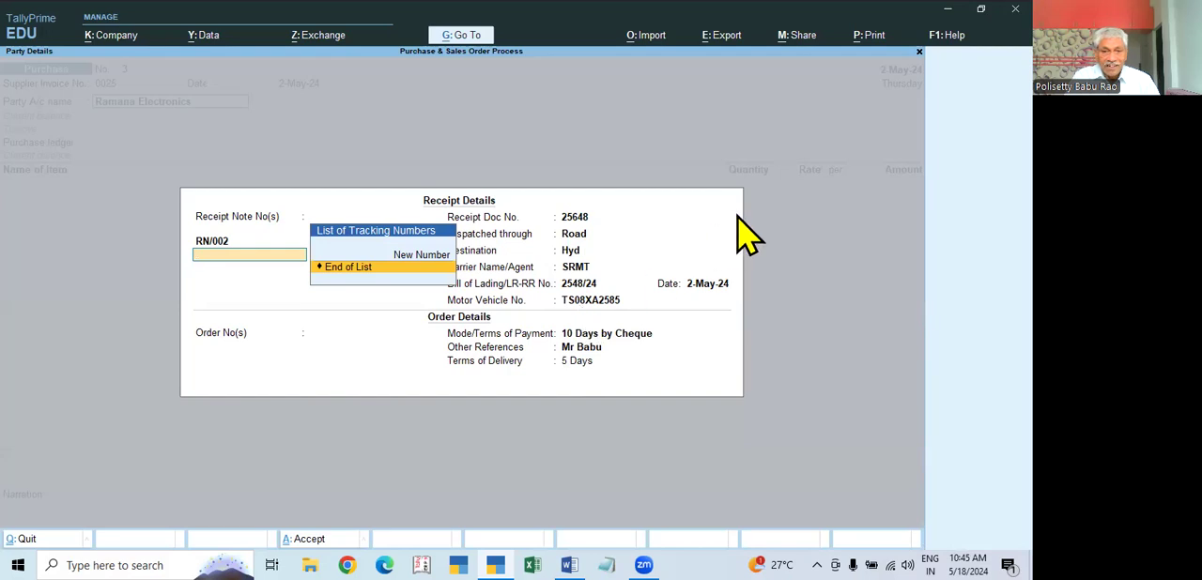
{"action": "key", "text": "Return"}
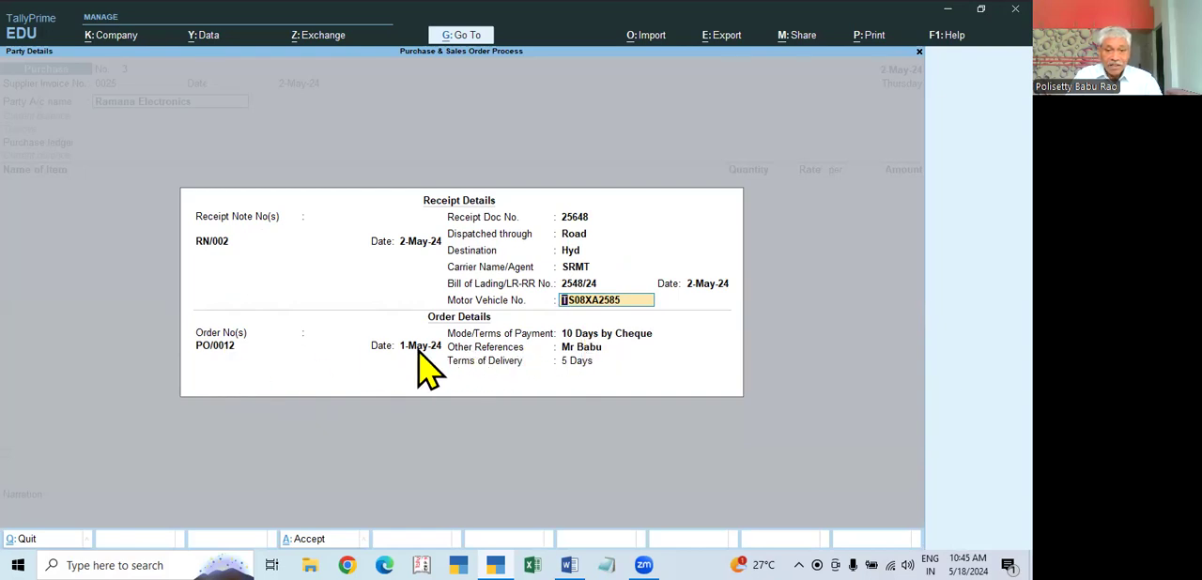
{"action": "key", "text": "ctrl+a"}
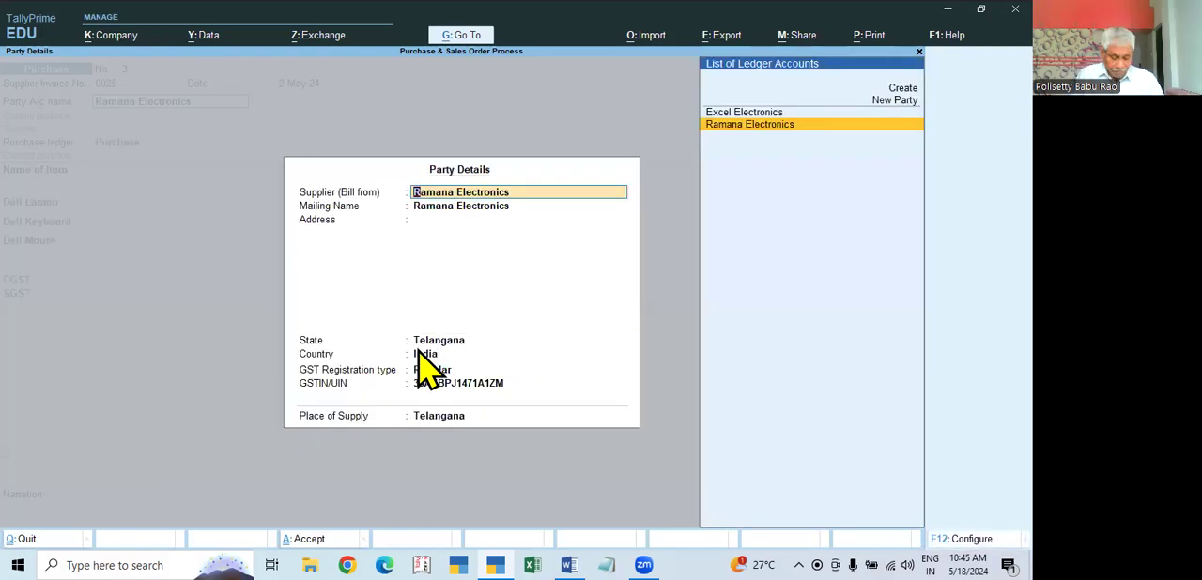
{"action": "key", "text": "ctrl+a"}
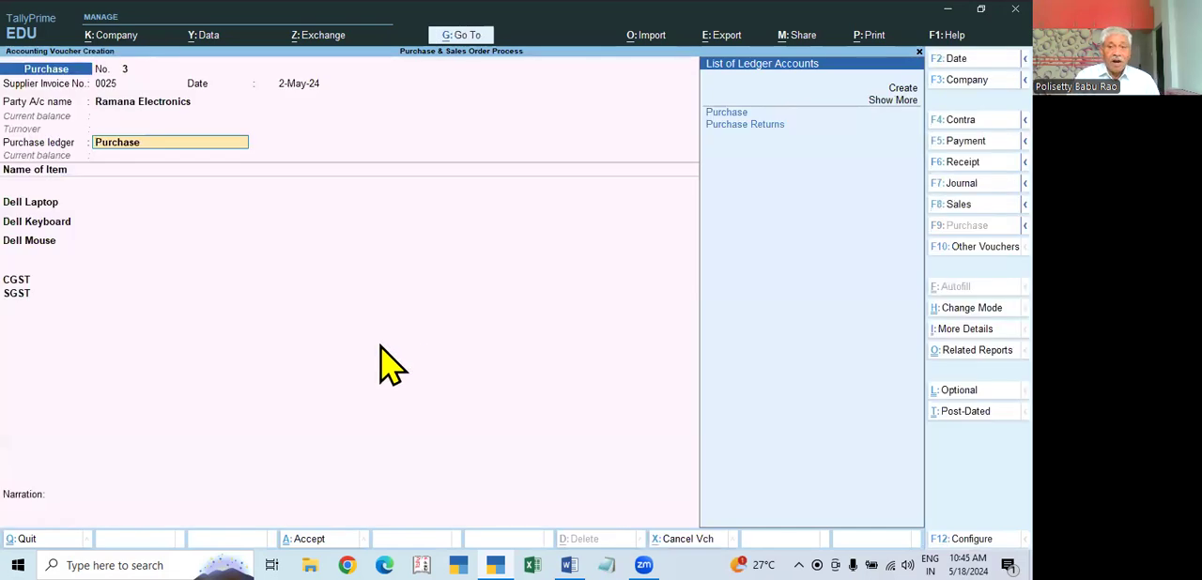
Step: Keep Purchase as the purchase ledger and confirm the Dell Laptop line of 18 PCS at 25,000.00
{"action": "key", "text": "Return"}
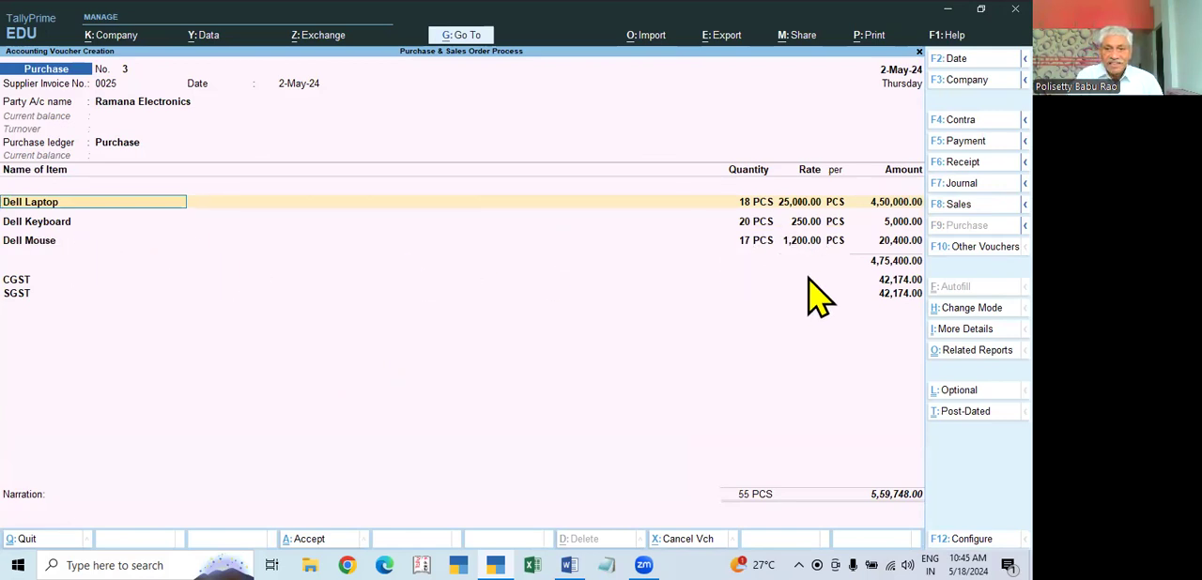
{"action": "key", "text": "Return"}
{"action": "key", "text": "Return"}
{"action": "key", "text": "Return"}
{"action": "key", "text": "Return"}
{"action": "key", "text": "Return"}
{"action": "key", "text": "Return"}
{"action": "key", "text": "Return"}
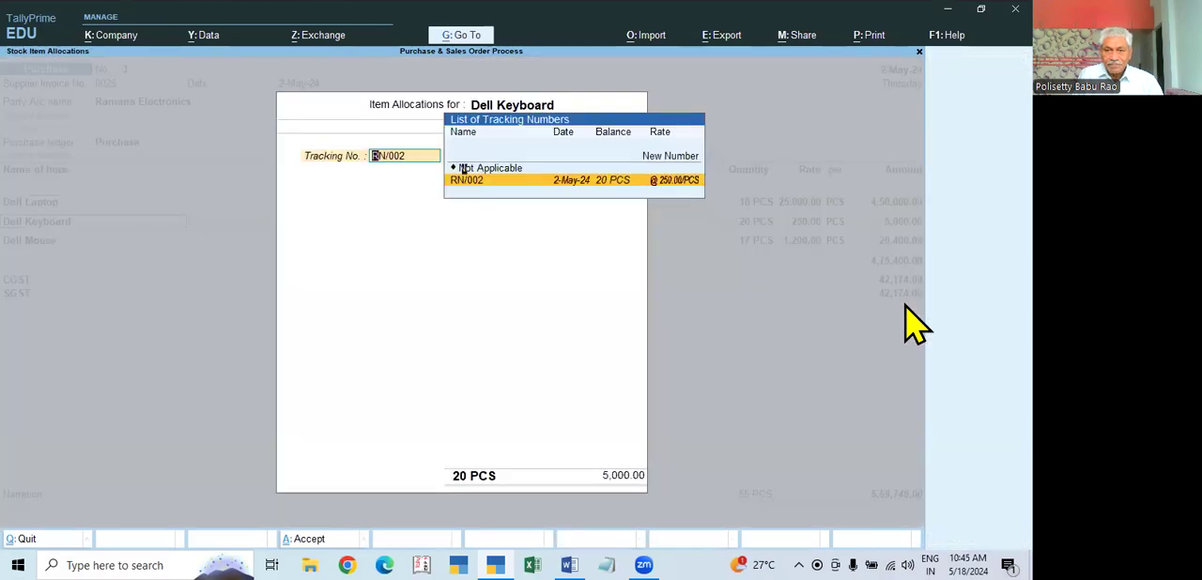
Step: Confirm the Dell Keyboard allocation of 20 PCS against RN/002 and the Dell Mouse line of 17 PCS
{"action": "key", "text": "Return"}
{"action": "key", "text": "Return"}
{"action": "key", "text": "Return"}
{"action": "key", "text": "Return"}
{"action": "key", "text": "Return"}
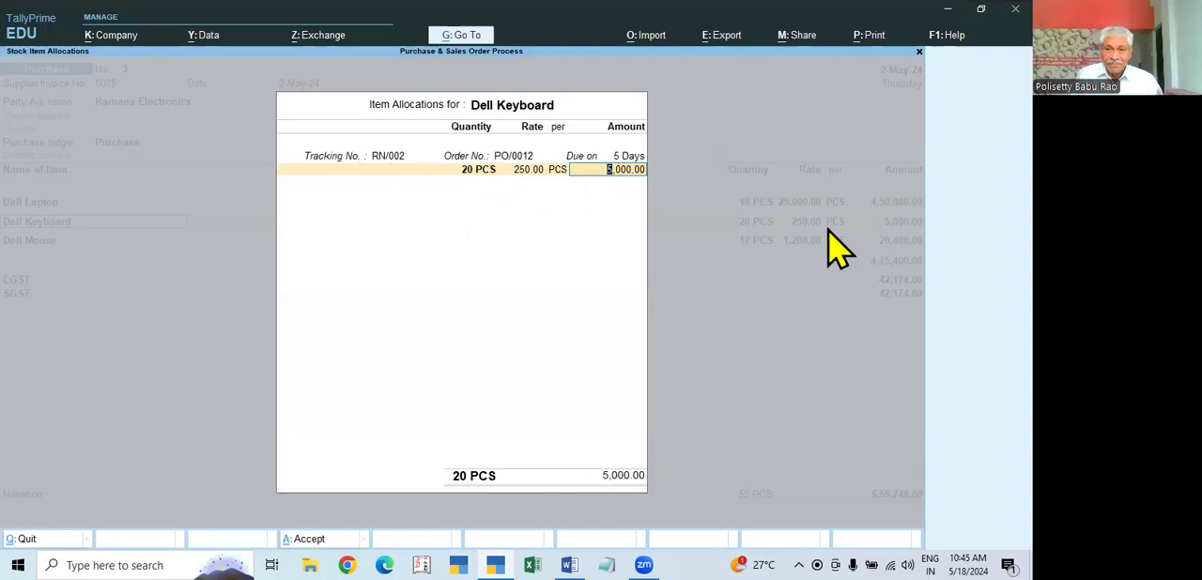
{"action": "key", "text": "Return"}
{"action": "key", "text": "Return"}
{"action": "key", "text": "Return"}
{"action": "key", "text": "Return"}
{"action": "key", "text": "Return"}
{"action": "key", "text": "Return"}
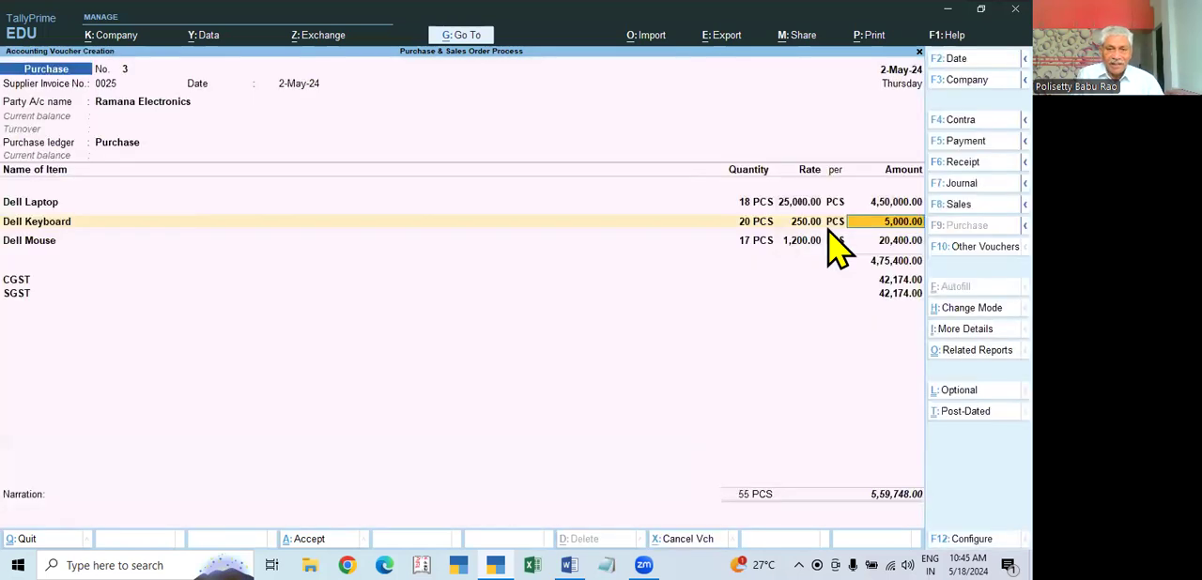
Step: Keep the CGST and SGST lines, accept the bill-wise details as New Ref and save the purchase voucher
{"action": "key", "text": "Return"}
{"action": "key", "text": "Return"}
{"action": "key", "text": "Return"}
{"action": "key", "text": "Return"}
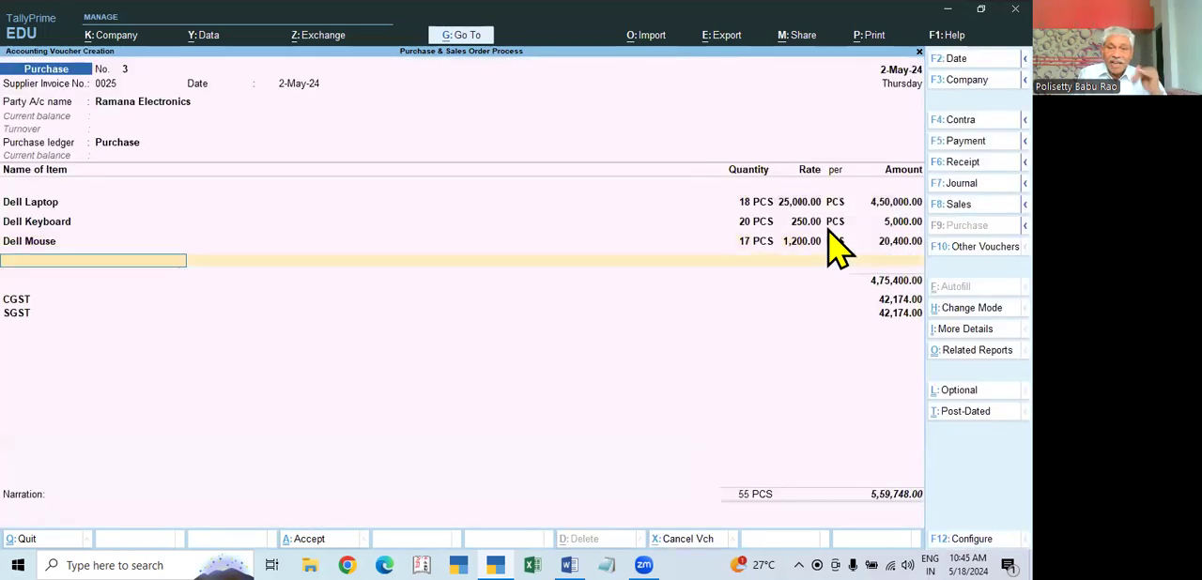
{"action": "key", "text": "Return"}
{"action": "key", "text": "Return"}
{"action": "key", "text": "Return"}
{"action": "key", "text": "Return"}
{"action": "key", "text": "Return"}
{"action": "key", "text": "Return"}
{"action": "key", "text": "Return"}
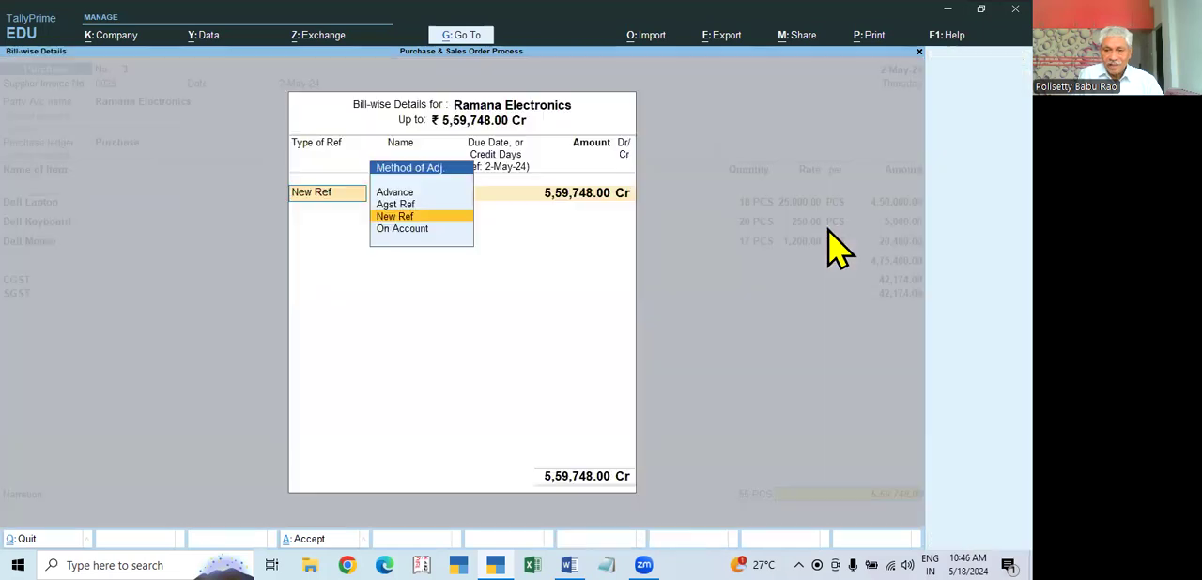
{"action": "key", "text": "Return"}
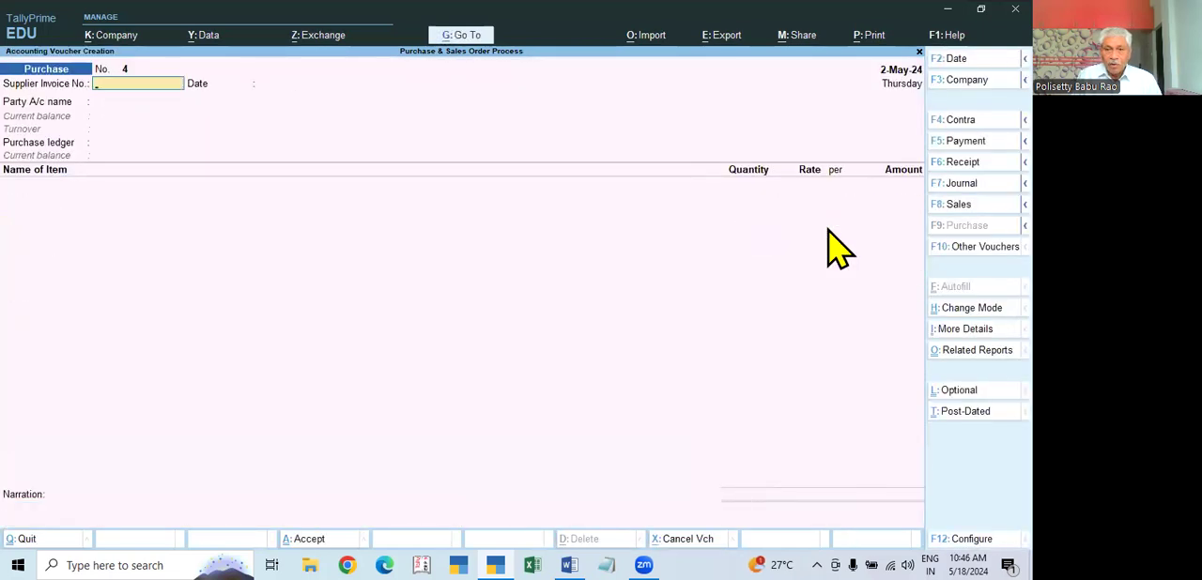
Step: View the Day Book for 1-Apr-24 to 2-May-24 with the Ramana Electronics vouchers, and close it
{"action": "key", "text": "Escape"}
{"action": "key", "text": "Down"}
{"action": "key", "text": "Return"}
{"action": "key", "text": "F2"}
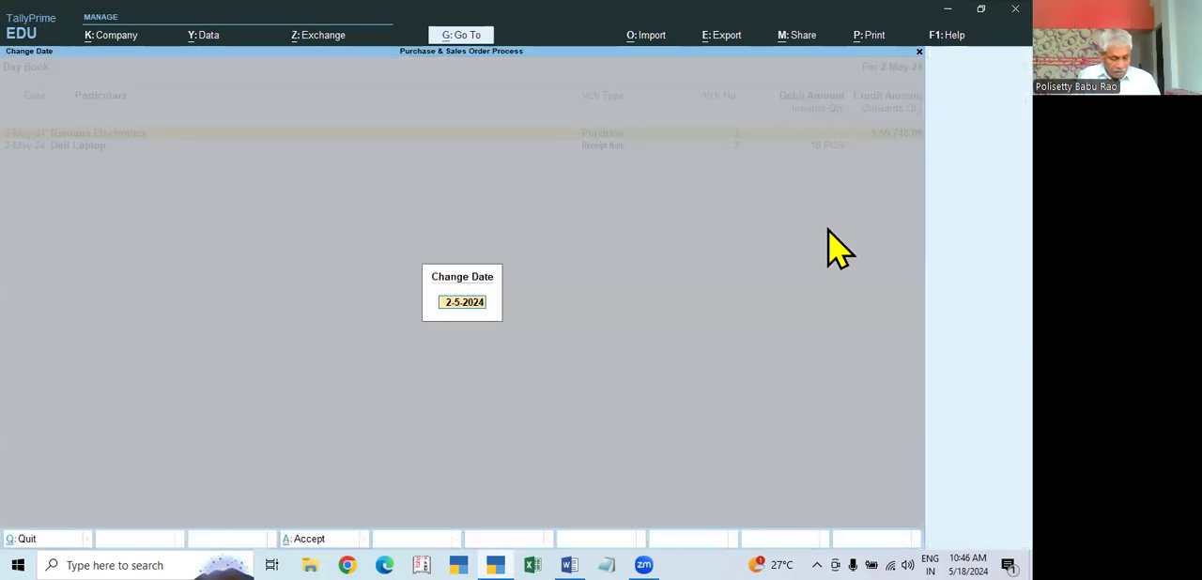
{"action": "key", "text": "BackSpace"}
{"action": "key", "text": "Return"}
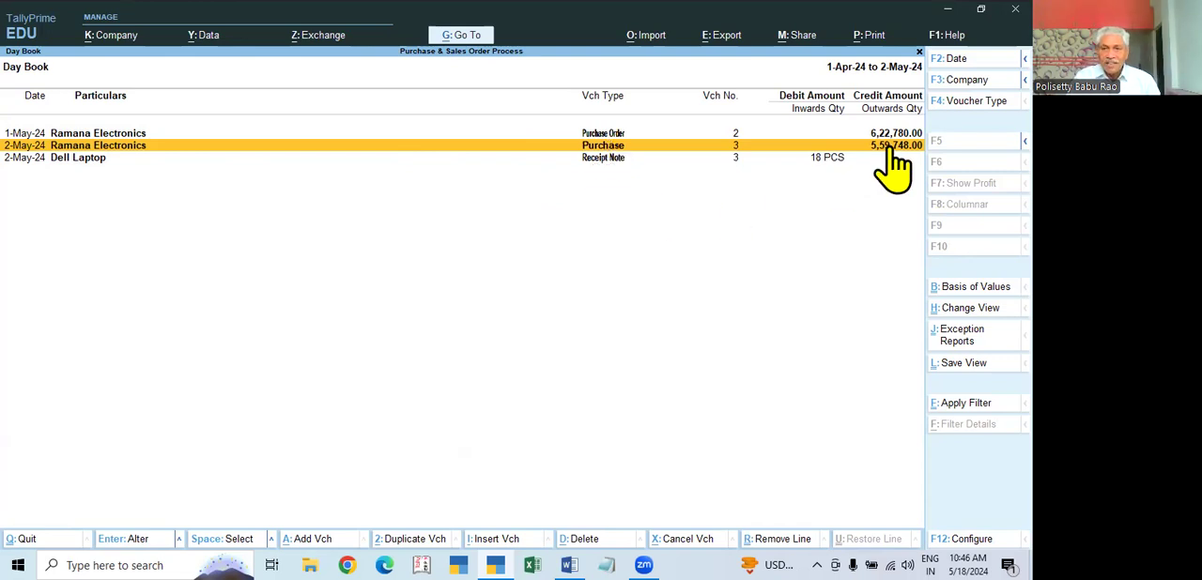
{"action": "key", "text": "Escape"}
Step: View the Profit & Loss A/c in detailed form to check purchases and closing stock by item, and close it
{"action": "key", "text": "Down"}
{"action": "key", "text": "Down"}
{"action": "key", "text": "Down"}
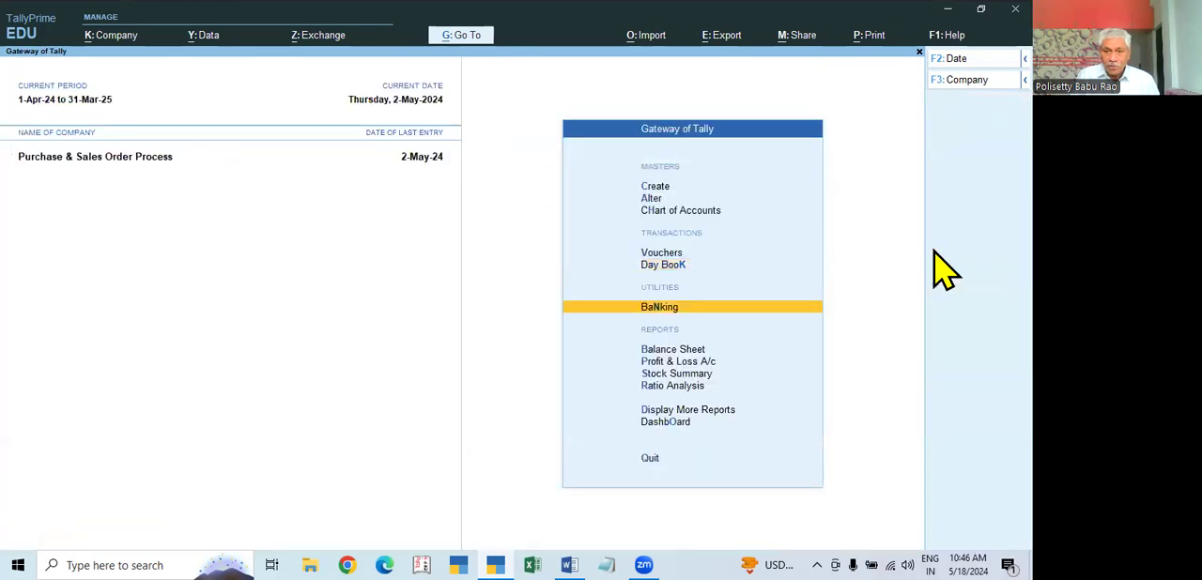
{"action": "key", "text": "Return"}
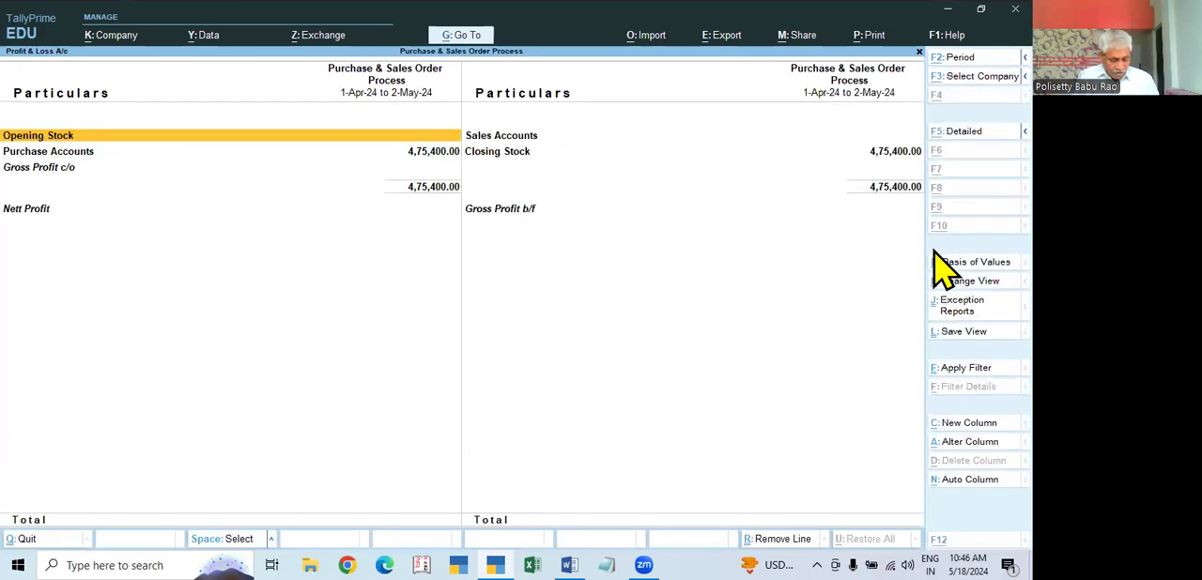
{"action": "key", "text": "alt+F5"}
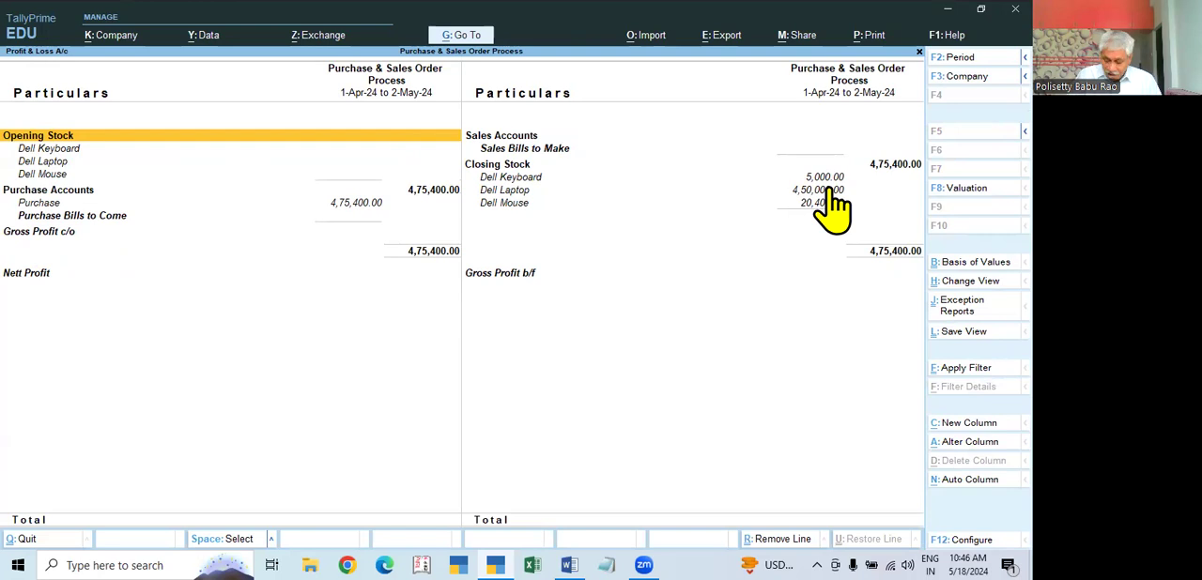
{"action": "key", "text": "Escape"}
Step: View the closing quantities and values in the Stock Summary and close it
{"action": "key", "text": "Down"}
{"action": "key", "text": "Return"}
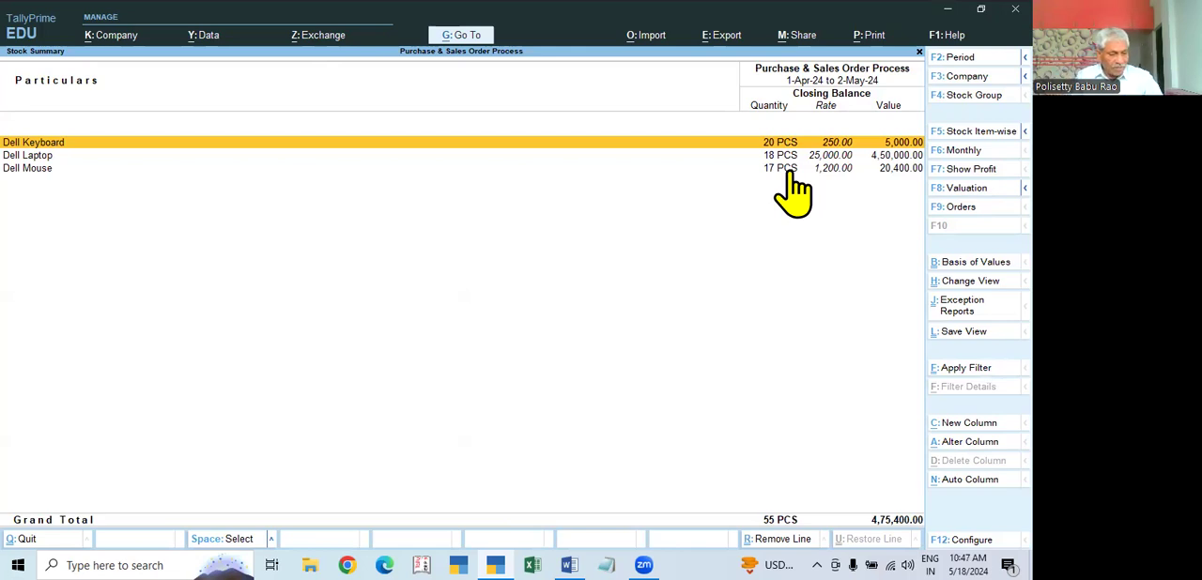
{"action": "key", "text": "Escape"}
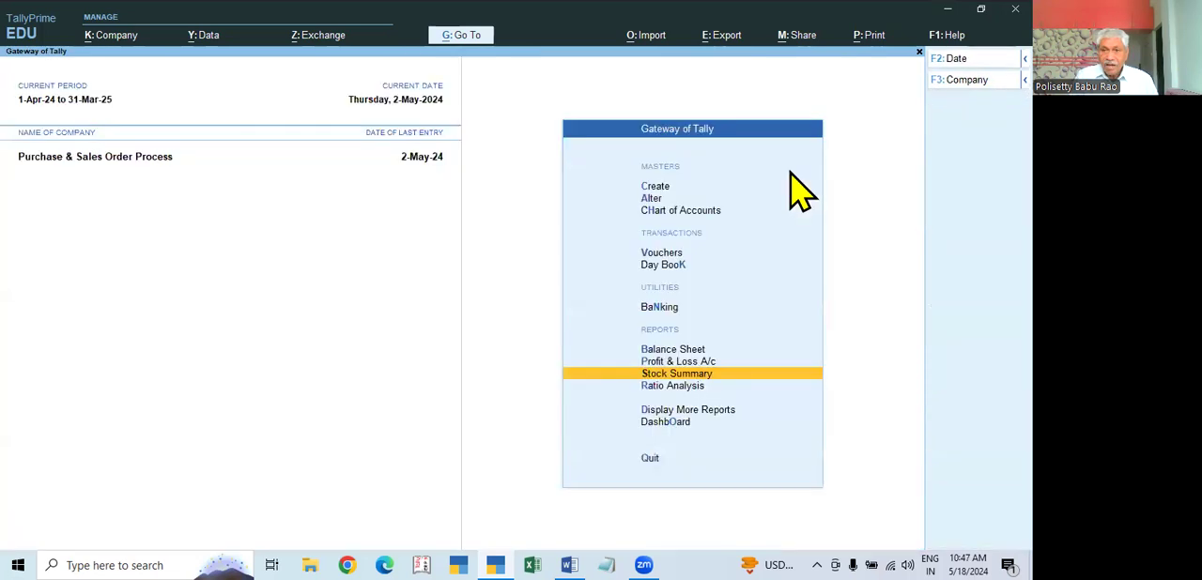
Step: Open the Statements of Inventory under Display More Reports
{"action": "key", "text": "Down"}
{"action": "key", "text": "Down"}
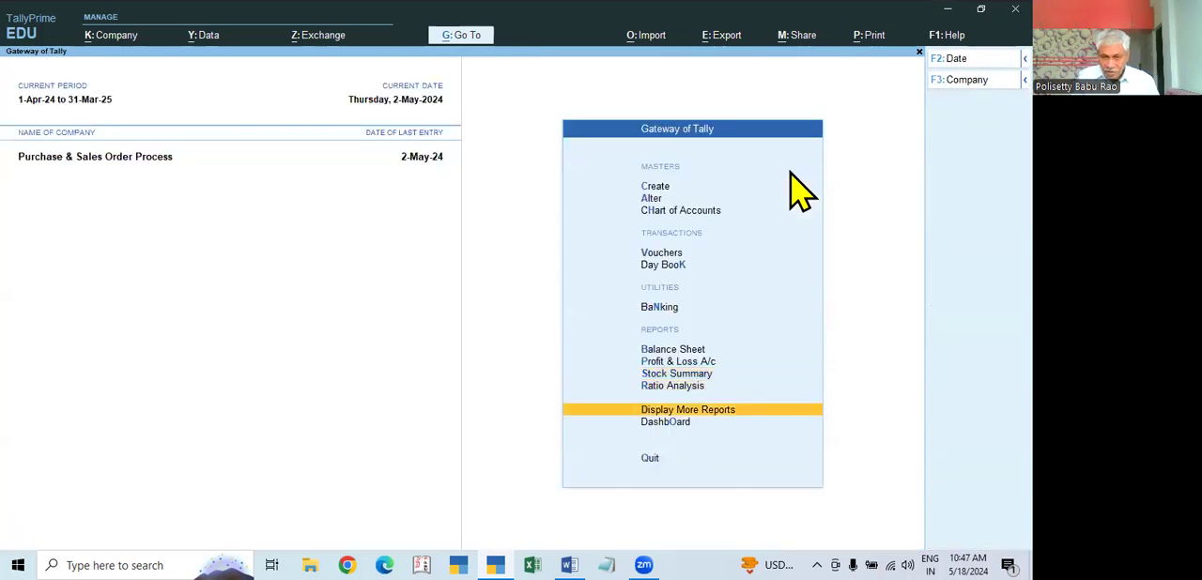
{"action": "key", "text": "Return"}
{"action": "key", "text": "Down"}
{"action": "key", "text": "Down"}
{"action": "key", "text": "Down"}
{"action": "key", "text": "Down"}
{"action": "key", "text": "Down"}
{"action": "key", "text": "Down"}
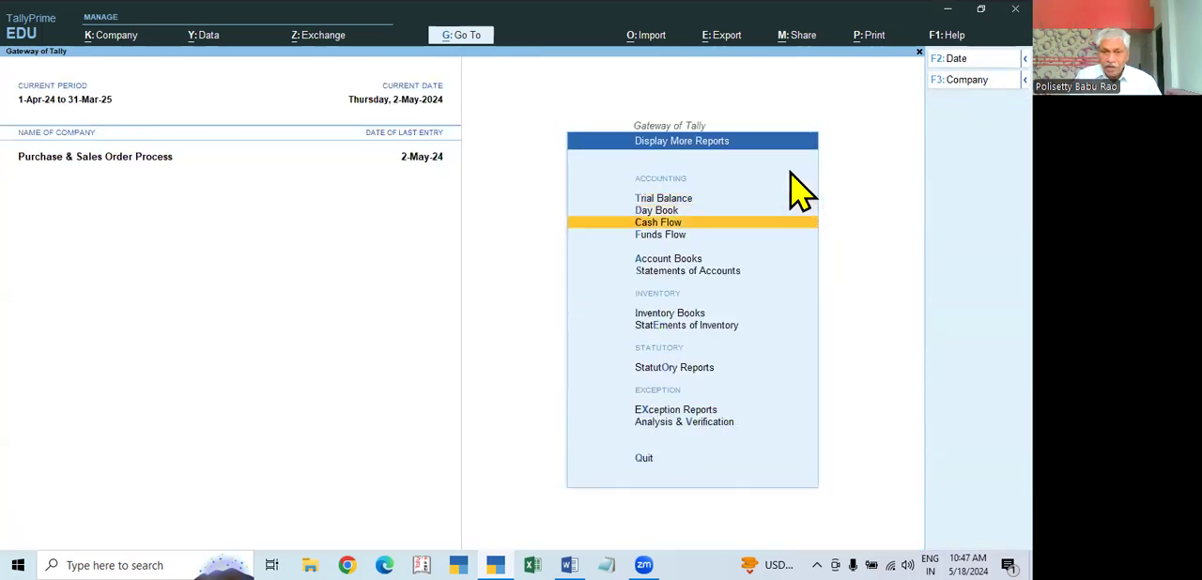
{"action": "key", "text": "Return"}
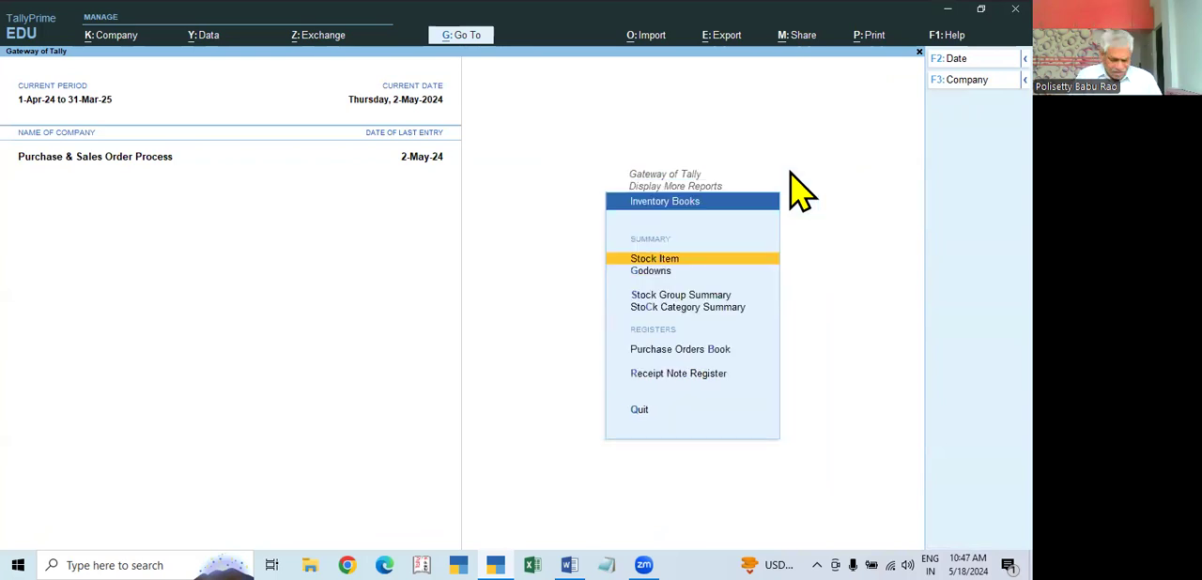
{"action": "key", "text": "Escape"}
{"action": "key", "text": "Down"}
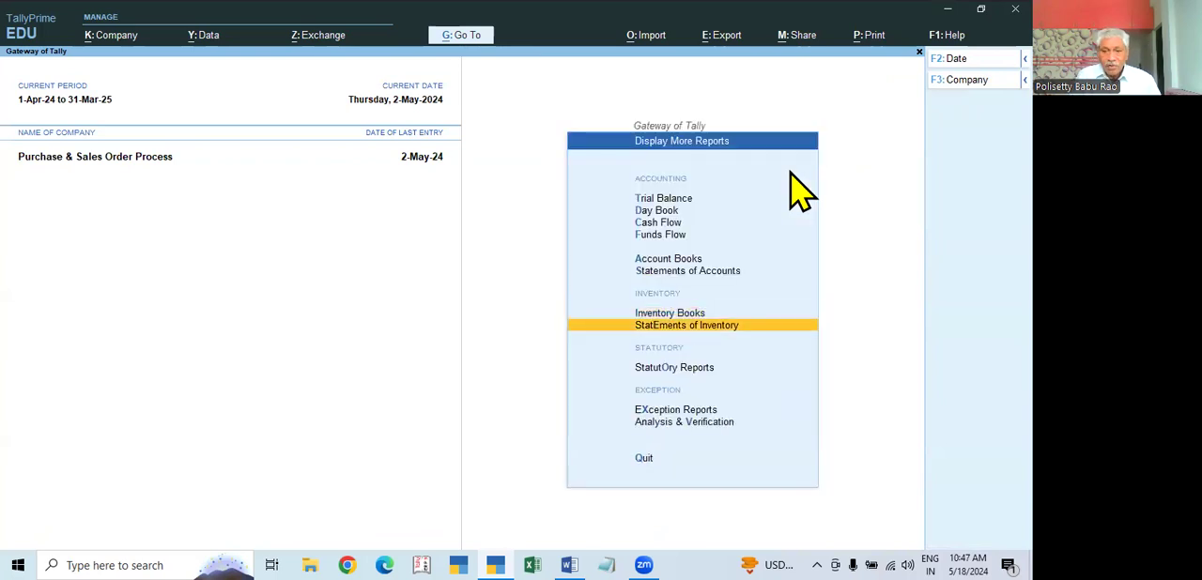
{"action": "key", "text": "Return"}
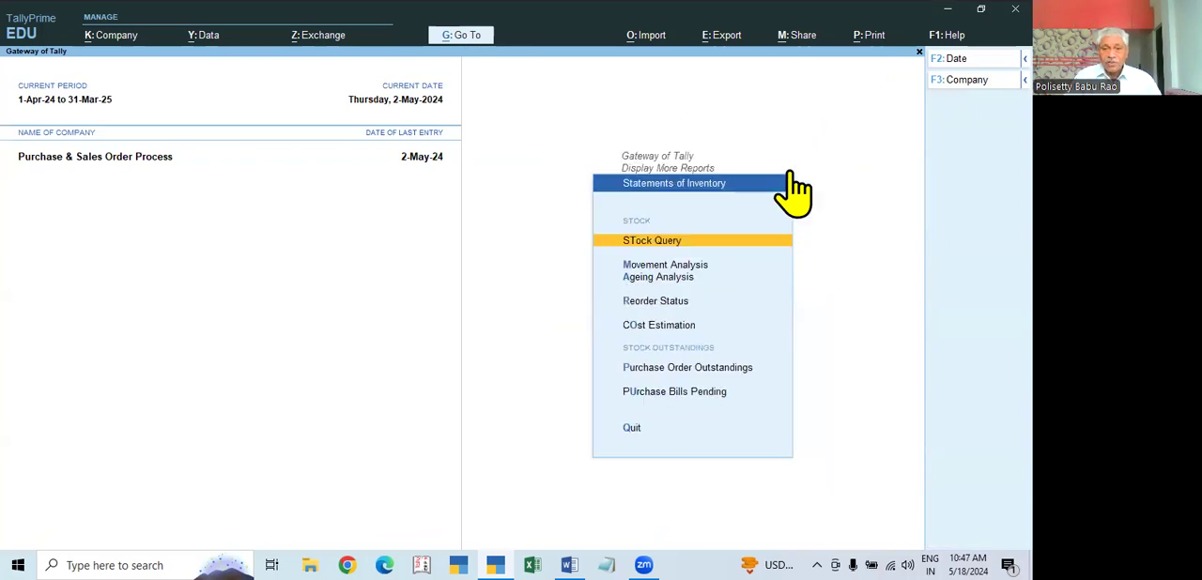
Step: Open the Purchase Order Outstandings, include all orders to check the undelivered quantities, and close the report
{"action": "left_click", "coordinate": [714, 369]}
{"action": "left_click", "coordinate": [669, 359]}
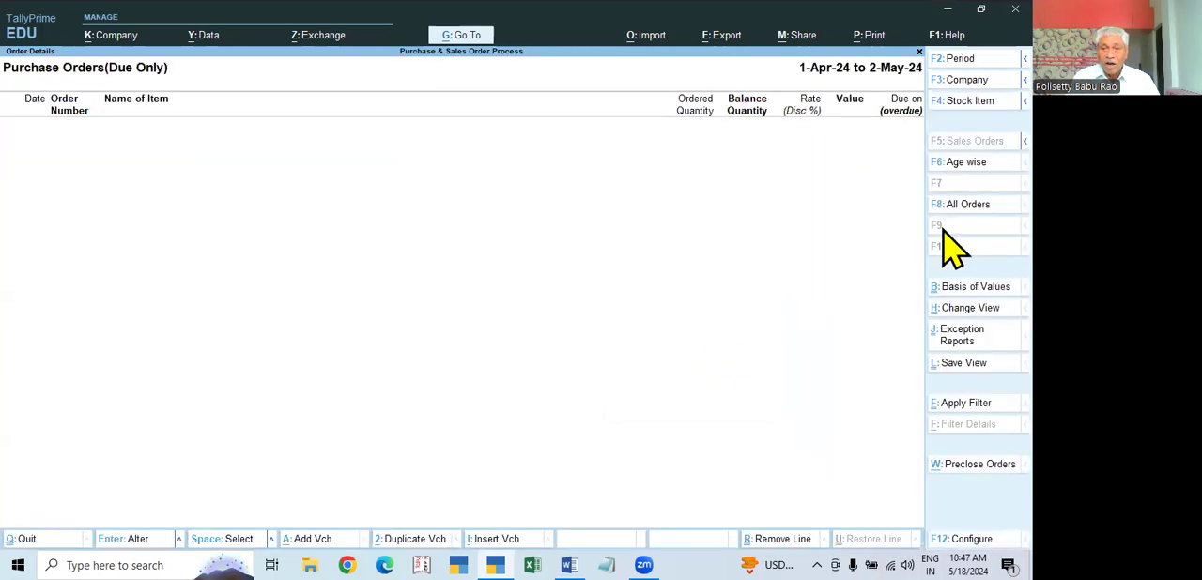
{"action": "left_click", "coordinate": [960, 204]}
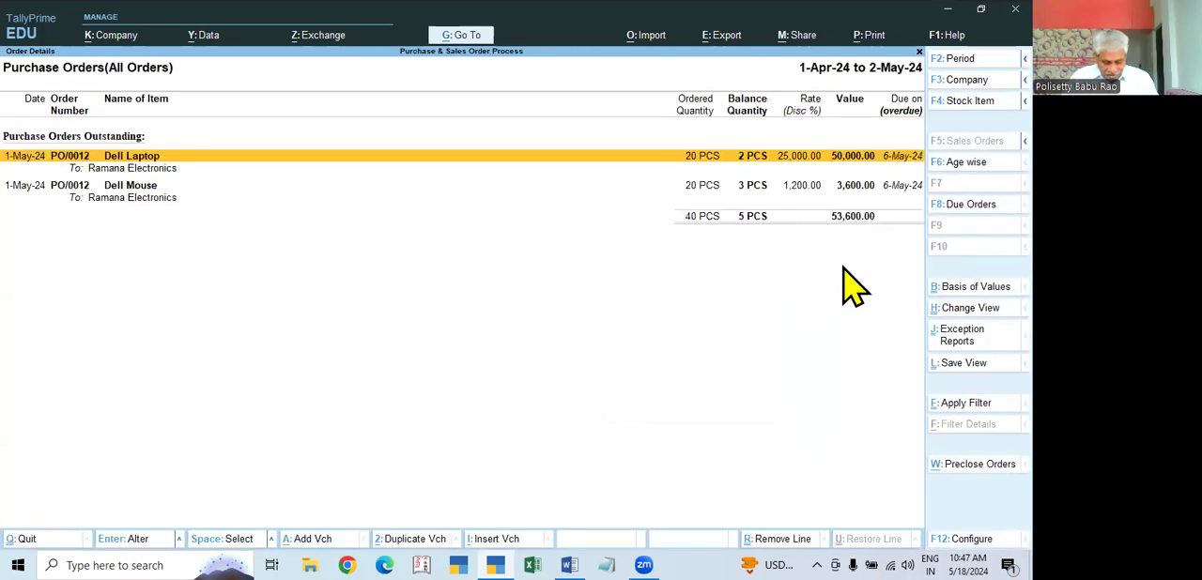
{"action": "key", "text": "Escape"}
Step: Check the Purchase Bills Pending statement for goods still awaiting a bill, and close it
{"action": "key", "text": "Down"}
{"action": "key", "text": "Return"}
{"action": "key", "text": "Down"}
{"action": "key", "text": "Return"}
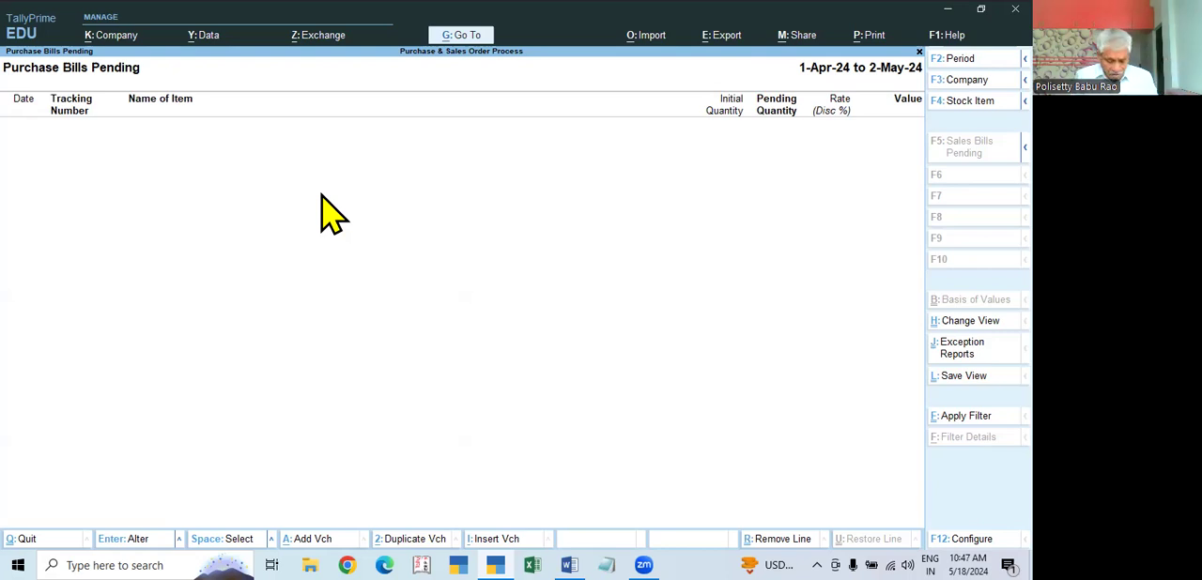
{"action": "key", "text": "Escape"}
{"action": "key", "text": "Escape"}
{"action": "key", "text": "Escape"}
Step: Return to the Gateway of Tally and open the Profit & Loss A/c
{"action": "key", "text": "Up"}
{"action": "key", "text": "Up"}
{"action": "key", "text": "Up"}
{"action": "key", "text": "Up"}
{"action": "key", "text": "Up"}
{"action": "key", "text": "Down"}
{"action": "key", "text": "Down"}
{"action": "key", "text": "Return"}
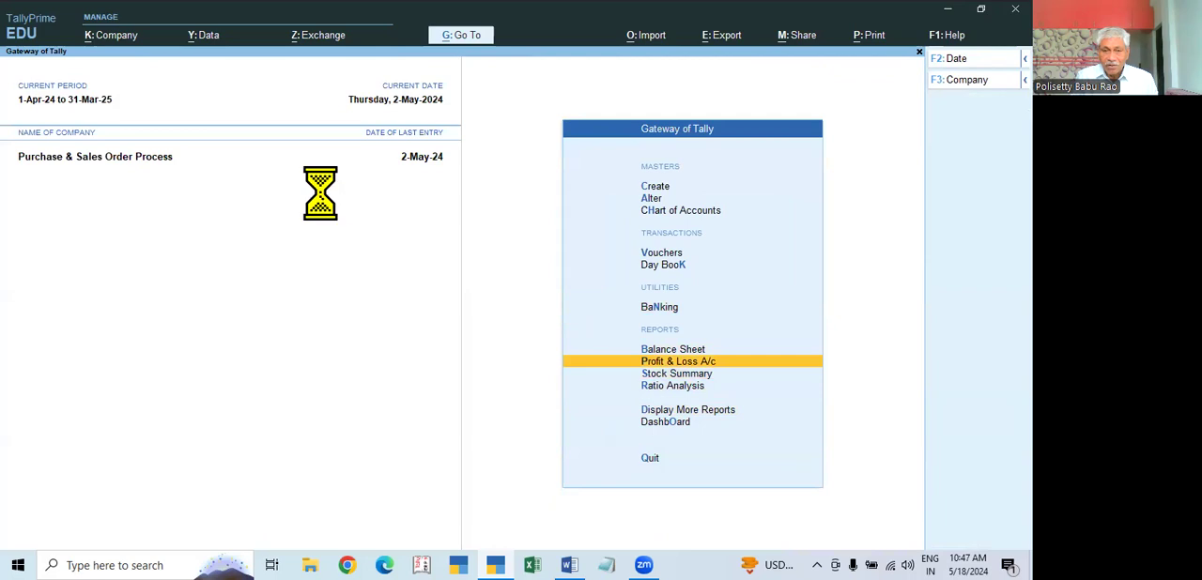
Step: Expand the Profit & Loss A/c to its detailed view to check purchases and closing stock by item, and close the report
{"action": "key", "text": "alt+F1"}
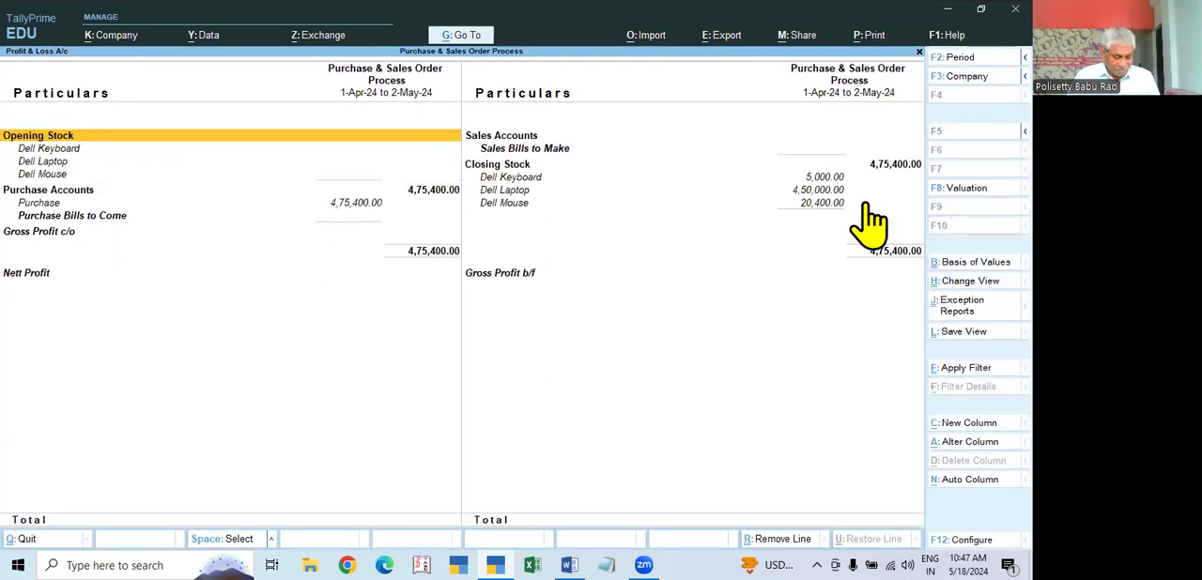
{"action": "key", "text": "Escape"}
{"action": "key", "text": "Escape"}
{"action": "key", "text": "Escape"}
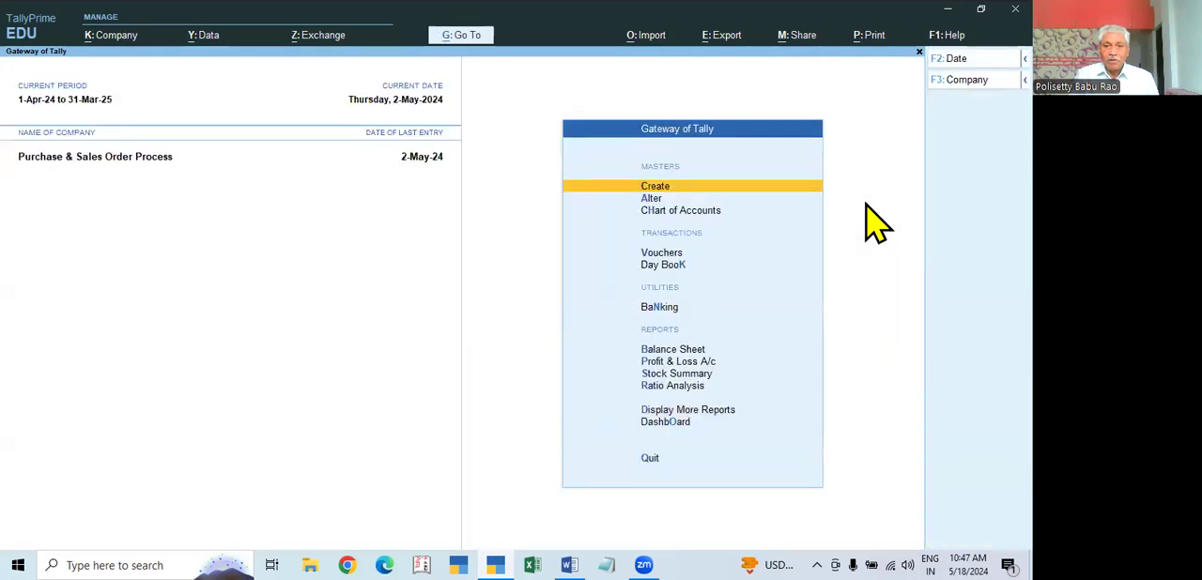
{"action": "key", "text": "Down"}
{"action": "key", "text": "Down"}
{"action": "key", "text": "Down"}
{"action": "key", "text": "Down"}
{"action": "key", "text": "Down"}
{"action": "key", "text": "Down"}
{"action": "key", "text": "Down"}
{"action": "key", "text": "Down"}
{"action": "key", "text": "Down"}
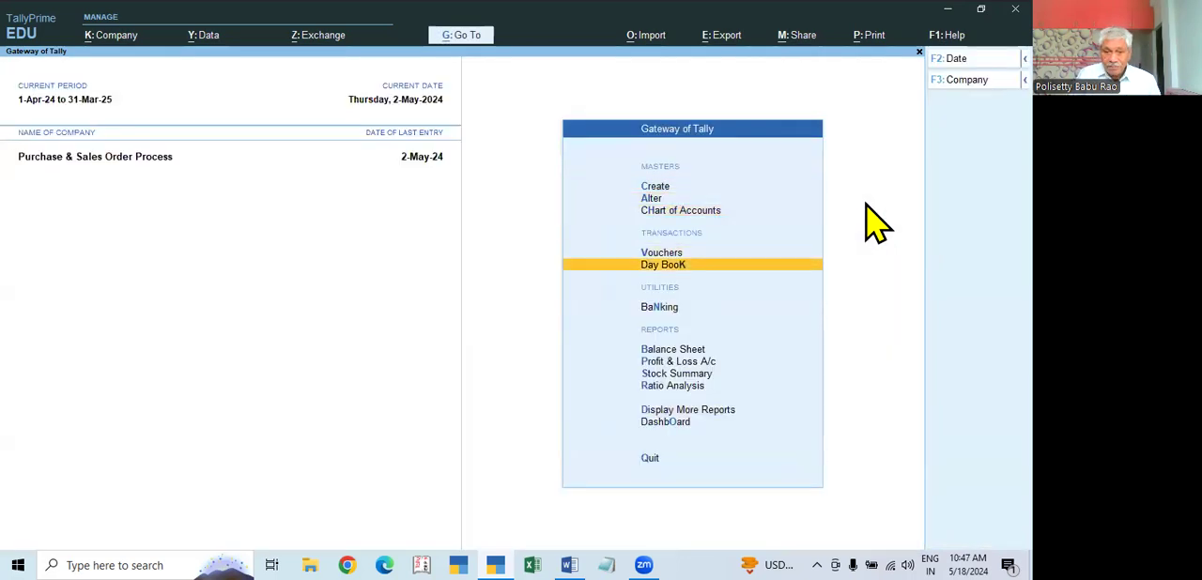
{"action": "key", "text": "Down"}
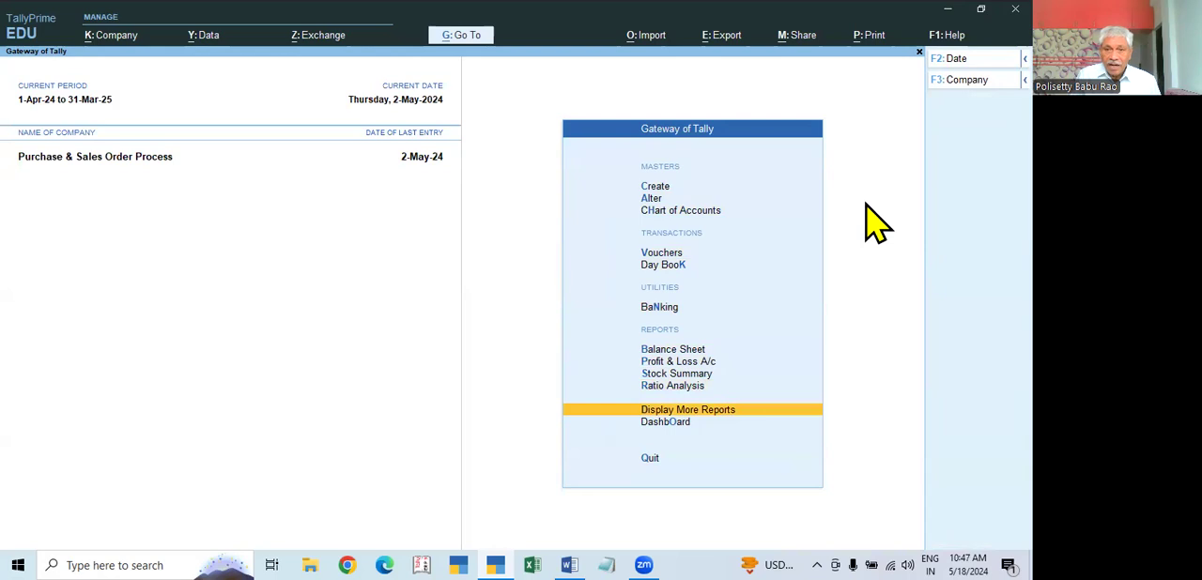
{"action": "key", "text": "Escape"}
{"action": "key", "text": "Escape"}
Step: Open voucher entry from the Gateway of Tally, switch to a Debit Note, and view the available voucher types
{"action": "key", "text": "Down"}
{"action": "key", "text": "Down"}
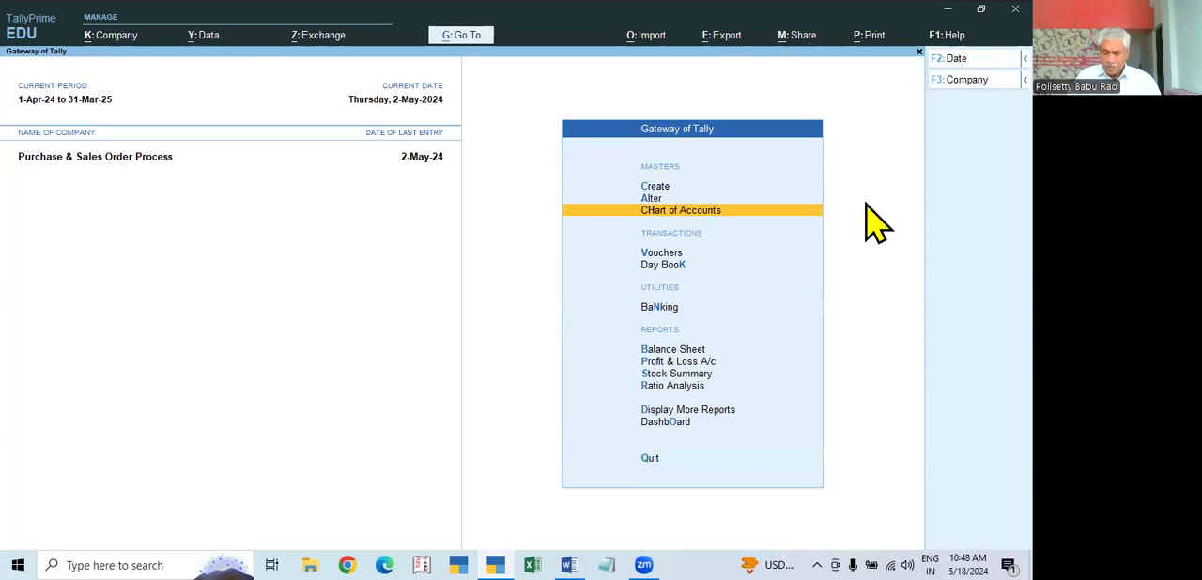
{"action": "key", "text": "Down"}
{"action": "key", "text": "Down"}
{"action": "key", "text": "Up"}
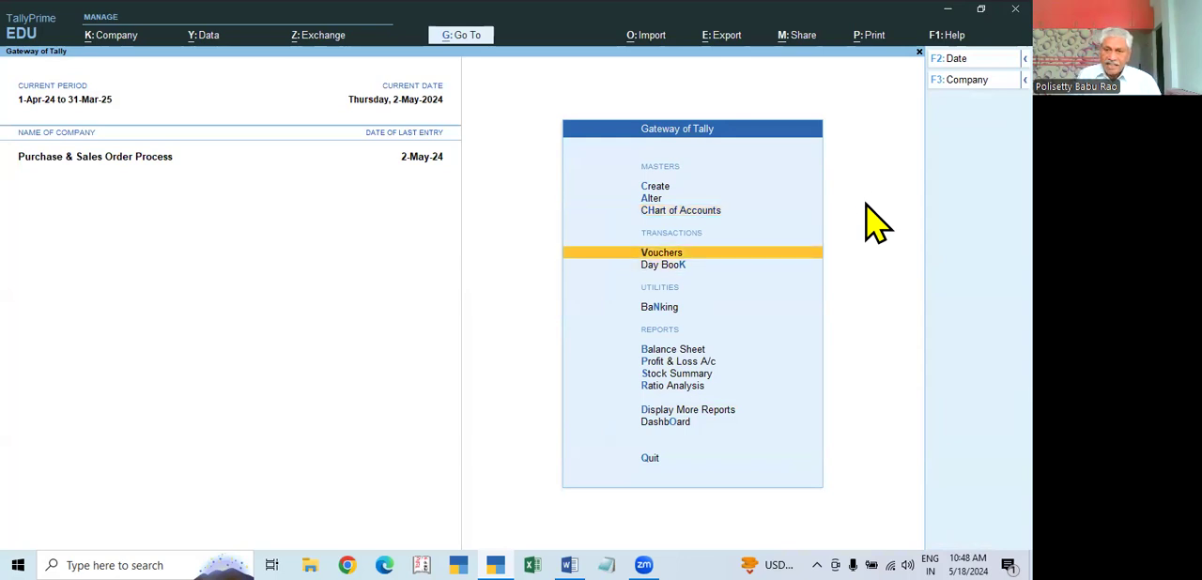
{"action": "key", "text": "Return"}
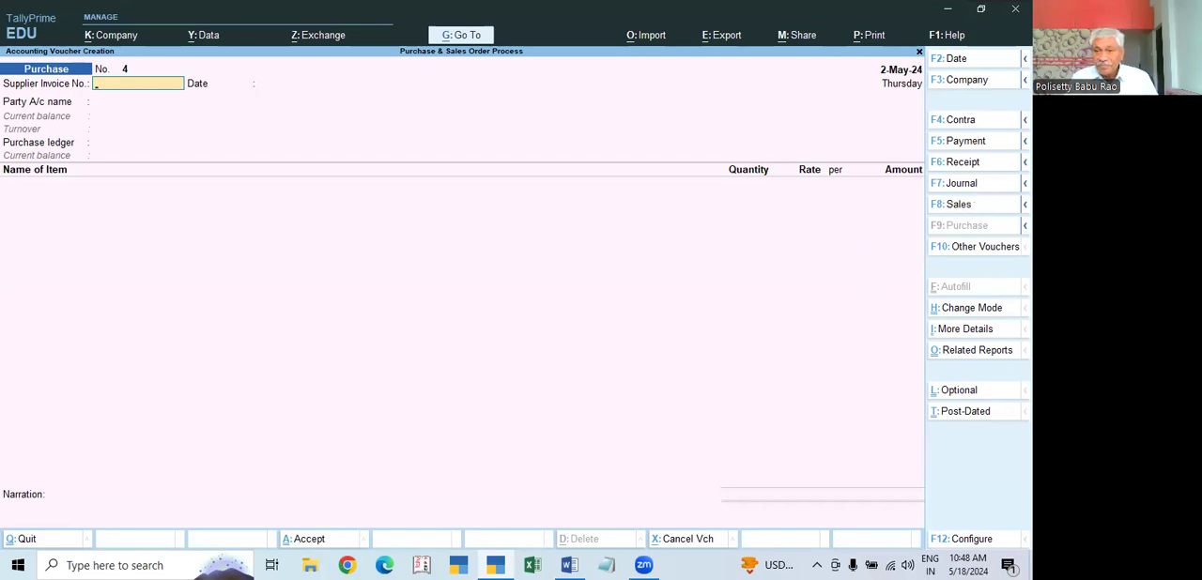
{"action": "mouse_move", "coordinate": [1025, 163]}
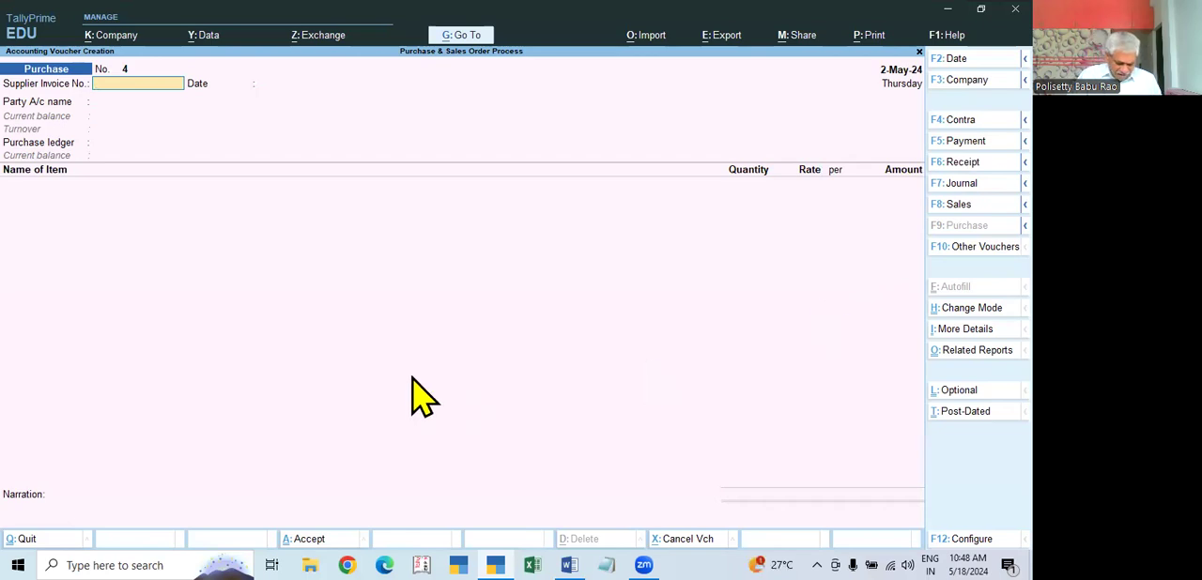
{"action": "key", "text": "ctrl"}
{"action": "key", "text": "ctrl+f5"}
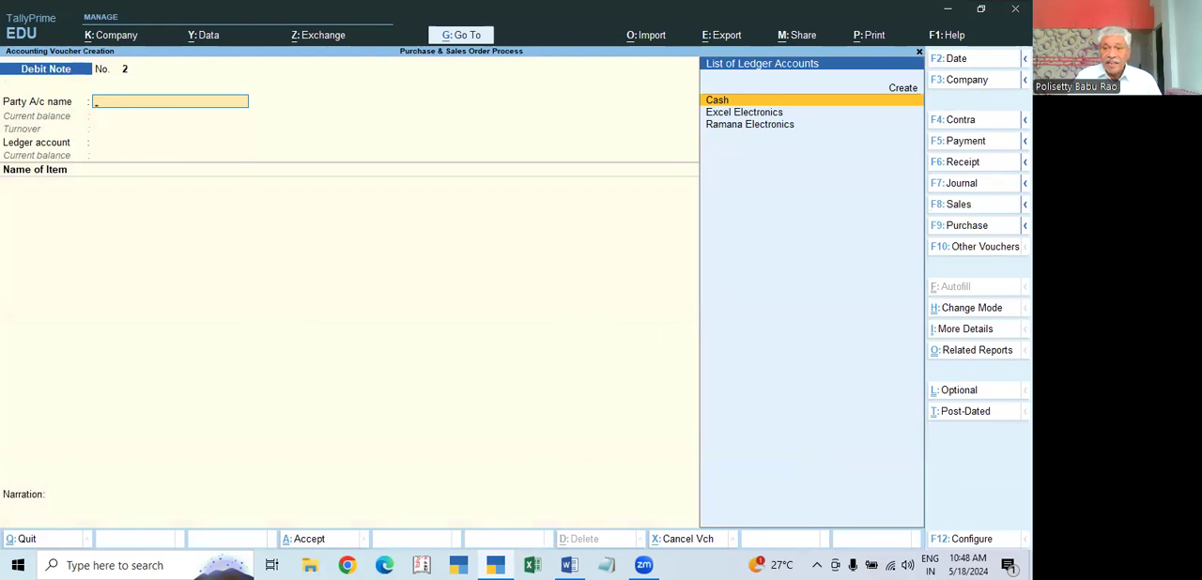
{"action": "left_click", "coordinate": [977, 246]}
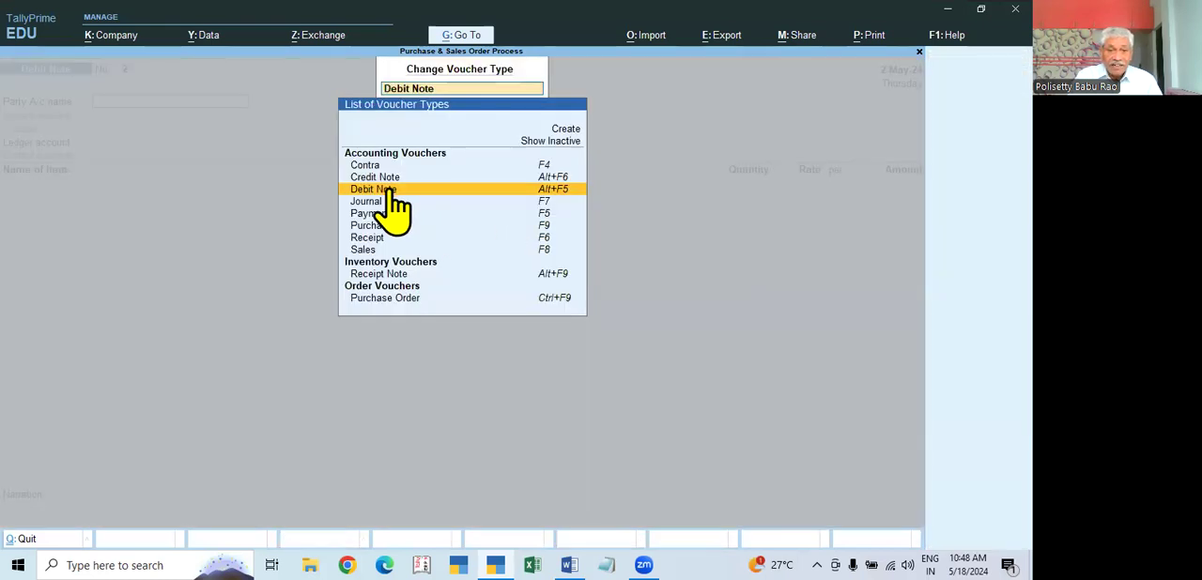
{"action": "key", "text": "Escape"}
{"action": "key", "text": "Escape"}
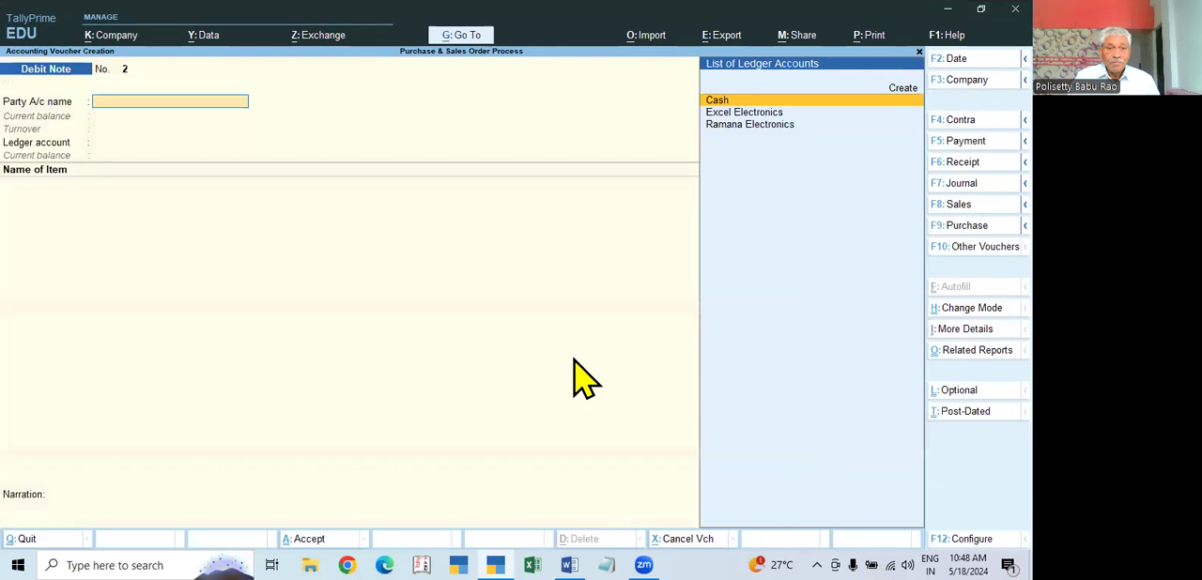
Step: Set Ramana Electronics as the debit note's party with tracking number Not Applicable, and accept its party details
{"action": "left_click", "coordinate": [761, 128]}
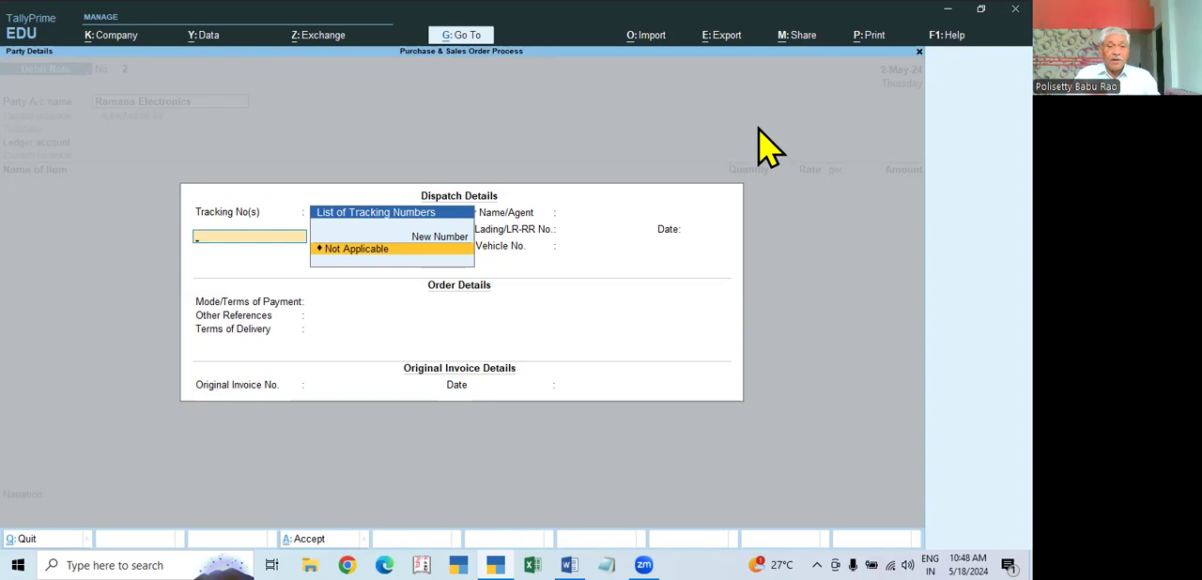
{"action": "key", "text": "Return"}
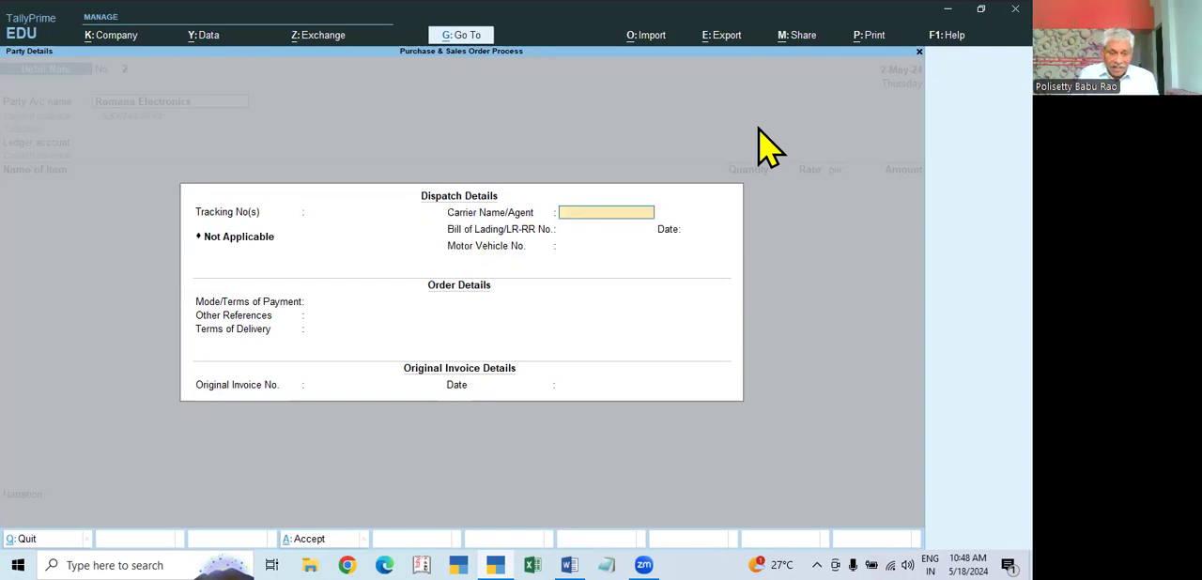
{"action": "key", "text": "Escape"}
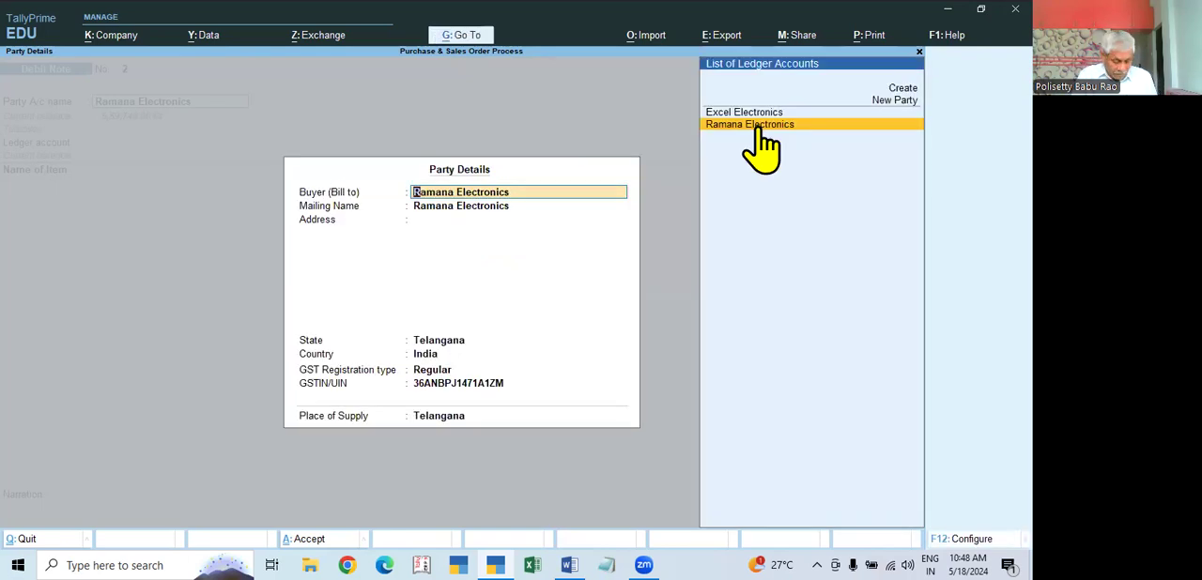
{"action": "key", "text": "ctrl+a"}
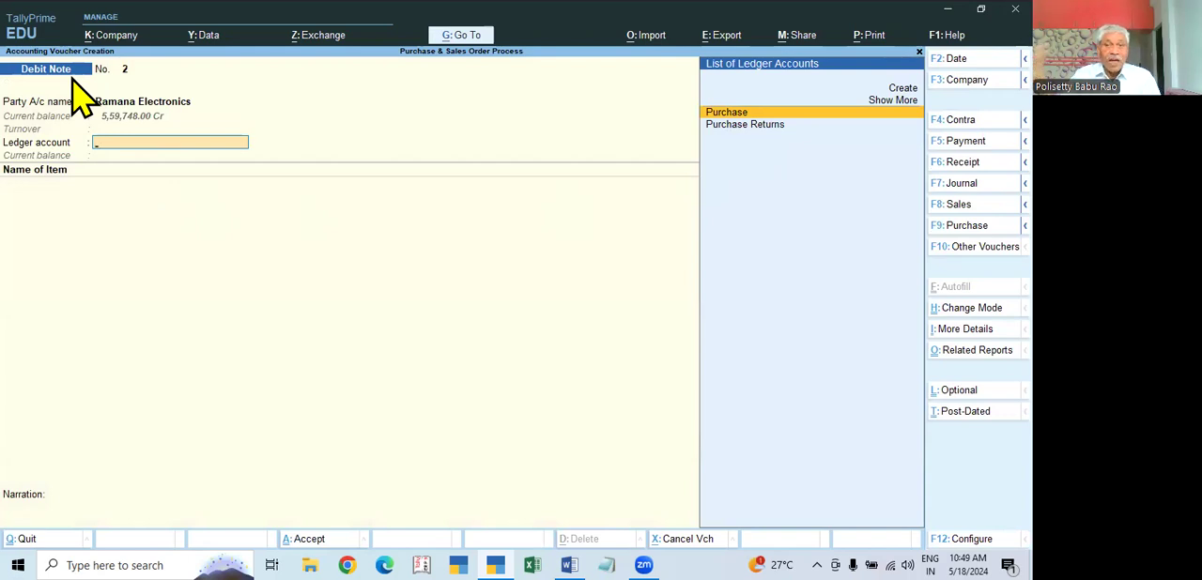
Step: Set the debit note's ledger account to Purchase Returns and review that ledger's GST settings, keeping Goods as the type of supply
{"action": "left_click", "coordinate": [746, 124]}
{"action": "key", "text": "BackSpace"}
{"action": "key", "text": "ctrl+Return"}
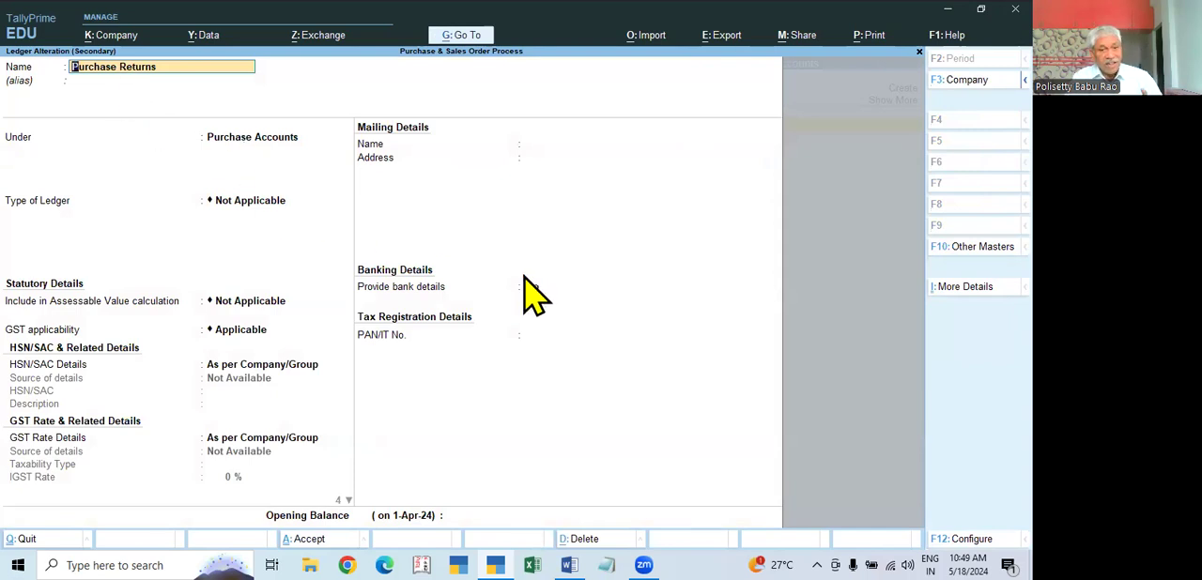
{"action": "key", "text": "Return"}
{"action": "key", "text": "Return"}
{"action": "key", "text": "Return"}
{"action": "key", "text": "Return"}
{"action": "key", "text": "Return"}
{"action": "key", "text": "Return"}
{"action": "key", "text": "Return"}
{"action": "key", "text": "Return"}
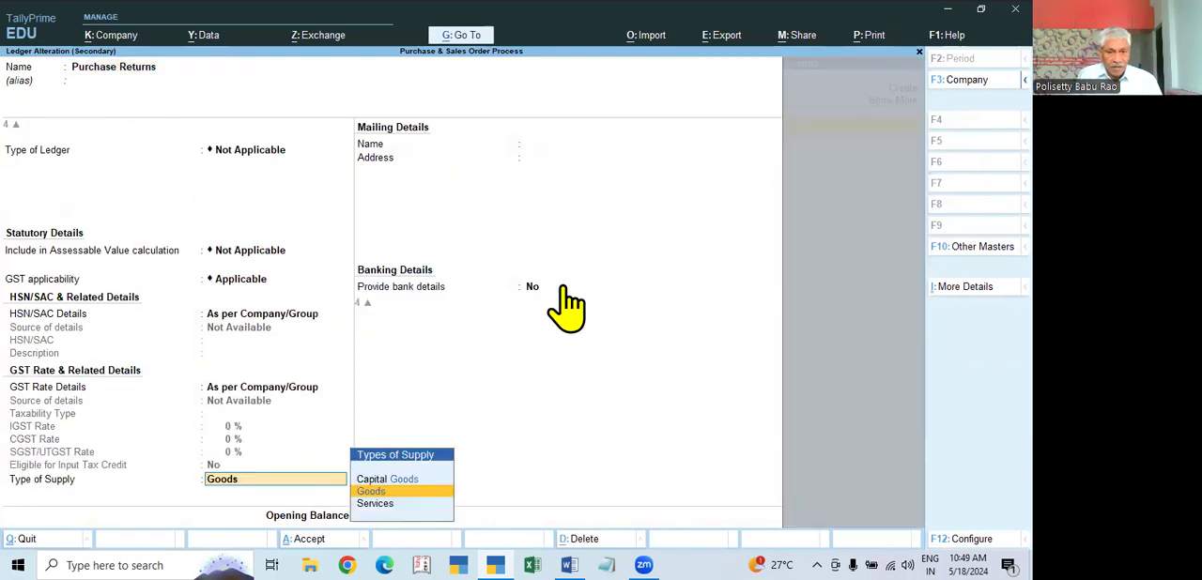
{"action": "key", "text": "Return"}
{"action": "key", "text": "Return"}
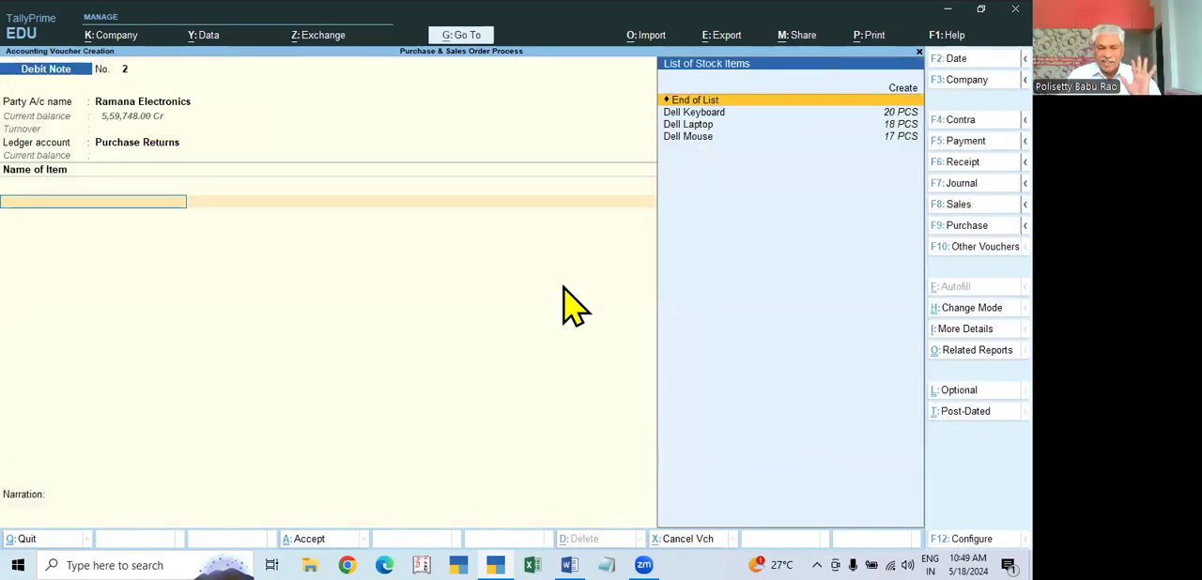
Step: Add 5 PCS of Dell Keyboard at 250.00 each, with tracking number and order number set to Not Applicable
{"action": "left_click", "coordinate": [904, 114]}
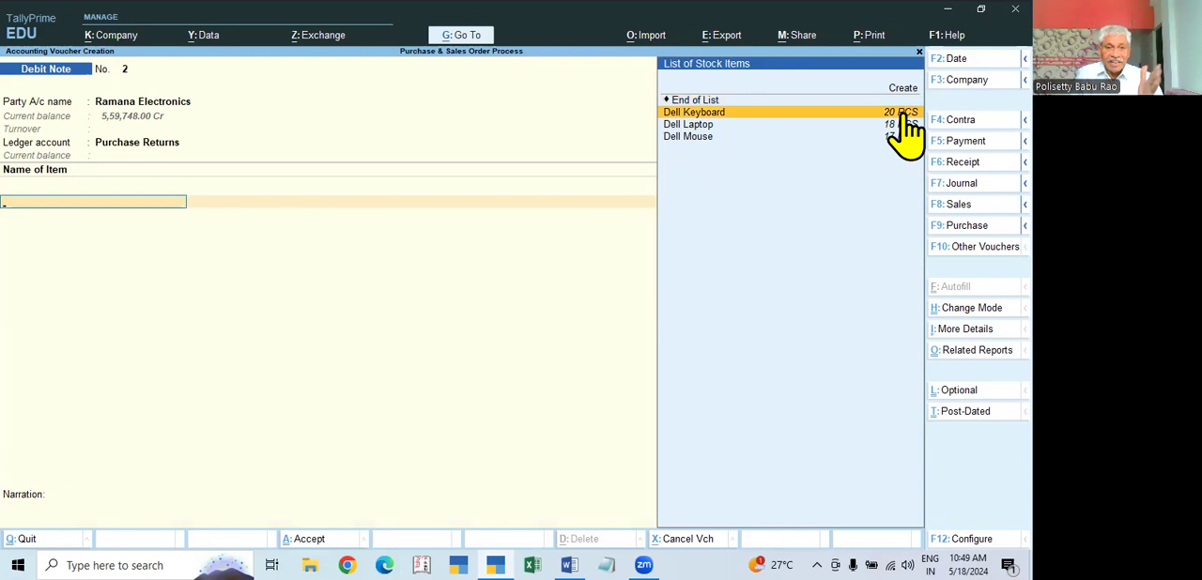
{"action": "left_click", "coordinate": [904, 114]}
{"action": "key", "text": "Return"}
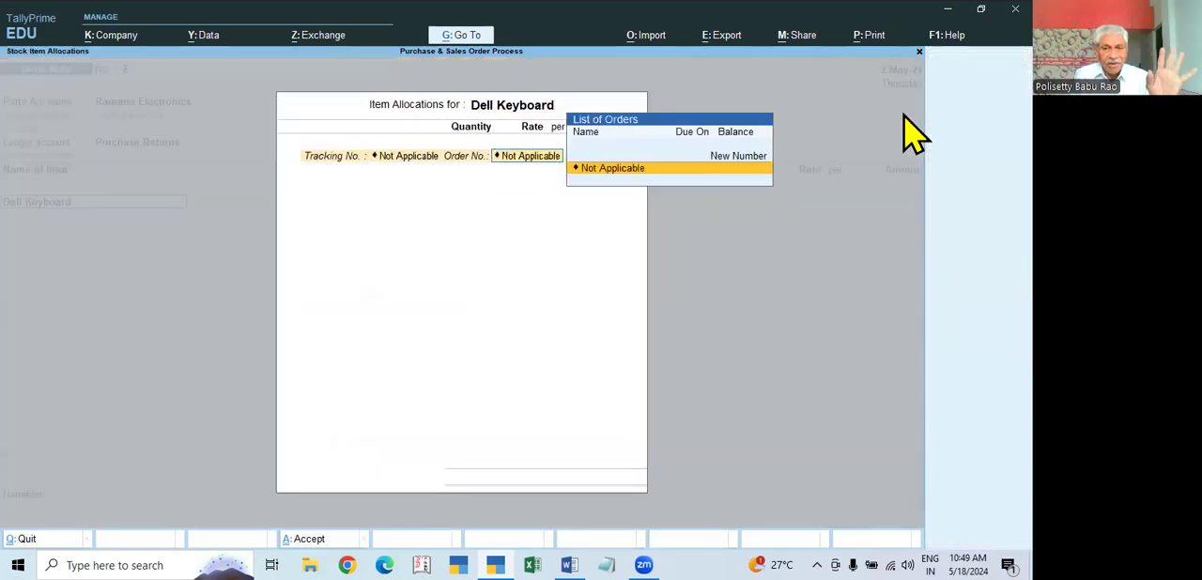
{"action": "key", "text": "Return"}
{"action": "type", "text": "5"}
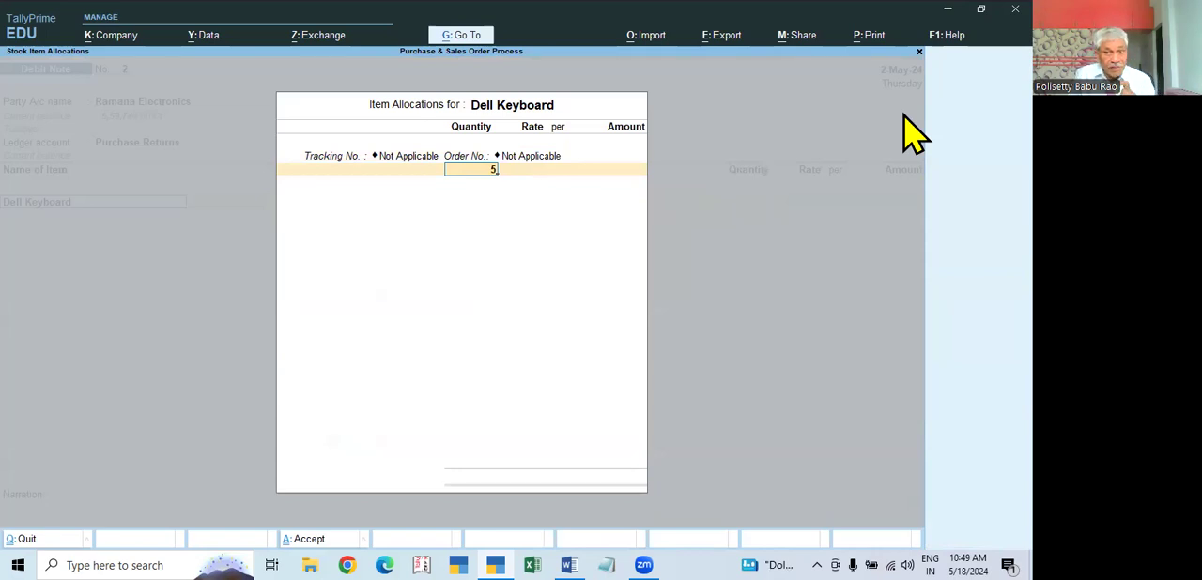
{"action": "key", "text": "Return"}
{"action": "key", "text": "Return"}
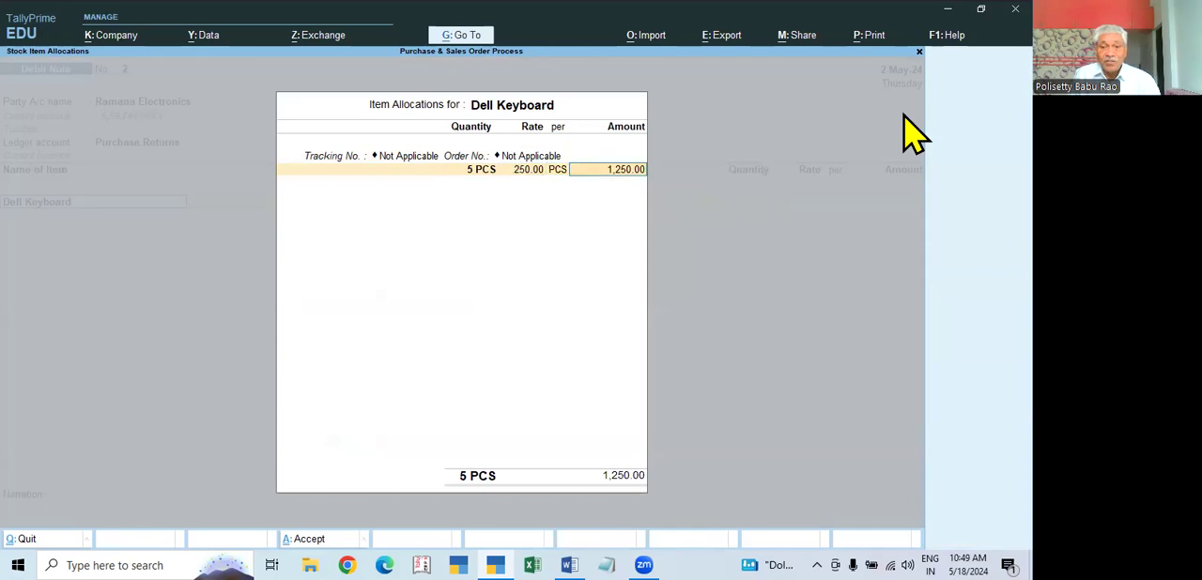
{"action": "key", "text": "Return"}
Step: Add the CGST and SGST tax ledgers below the returned item
{"action": "key", "text": "Return"}
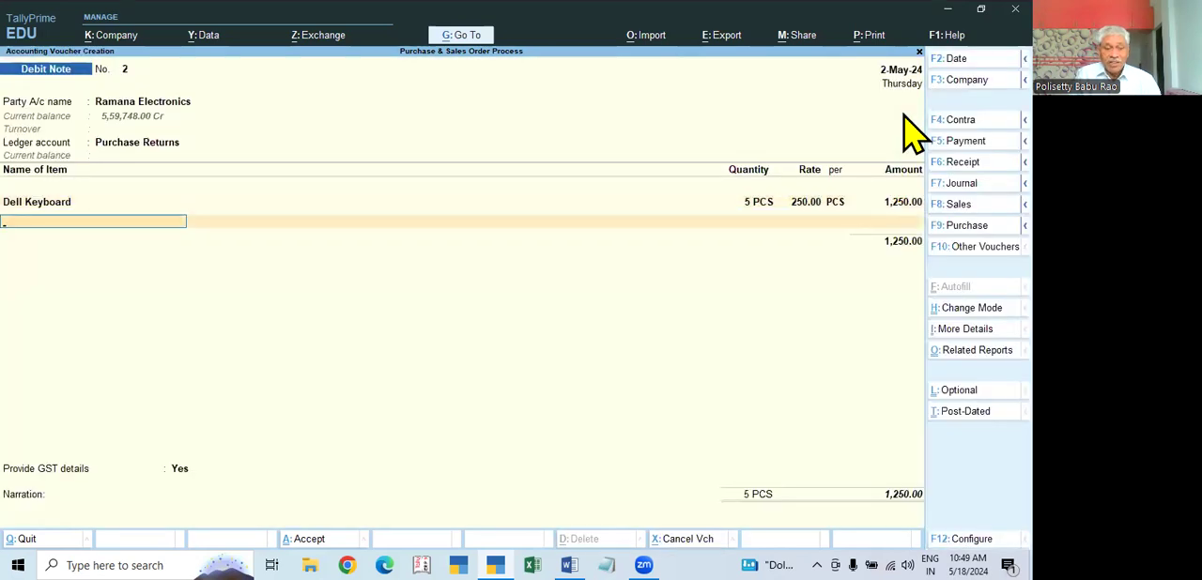
{"action": "key", "text": "Return"}
{"action": "type", "text": "cgst"}
{"action": "key", "text": "Return"}
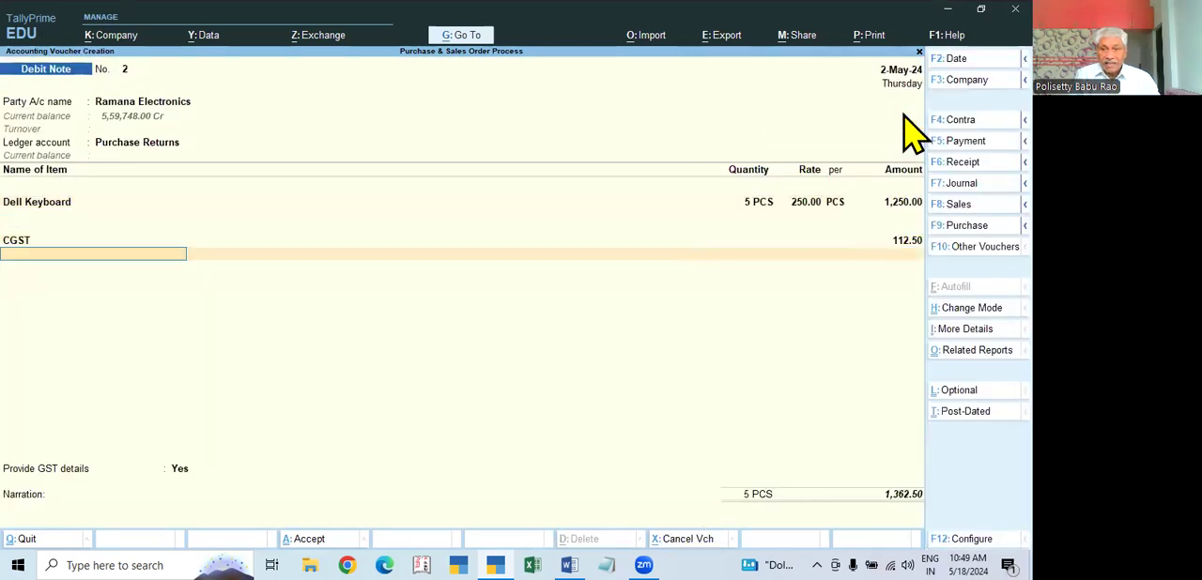
{"action": "type", "text": "sgst"}
{"action": "key", "text": "Return"}
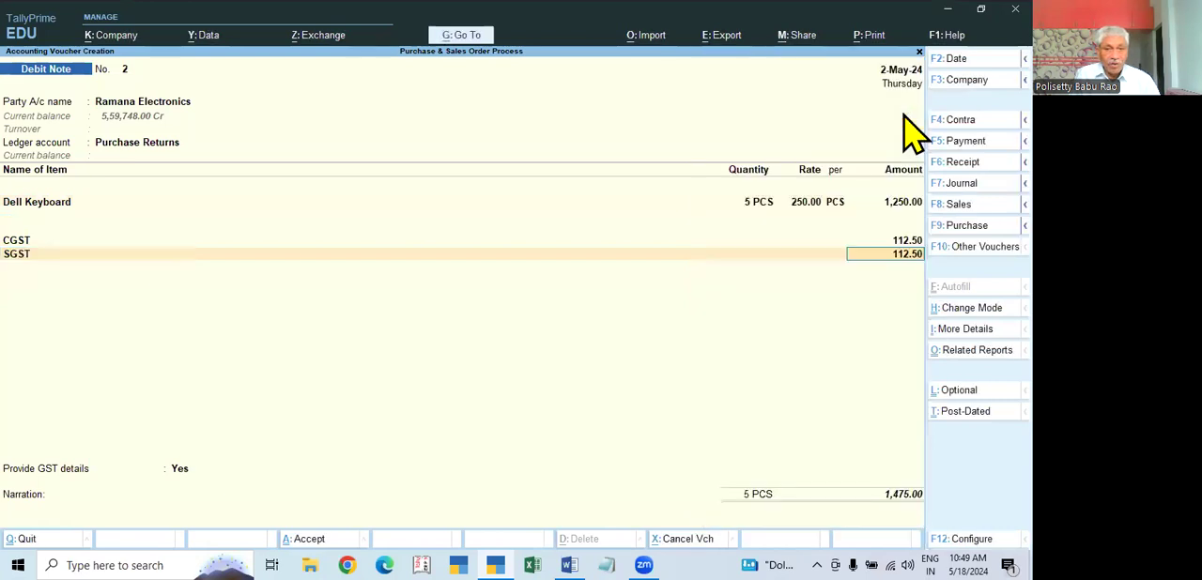
{"action": "key", "text": "Return"}
{"action": "key", "text": "Return"}
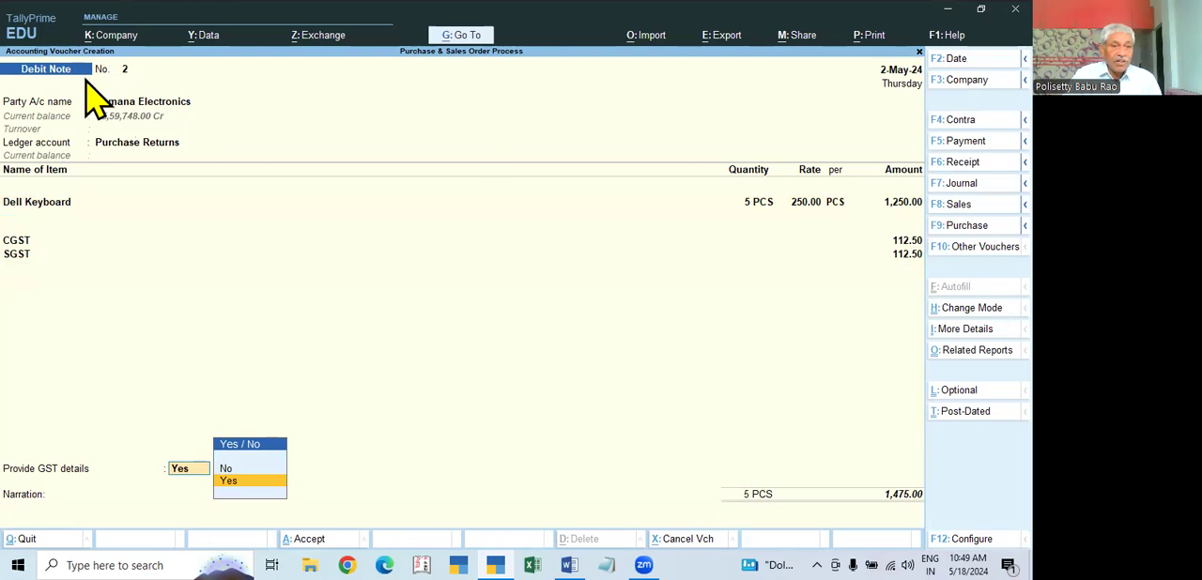
Step: Provide the GST details with 07-Others as the reason for issuing the note, leaving the supplier's note number and date blank
{"action": "key", "text": "Return"}
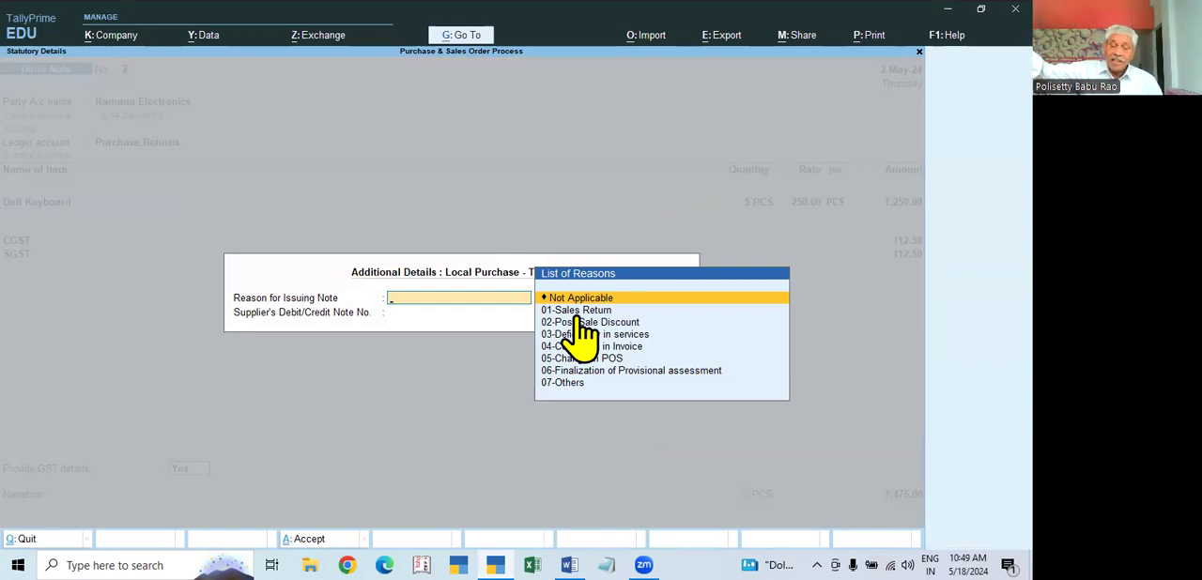
{"action": "key", "text": "Down"}
{"action": "key", "text": "Down"}
{"action": "key", "text": "Down"}
{"action": "key", "text": "Down"}
{"action": "key", "text": "Down"}
{"action": "key", "text": "Down"}
{"action": "key", "text": "Down"}
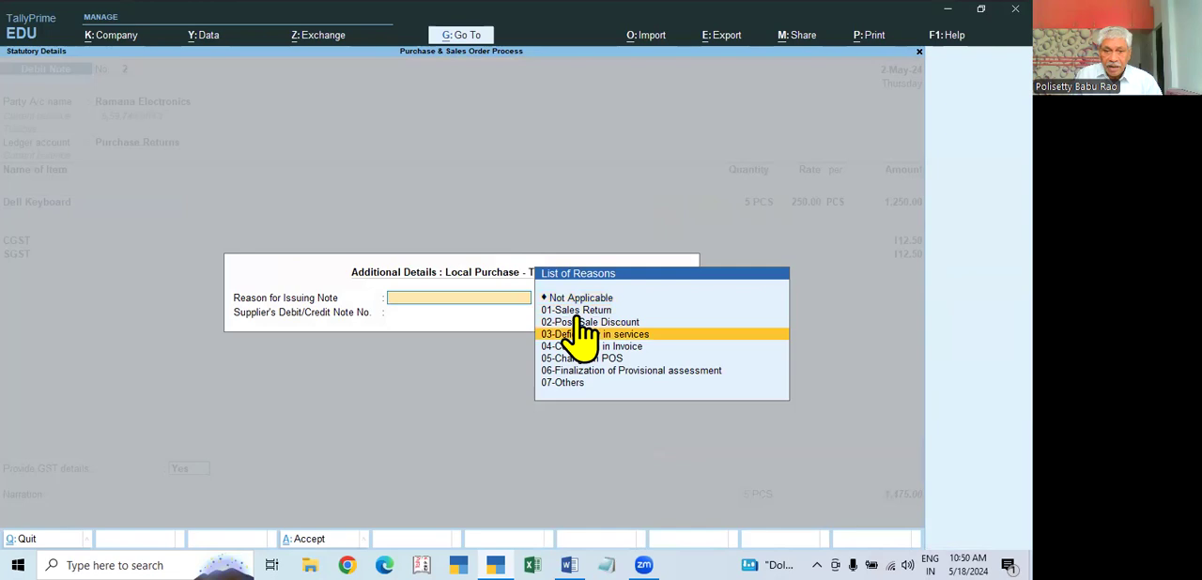
{"action": "key", "text": "Return"}
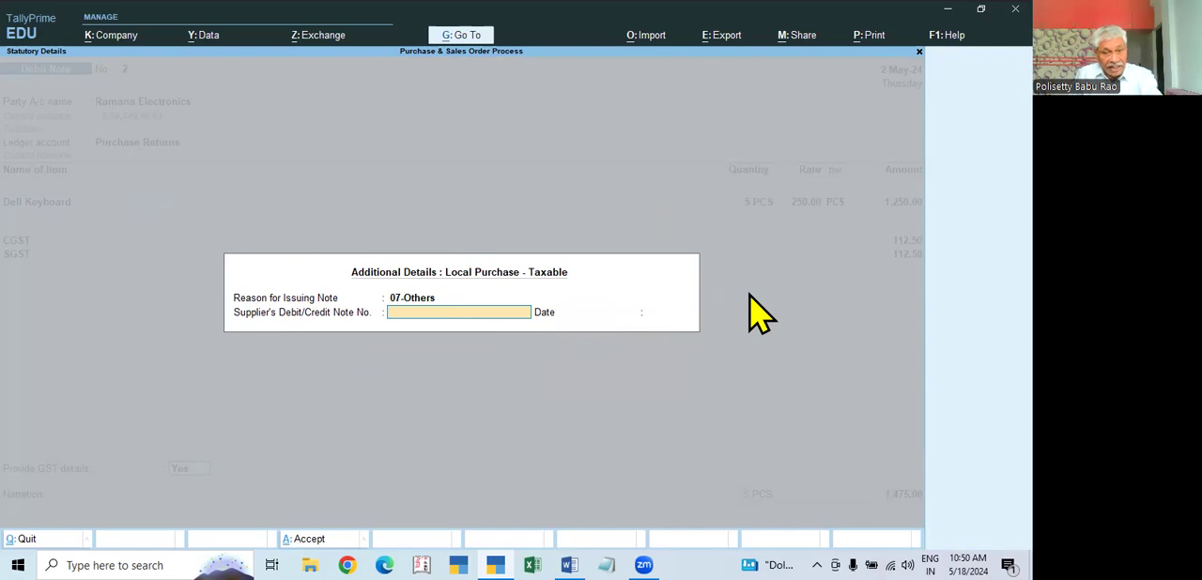
{"action": "key", "text": "Return"}
{"action": "key", "text": "Return"}
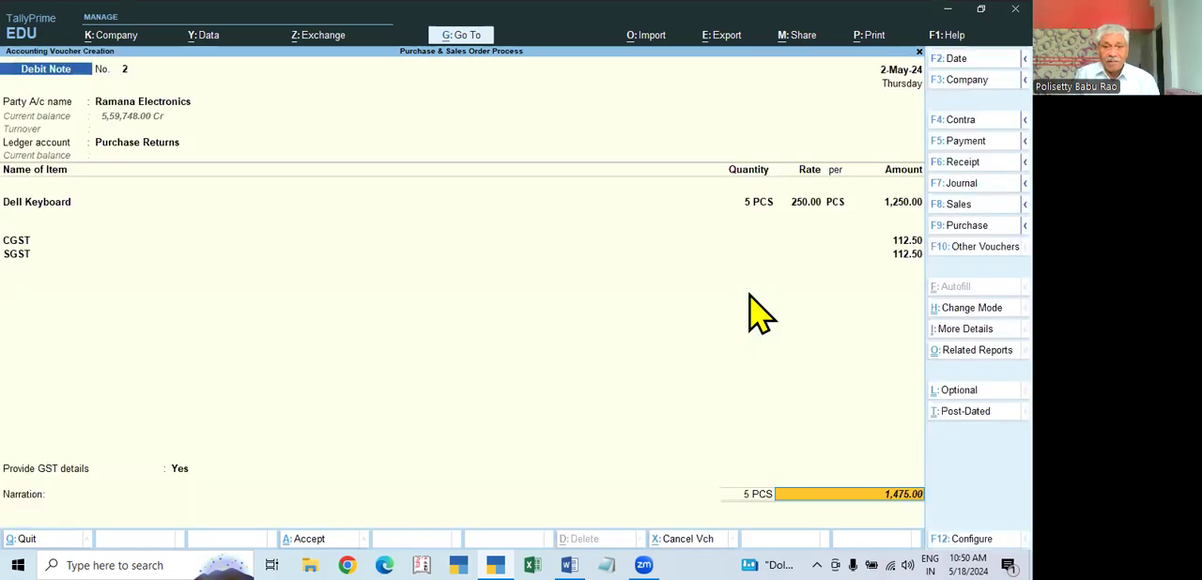
{"action": "key", "text": "Return"}
{"action": "key", "text": "Return"}
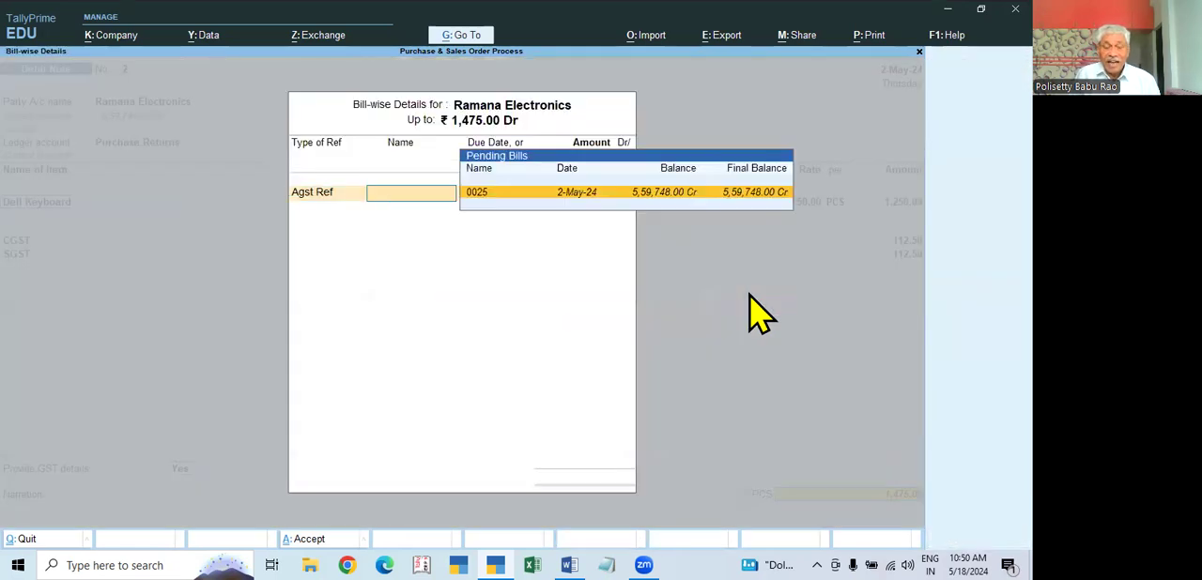
{"action": "key", "text": "Escape"}
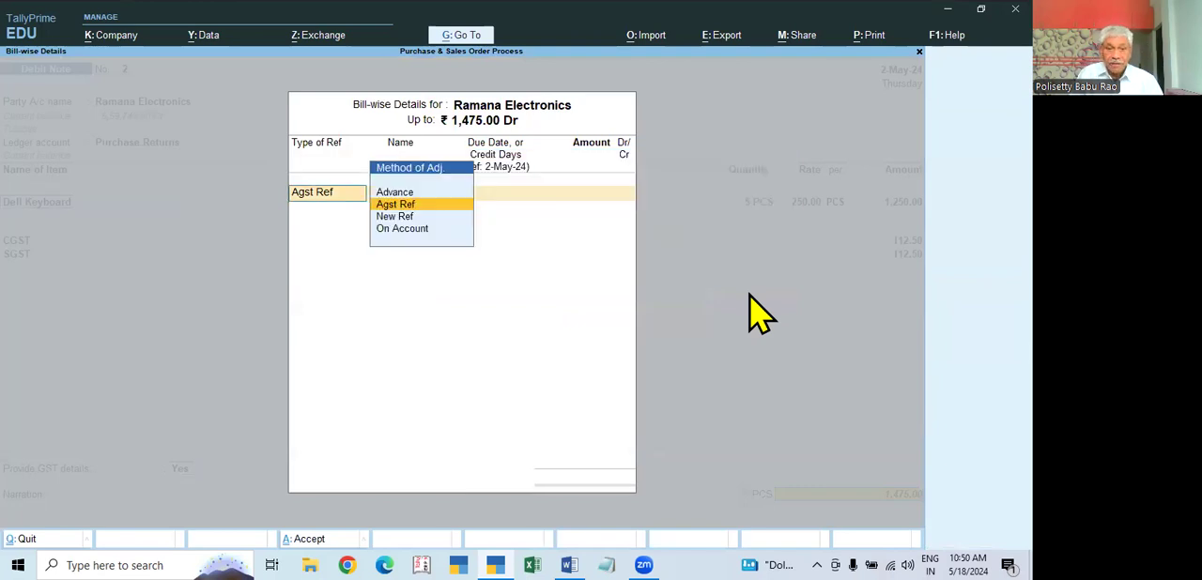
{"action": "key", "text": "Escape"}
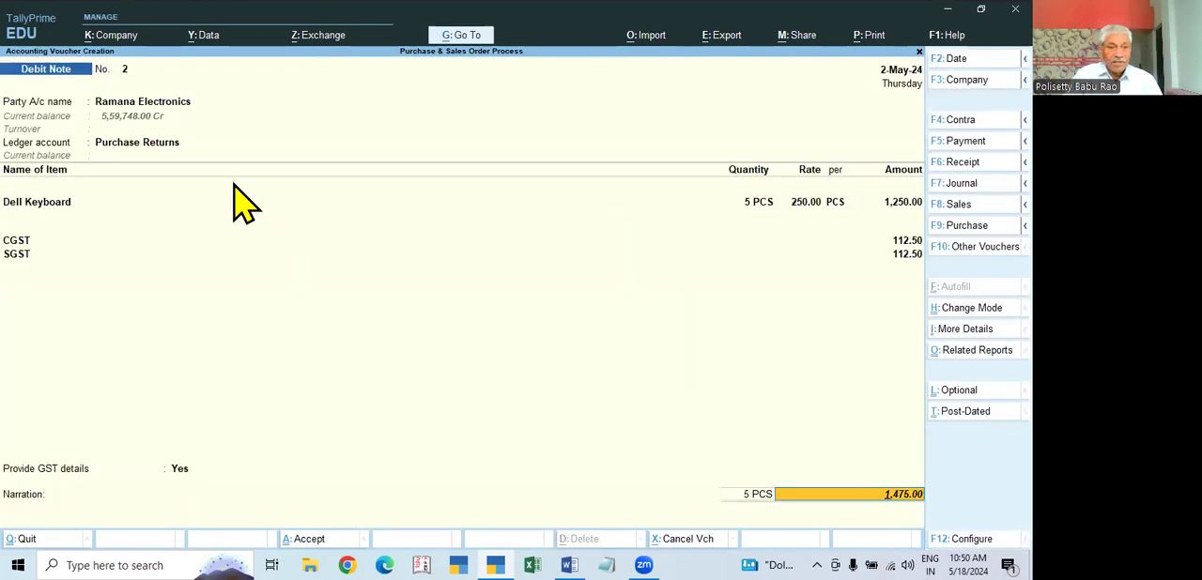
Step: Step back through the filled-in debit note to its dispatch details and discard the unsaved voucher
{"action": "left_click", "coordinate": [137, 141]}
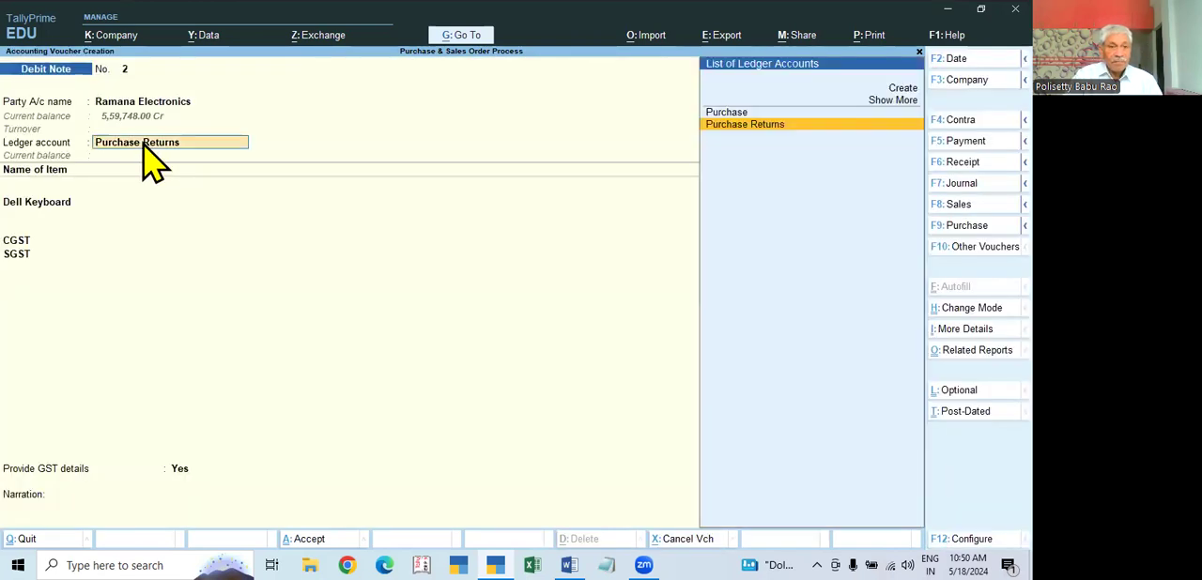
{"action": "left_click", "coordinate": [59, 203]}
{"action": "key", "text": "BackSpace"}
{"action": "key", "text": "BackSpace"}
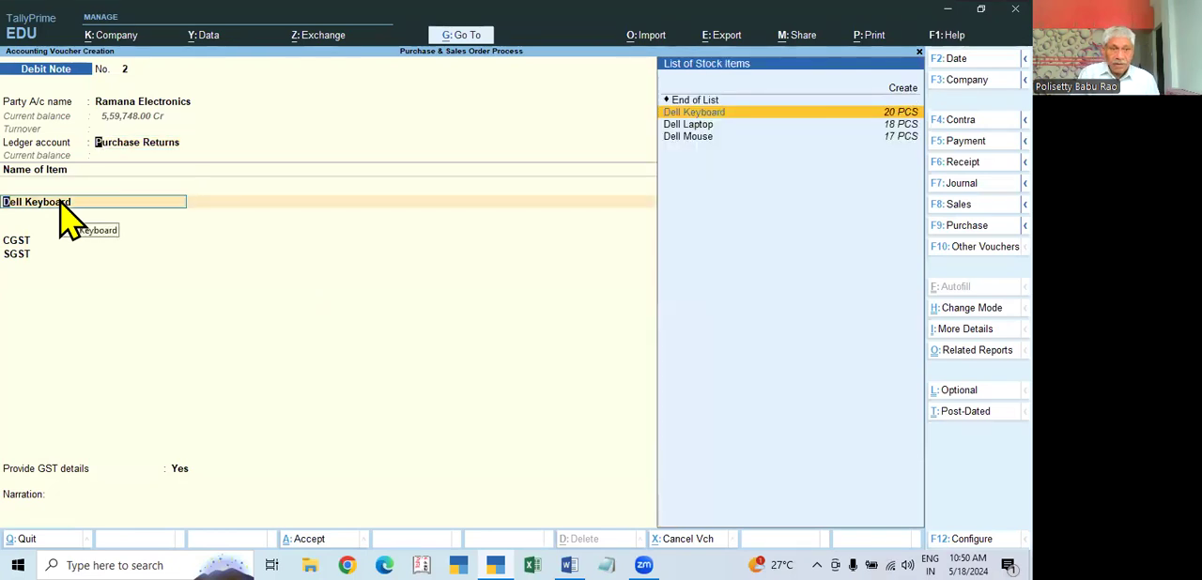
{"action": "key", "text": "Return"}
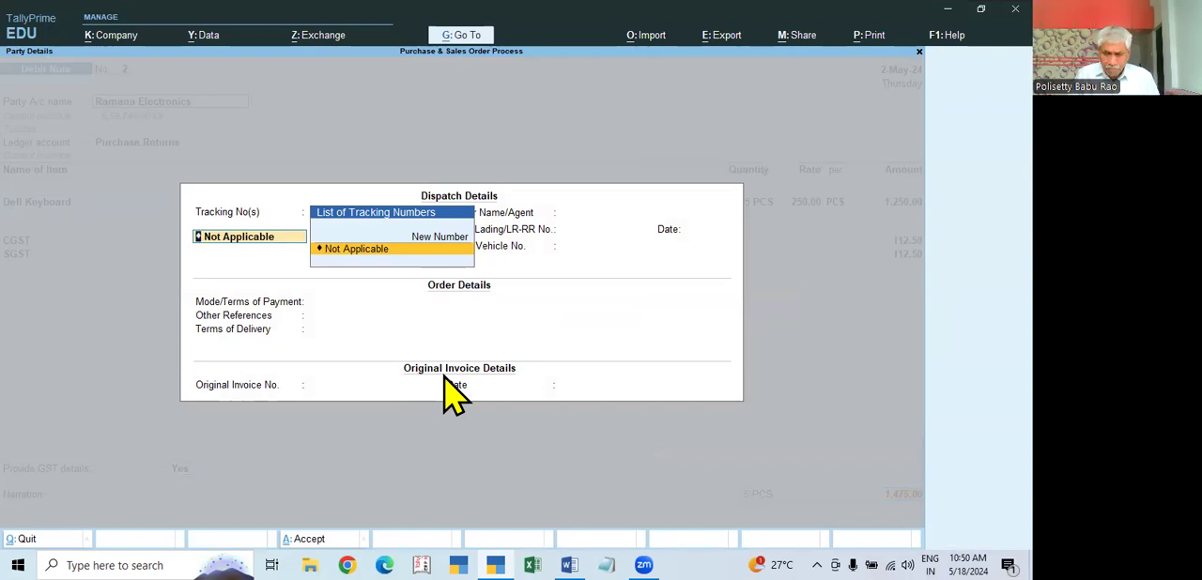
{"action": "key", "text": "Escape"}
{"action": "key", "text": "BackSpace"}
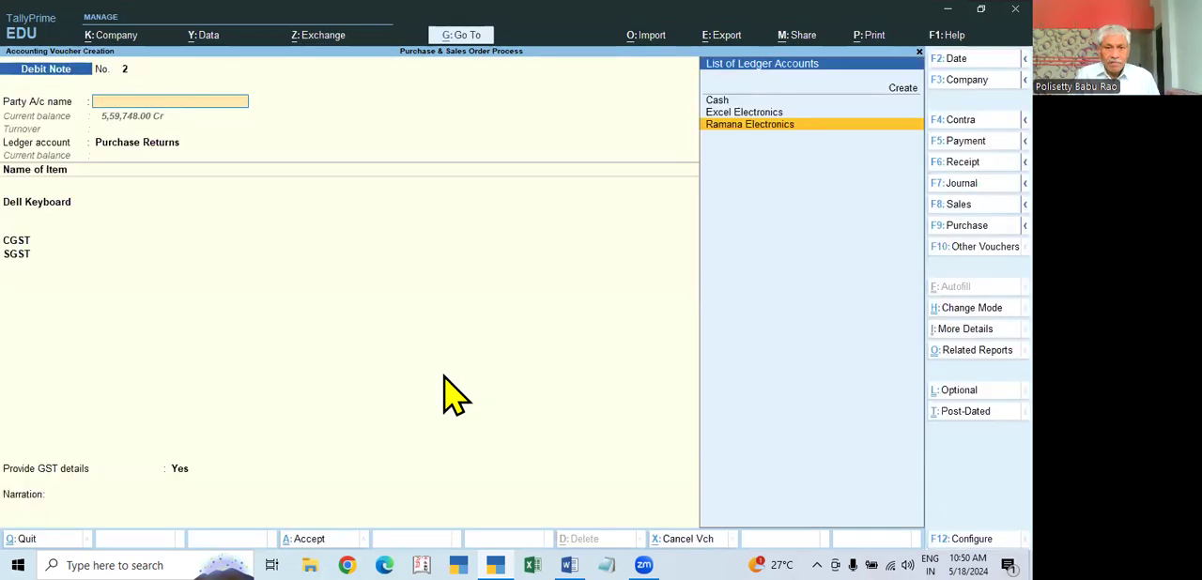
{"action": "key", "text": "Escape"}
Step: Open the Ramana Electronics purchase voucher from the Day Book and check its supplier invoice number and date
{"action": "key", "text": "Down"}
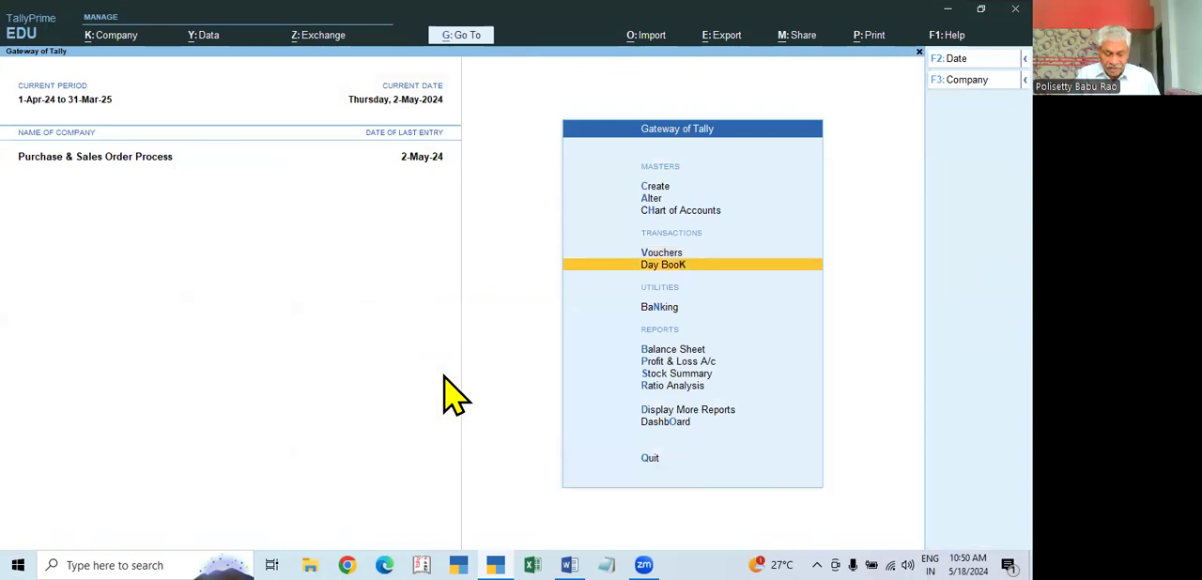
{"action": "key", "text": "Return"}
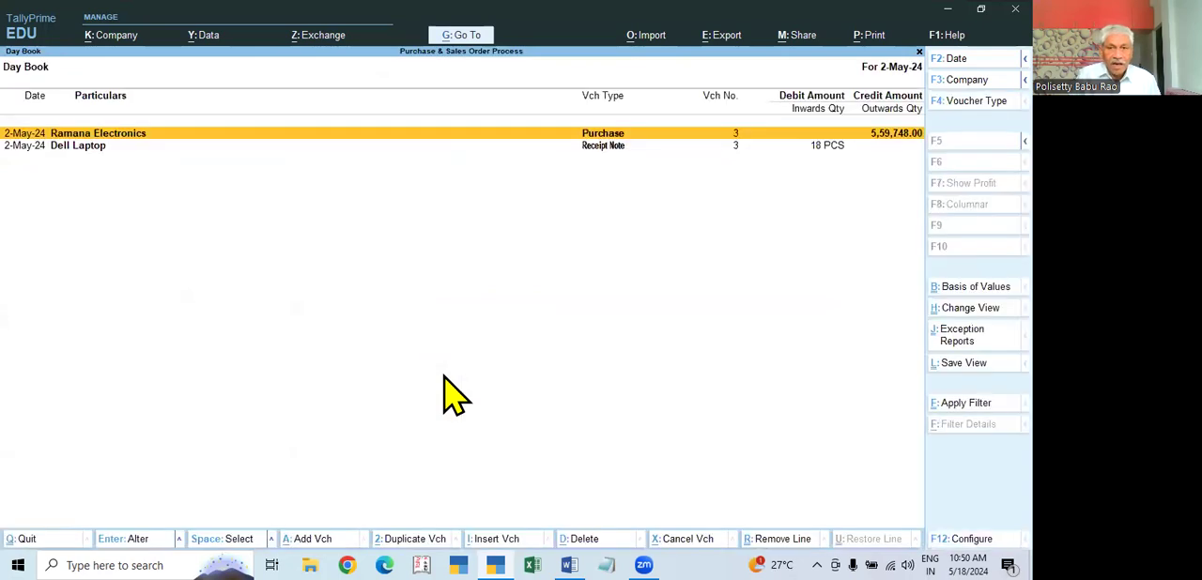
{"action": "key", "text": "Return"}
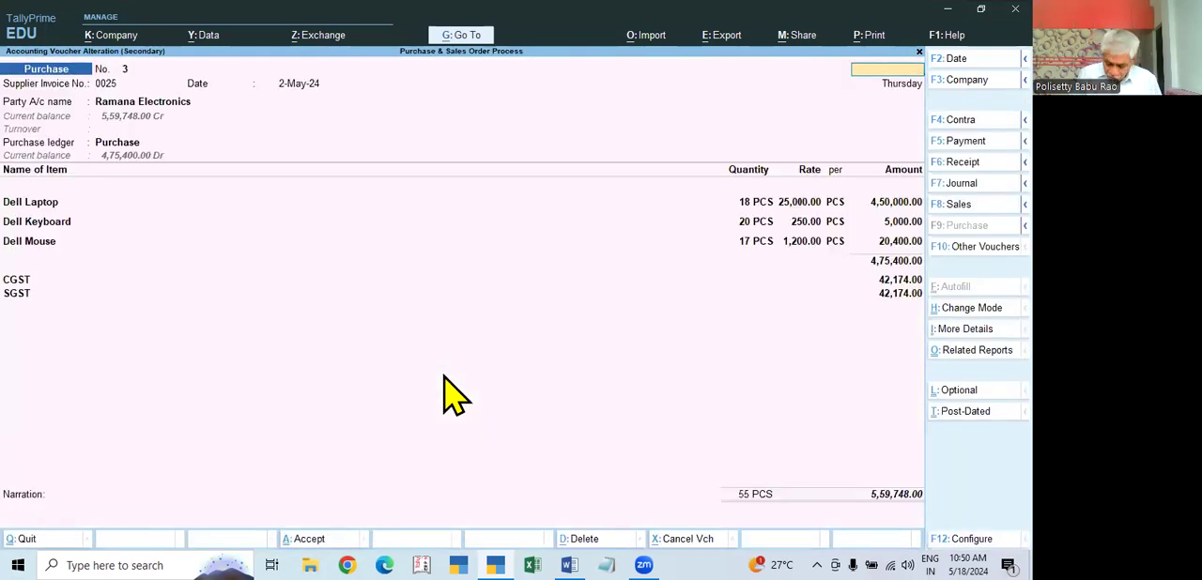
{"action": "key", "text": "Escape"}
{"action": "key", "text": "Return"}
{"action": "key", "text": "Return"}
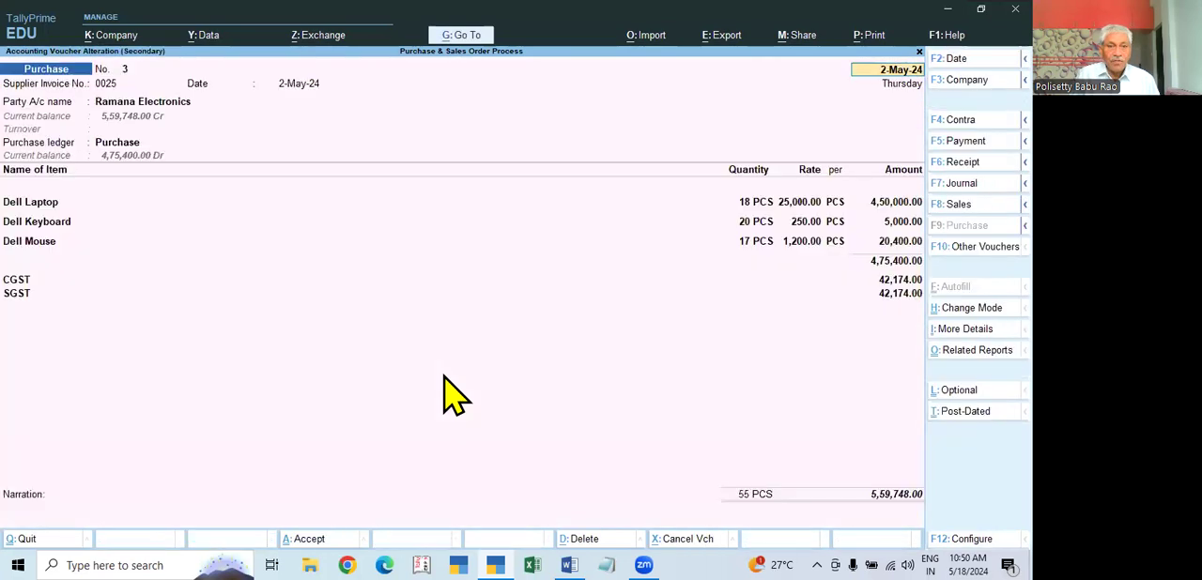
{"action": "key", "text": "Escape"}
Step: Start a new Debit Note voucher with Ramana Electronics as the party account
{"action": "key", "text": "Return"}
{"action": "key", "text": "Escape"}
{"action": "key", "text": "Escape"}
{"action": "key", "text": "Escape"}
{"action": "key", "text": "Down"}
{"action": "key", "text": "Down"}
{"action": "key", "text": "Down"}
{"action": "key", "text": "Return"}
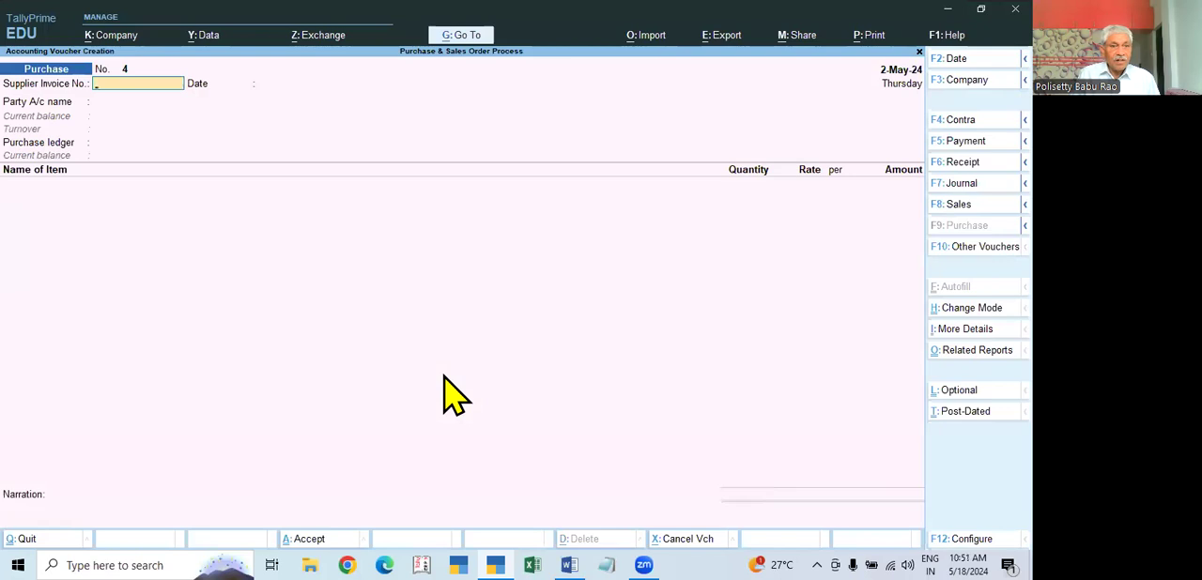
{"action": "key", "text": "alt"}
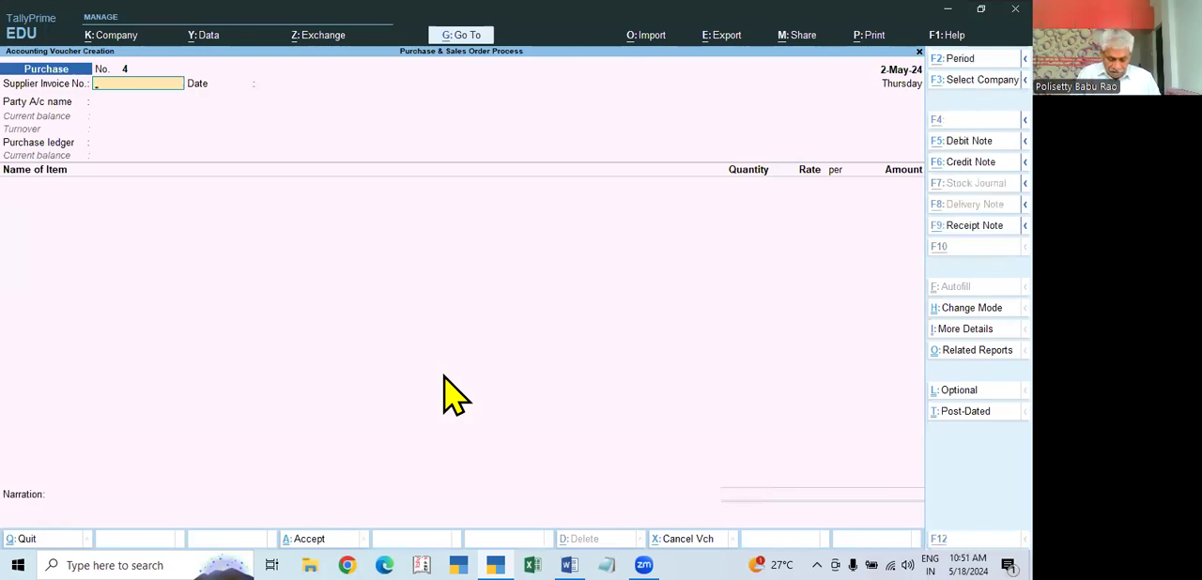
{"action": "key", "text": "alt+F5"}
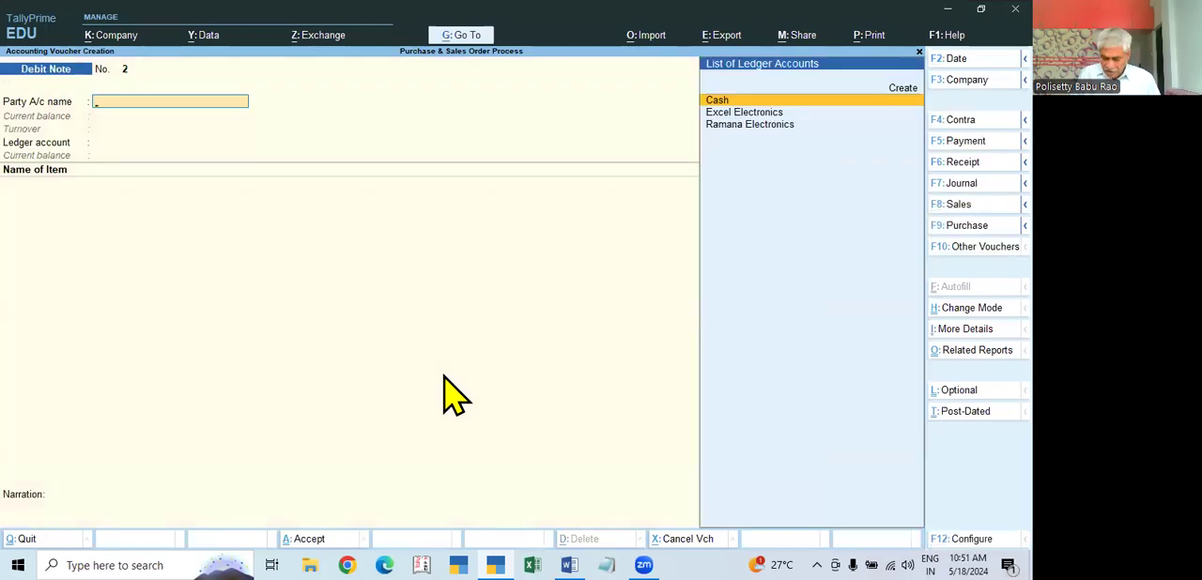
{"action": "key", "text": "Down"}
{"action": "key", "text": "Down"}
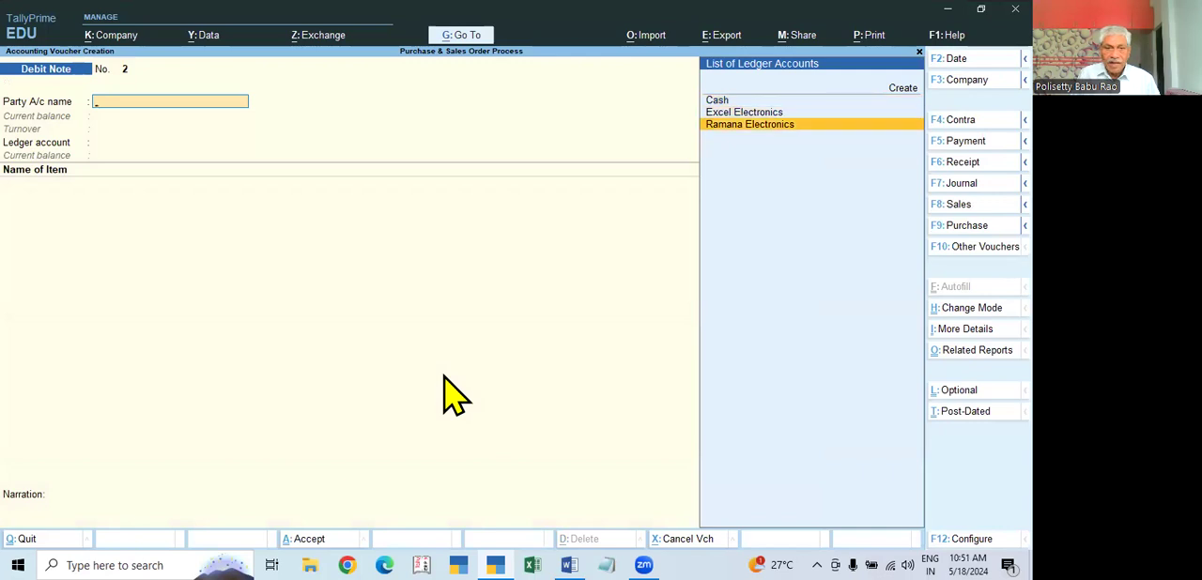
{"action": "key", "text": "Return"}
{"action": "key", "text": "Return"}
{"action": "key", "text": "Return"}
{"action": "key", "text": "Return"}
{"action": "key", "text": "Return"}
Step: Keep the tracking number Not Applicable and enter original invoice number 0025 with date 2-Apr-24 in the party details
{"action": "key", "text": "Return"}
{"action": "key", "text": "Return"}
{"action": "key", "text": "Return"}
{"action": "key", "text": "Return"}
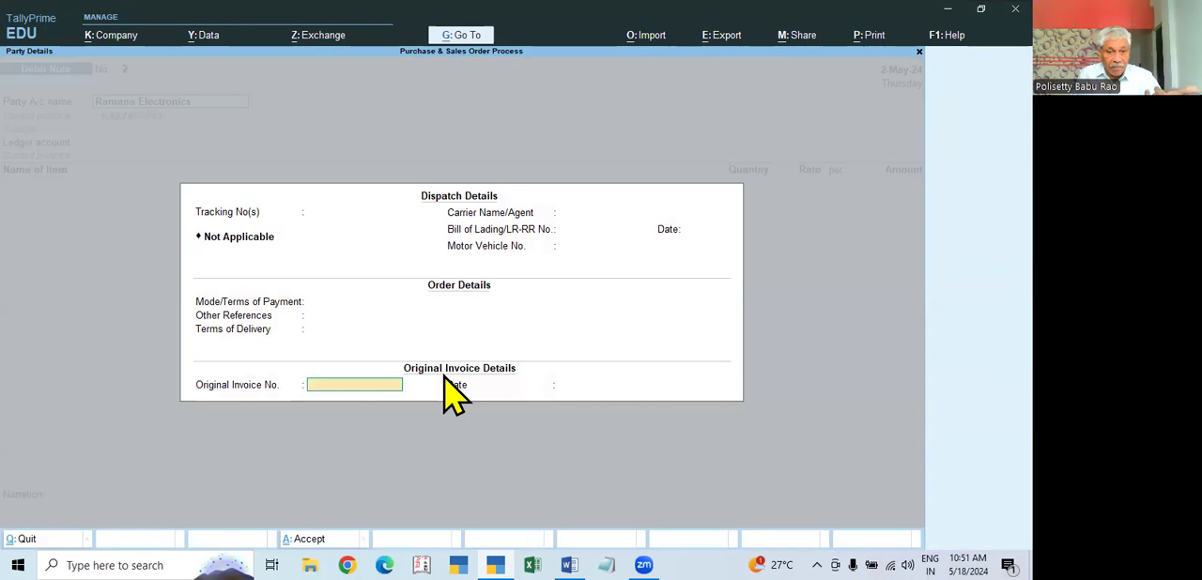
{"action": "type", "text": "0025"}
{"action": "key", "text": "Return"}
{"action": "type", "text": "2.5"}
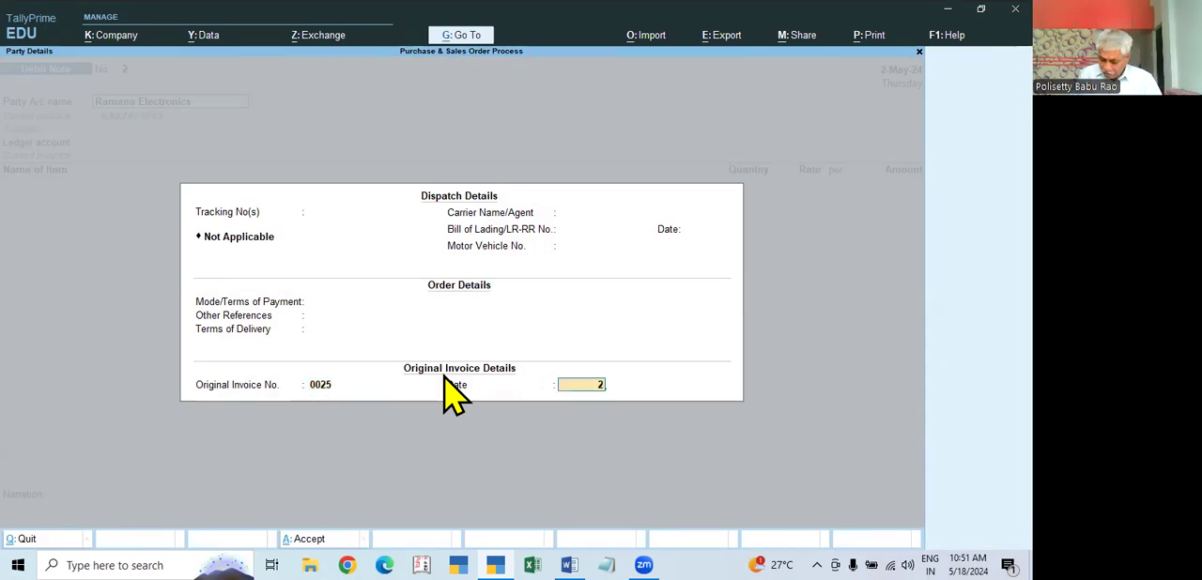
{"action": "key", "text": "BackSpace"}
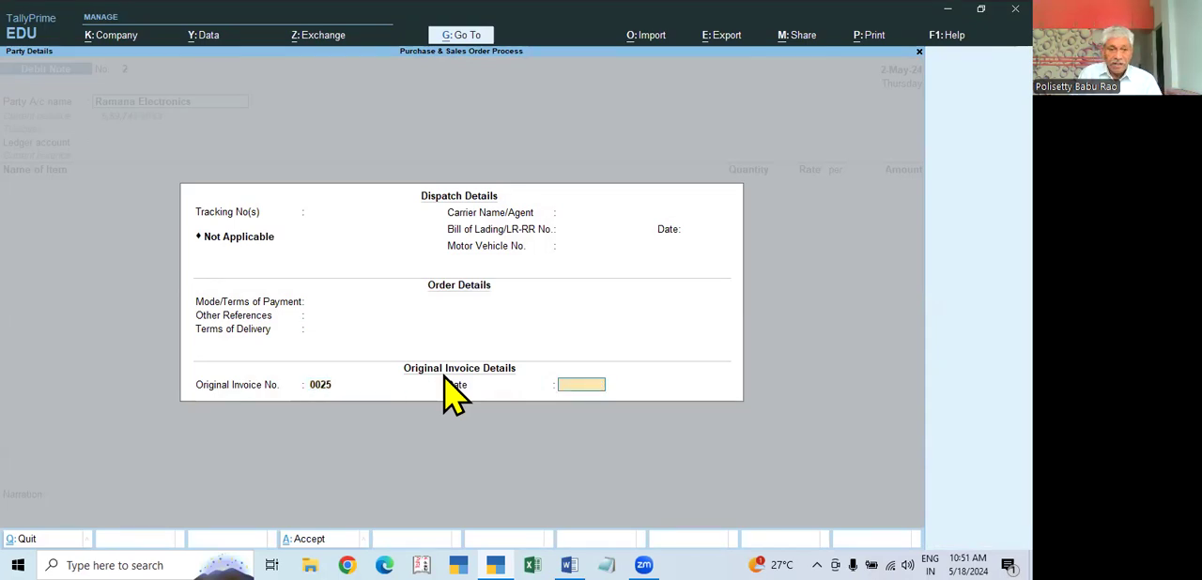
{"action": "key", "text": "BackSpace"}
{"action": "key", "text": "BackSpace"}
{"action": "key", "text": "BackSpace"}
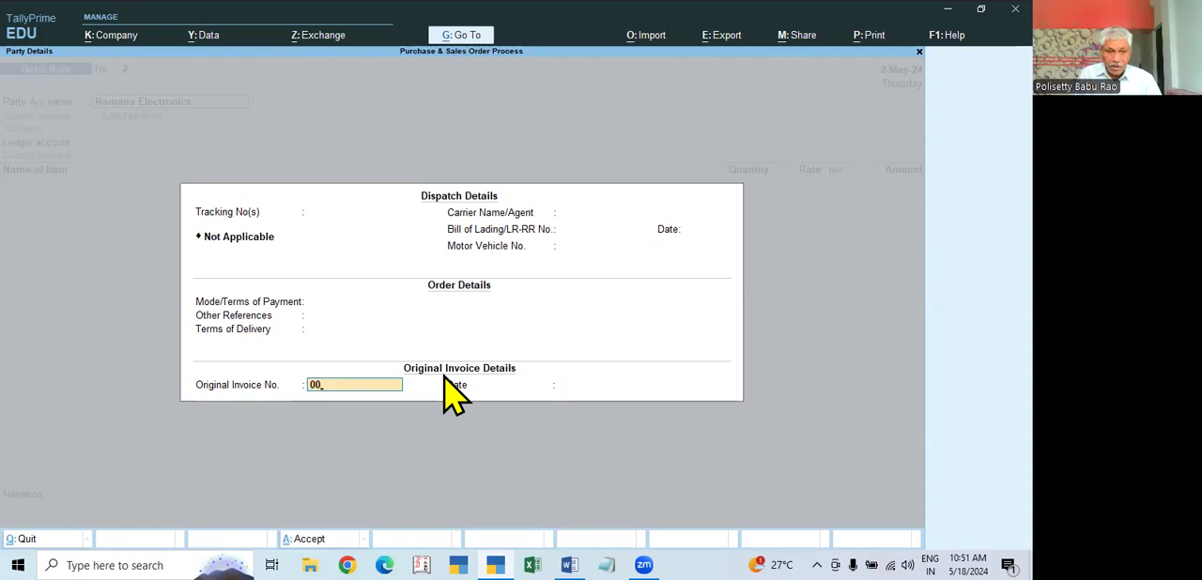
{"action": "key", "text": "Return"}
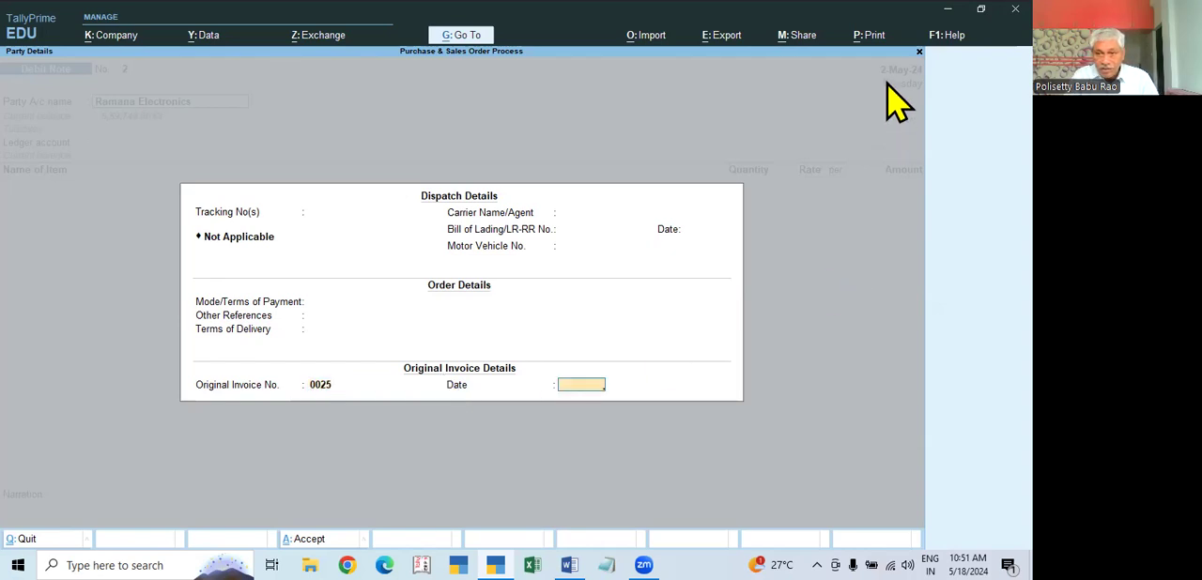
{"action": "type", "text": "2.4"}
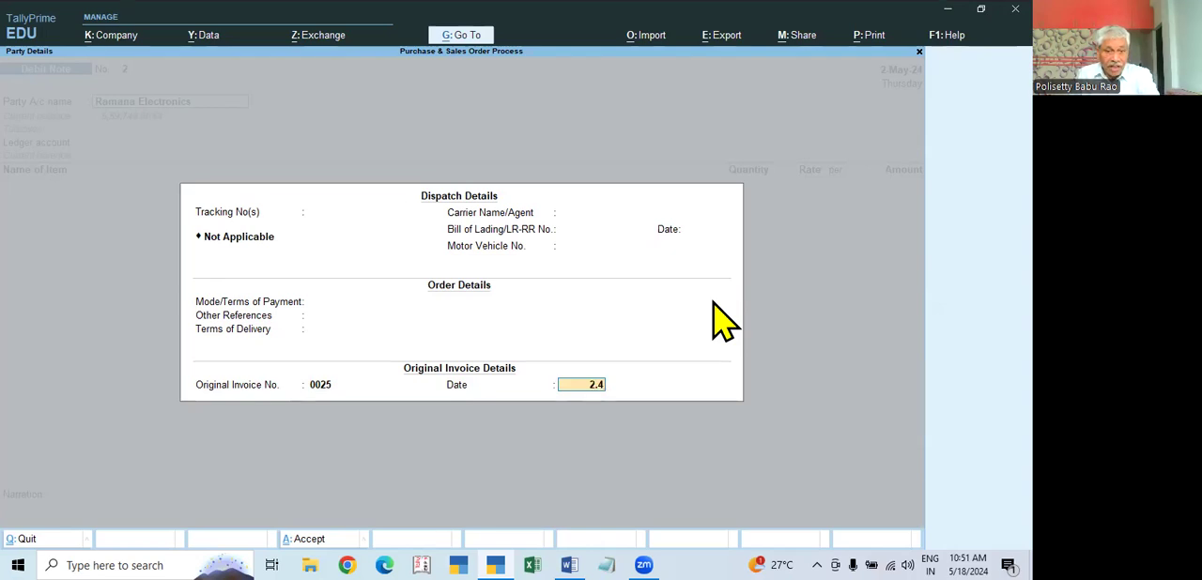
{"action": "key", "text": "Escape"}
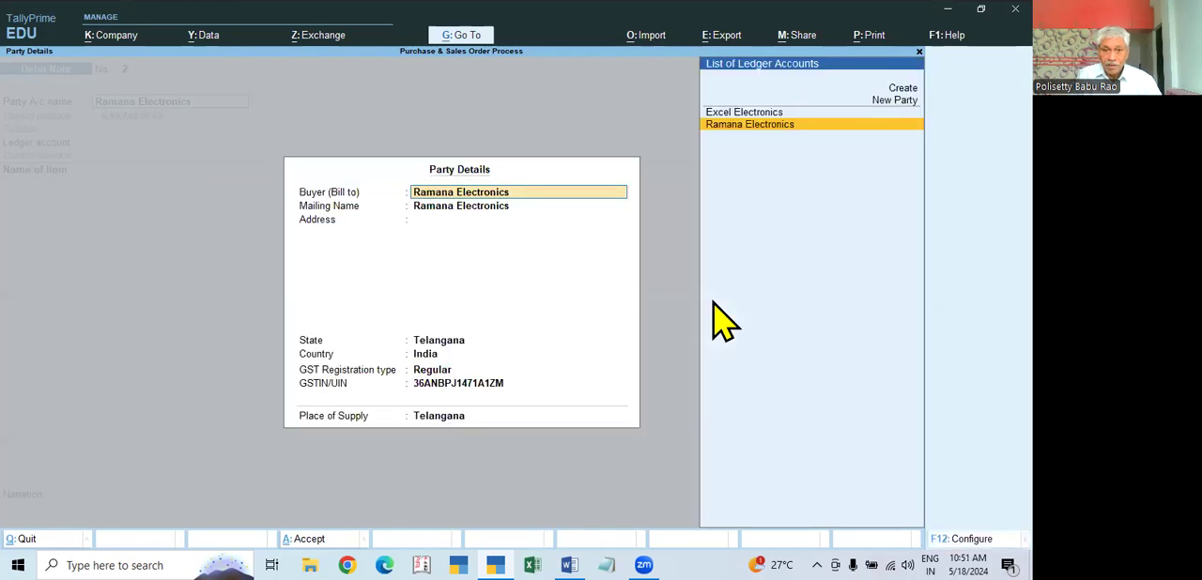
Step: Change the original invoice date to 2-May-24 and accept the Ramana Electronics party details
{"action": "key", "text": "Escape"}
{"action": "key", "text": "Return"}
{"action": "key", "text": "Return"}
{"action": "key", "text": "Return"}
{"action": "key", "text": "Return"}
{"action": "key", "text": "Return"}
{"action": "key", "text": "Return"}
{"action": "key", "text": "Return"}
{"action": "key", "text": "Return"}
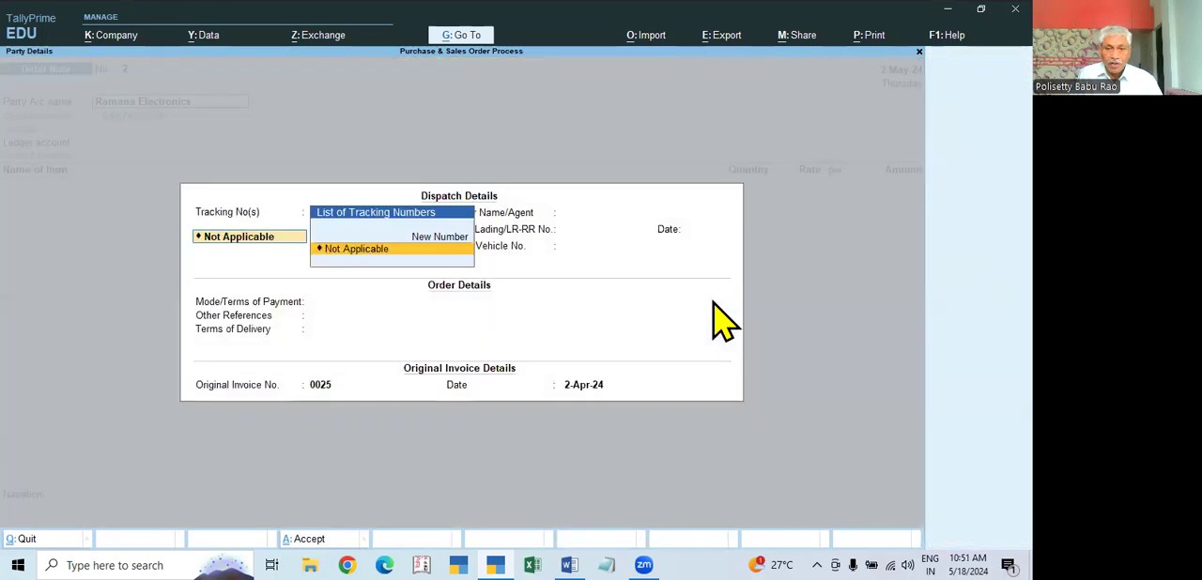
{"action": "key", "text": "Return"}
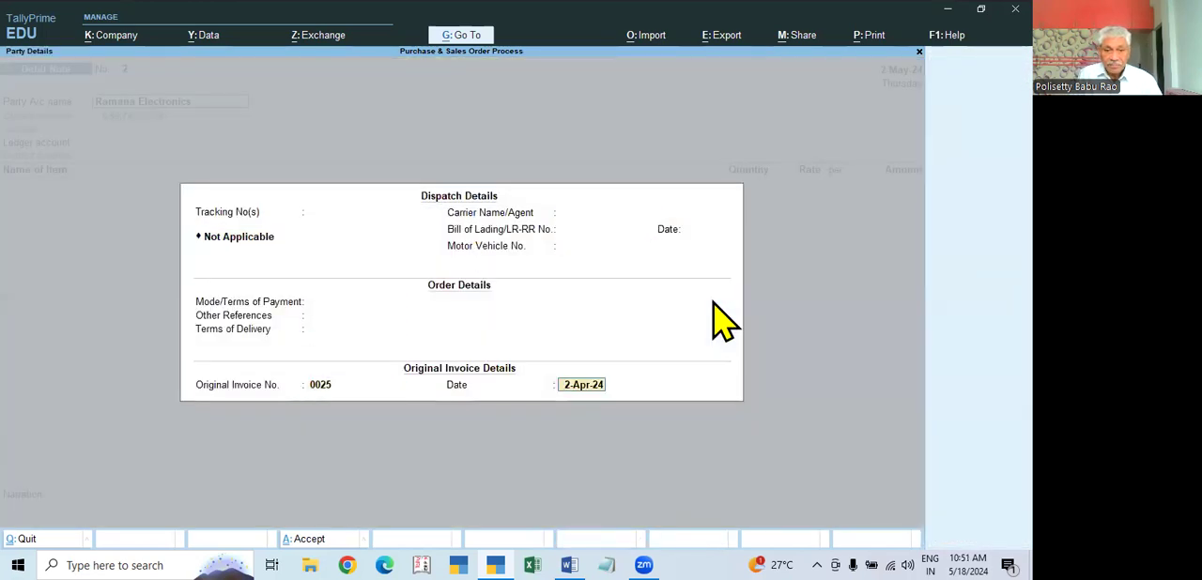
{"action": "type", "text": "2.5"}
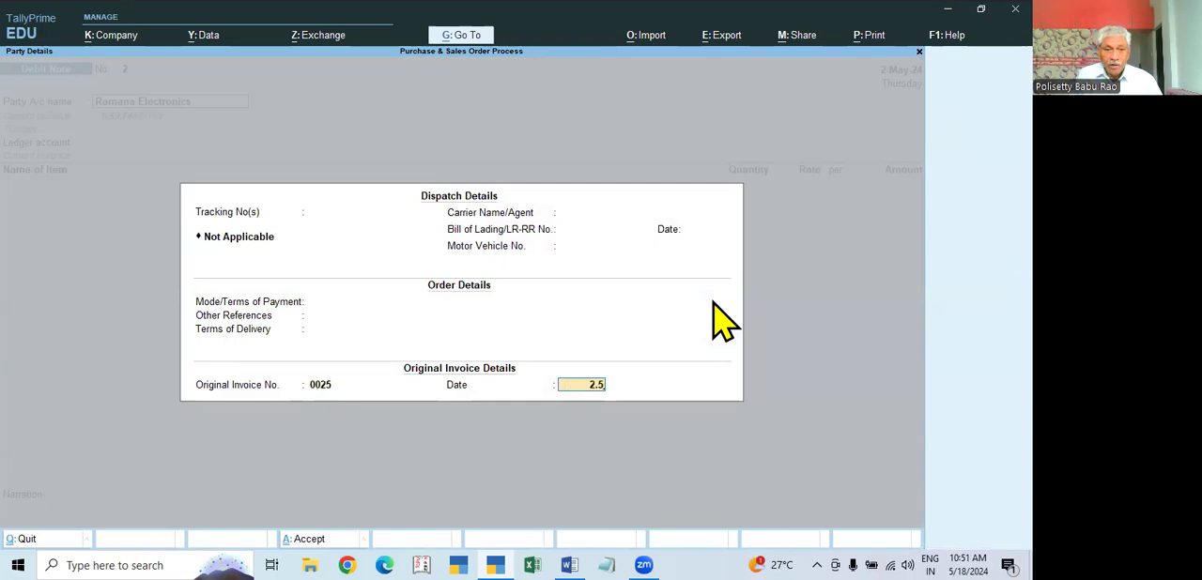
{"action": "key", "text": "Escape"}
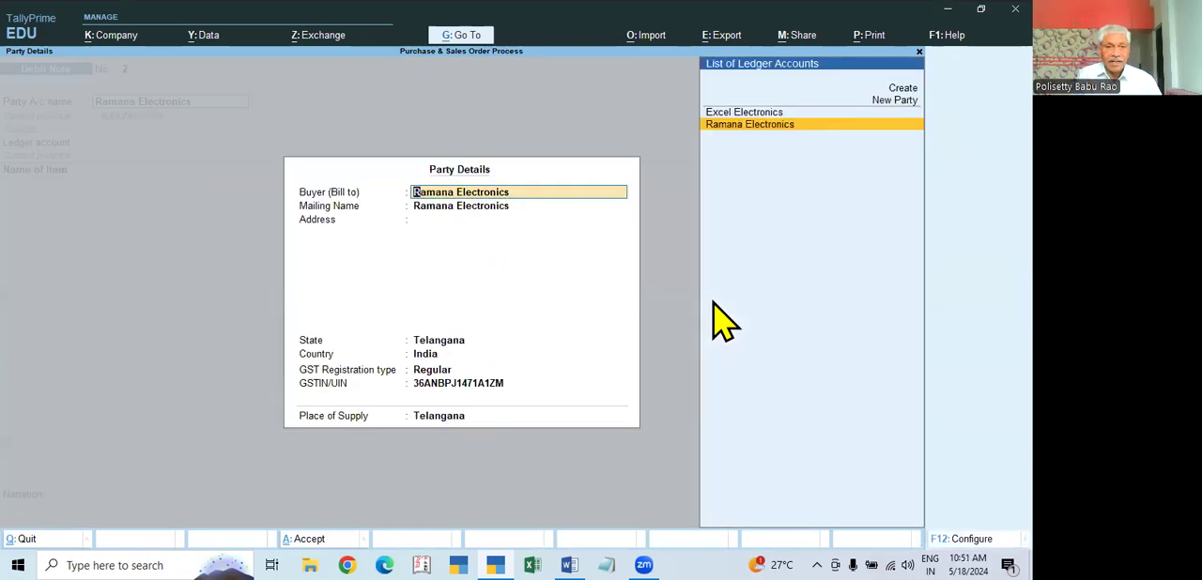
{"action": "key", "text": "Return"}
{"action": "key", "text": "ctrl+a"}
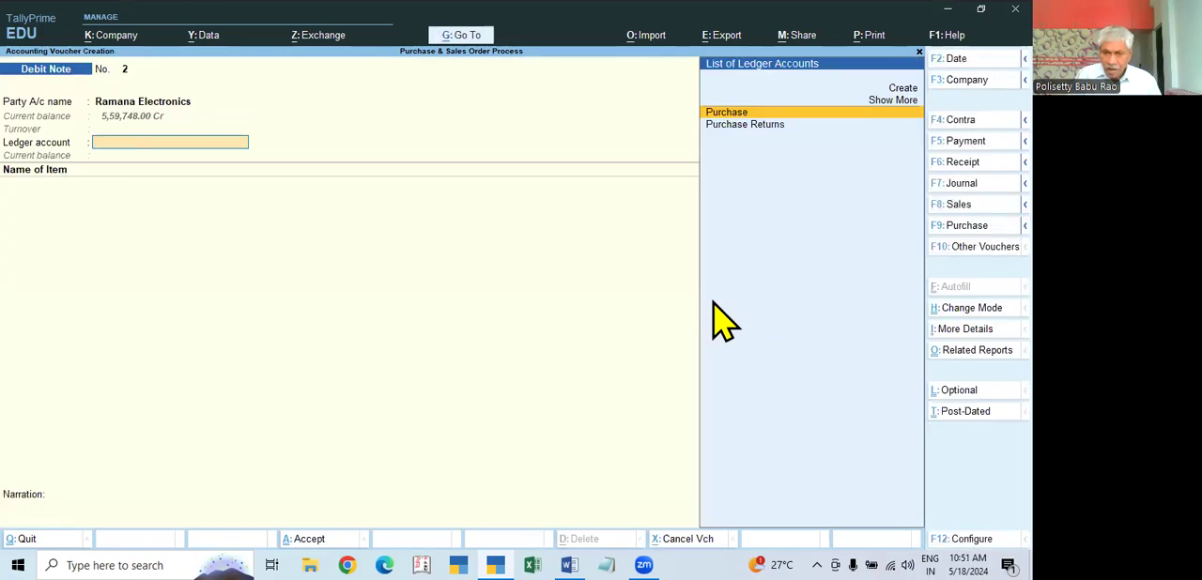
Step: Set the ledger account to Purchase Returns and add 5 PCS of Dell Keyboard at 250.00 with tracking and order numbers Not Applicable
{"action": "key", "text": "Down"}
{"action": "key", "text": "Return"}
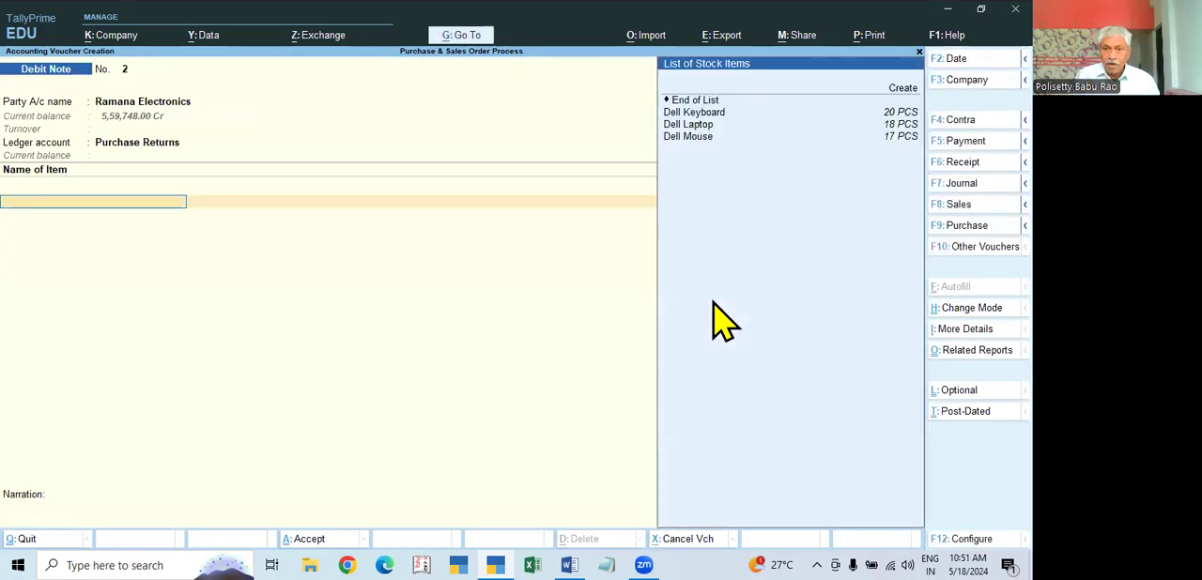
{"action": "key", "text": "Down"}
{"action": "key", "text": "Return"}
{"action": "key", "text": "Return"}
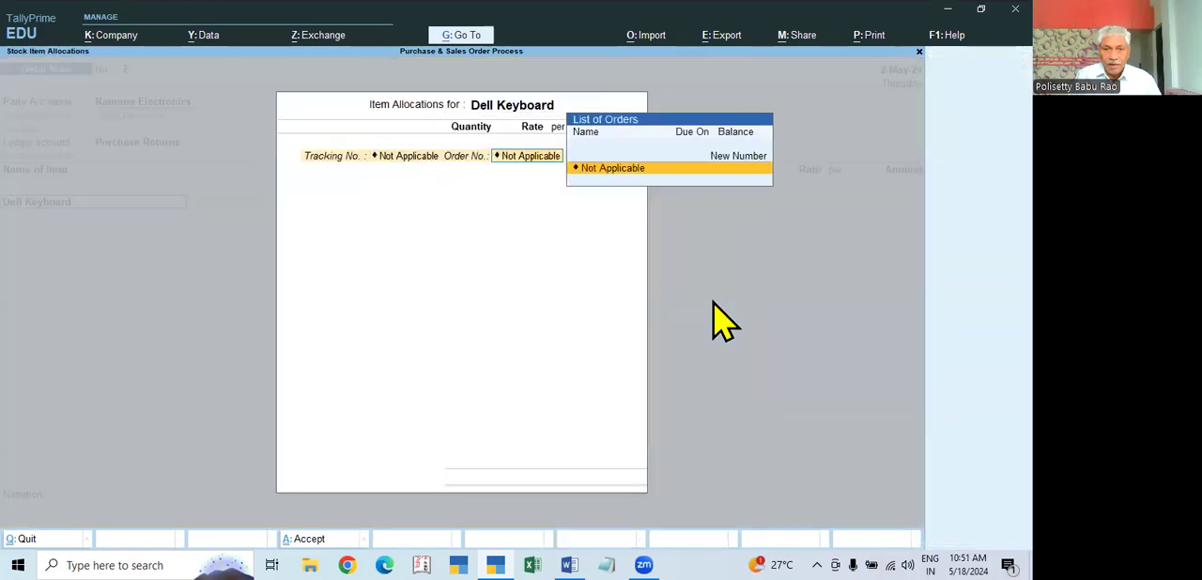
{"action": "key", "text": "Return"}
{"action": "type", "text": "5 PCS"}
{"action": "key", "text": "Return"}
{"action": "key", "text": "Return"}
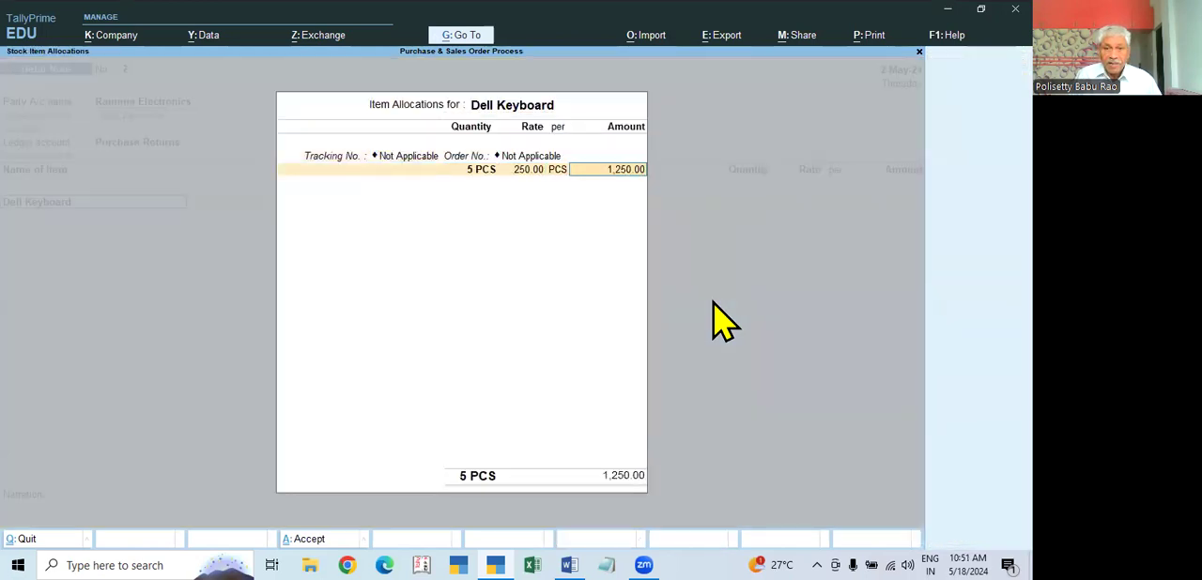
{"action": "key", "text": "Return"}
Step: Add the CGST and SGST ledgers under the returned Dell Keyboard item
{"action": "key", "text": "Return"}
{"action": "key", "text": "Return"}
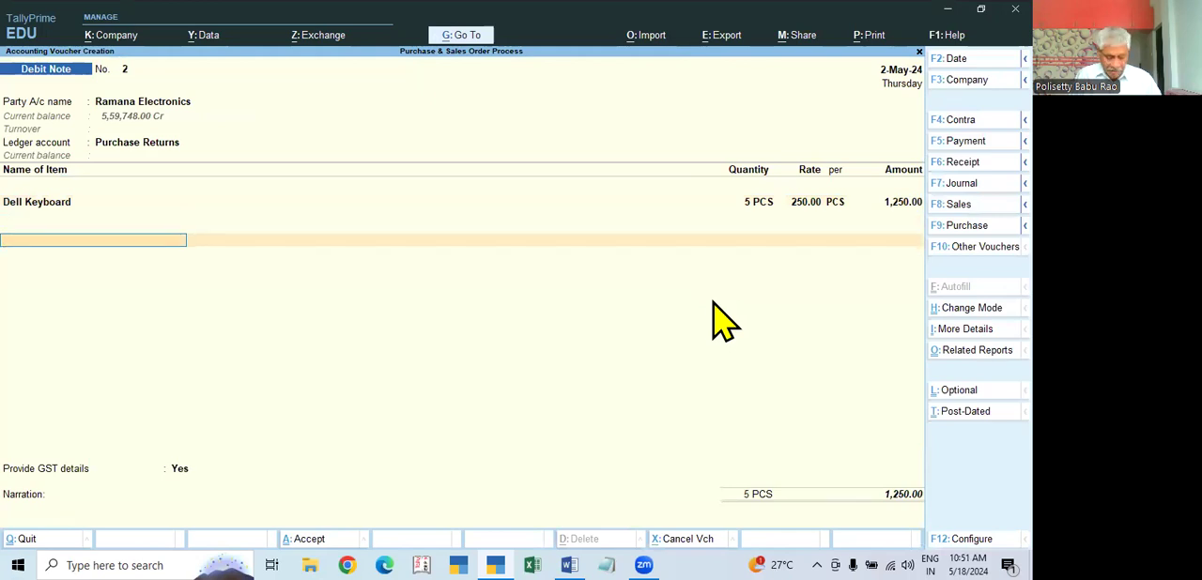
{"action": "type", "text": "cgst"}
{"action": "key", "text": "Return"}
{"action": "type", "text": "sgst"}
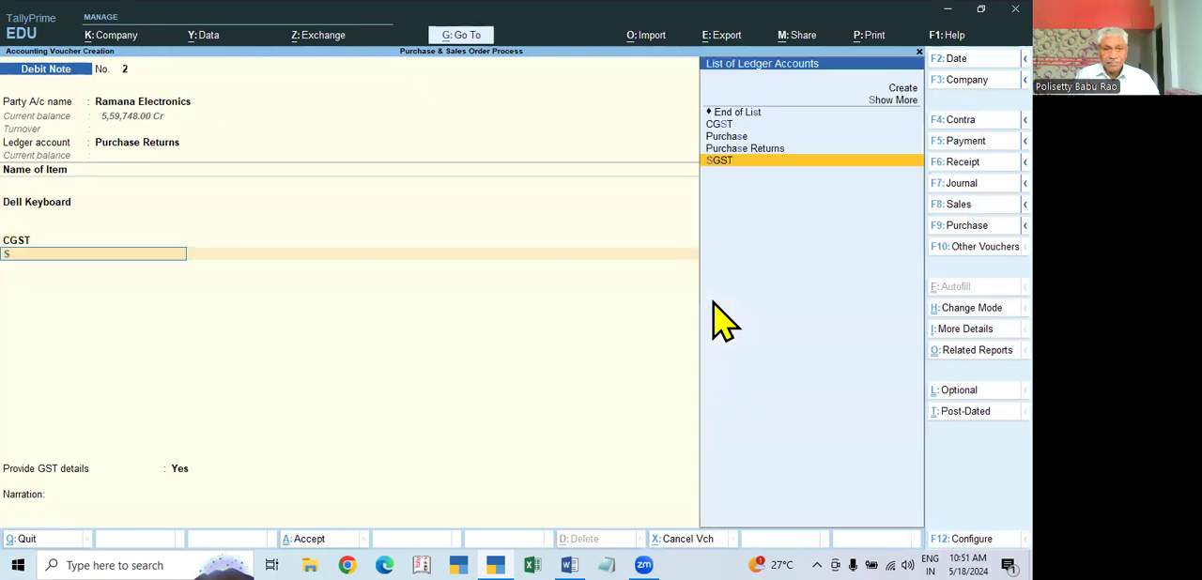
Step: Provide GST details with 07-Others as the reason for issuing the note and leave the supplier's note number blank
{"action": "key", "text": "Return"}
{"action": "key", "text": "Return"}
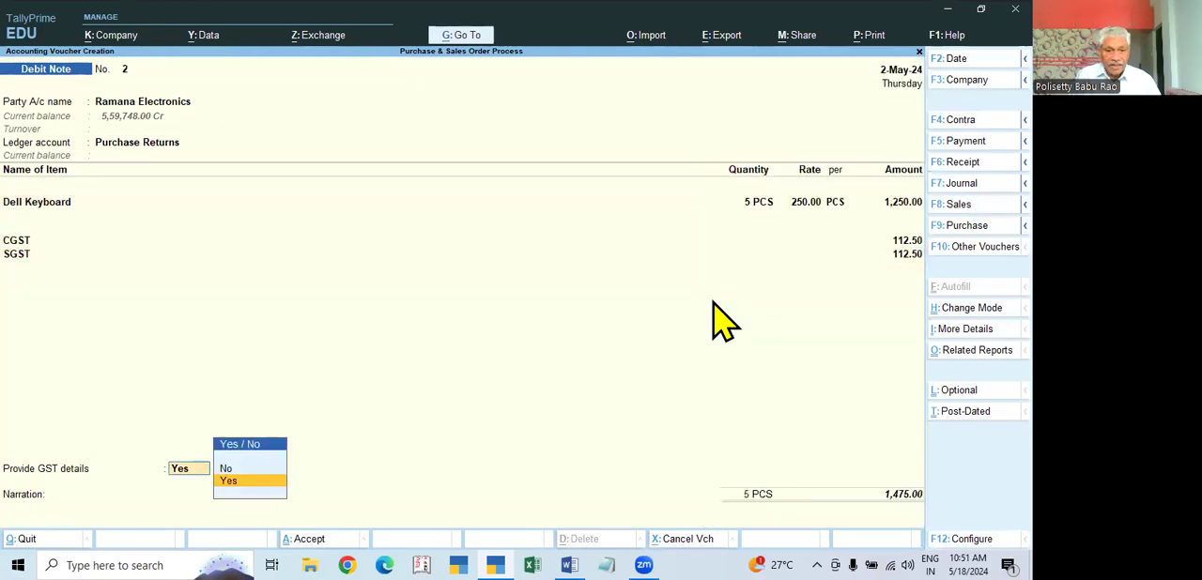
{"action": "key", "text": "Return"}
{"action": "key", "text": "Down"}
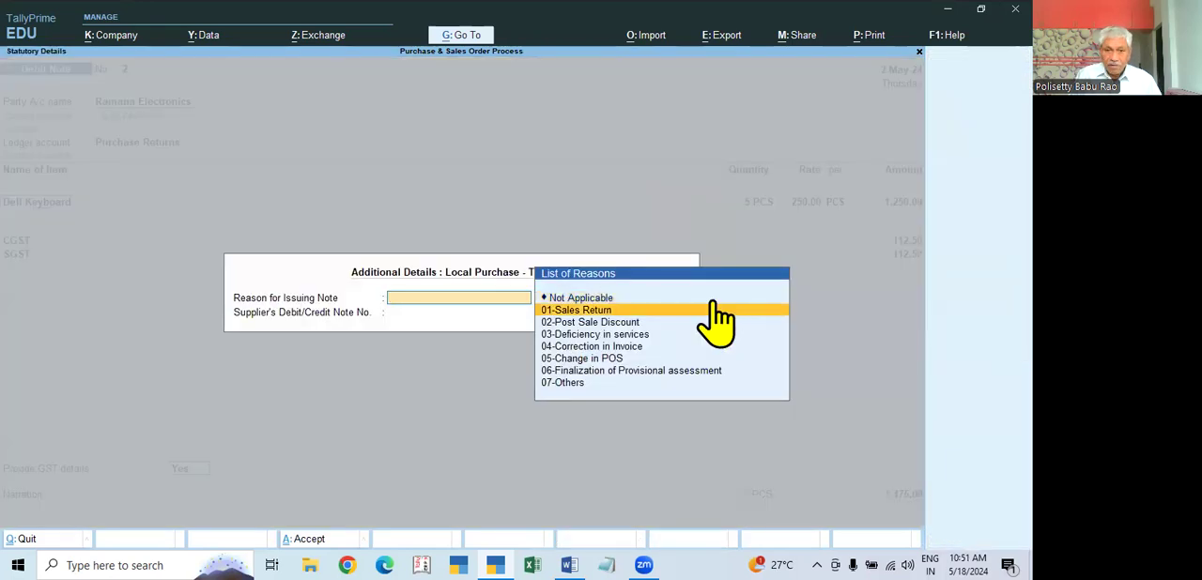
{"action": "key", "text": "Down"}
{"action": "key", "text": "Down"}
{"action": "key", "text": "Down"}
{"action": "key", "text": "Down"}
{"action": "key", "text": "Down"}
{"action": "key", "text": "Down"}
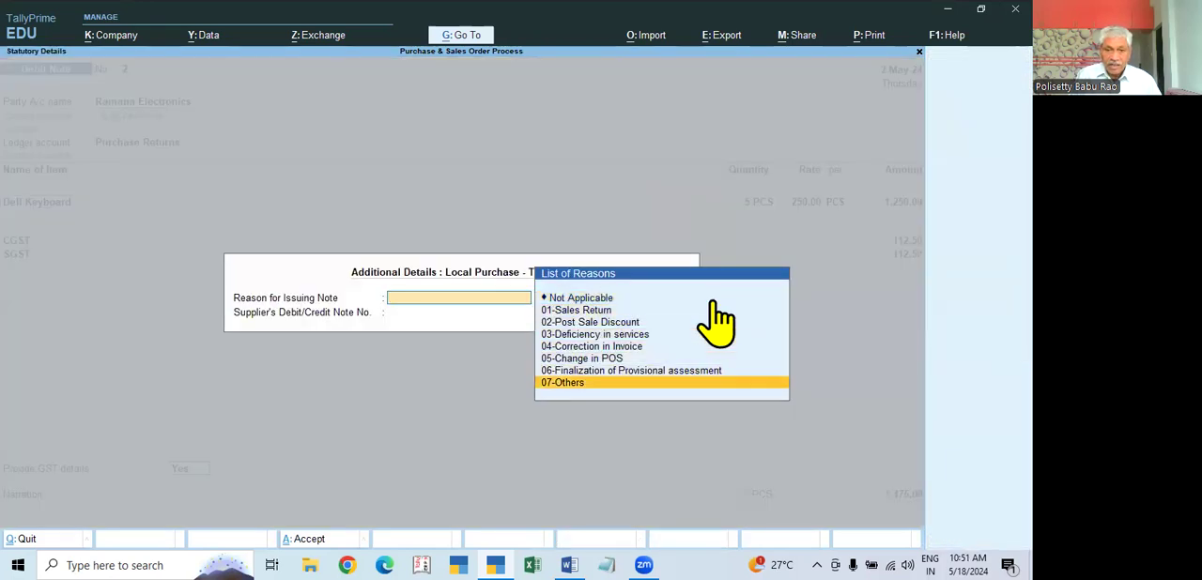
{"action": "key", "text": "Return"}
Step: Allocate the full return amount against Ramana Electronics' pending bill 0025, save the debit note without narration, and exit voucher entry
{"action": "key", "text": "Return"}
{"action": "key", "text": "Return"}
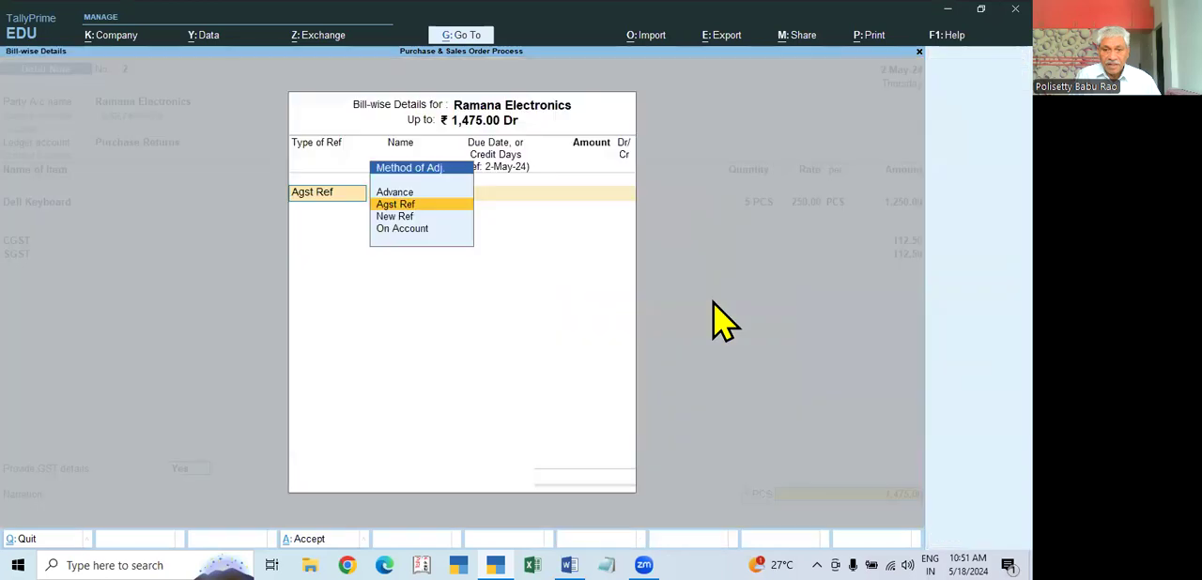
{"action": "key", "text": "Return"}
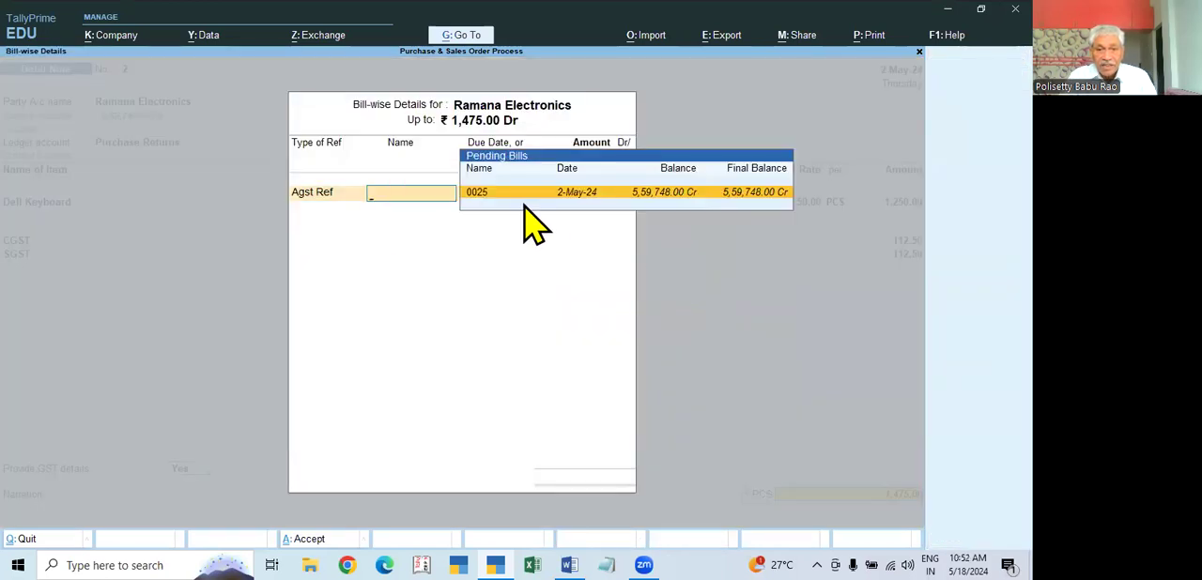
{"action": "left_click", "coordinate": [781, 193]}
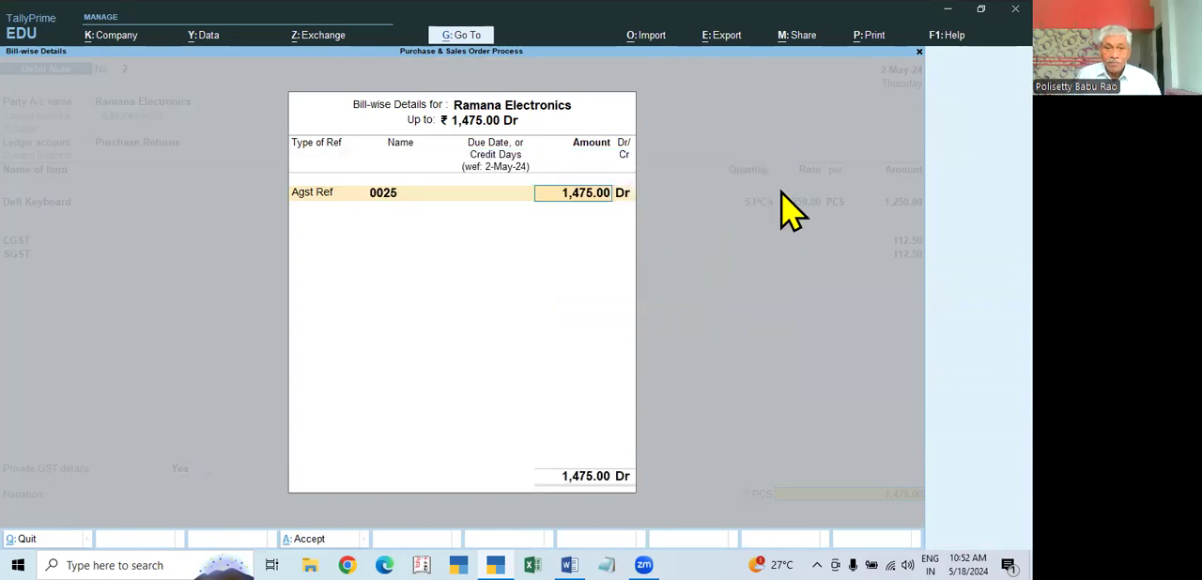
{"action": "key", "text": "Return"}
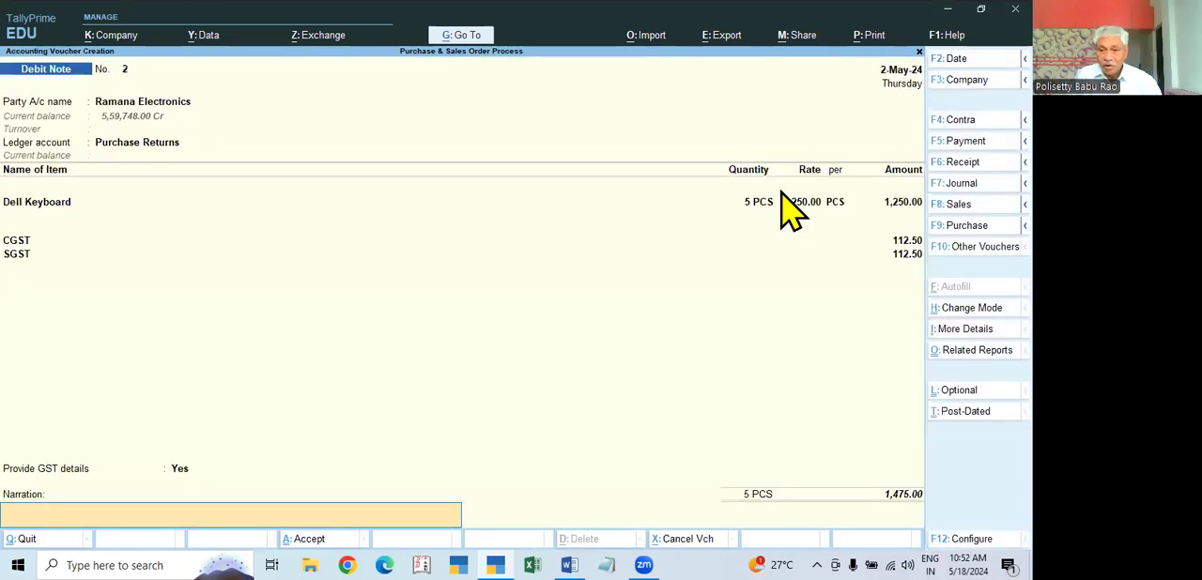
{"action": "key", "text": "Return"}
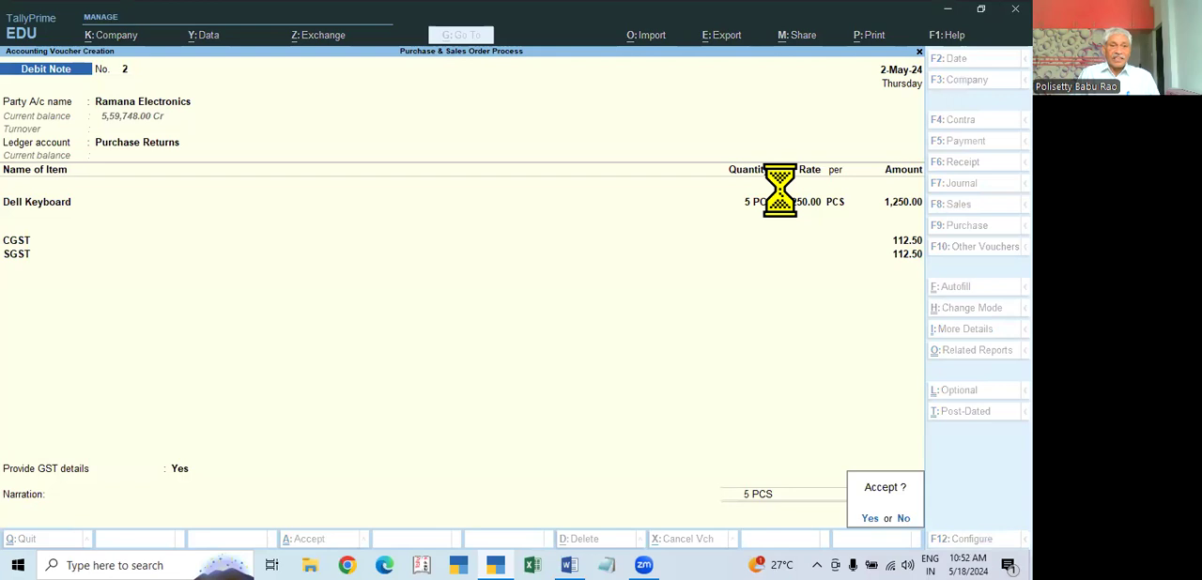
{"action": "key", "text": "Return"}
{"action": "key", "text": "Escape"}
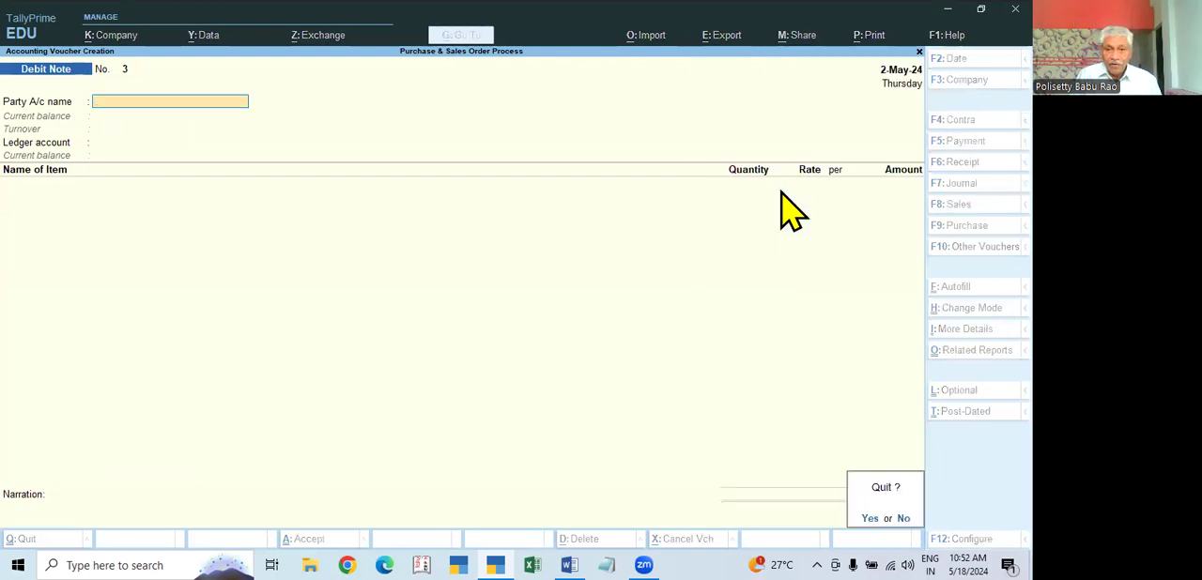
{"action": "key", "text": "Return"}
Step: Review the Profit & Loss A/c in detailed view to check the purchase returns entry
{"action": "key", "text": "Down"}
{"action": "key", "text": "Down"}
{"action": "key", "text": "Down"}
{"action": "key", "text": "Down"}
{"action": "key", "text": "Up"}
{"action": "key", "text": "Up"}
{"action": "key", "text": "Up"}
{"action": "key", "text": "Down"}
{"action": "key", "text": "Down"}
{"action": "key", "text": "Down"}
{"action": "key", "text": "Return"}
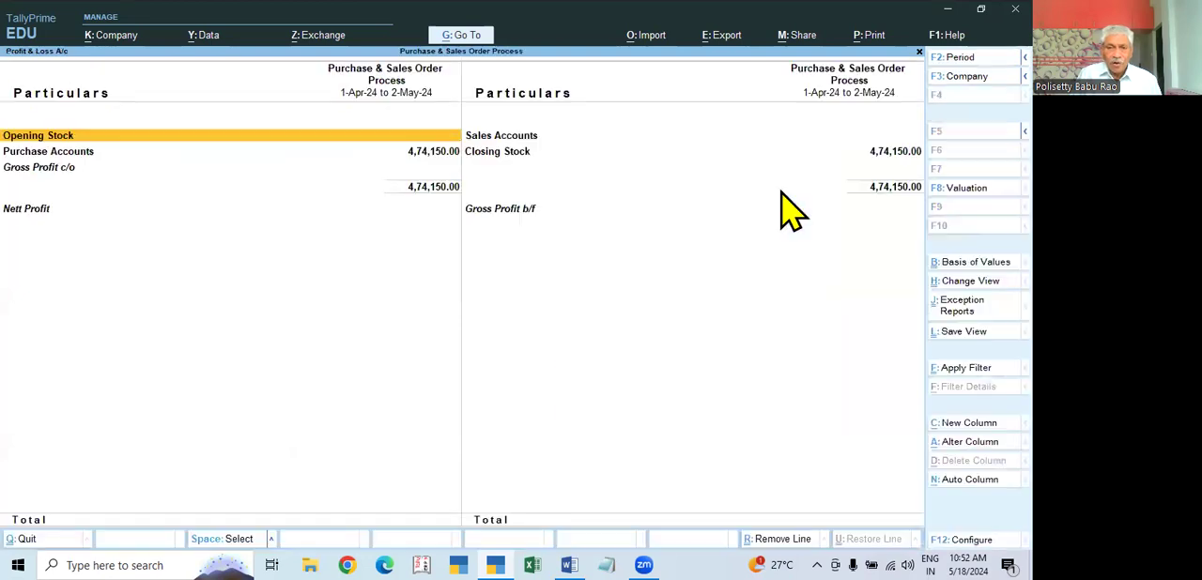
{"action": "key", "text": "alt+F5"}
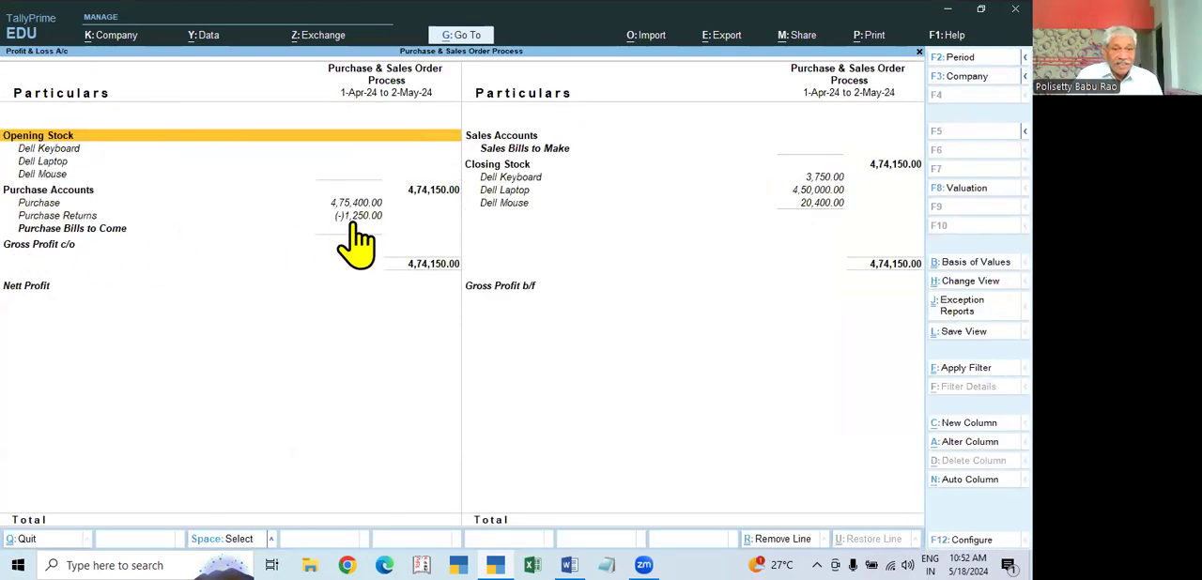
{"action": "key", "text": "Escape"}
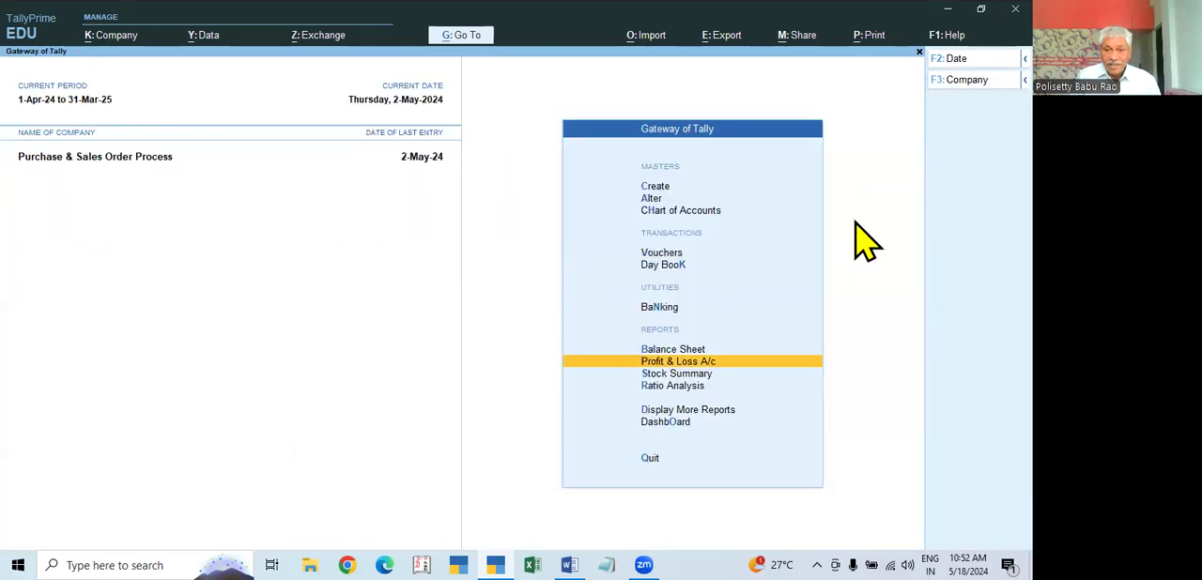
Step: Check the closing quantities of the Dell items in the Stock Summary
{"action": "key", "text": "Down"}
{"action": "key", "text": "Return"}
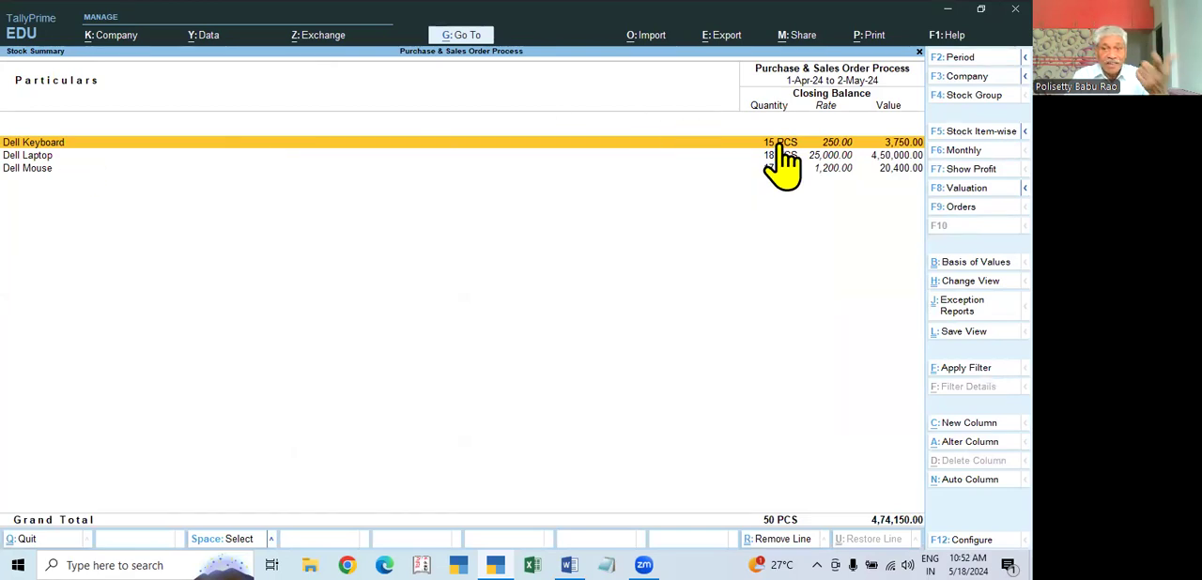
{"action": "key", "text": "Escape"}
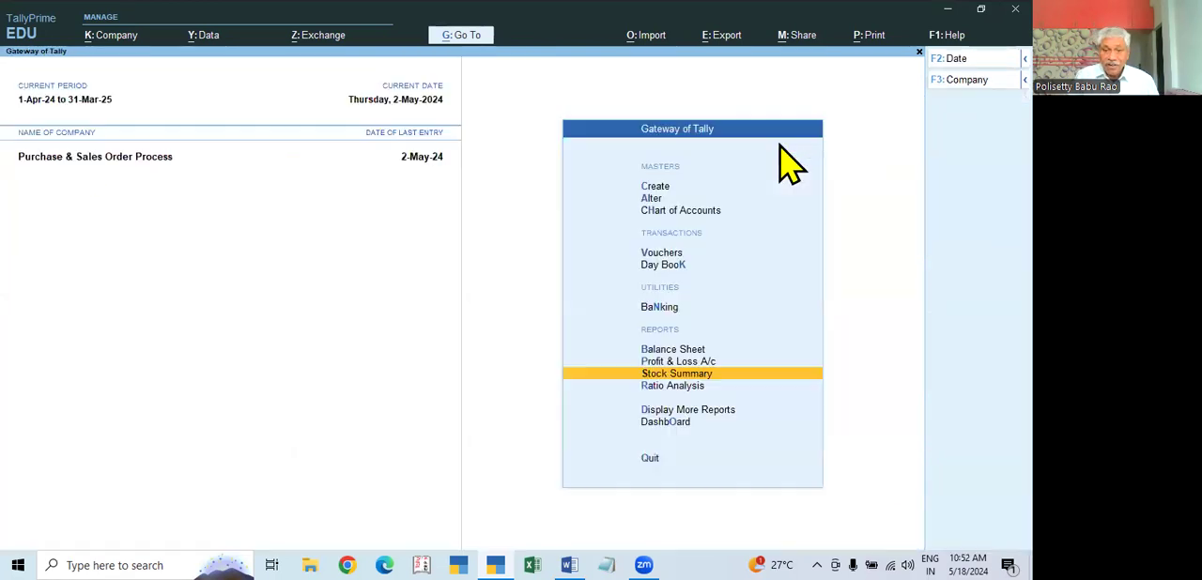
Step: Open the Statements of Inventory reports
{"action": "key", "text": "Down"}
{"action": "key", "text": "Down"}
{"action": "key", "text": "Return"}
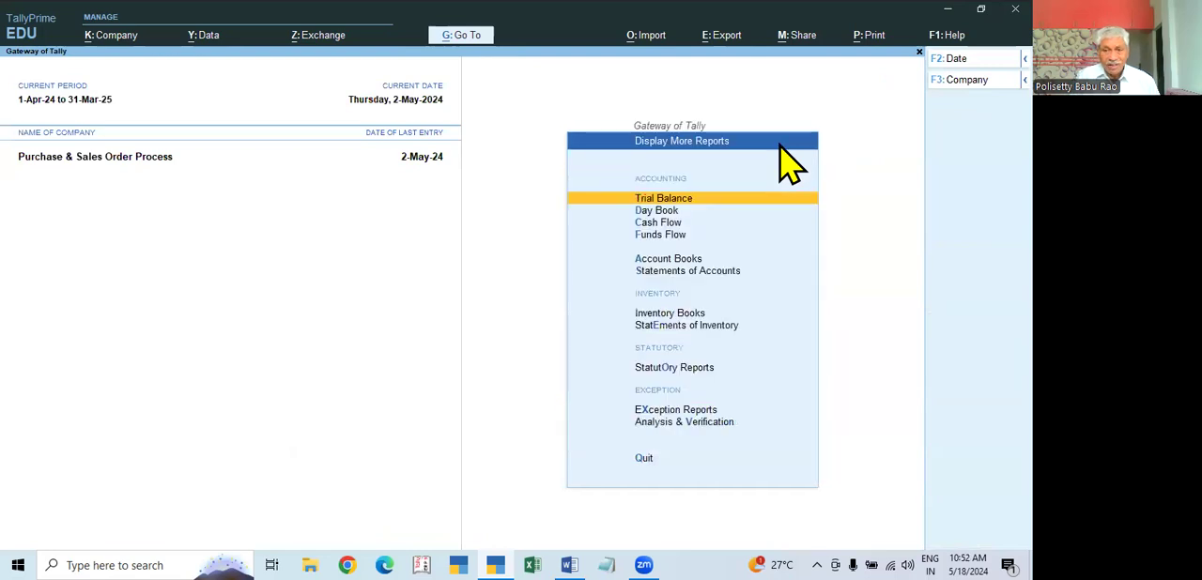
{"action": "key", "text": "Down"}
{"action": "key", "text": "Down"}
{"action": "key", "text": "Down"}
{"action": "key", "text": "Down"}
{"action": "key", "text": "Down"}
{"action": "key", "text": "Return"}
{"action": "key", "text": "Escape"}
{"action": "key", "text": "Down"}
{"action": "key", "text": "Down"}
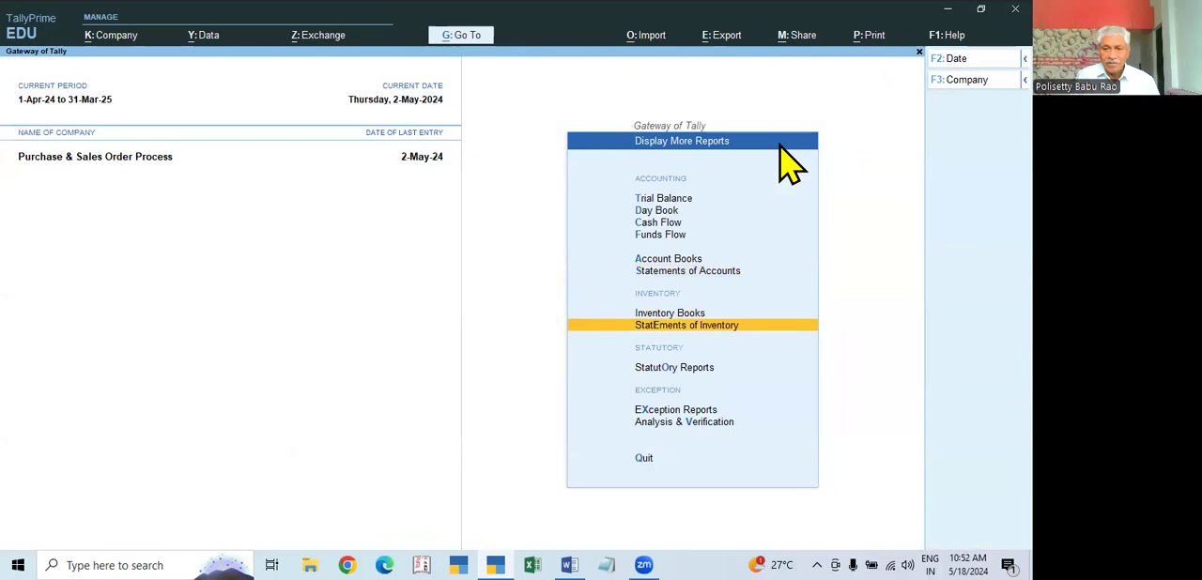
{"action": "key", "text": "Return"}
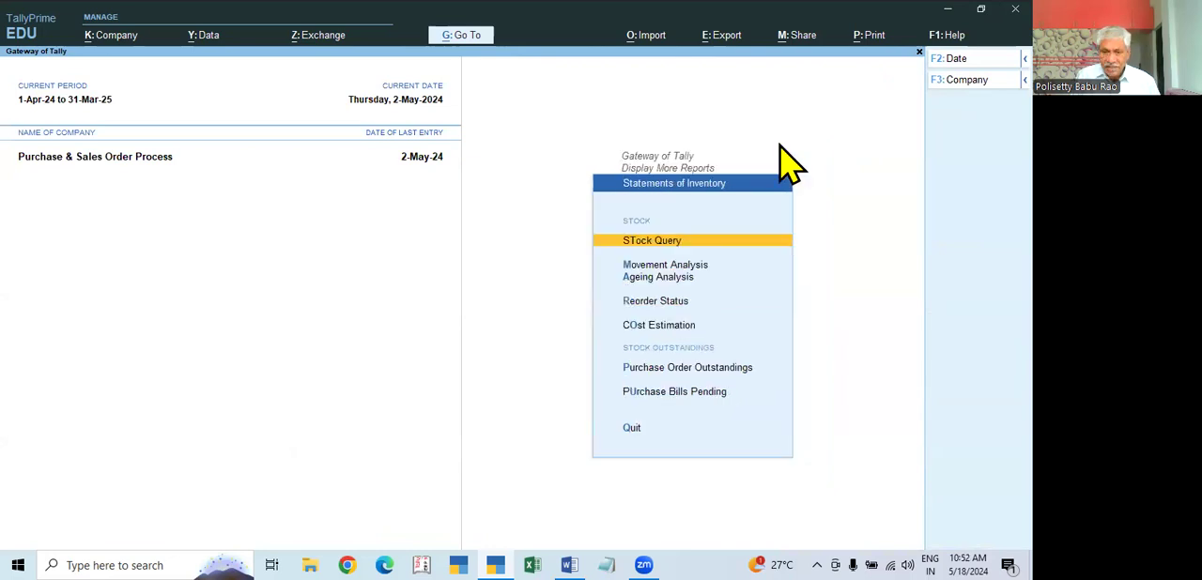
Step: Examine Purchase Order Outstandings for all orders, comparing ordered and balance quantities
{"action": "key", "text": "Down"}
{"action": "key", "text": "Down"}
{"action": "key", "text": "Down"}
{"action": "key", "text": "Down"}
{"action": "key", "text": "Down"}
{"action": "key", "text": "Return"}
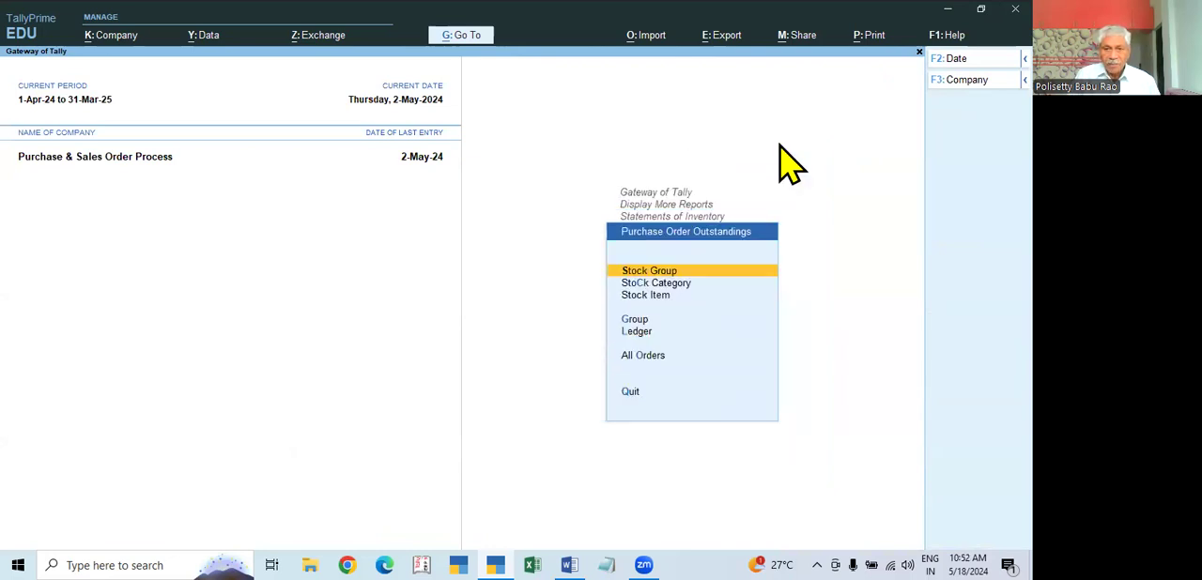
{"action": "left_click", "coordinate": [645, 355]}
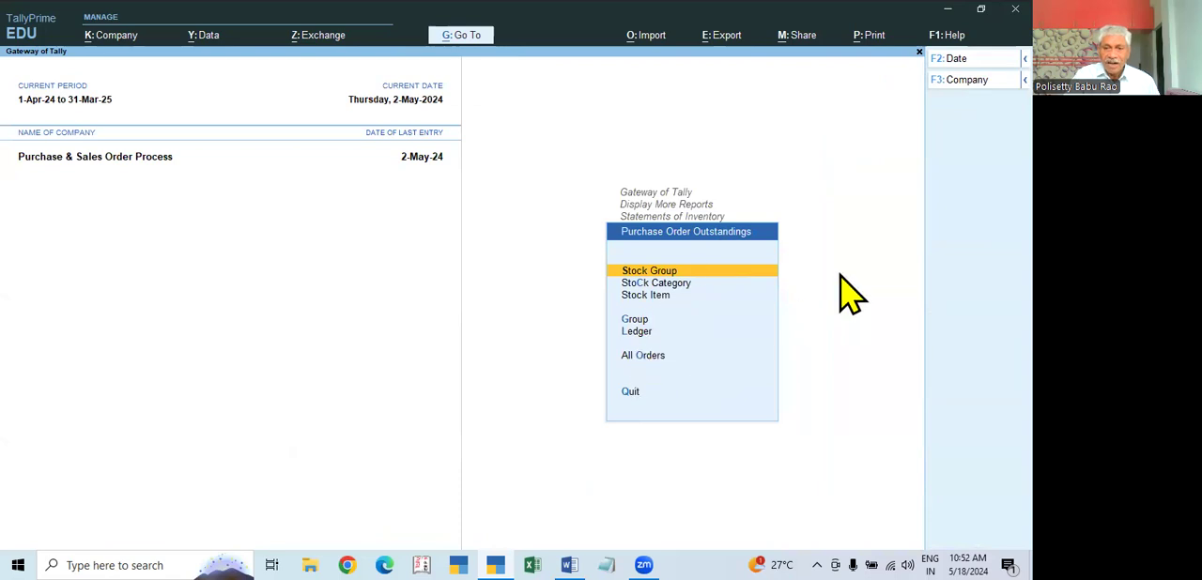
{"action": "left_click", "coordinate": [959, 206]}
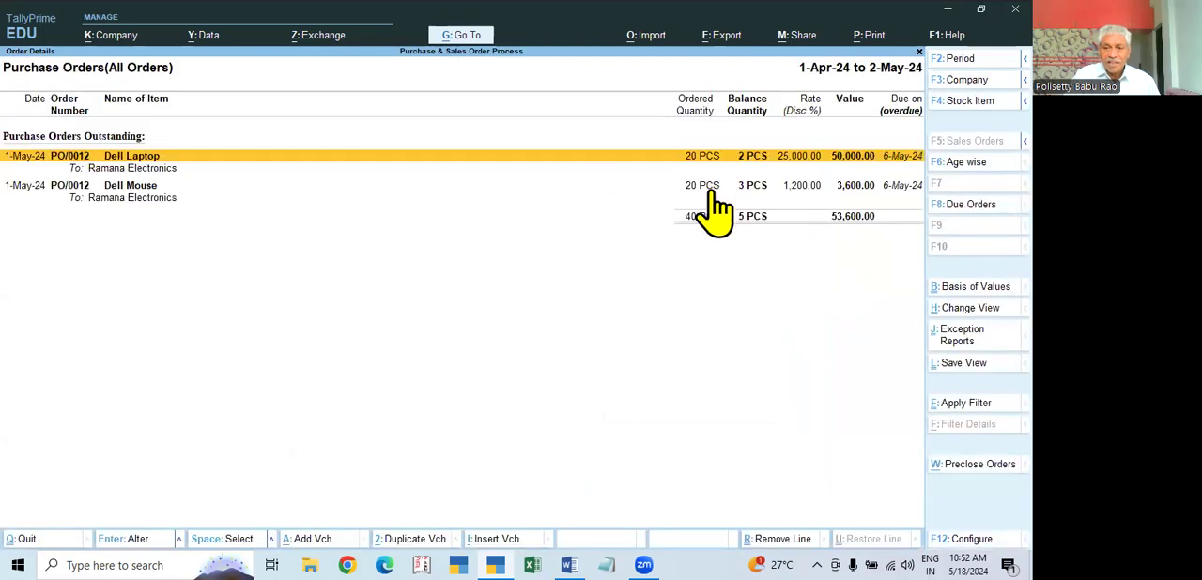
{"action": "key", "text": "Escape"}
{"action": "key", "text": "Escape"}
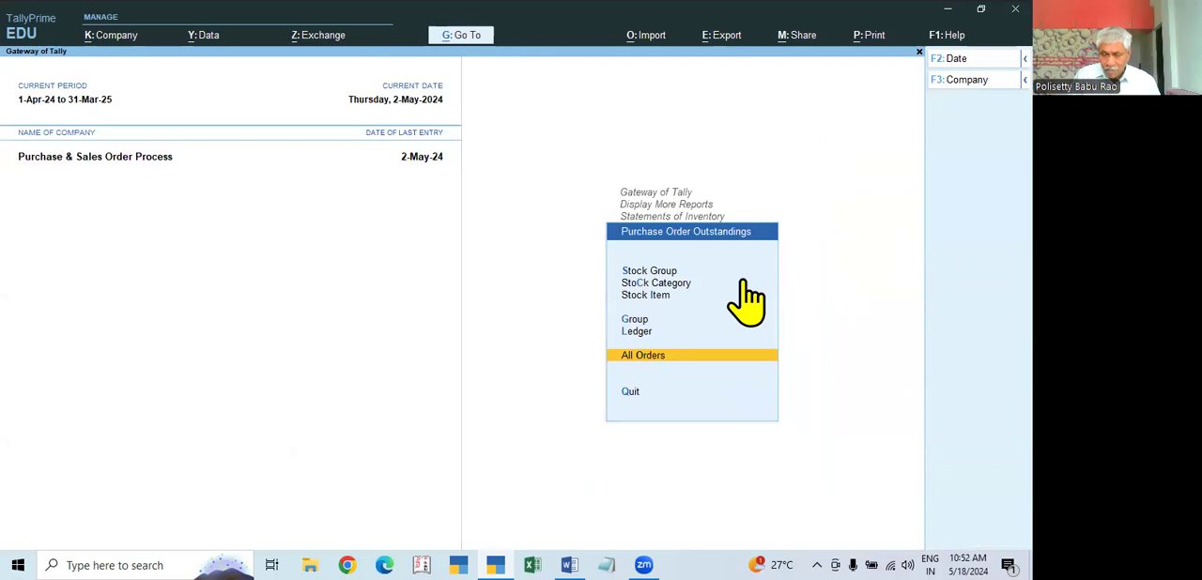
Step: Check the Purchase Bills Pending report for unbilled receipts
{"action": "key", "text": "Down"}
{"action": "key", "text": "Return"}
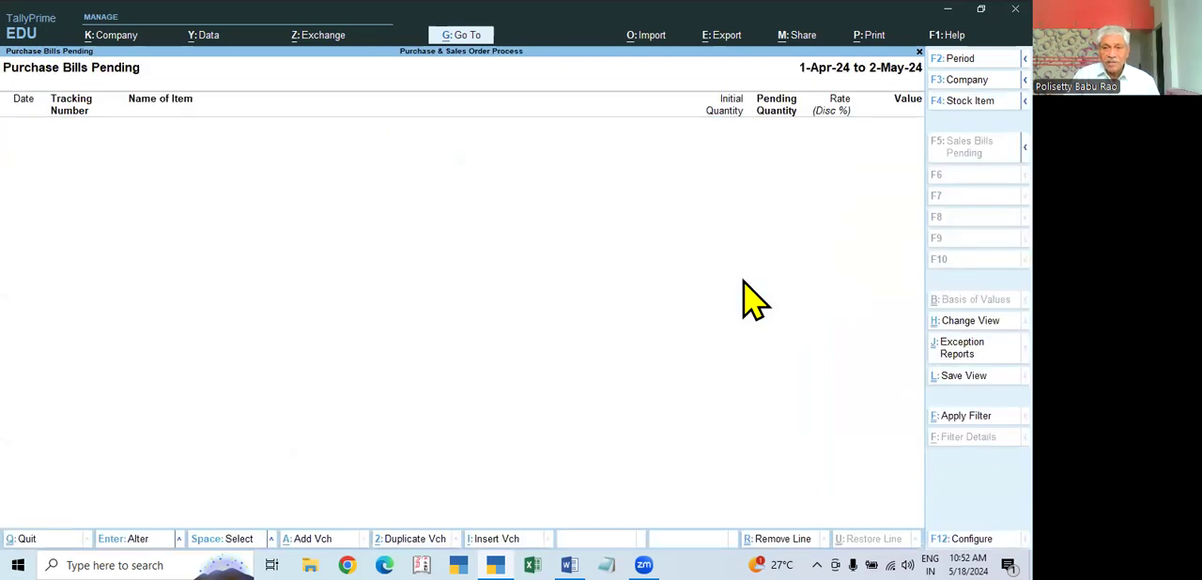
{"action": "key", "text": "Escape"}
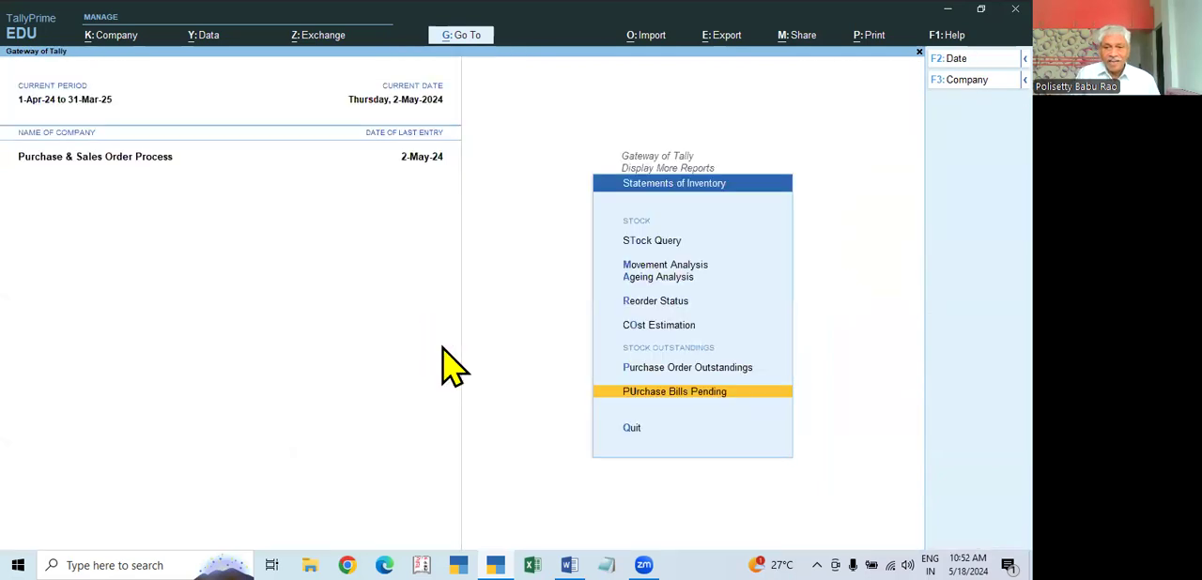
Step: Reopen the outstanding purchase orders report for all orders to review the Dell Laptop and Dell Mouse balances, and return to the Gateway
{"action": "key", "text": "Up"}
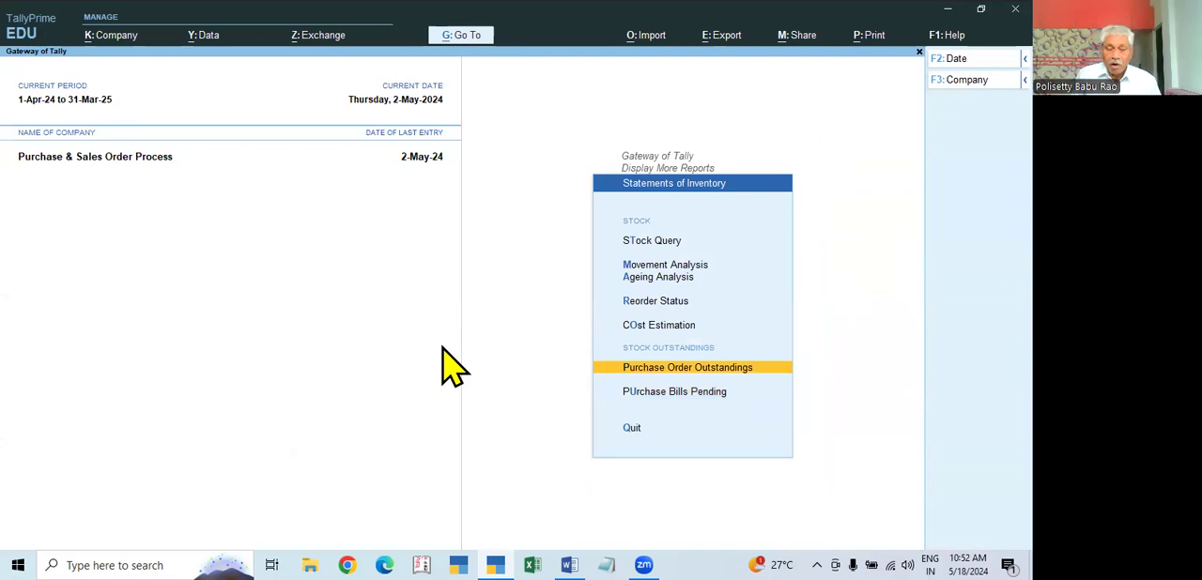
{"action": "key", "text": "Escape"}
{"action": "key", "text": "Down"}
{"action": "key", "text": "Up"}
{"action": "key", "text": "Return"}
{"action": "key", "text": "Down"}
{"action": "key", "text": "Down"}
{"action": "key", "text": "Down"}
{"action": "key", "text": "Down"}
{"action": "key", "text": "Down"}
{"action": "key", "text": "Return"}
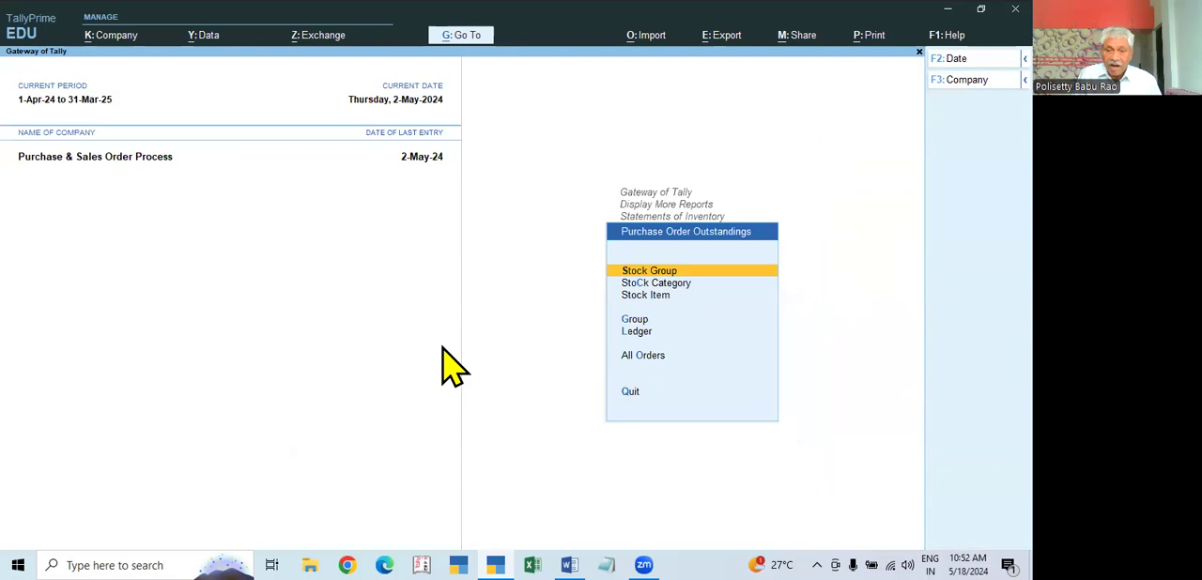
{"action": "left_click", "coordinate": [643, 362]}
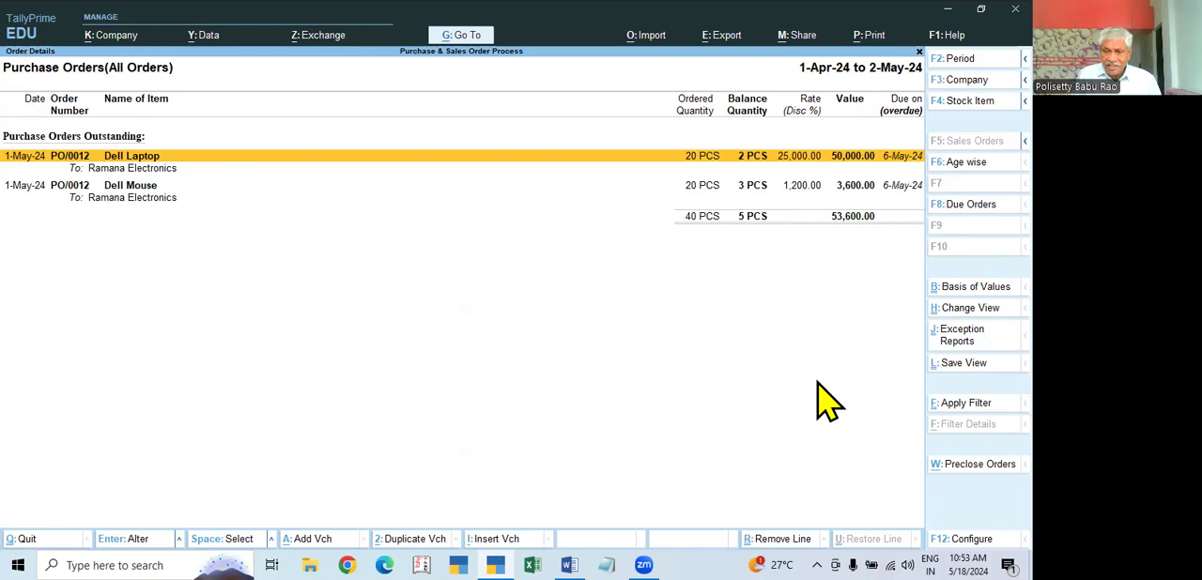
{"action": "key", "text": "Escape"}
{"action": "key", "text": "Escape"}
{"action": "key", "text": "Escape"}
{"action": "key", "text": "Escape"}
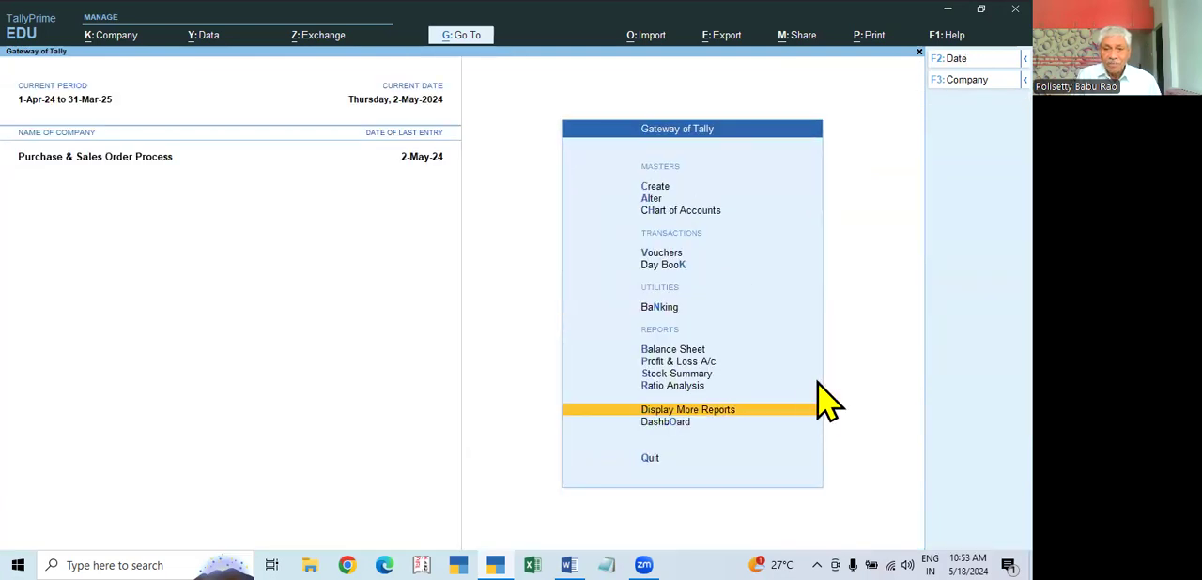
Step: Start a new Receipt Note voucher
{"action": "key", "text": "Escape"}
{"action": "key", "text": "Escape"}
{"action": "key", "text": "Down"}
{"action": "key", "text": "Down"}
{"action": "key", "text": "Down"}
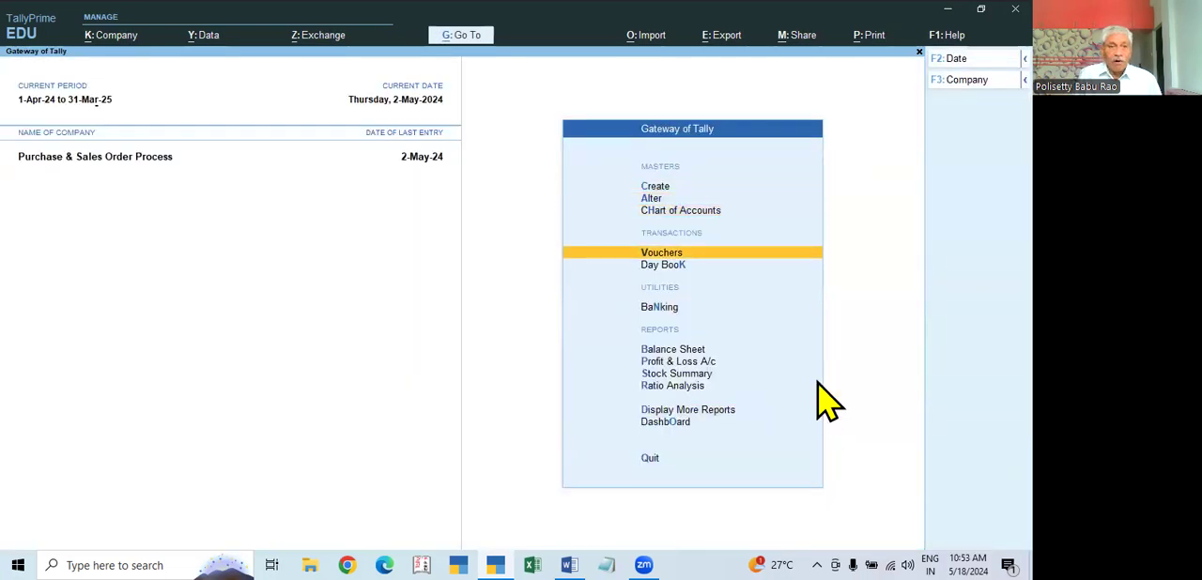
{"action": "key", "text": "Return"}
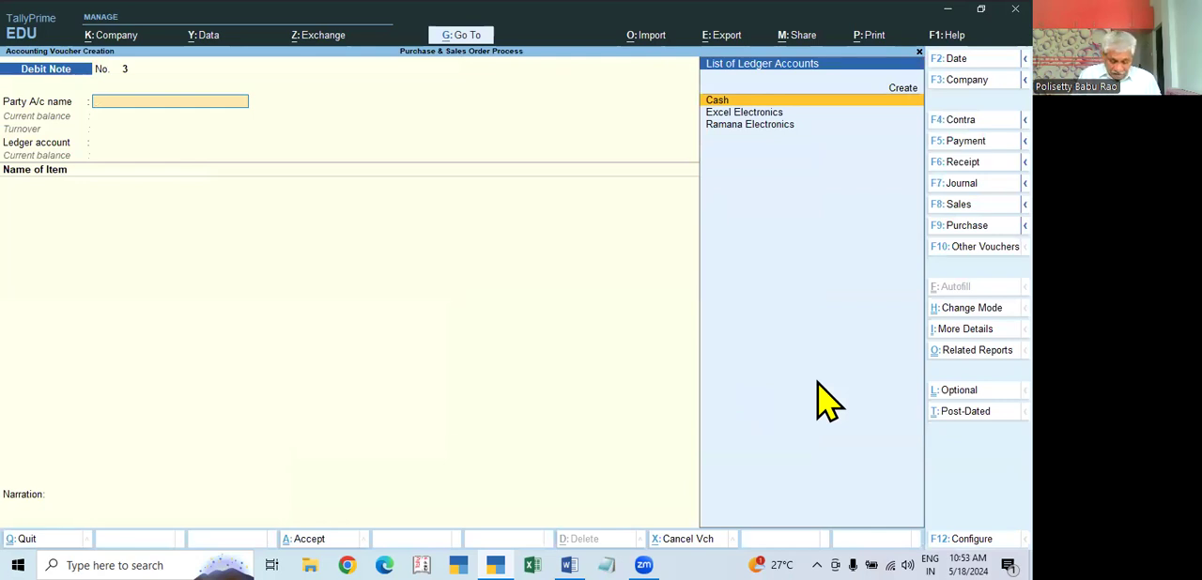
{"action": "key", "text": "alt+F9"}
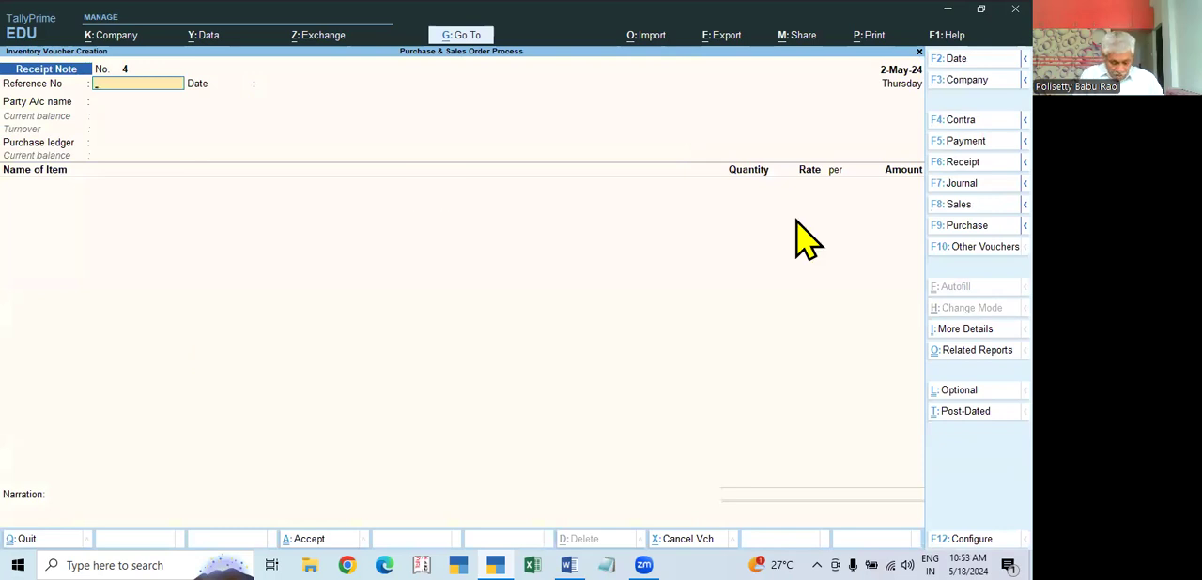
Step: Set the receipt note's reference number to RN/003 with the date 2-May-24
{"action": "type", "text": "RN/0026"}
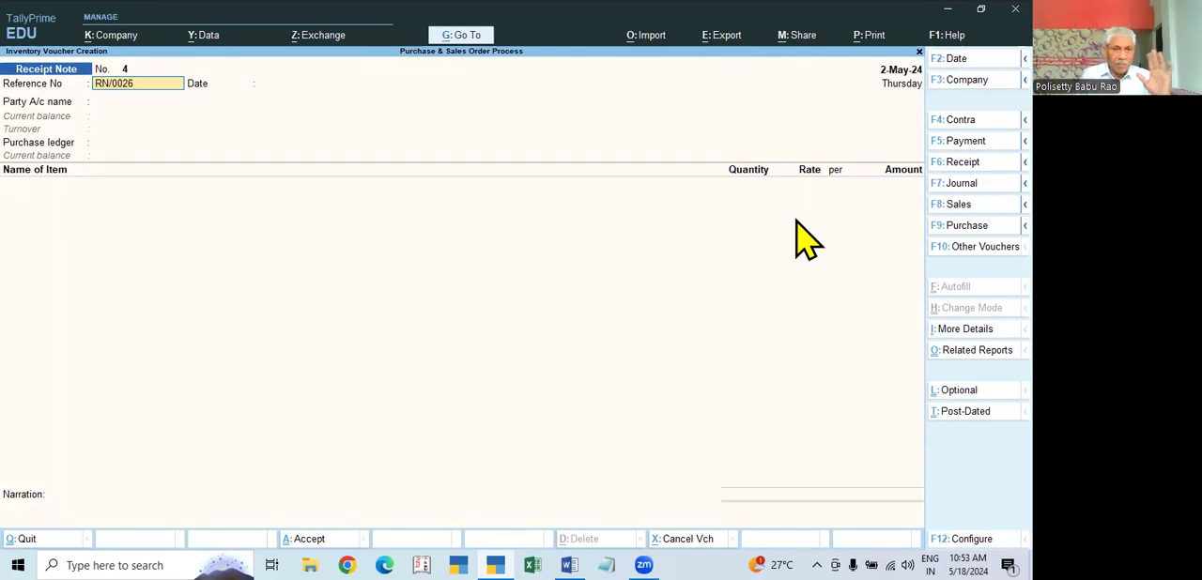
{"action": "key", "text": "BackSpace"}
{"action": "key", "text": "BackSpace"}
{"action": "key", "text": "BackSpace"}
{"action": "type", "text": "03"}
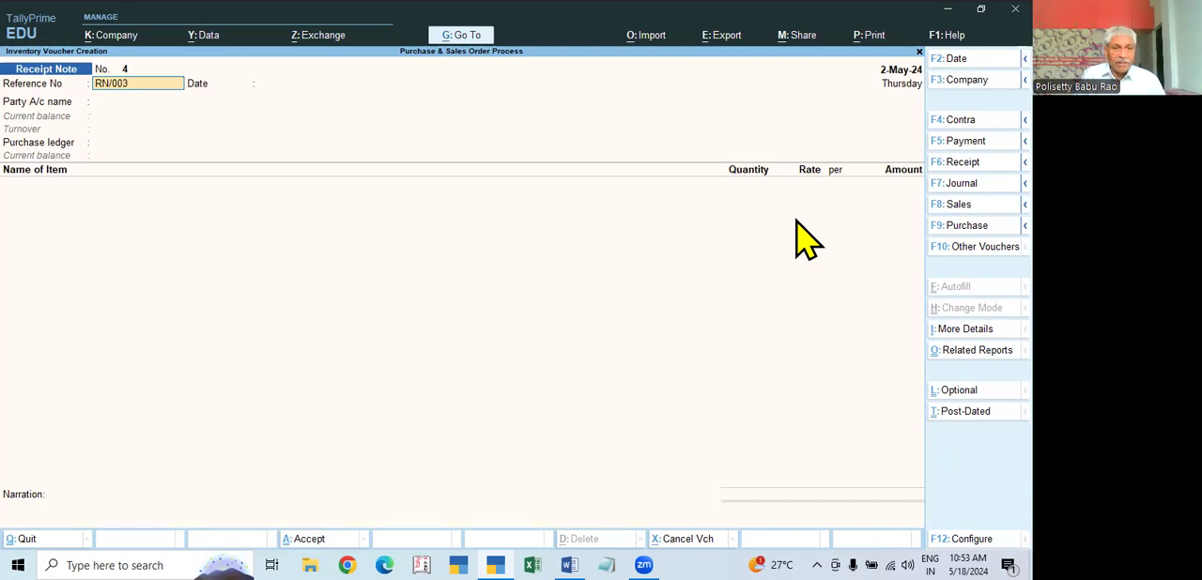
{"action": "key", "text": "Return"}
Step: Select Ramana Electronics as the party and link the receipt note to its purchase order dated 1-May-24
{"action": "key", "text": "Return"}
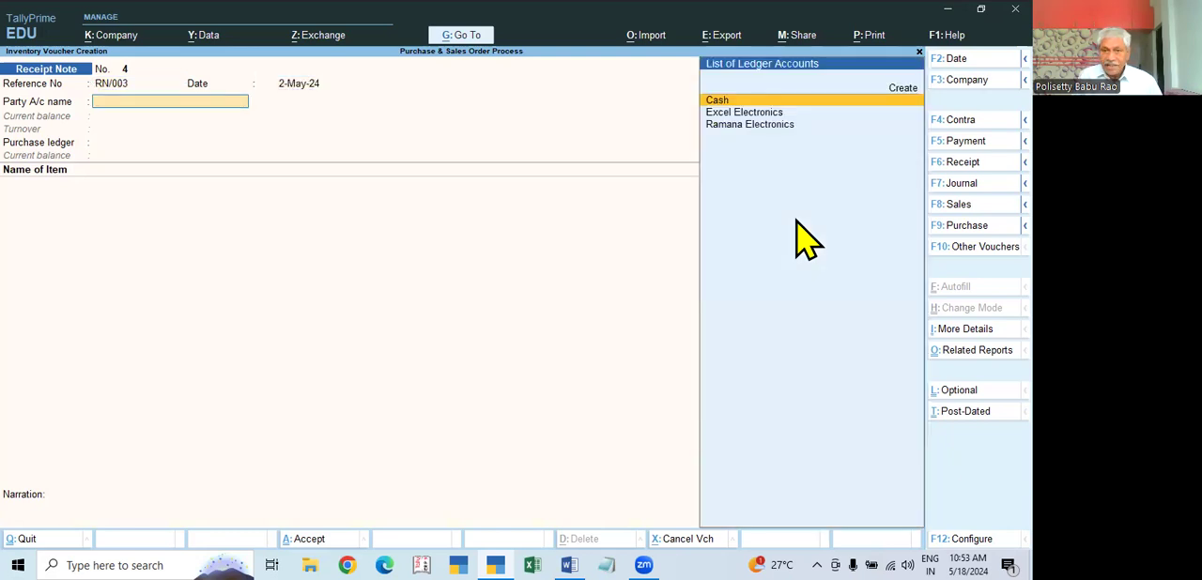
{"action": "key", "text": "Down"}
{"action": "key", "text": "Down"}
{"action": "key", "text": "Return"}
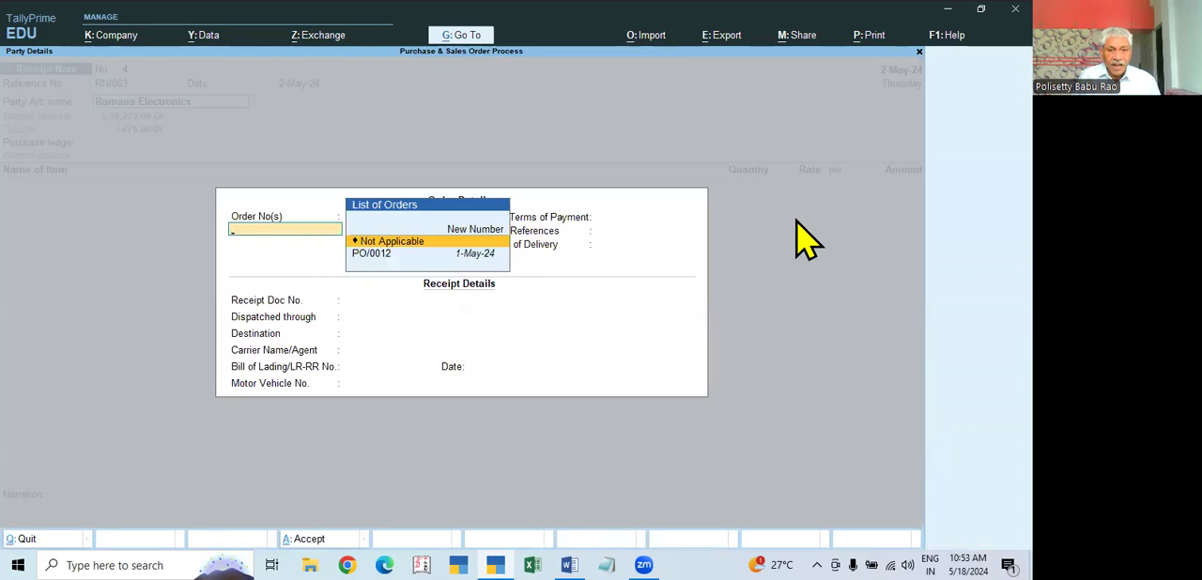
{"action": "key", "text": "Down"}
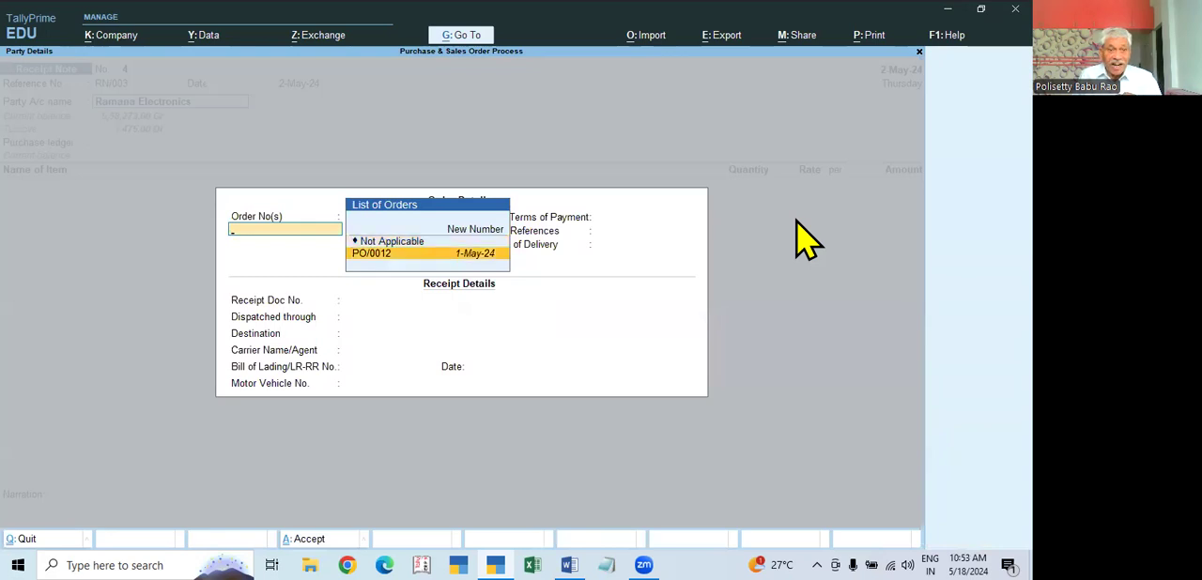
{"action": "key", "text": "Return"}
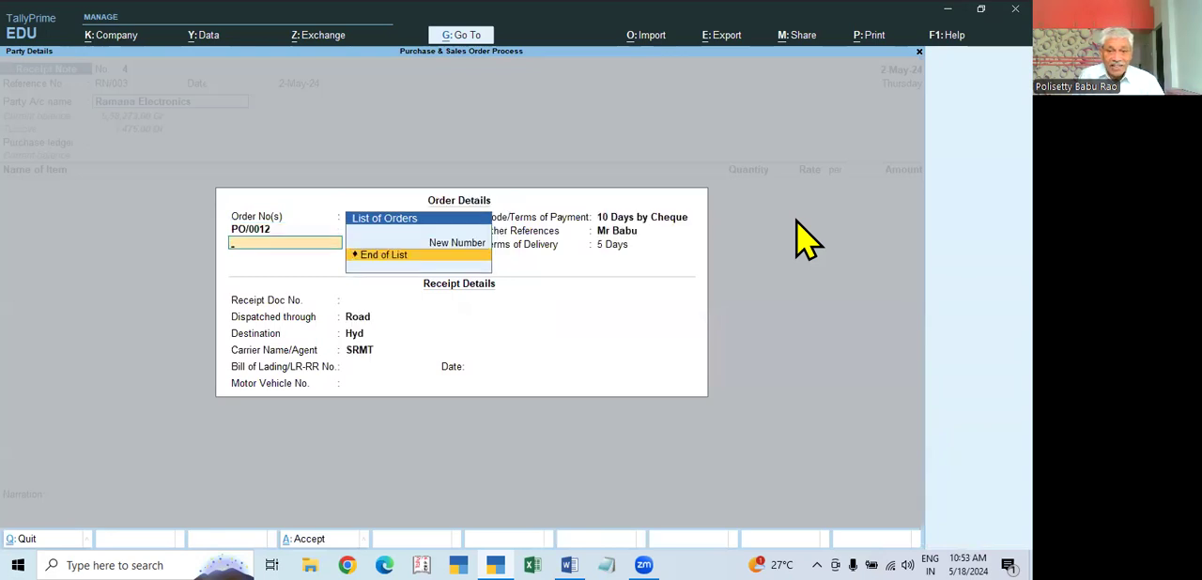
{"action": "key", "text": "Return"}
{"action": "key", "text": "Return"}
{"action": "key", "text": "Return"}
{"action": "key", "text": "Return"}
{"action": "key", "text": "Return"}
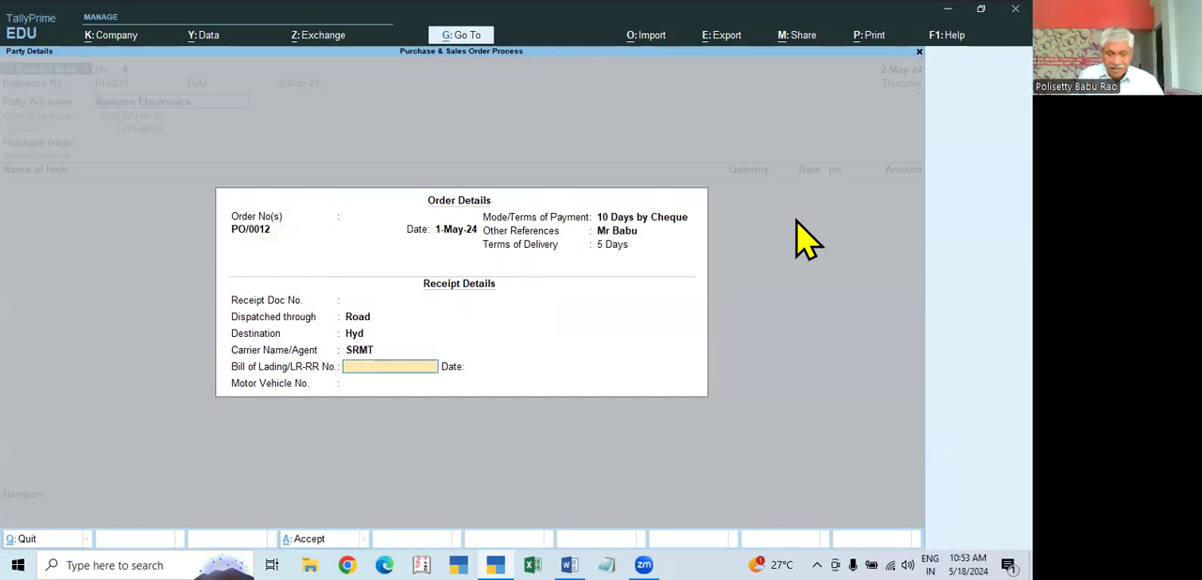
Step: Enter receipt document number 25468 and bill of lading number 26458/24 in the receipt details
{"action": "key", "text": "BackSpace"}
{"action": "key", "text": "BackSpace"}
{"action": "key", "text": "BackSpace"}
{"action": "key", "text": "BackSpace"}
{"action": "key", "text": "BackSpace"}
{"action": "key", "text": "Return"}
{"action": "key", "text": "Return"}
{"action": "type", "text": "25468"}
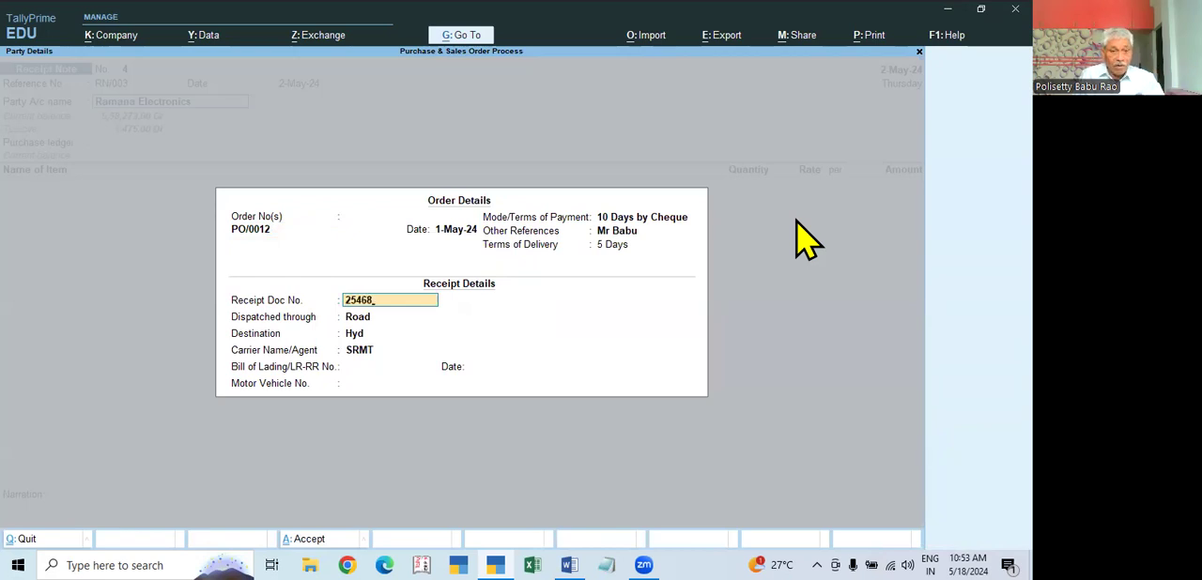
{"action": "key", "text": "Return"}
{"action": "type", "text": "26"}
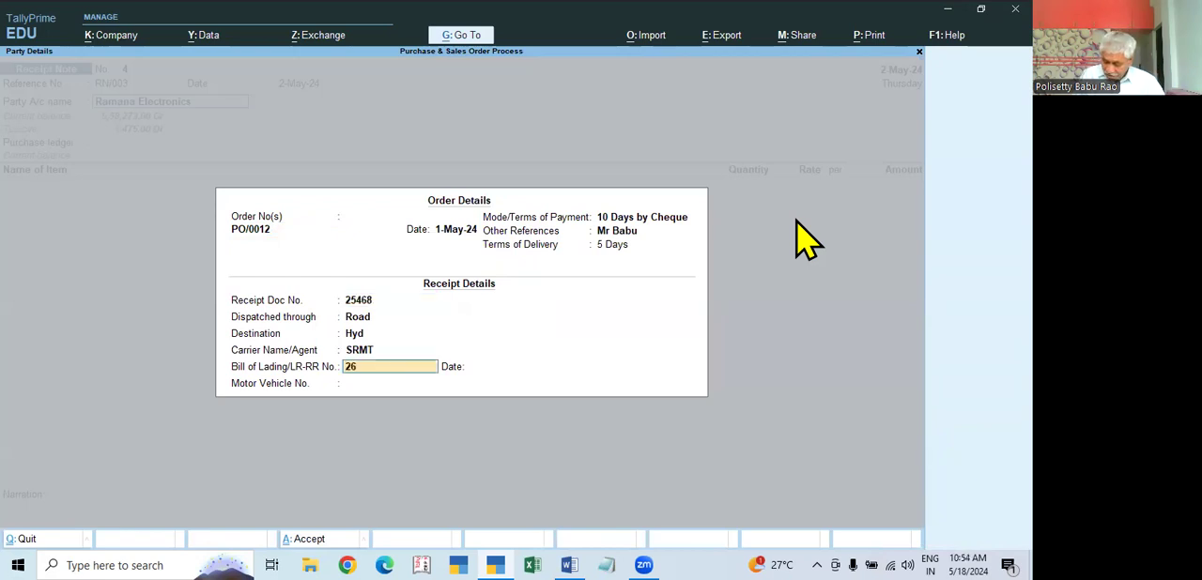
{"action": "type", "text": "458/24"}
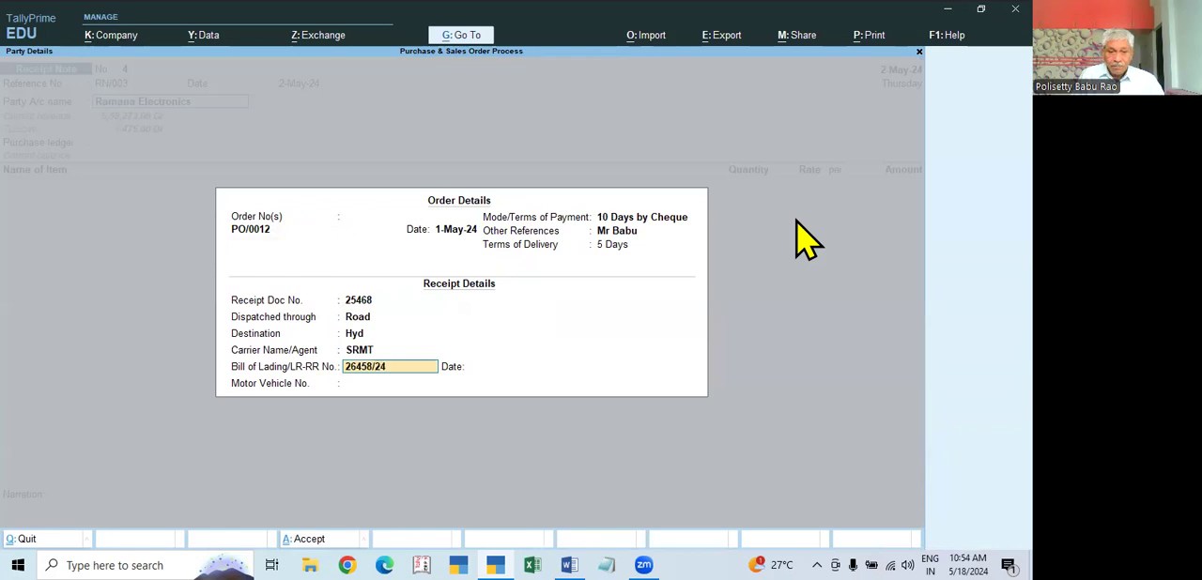
{"action": "key", "text": "Return"}
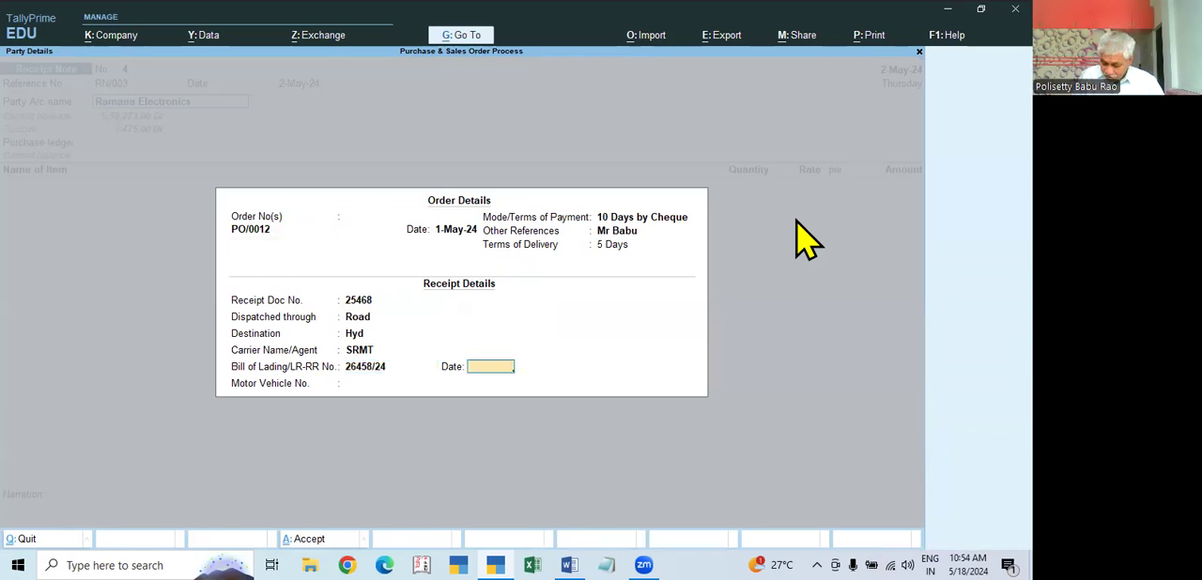
Step: Go back to the voucher header and set the receipt note's voucher date and effective date to 31-5-2024
{"action": "type", "text": "3"}
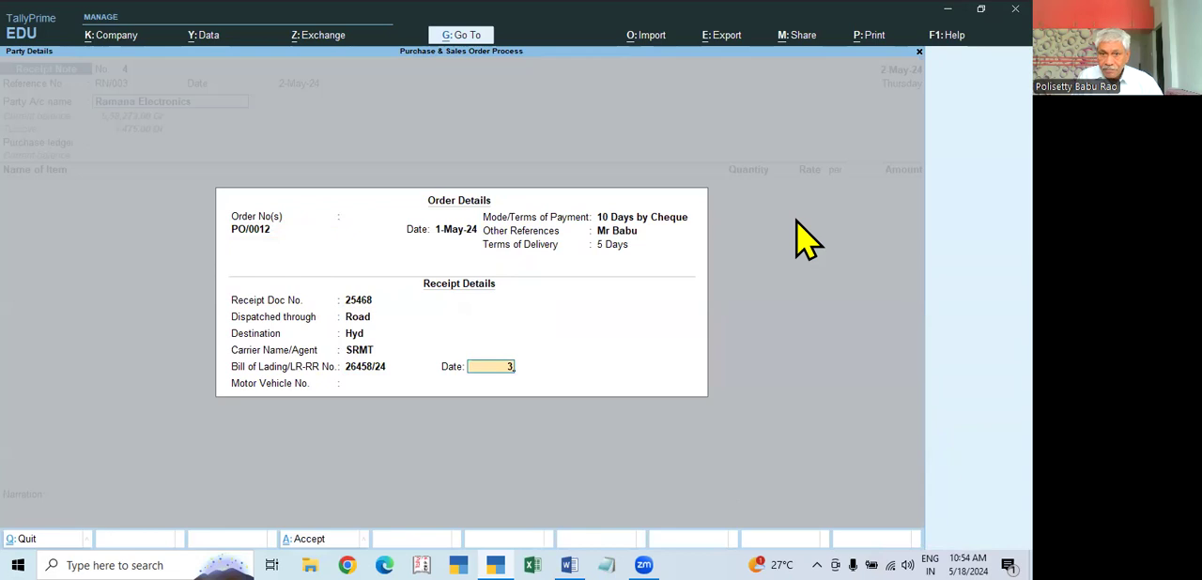
{"action": "key", "text": "BackSpace"}
{"action": "key", "text": "BackSpace"}
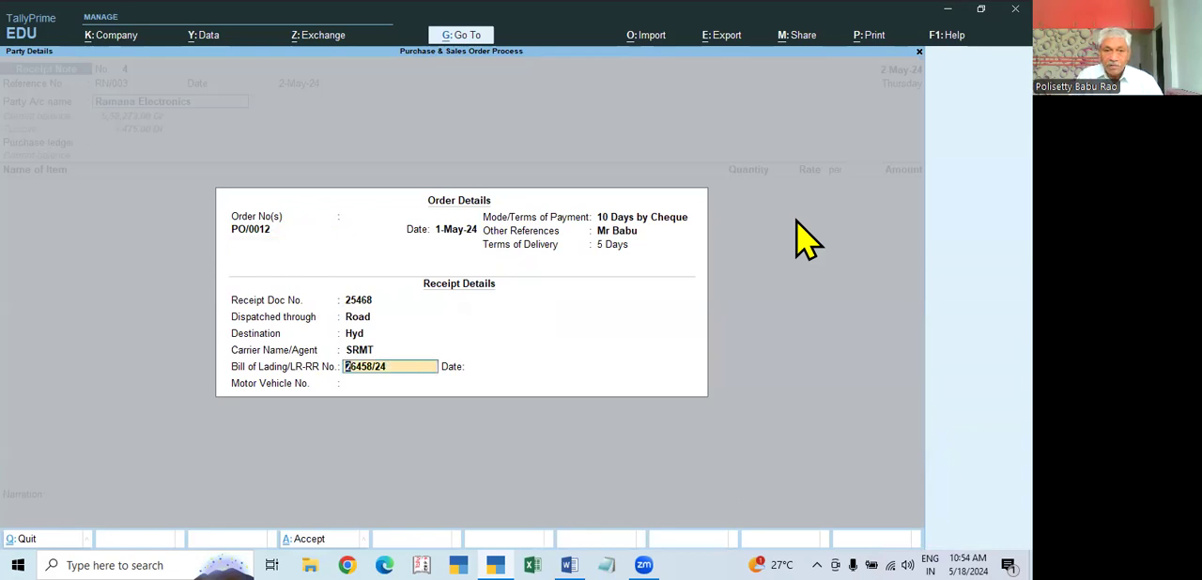
{"action": "key", "text": "BackSpace"}
{"action": "key", "text": "BackSpace"}
{"action": "key", "text": "BackSpace"}
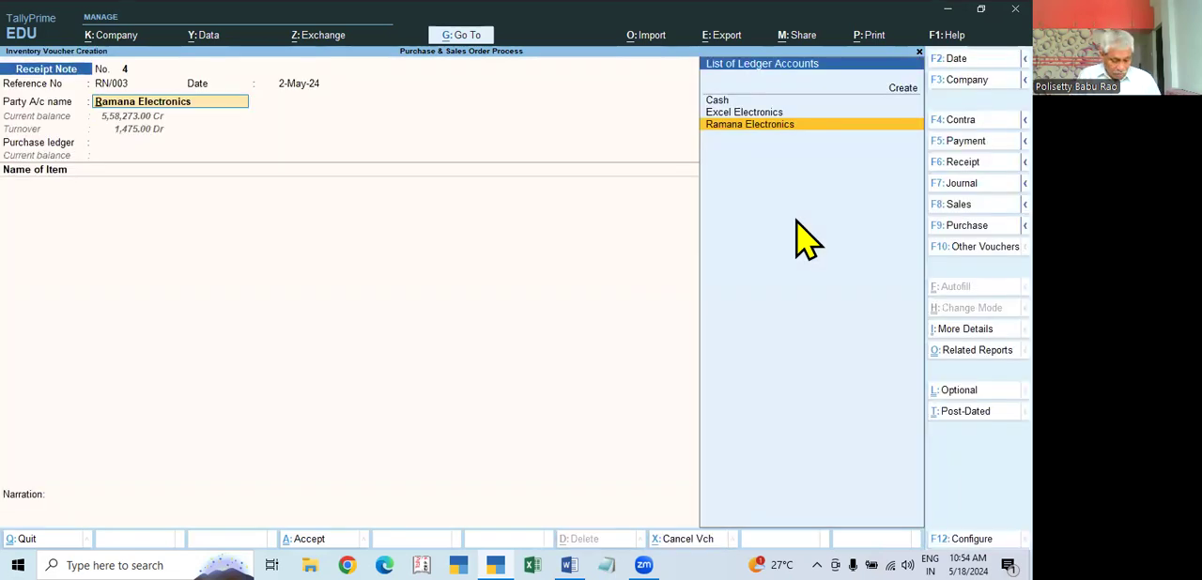
{"action": "key", "text": "F2"}
{"action": "type", "text": "31.5"}
{"action": "key", "text": "Return"}
{"action": "key", "text": "Return"}
{"action": "key", "text": "Return"}
{"action": "key", "text": "Return"}
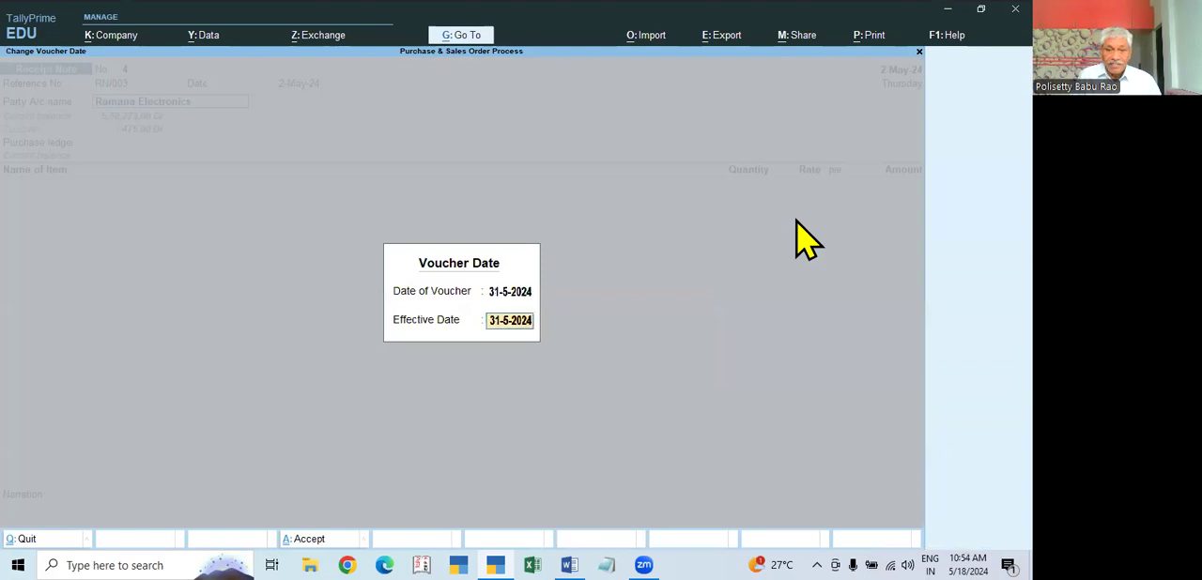
{"action": "key", "text": "Return"}
{"action": "key", "text": "Return"}
{"action": "key", "text": "Return"}
{"action": "key", "text": "Return"}
{"action": "key", "text": "Return"}
{"action": "key", "text": "Return"}
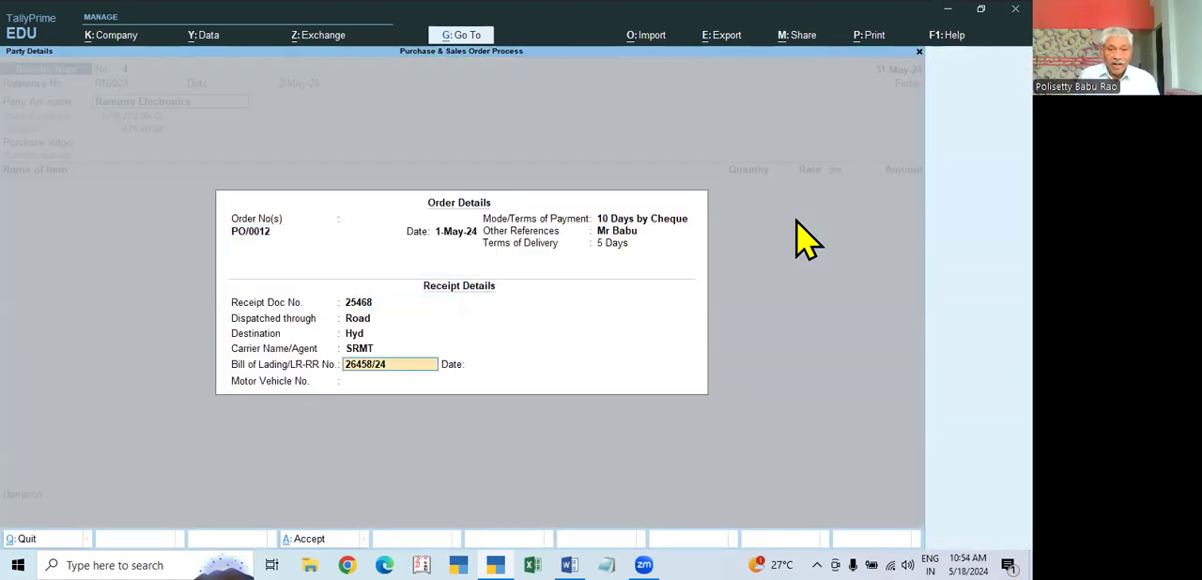
Step: Complete the receipt details with bill date 31-May-24 and the motor vehicle number, accepting the supplier details and the Purchase ledger
{"action": "type", "text": "31."}
{"action": "key", "text": "Return"}
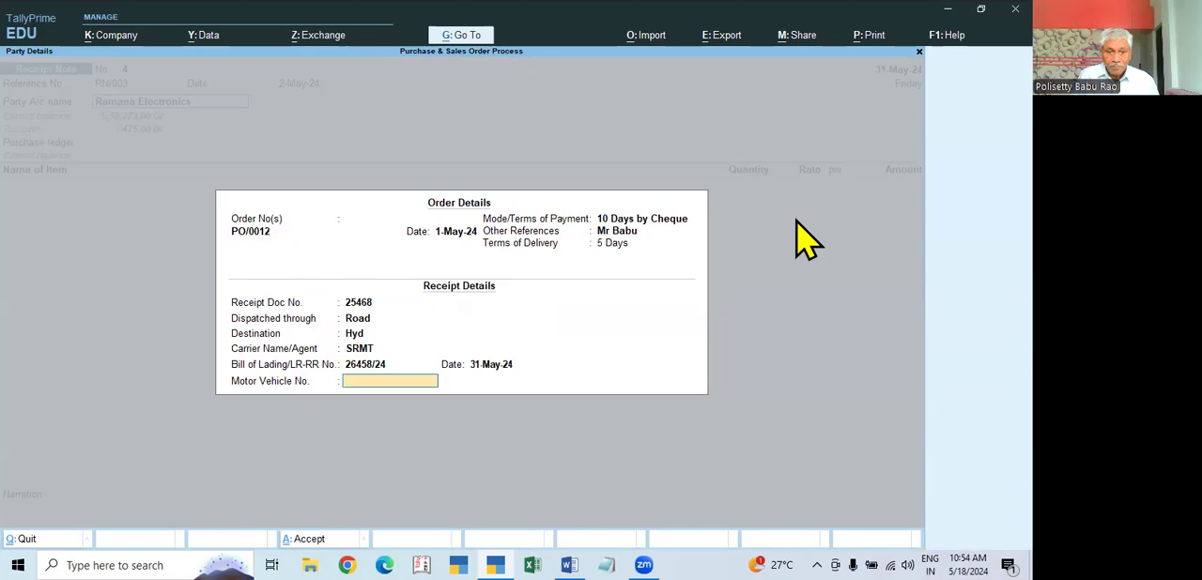
{"action": "type", "text": "TS07"}
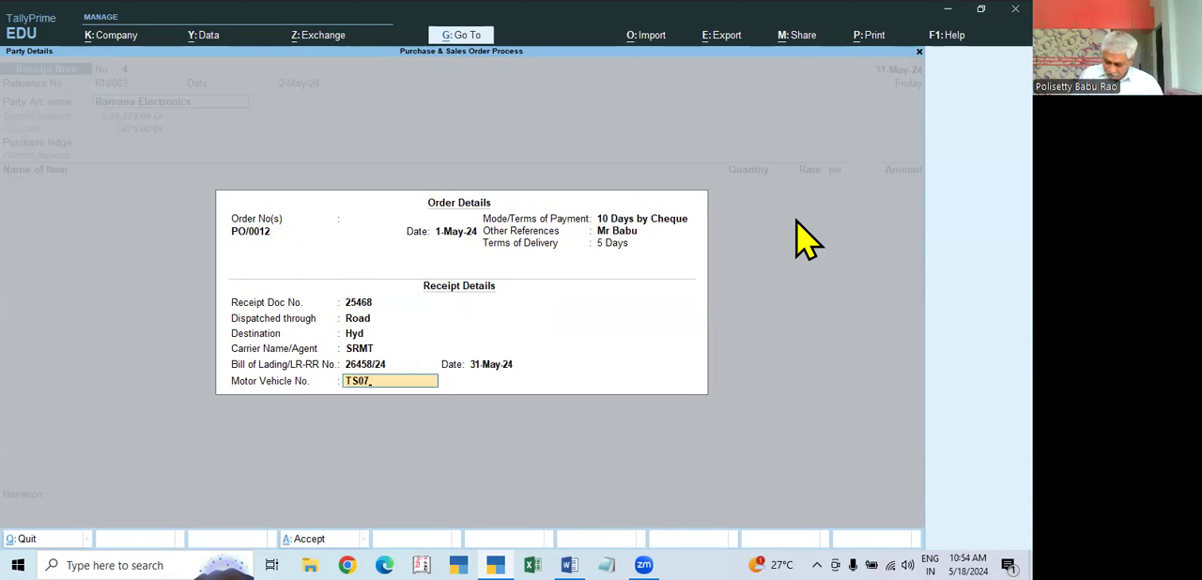
{"action": "type", "text": "XR"}
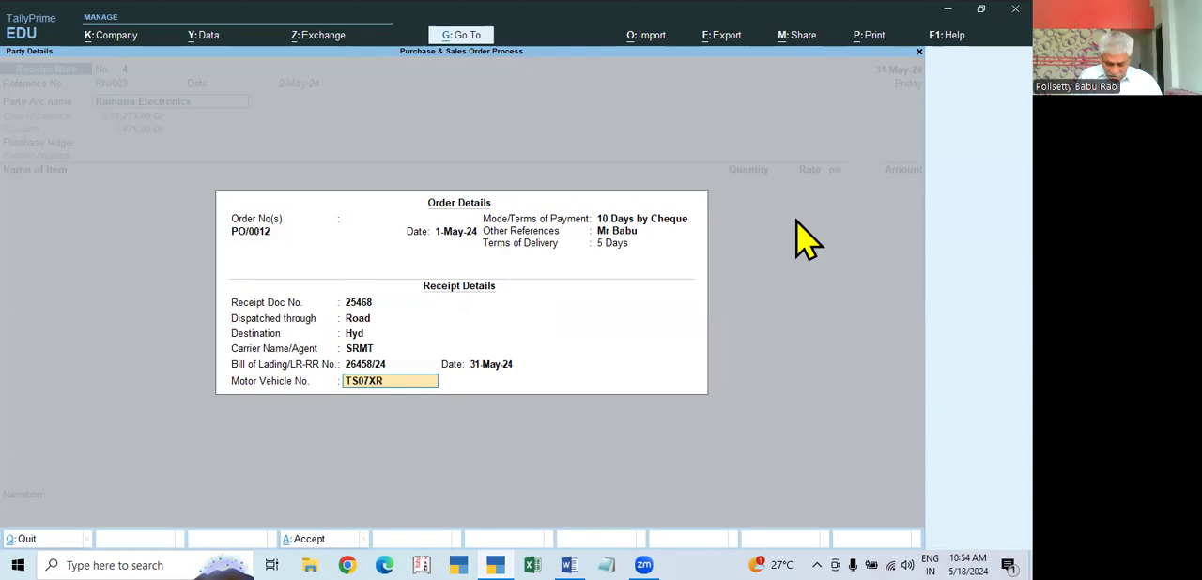
{"action": "type", "text": "5846"}
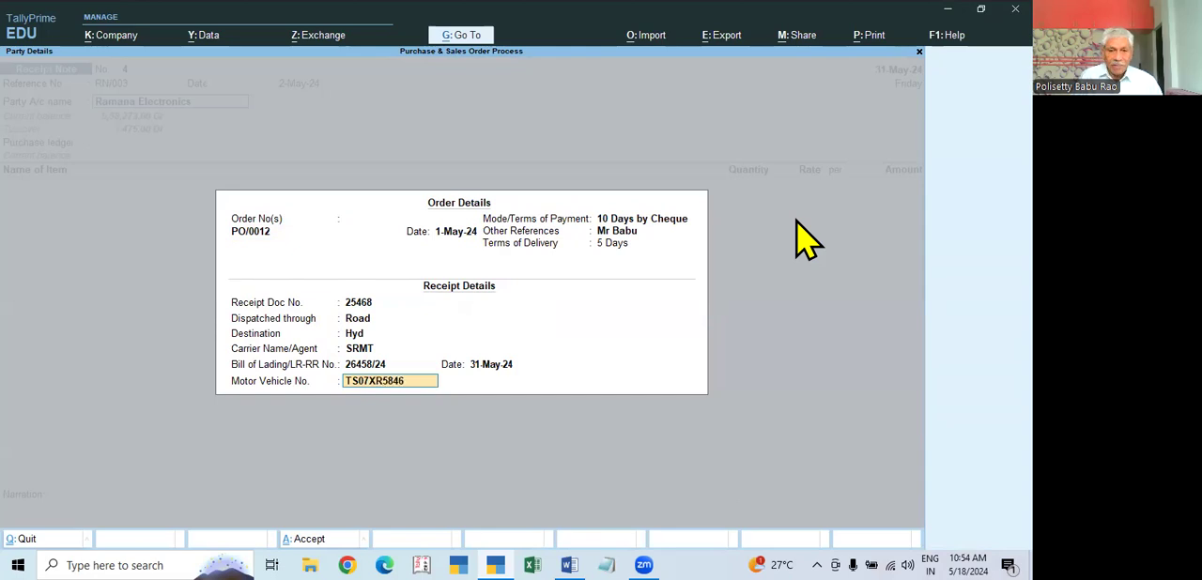
{"action": "key", "text": "Return"}
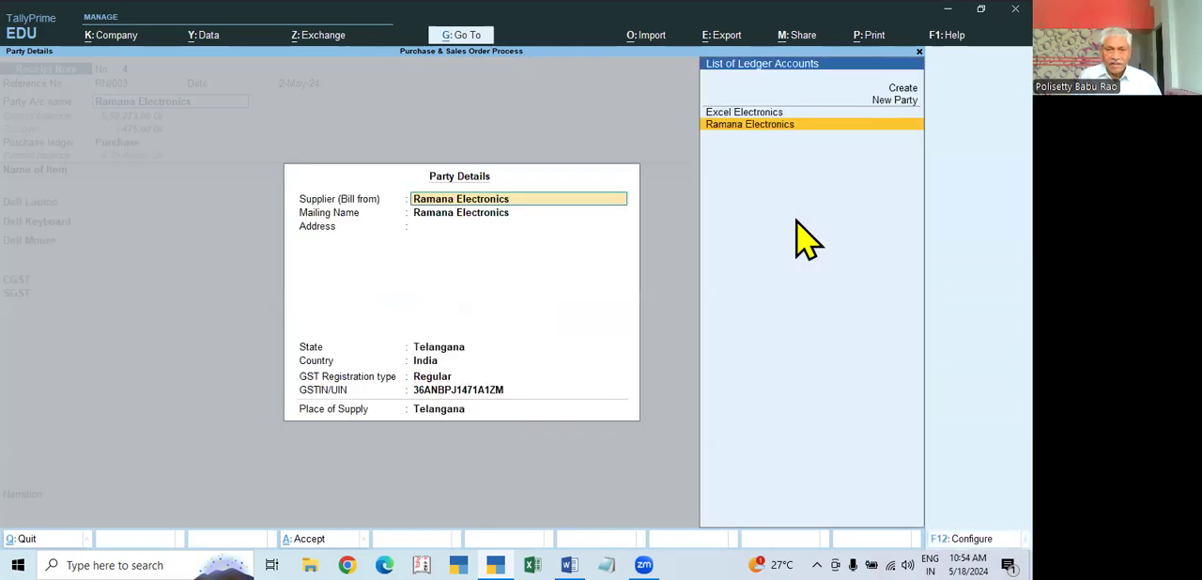
{"action": "key", "text": "ctrl+a"}
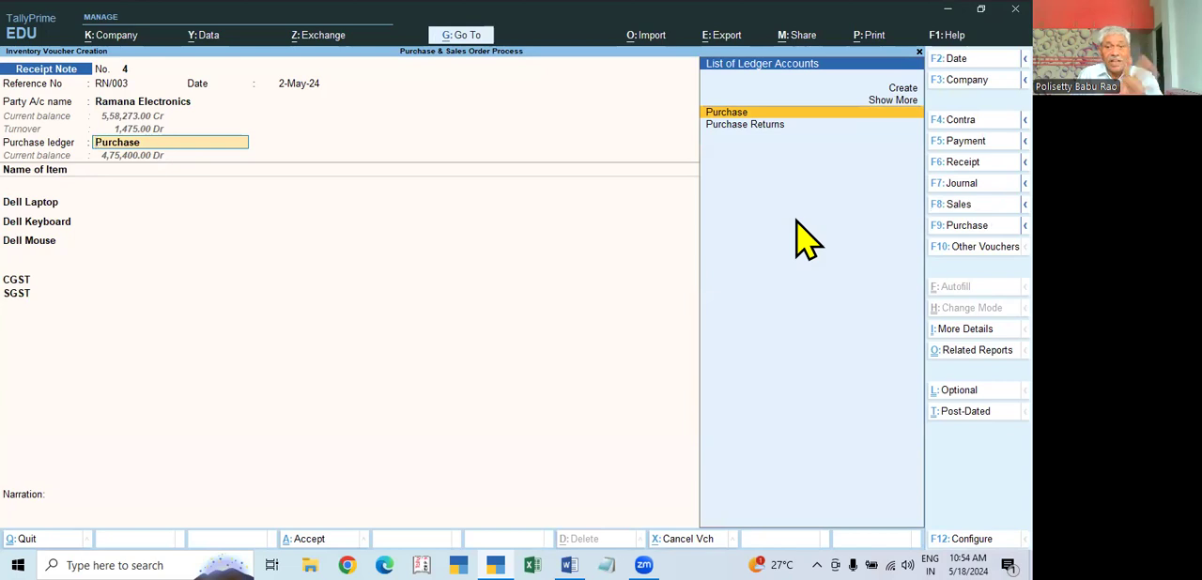
{"action": "key", "text": "Return"}
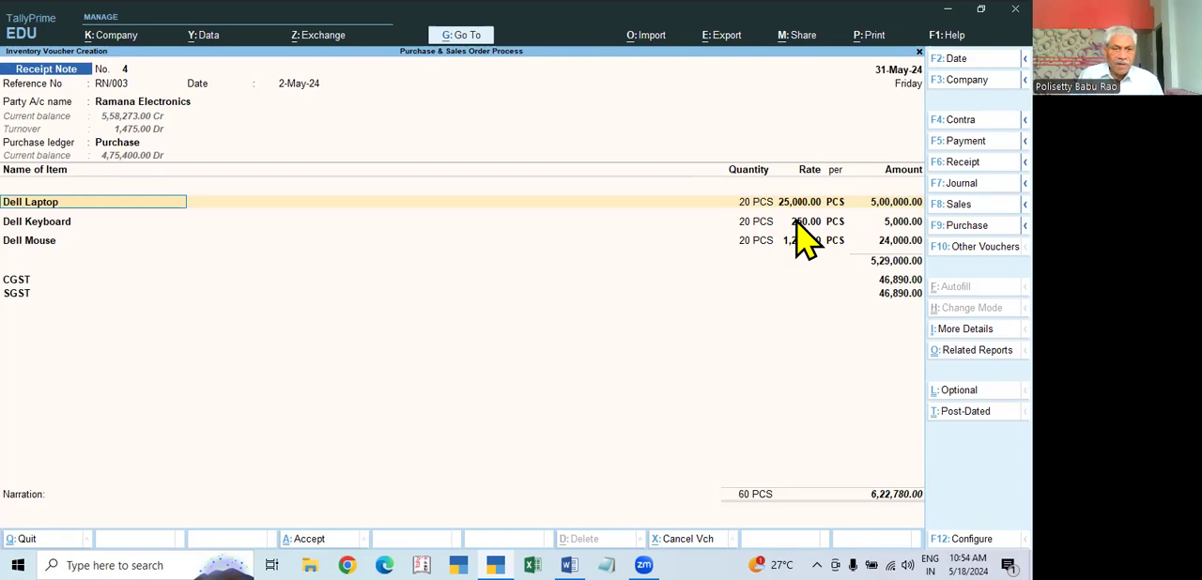
Step: Discard the unsaved receipt note and return to the Gateway
{"action": "key", "text": "Escape"}
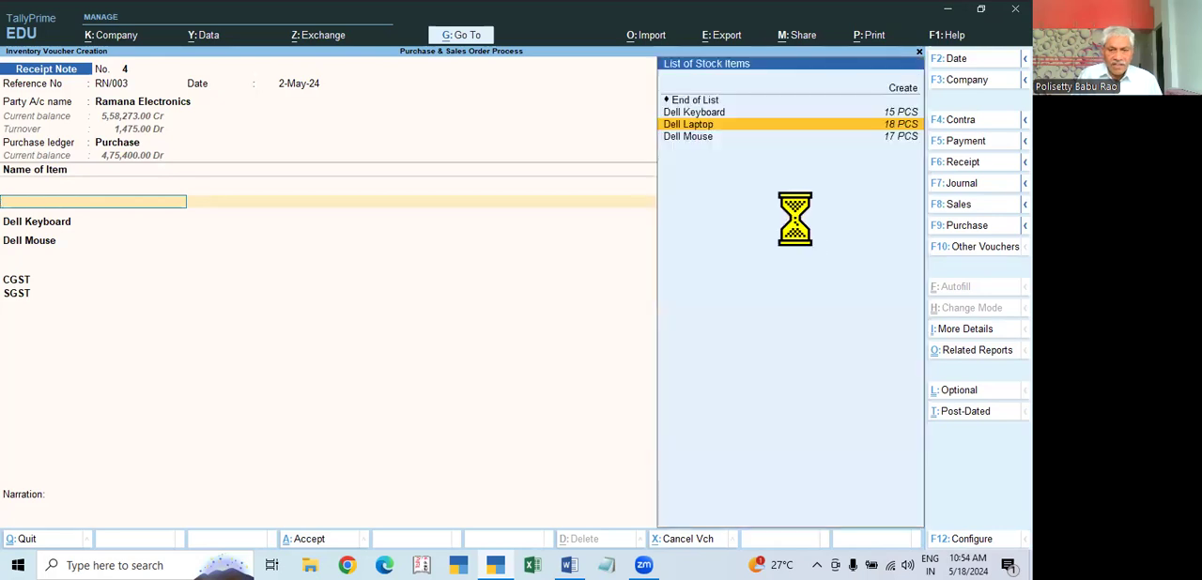
{"action": "key", "text": "Escape"}
{"action": "key", "text": "Return"}
Step: Open the purchase order outstandings reports within the statements of inventory
{"action": "key", "text": "Down"}
{"action": "key", "text": "Down"}
{"action": "key", "text": "Down"}
{"action": "key", "text": "Down"}
{"action": "key", "text": "Down"}
{"action": "key", "text": "Down"}
{"action": "key", "text": "Down"}
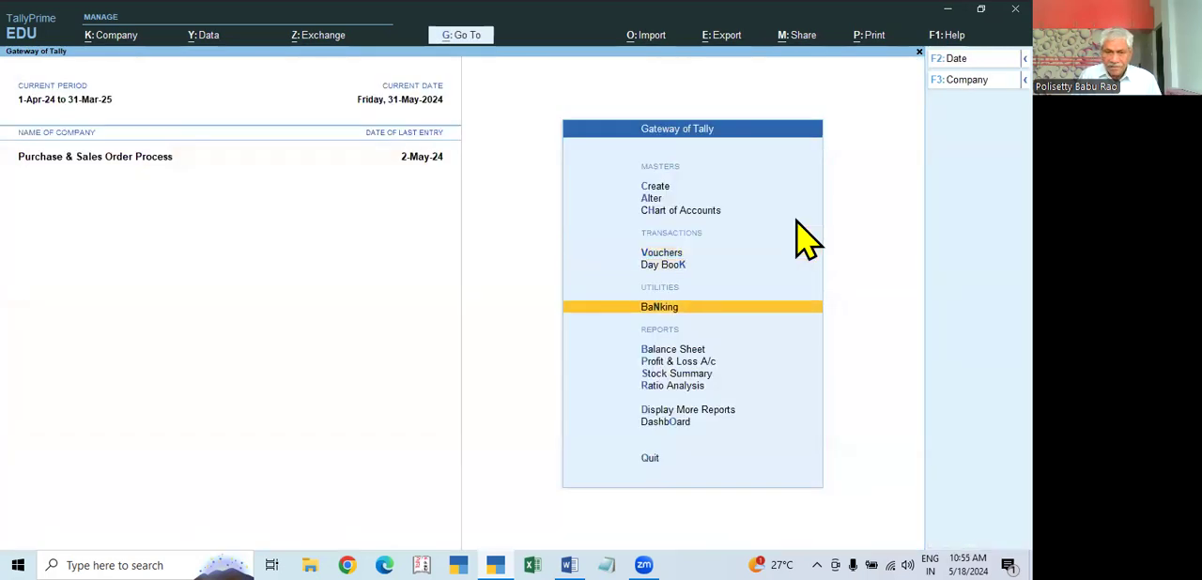
{"action": "key", "text": "Return"}
{"action": "key", "text": "Down"}
{"action": "key", "text": "Down"}
{"action": "key", "text": "Down"}
{"action": "key", "text": "Down"}
{"action": "key", "text": "Down"}
{"action": "key", "text": "Down"}
{"action": "key", "text": "Down"}
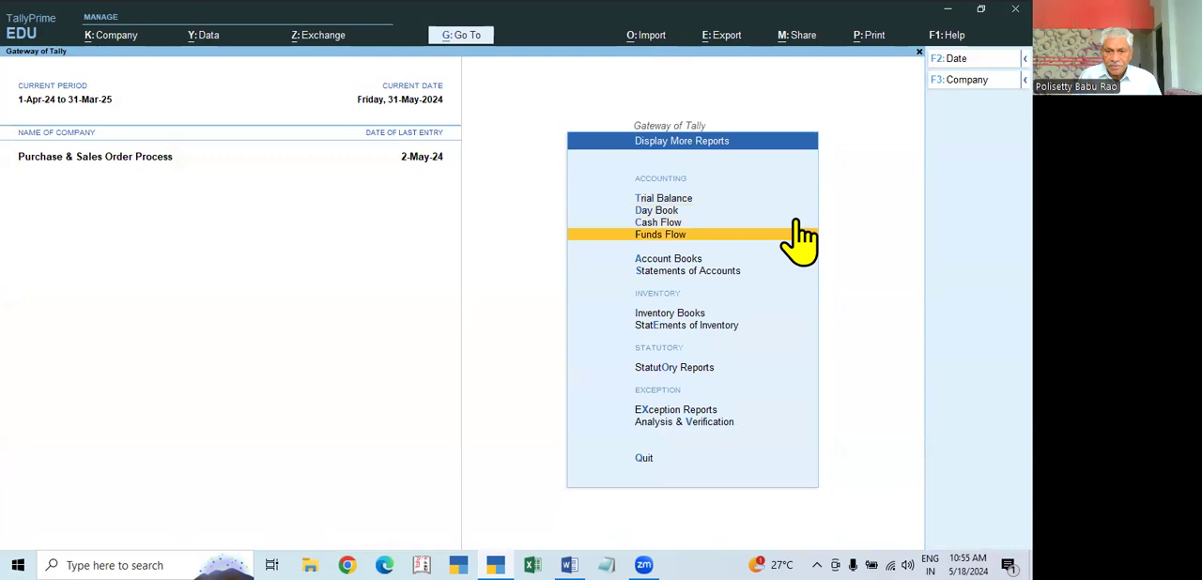
{"action": "key", "text": "Return"}
{"action": "key", "text": "Down"}
{"action": "key", "text": "Down"}
{"action": "key", "text": "Down"}
{"action": "key", "text": "Down"}
{"action": "key", "text": "Down"}
{"action": "key", "text": "Down"}
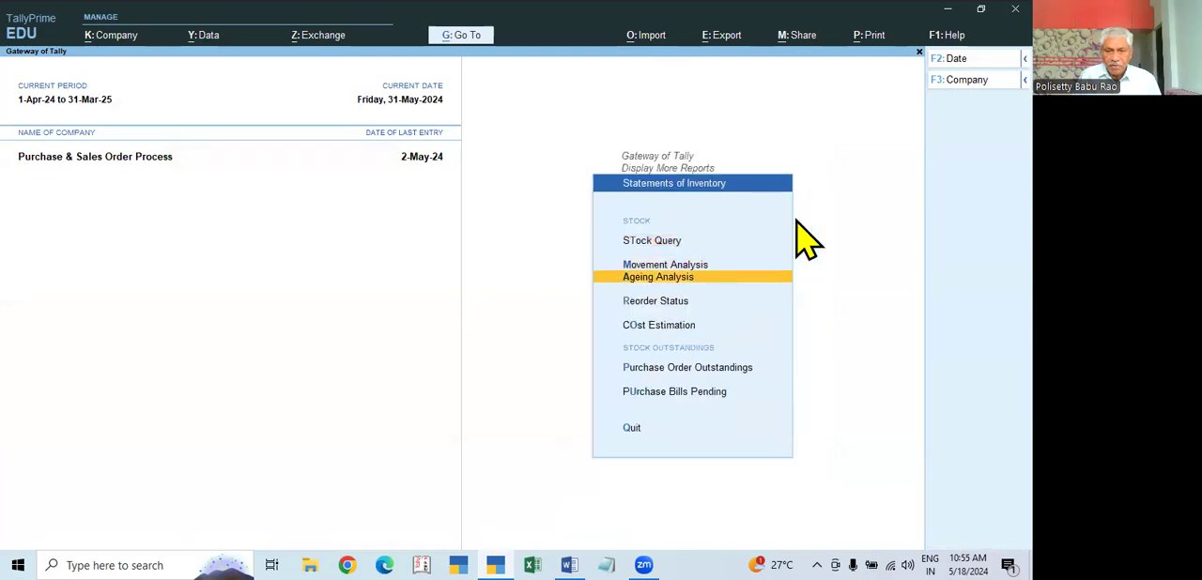
{"action": "key", "text": "Up"}
{"action": "key", "text": "Return"}
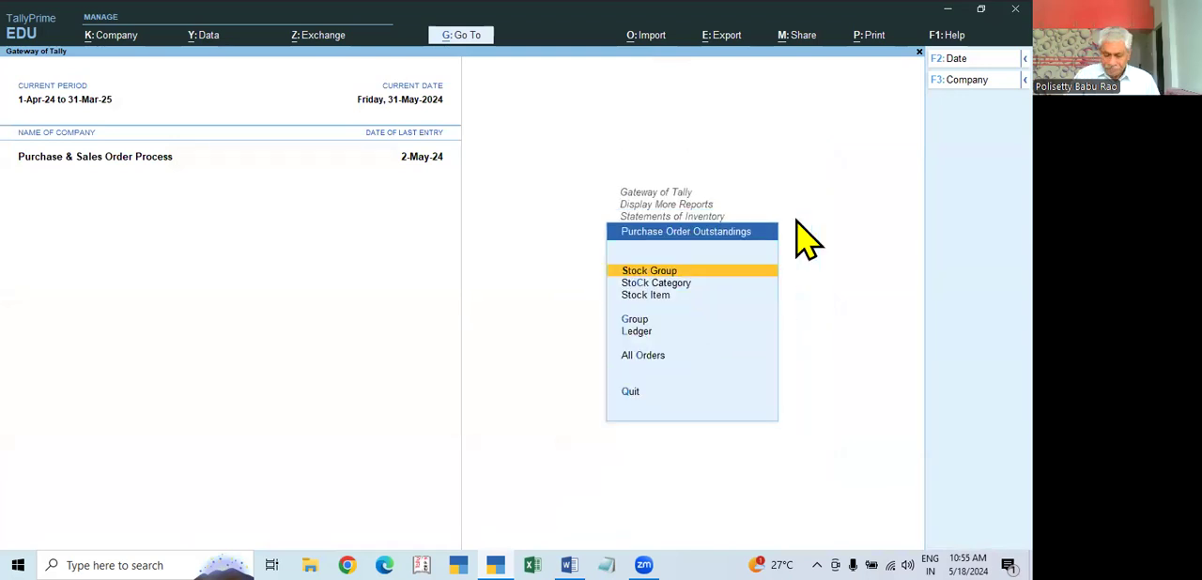
Step: Show the outstanding purchase orders for all orders, review the pending quantities per item, and leave the report
{"action": "key", "text": "Down"}
{"action": "key", "text": "Down"}
{"action": "key", "text": "Down"}
{"action": "key", "text": "Down"}
{"action": "key", "text": "Down"}
{"action": "key", "text": "Return"}
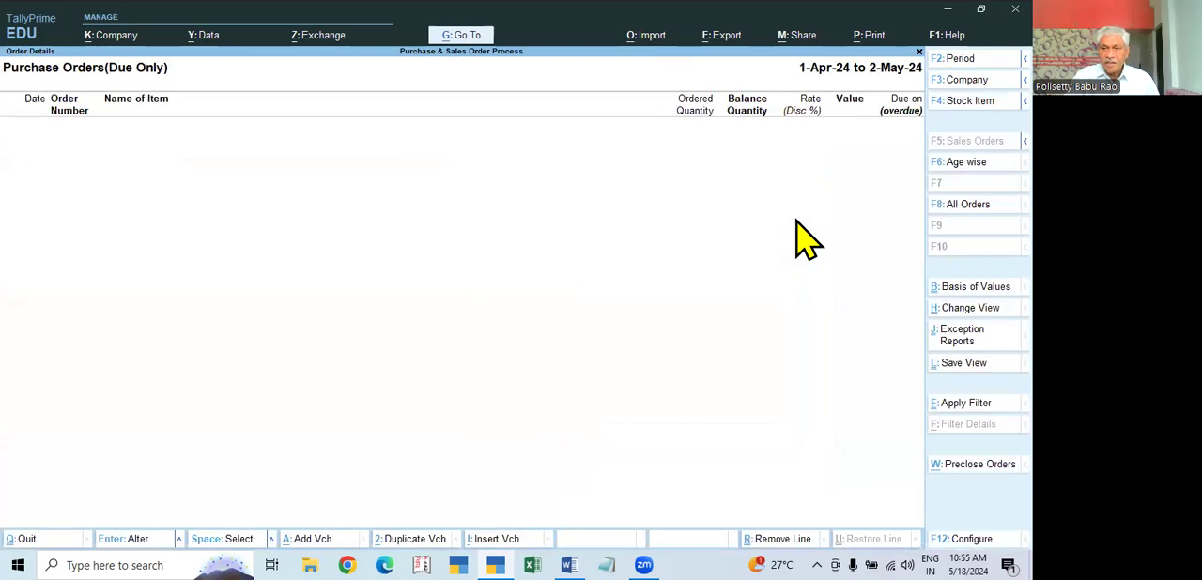
{"action": "left_click", "coordinate": [962, 204]}
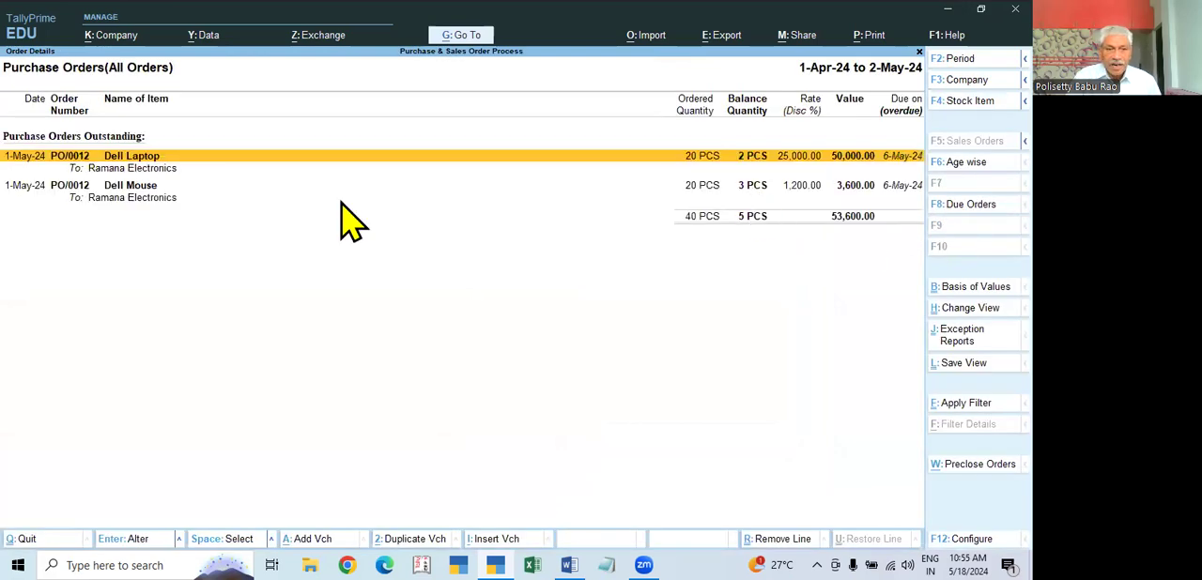
{"action": "key", "text": "Escape"}
{"action": "key", "text": "Escape"}
{"action": "key", "text": "Escape"}
{"action": "key", "text": "Escape"}
{"action": "key", "text": "Escape"}
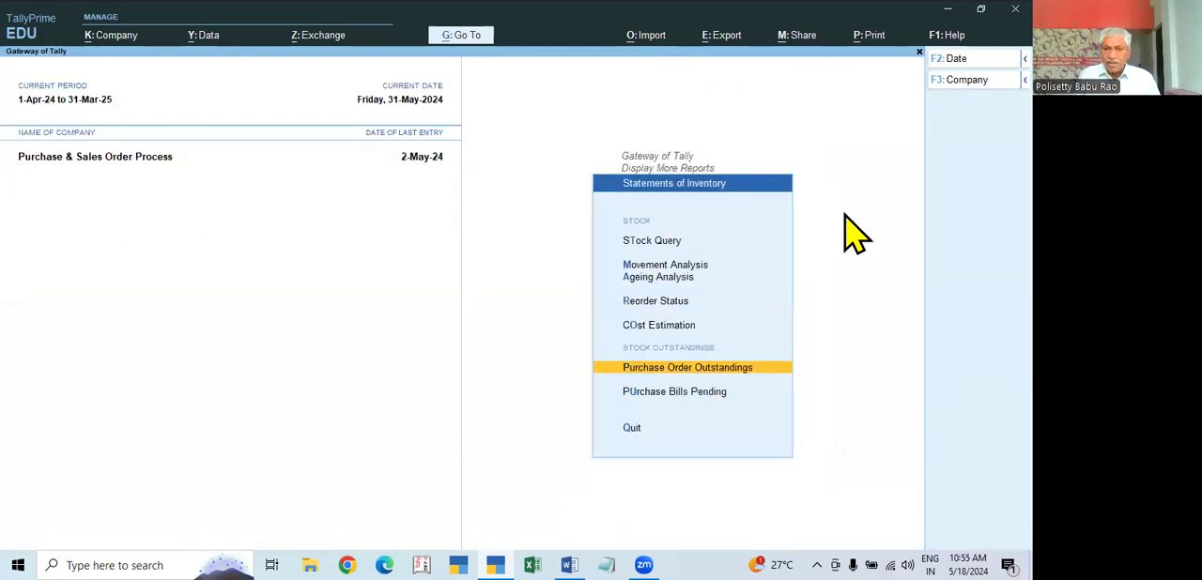
Step: Start a new Receipt Note voucher with reference number RN/003 and reference date 31-May-24
{"action": "key", "text": "n"}
{"action": "key", "text": "Down"}
{"action": "key", "text": "Down"}
{"action": "key", "text": "Return"}
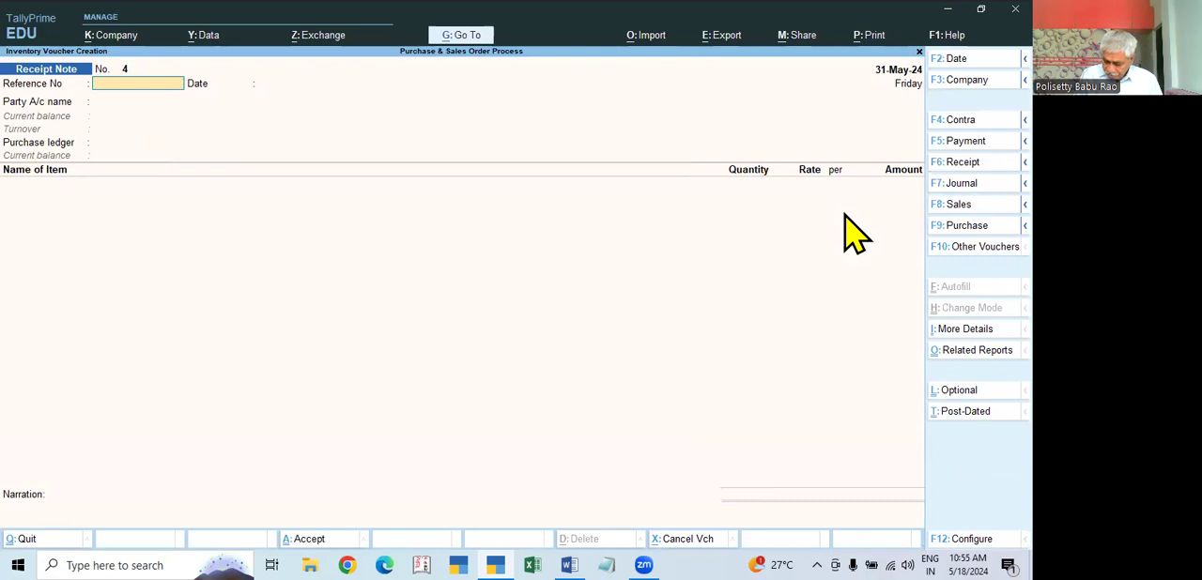
{"action": "type", "text": "RN"}
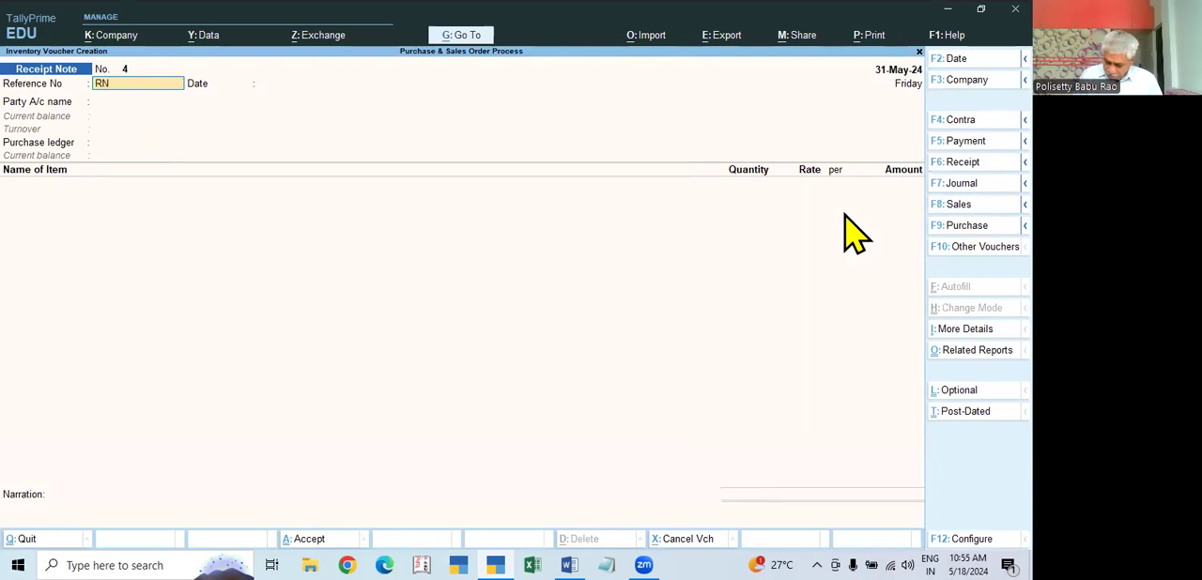
{"action": "type", "text": "/003"}
{"action": "key", "text": "Return"}
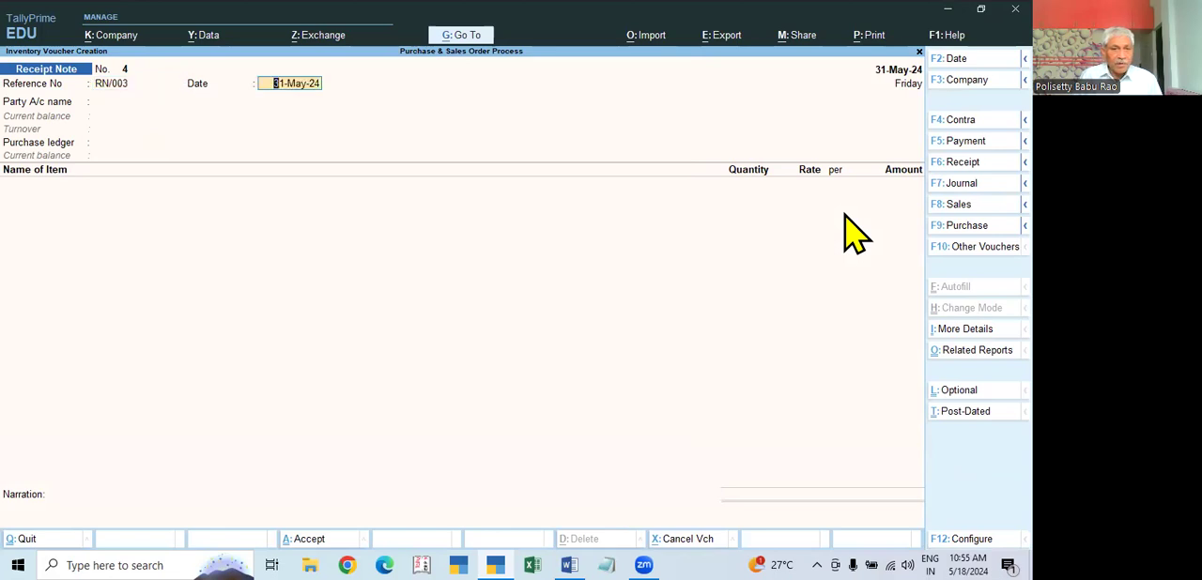
{"action": "key", "text": "Return"}
Step: Select Ramana Electronics as the party and link the receipt note to its purchase order dated 1-May-24
{"action": "key", "text": "Down"}
{"action": "key", "text": "Down"}
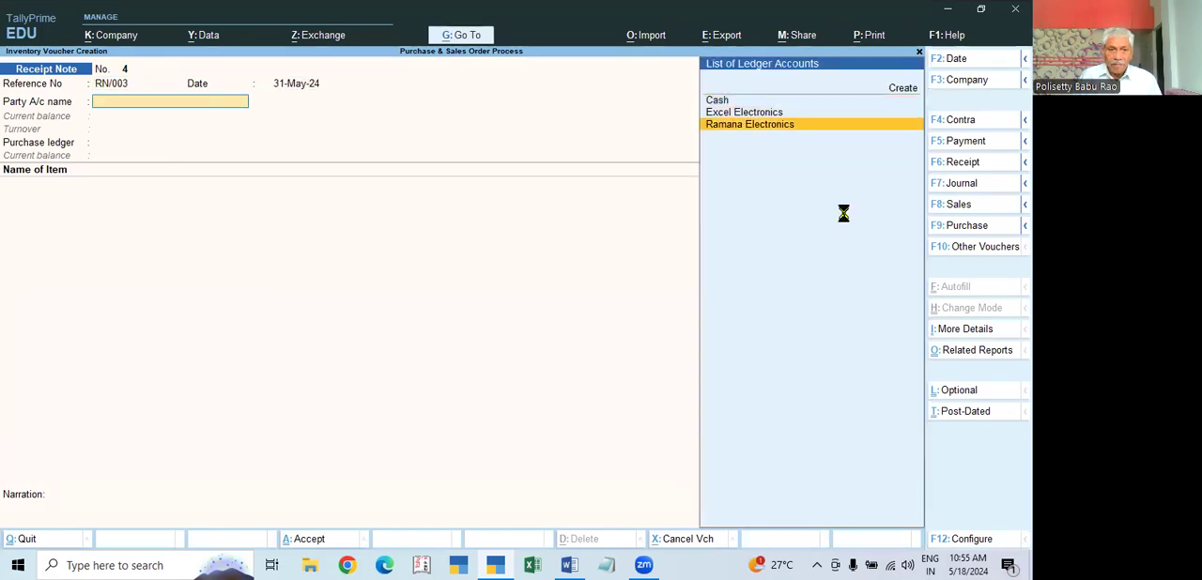
{"action": "key", "text": "Return"}
{"action": "key", "text": "Down"}
{"action": "key", "text": "Return"}
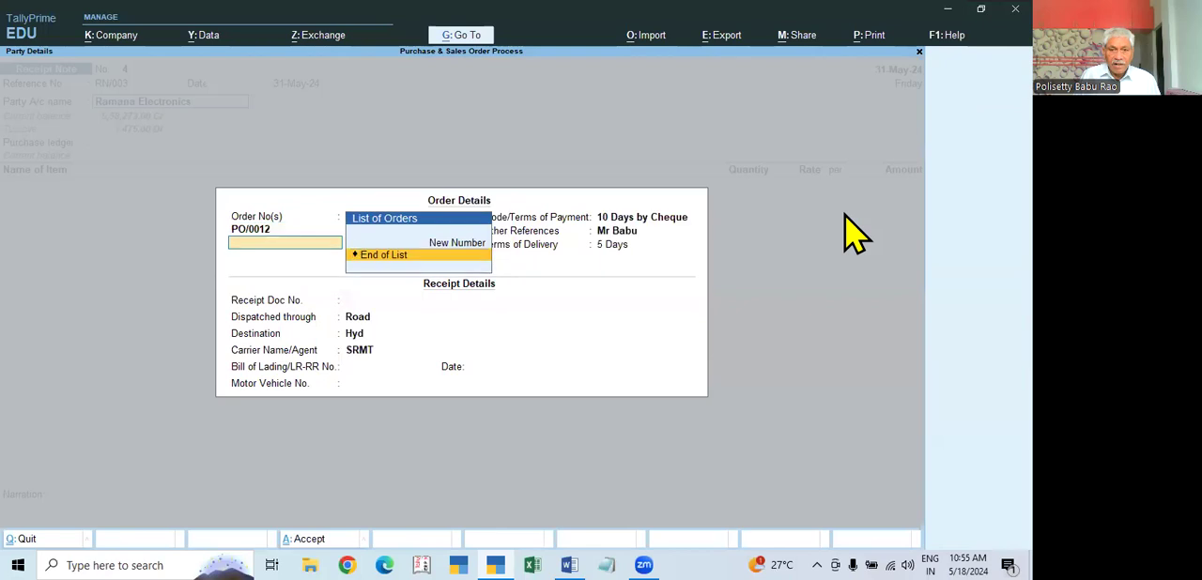
{"action": "key", "text": "Return"}
Step: Enter receipt document number 25486 and bill of lading number 12564/24 dated 31-May-24 in the receipt details
{"action": "type", "text": "25486"}
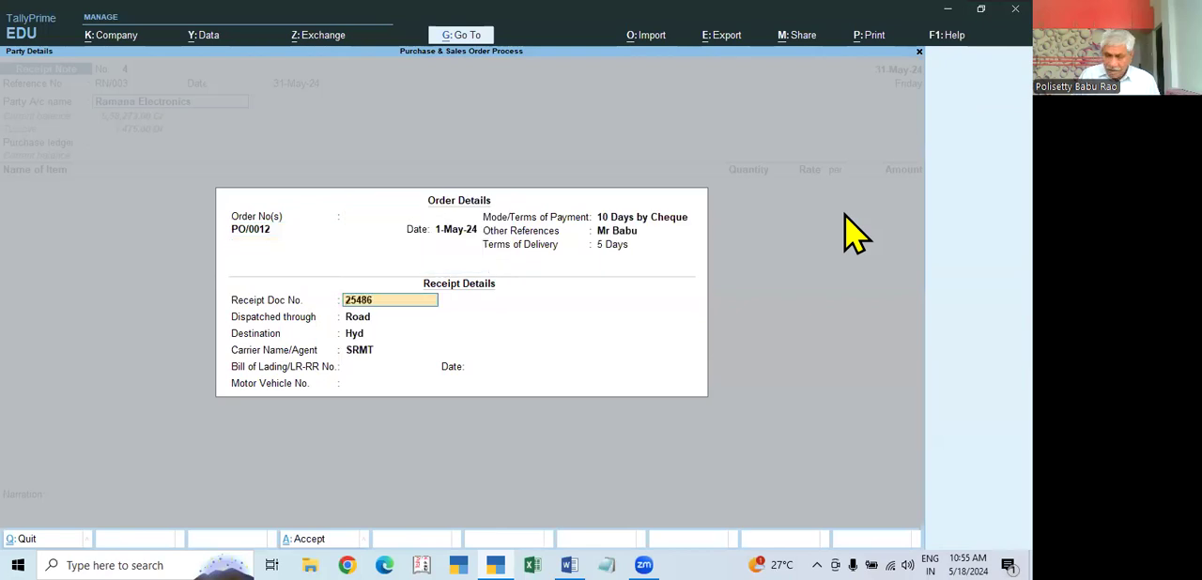
{"action": "key", "text": "Return"}
{"action": "type", "text": "12564/24"}
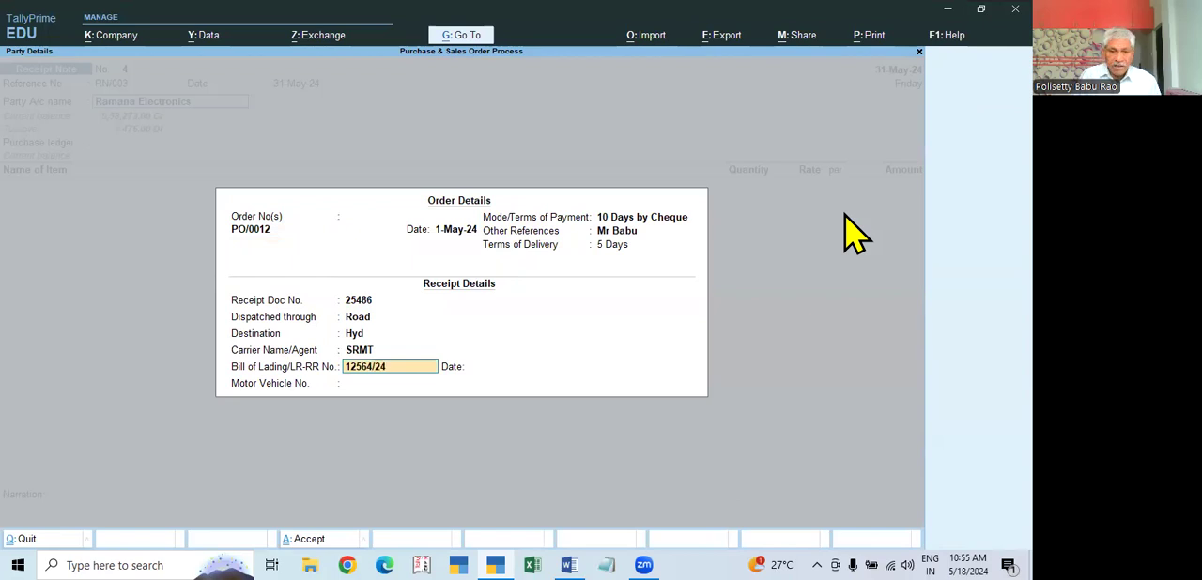
{"action": "key", "text": "Return"}
{"action": "type", "text": "31.5"}
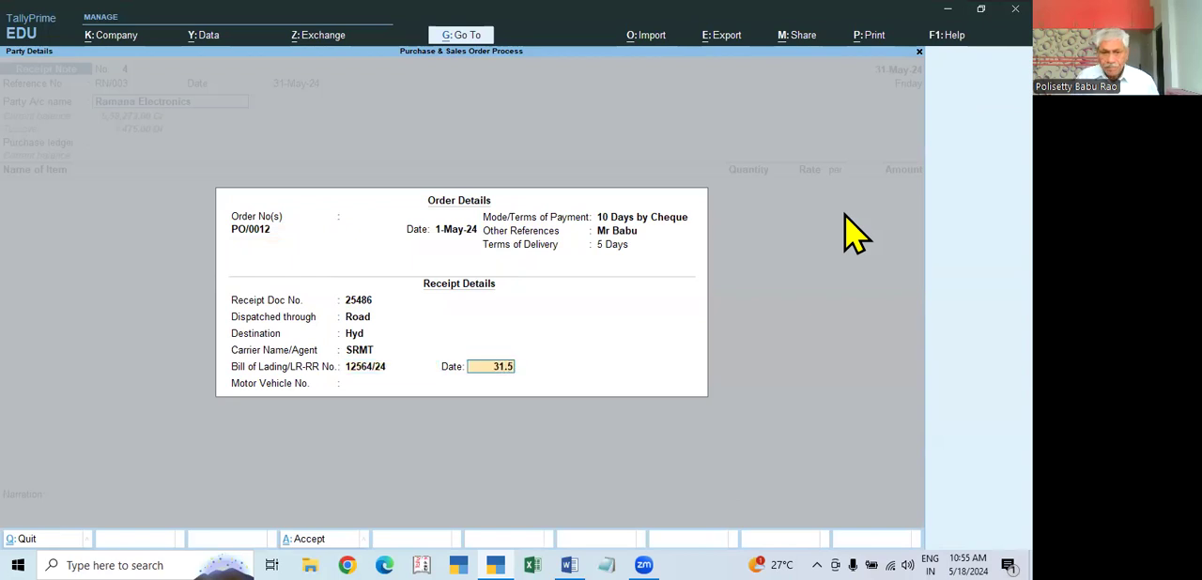
{"action": "key", "text": "Return"}
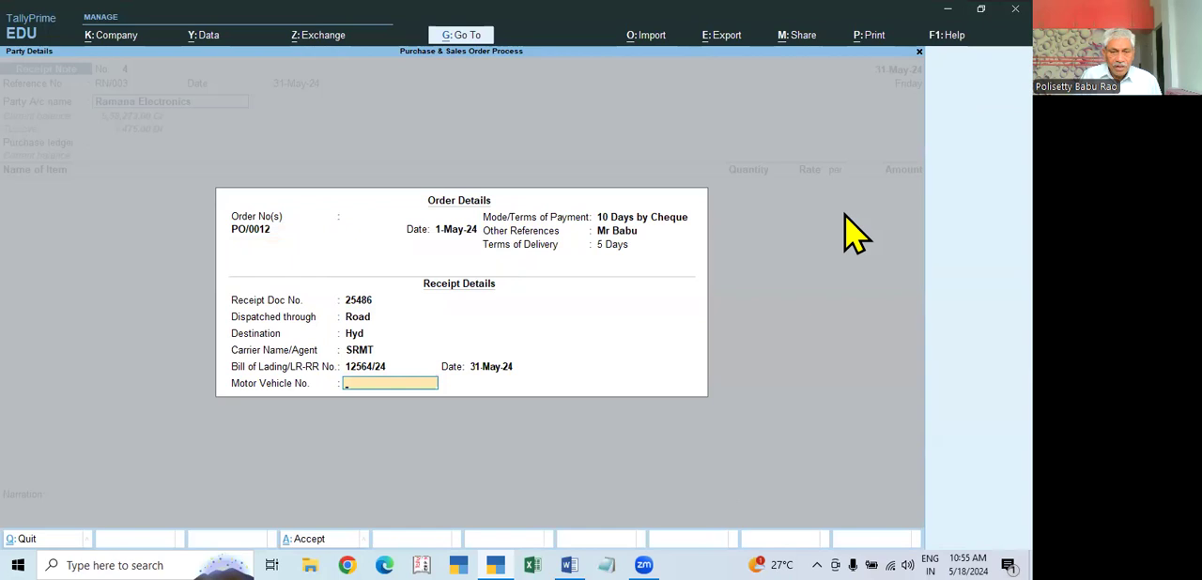
Step: Fill in the motor vehicle number and keep Ramana Electronics as the supplier in the party details
{"action": "type", "text": "TS0"}
{"action": "type", "text": "7X"}
{"action": "type", "text": "E2345"}
{"action": "key", "text": "Return"}
{"action": "key", "text": "Return"}
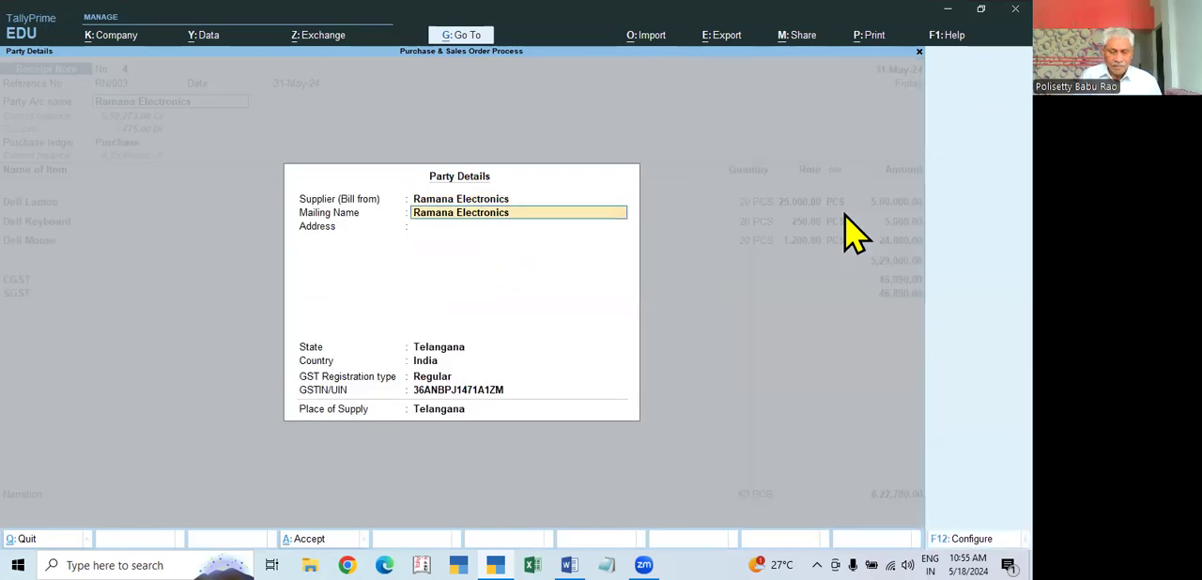
Step: Accept the party details with the Purchase ledger, and remove the Dell Laptop and Dell Keyboard lines from the receipt note
{"action": "key", "text": "ctrl+a"}
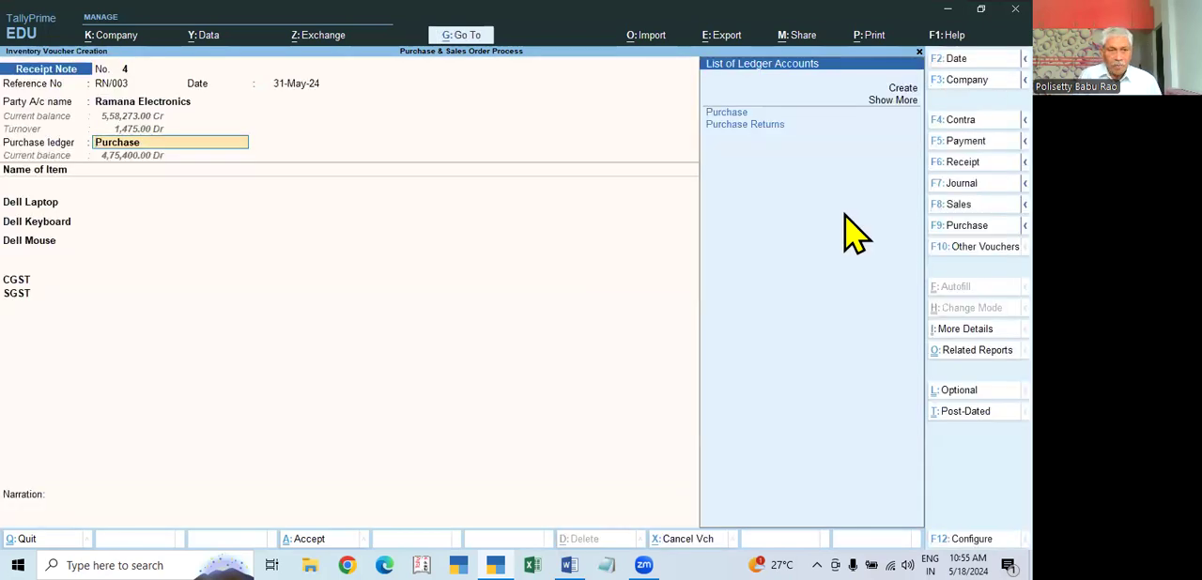
{"action": "key", "text": "Return"}
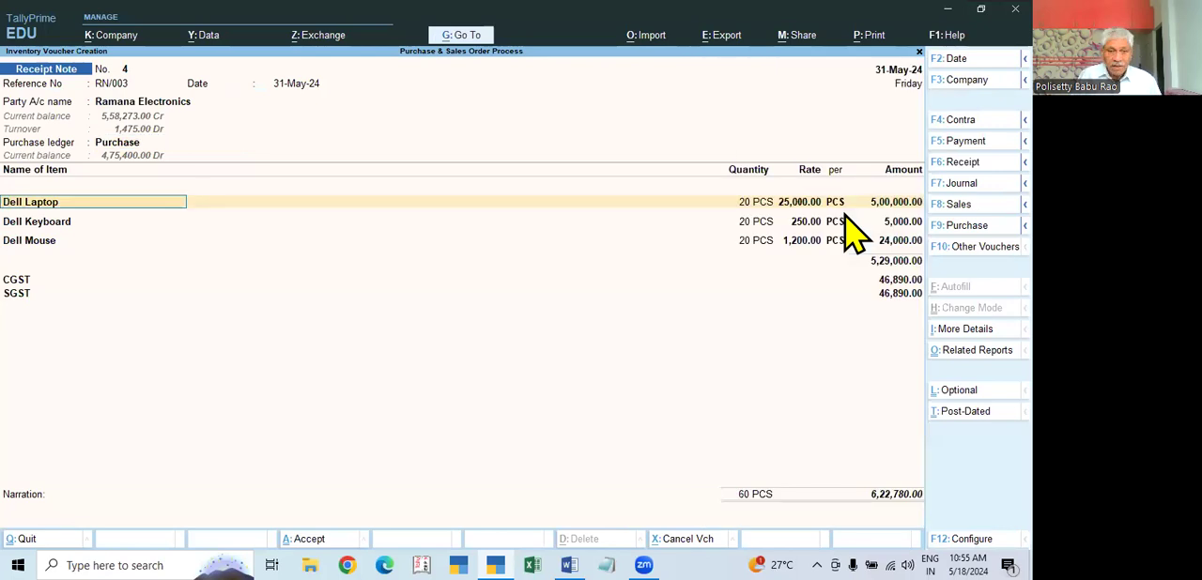
{"action": "key", "text": "BackSpace"}
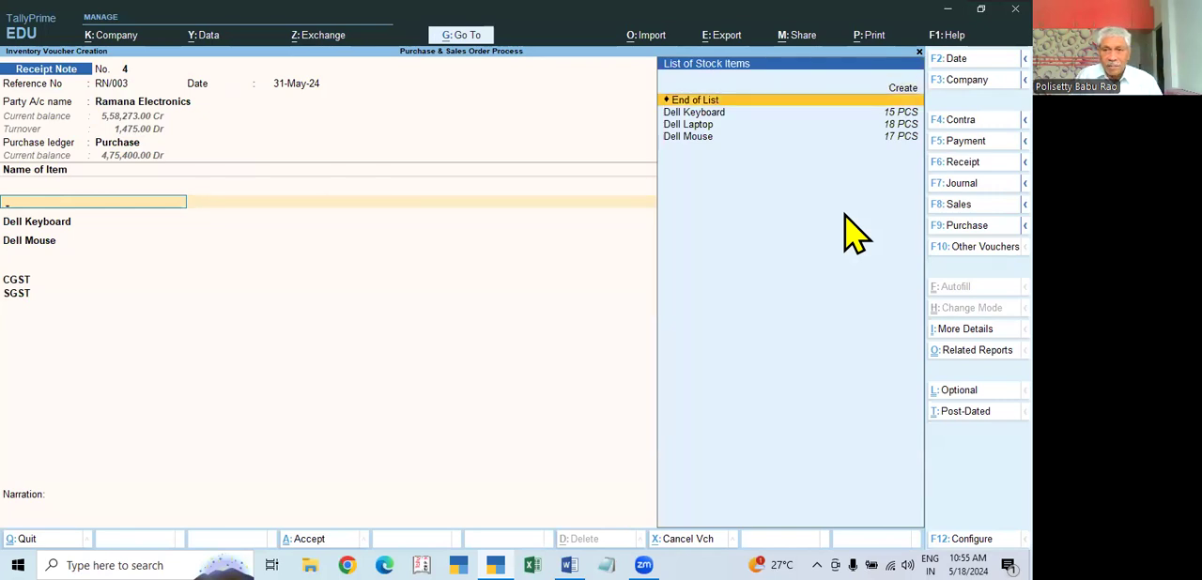
{"action": "key", "text": "Return"}
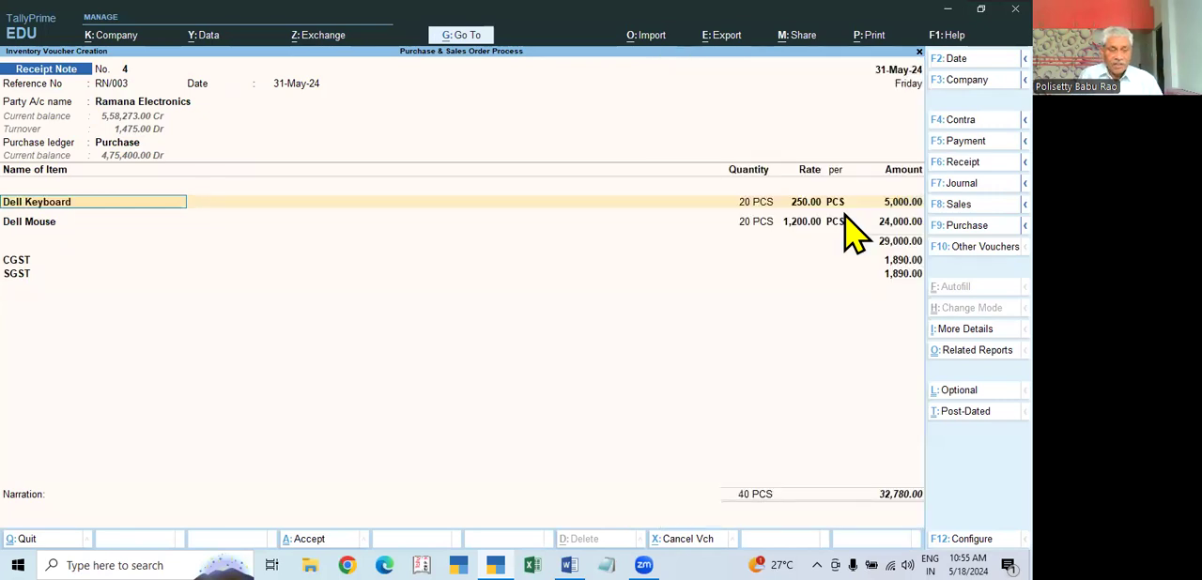
{"action": "key", "text": "BackSpace"}
{"action": "key", "text": "Return"}
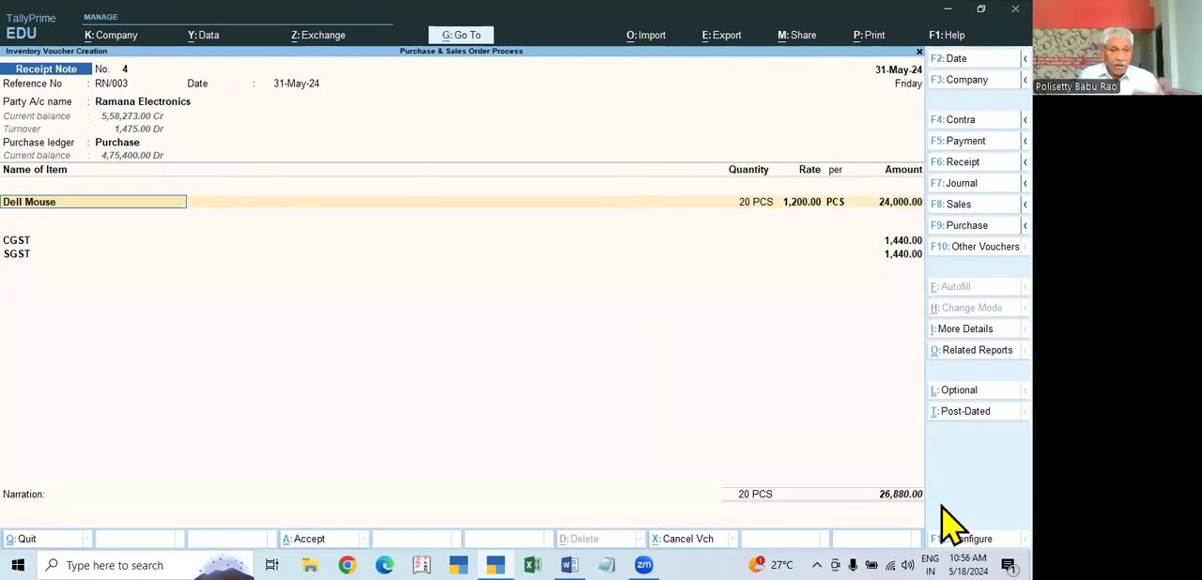
Step: Allocate 3 PCS of Dell Mouse at 1,200.00 to tracking number RN/003 and order PO/0012
{"action": "key", "text": "Return"}
{"action": "key", "text": "Return"}
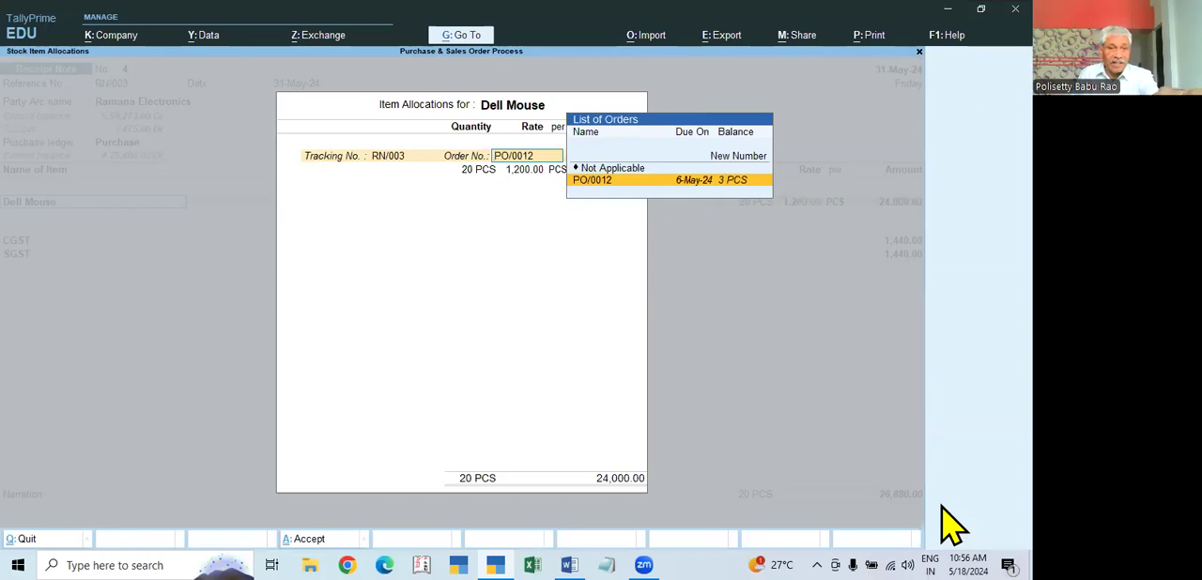
{"action": "key", "text": "Return"}
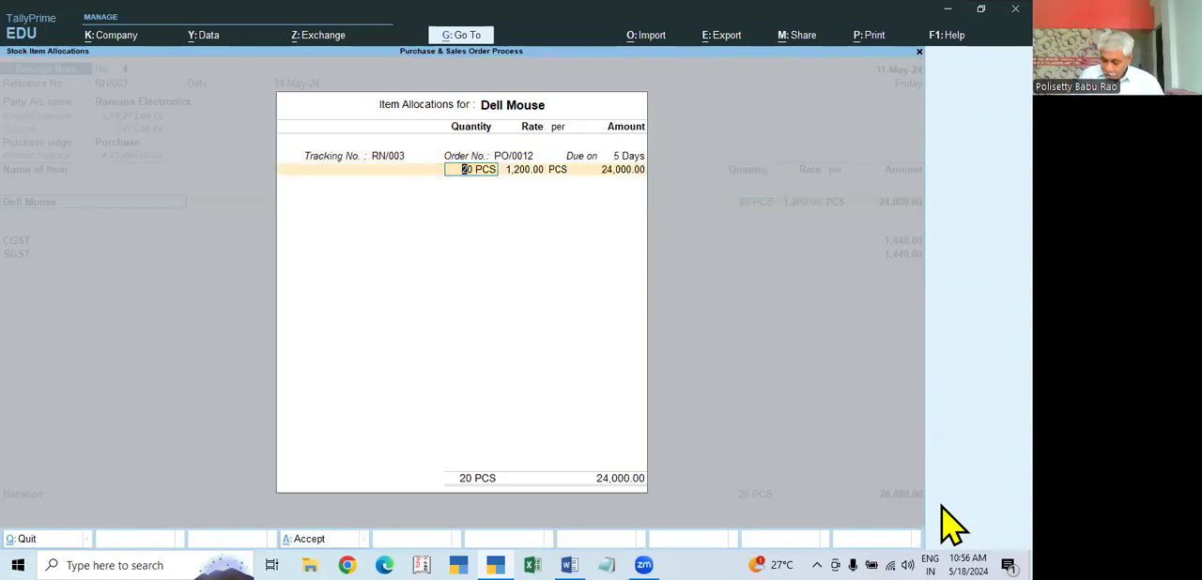
{"action": "type", "text": "3"}
{"action": "key", "text": "Return"}
{"action": "key", "text": "Return"}
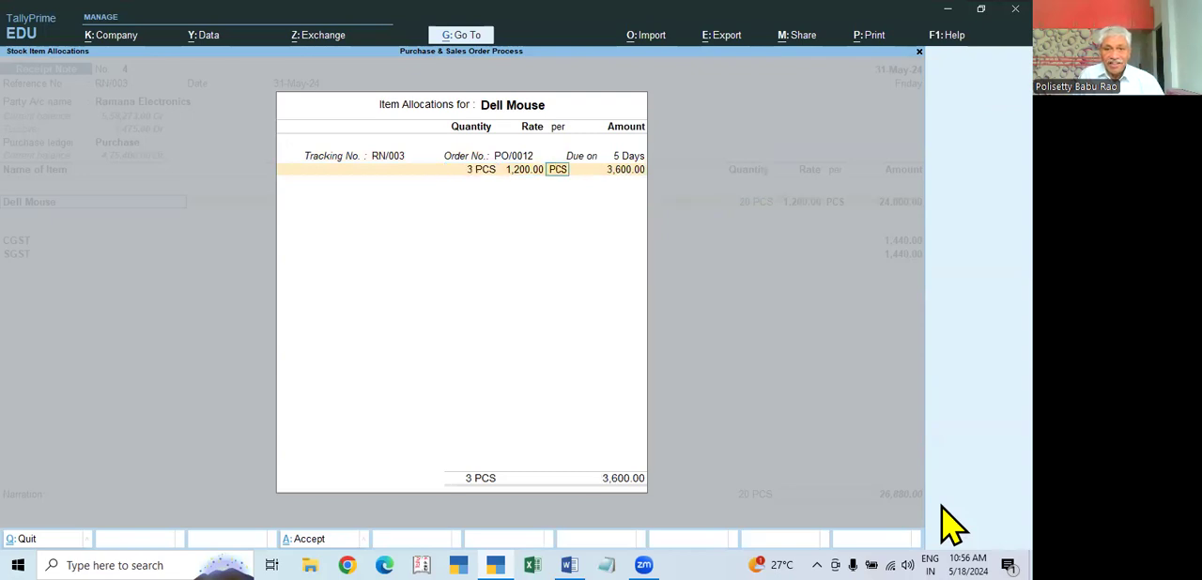
{"action": "key", "text": "Return"}
{"action": "key", "text": "Return"}
Step: Add another pair of CGST and SGST ledger lines to the receipt note and save the voucher without narration
{"action": "key", "text": "Return"}
{"action": "key", "text": "Return"}
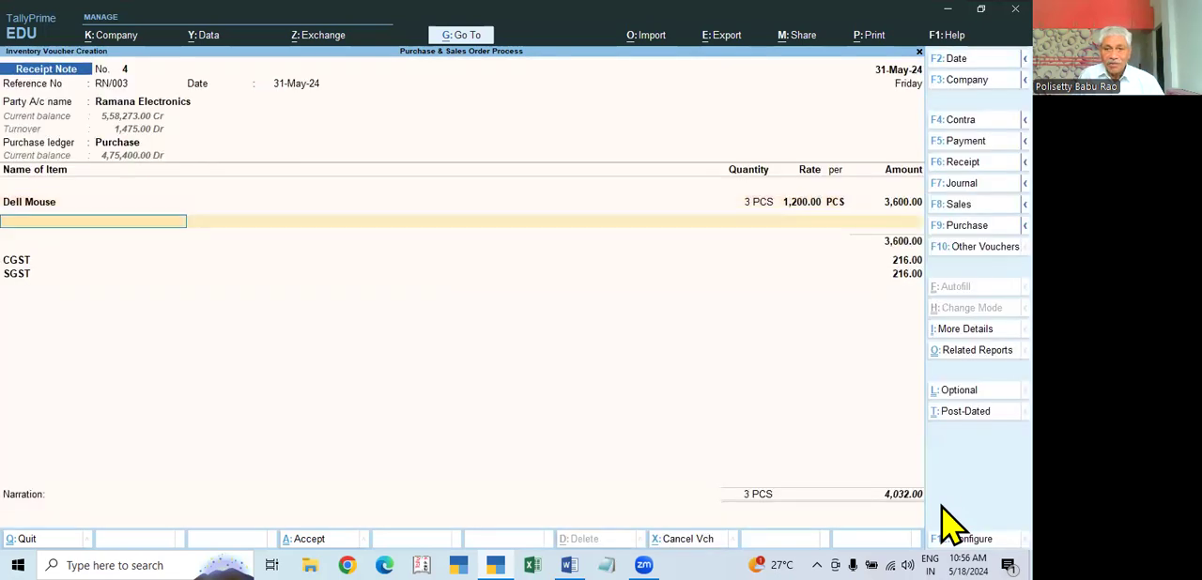
{"action": "key", "text": "Return"}
{"action": "key", "text": "Return"}
{"action": "key", "text": "Return"}
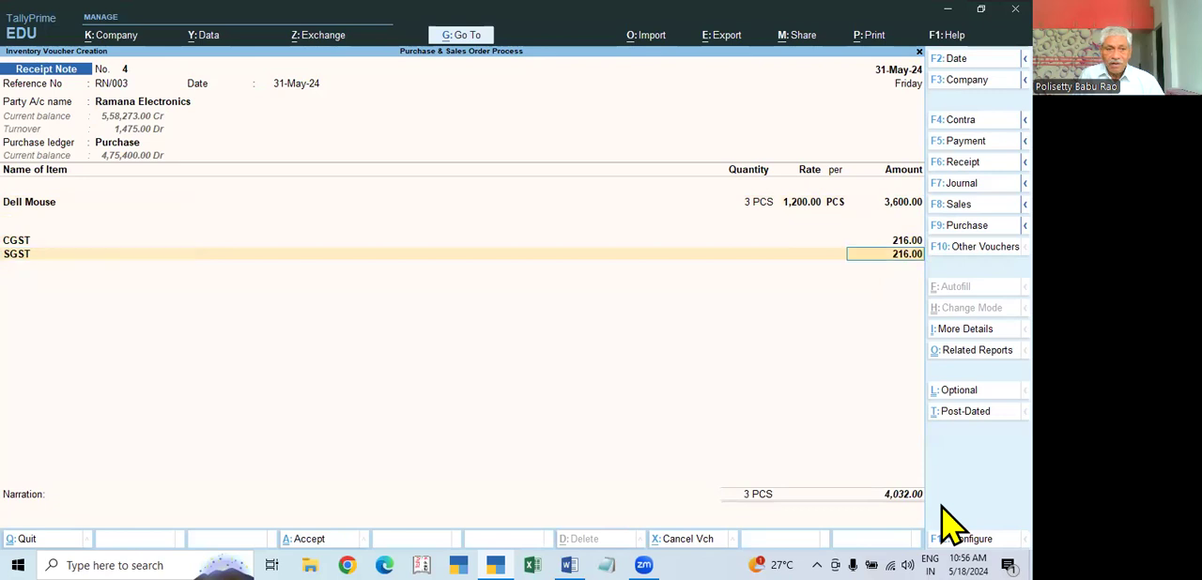
{"action": "key", "text": "Return"}
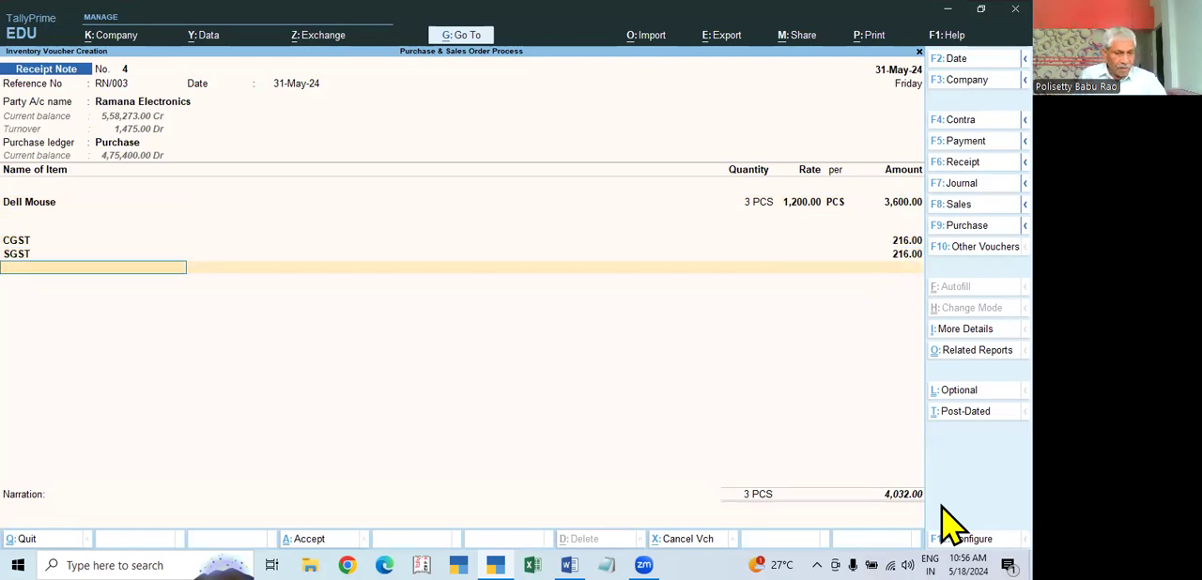
{"action": "type", "text": "GST"}
{"action": "key", "text": "Return"}
{"action": "key", "text": "Return"}
{"action": "type", "text": "SGST"}
{"action": "key", "text": "Return"}
{"action": "key", "text": "Return"}
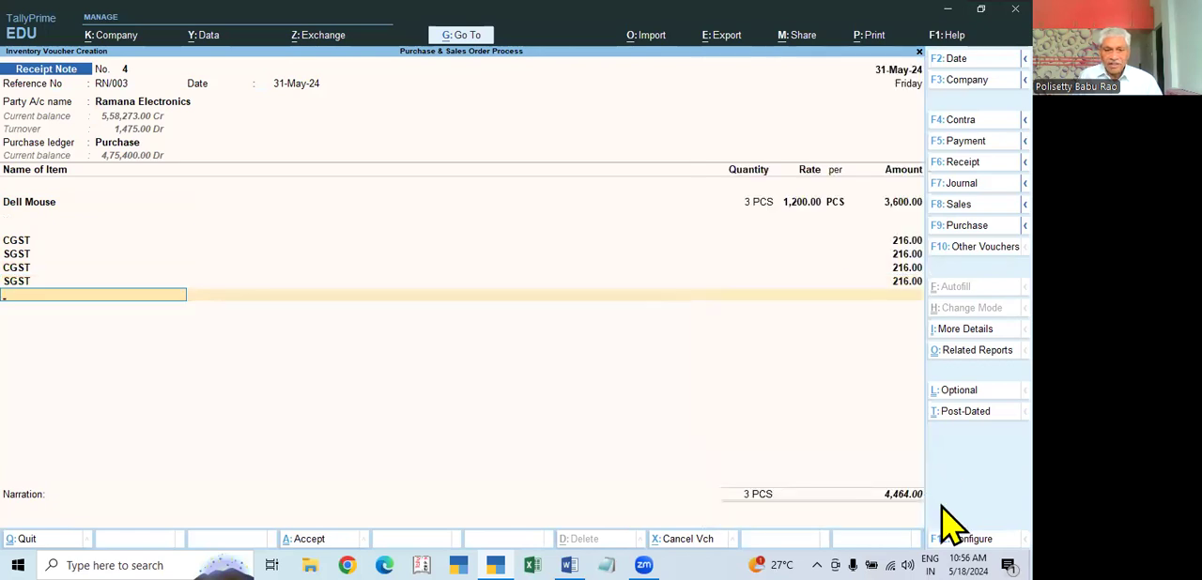
{"action": "key", "text": "Return"}
{"action": "key", "text": "Return"}
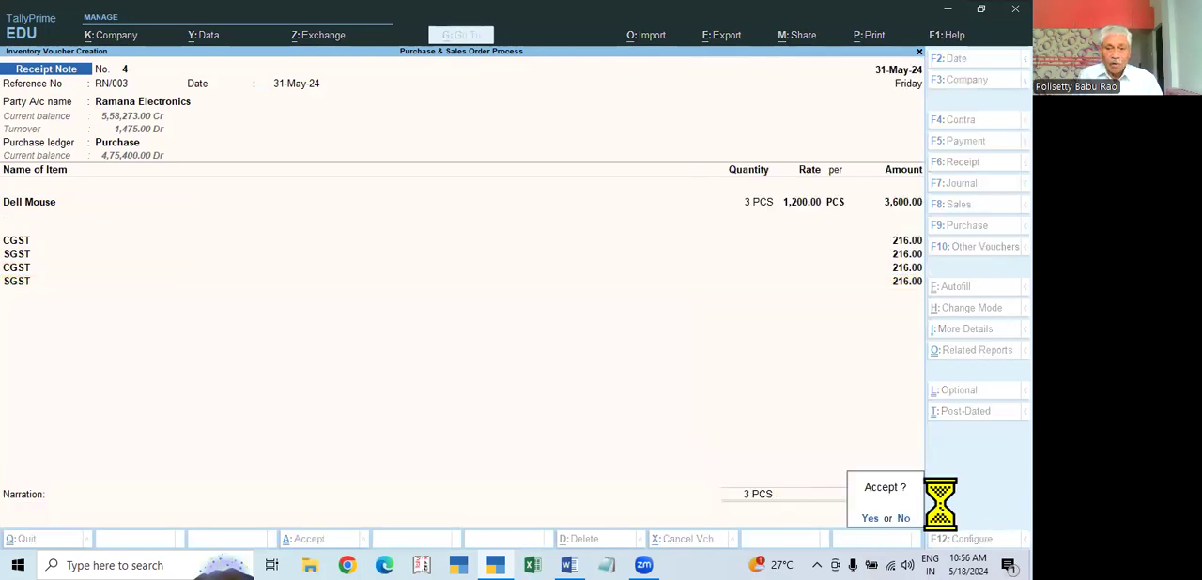
{"action": "key", "text": "Return"}
{"action": "key", "text": "Escape"}
{"action": "key", "text": "Down"}
{"action": "key", "text": "Return"}
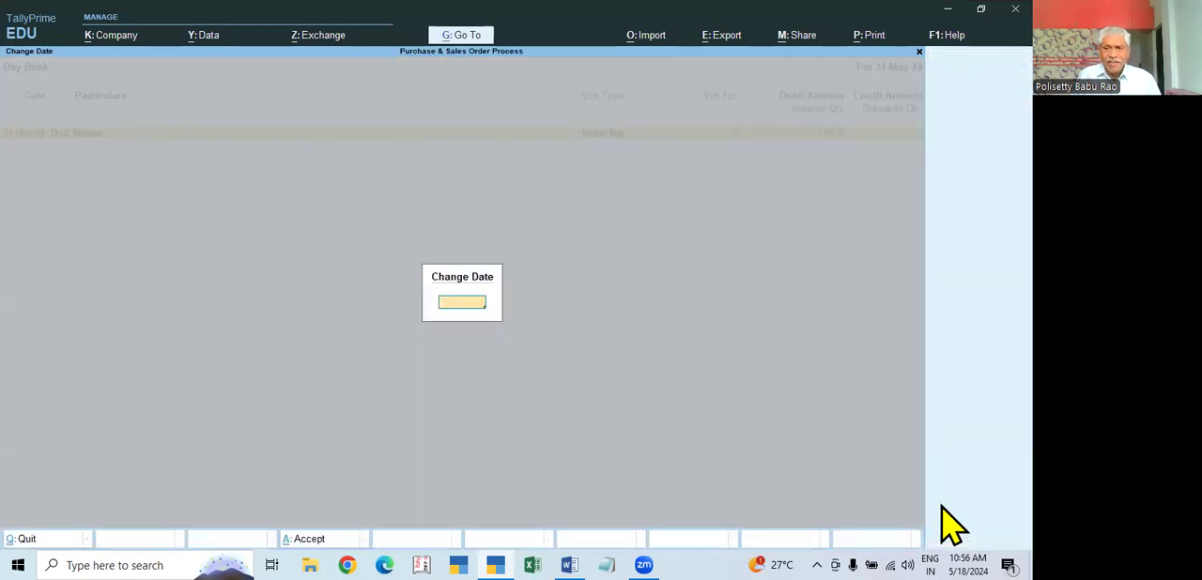
{"action": "key", "text": "Return"}
{"action": "key", "text": "Escape"}
Step: Show the Profit & Loss A/c in detailed form to examine the purchase bills to come
{"action": "key", "text": "Down"}
{"action": "key", "text": "Down"}
{"action": "key", "text": "Down"}
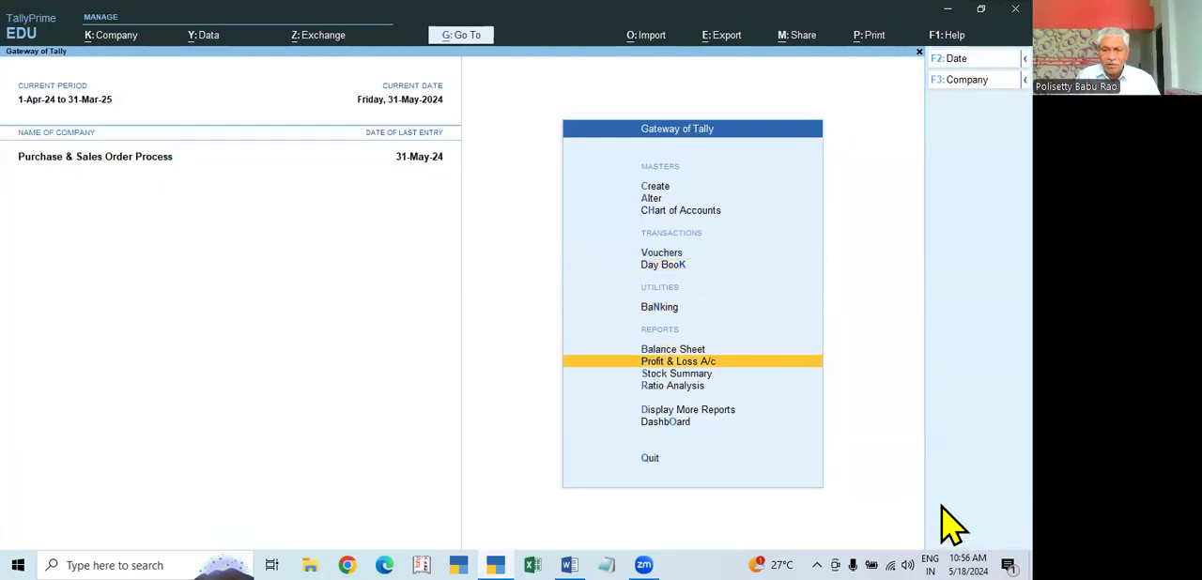
{"action": "key", "text": "Return"}
{"action": "key", "text": "alt+F1"}
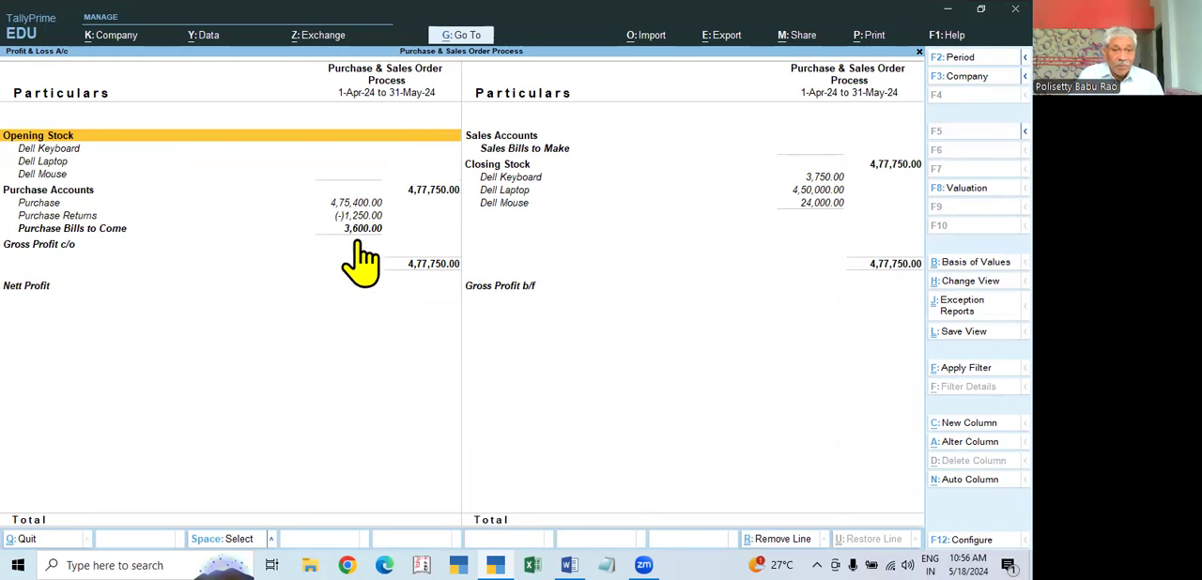
Step: View the Stock Summary to check the closing quantities of the Dell items
{"action": "key", "text": "Escape"}
{"action": "key", "text": "Down"}
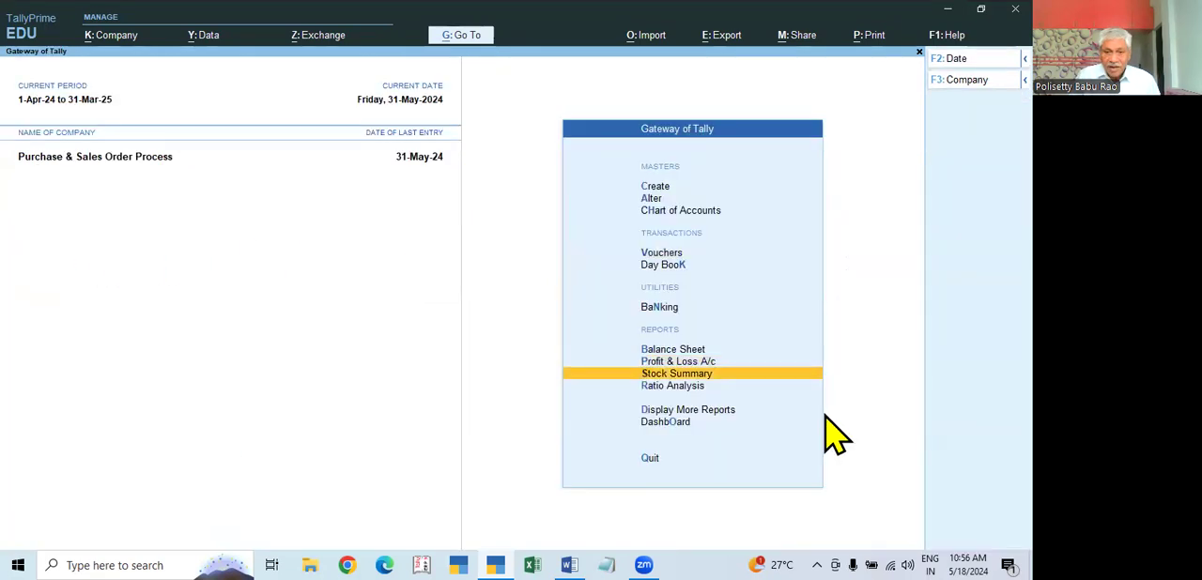
{"action": "key", "text": "Return"}
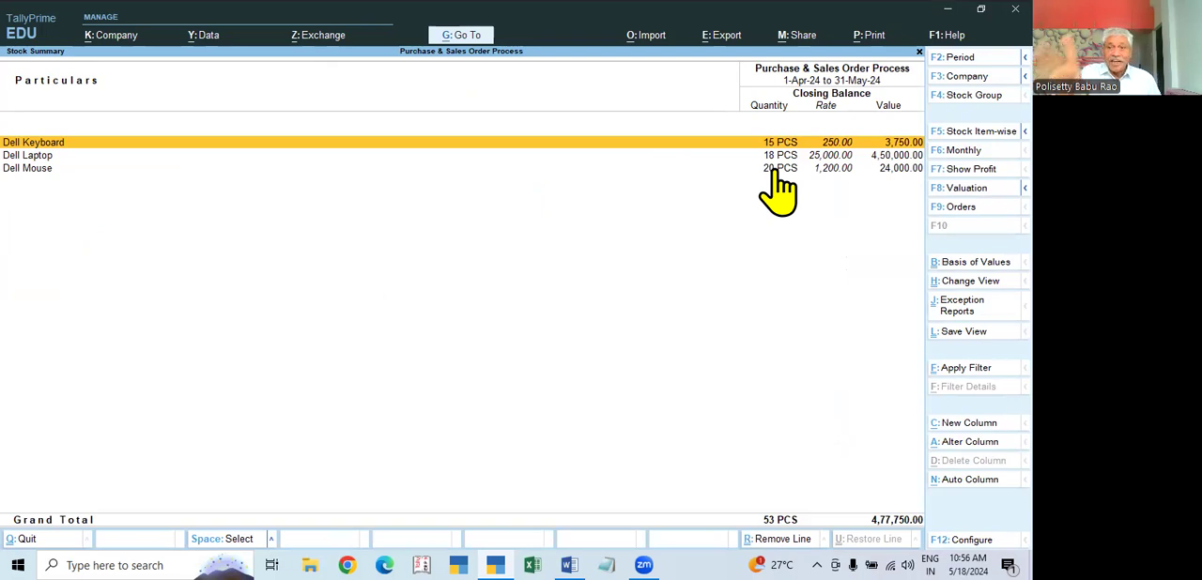
Step: Show the Purchase Order Outstandings report for all orders to check the balance quantities still due
{"action": "key", "text": "Escape"}
{"action": "key", "text": "Down"}
{"action": "key", "text": "Down"}
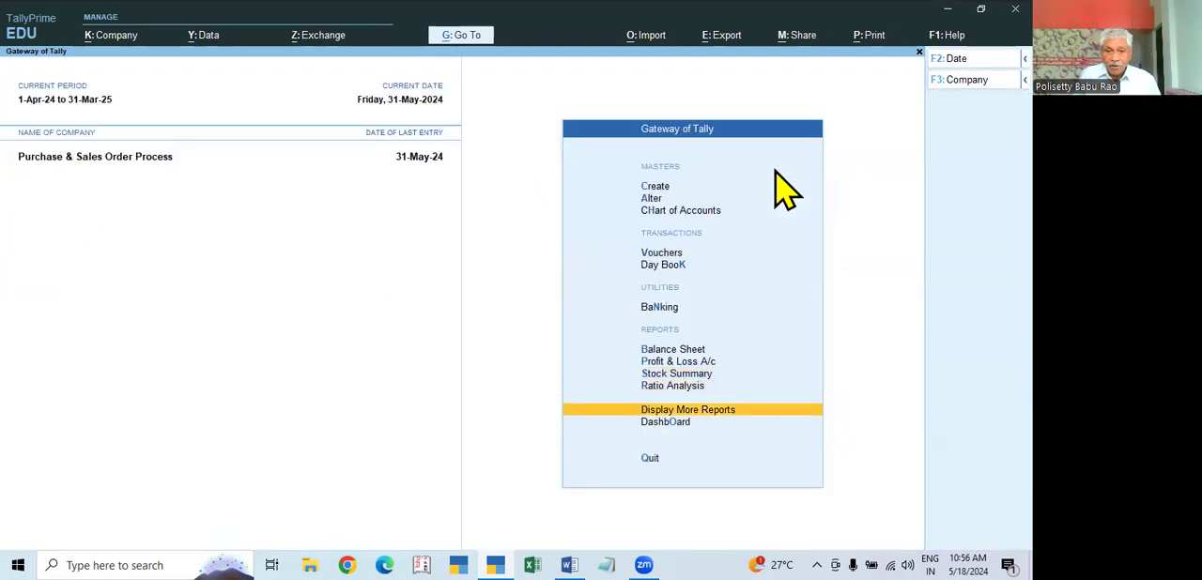
{"action": "key", "text": "Return"}
{"action": "key", "text": "Up"}
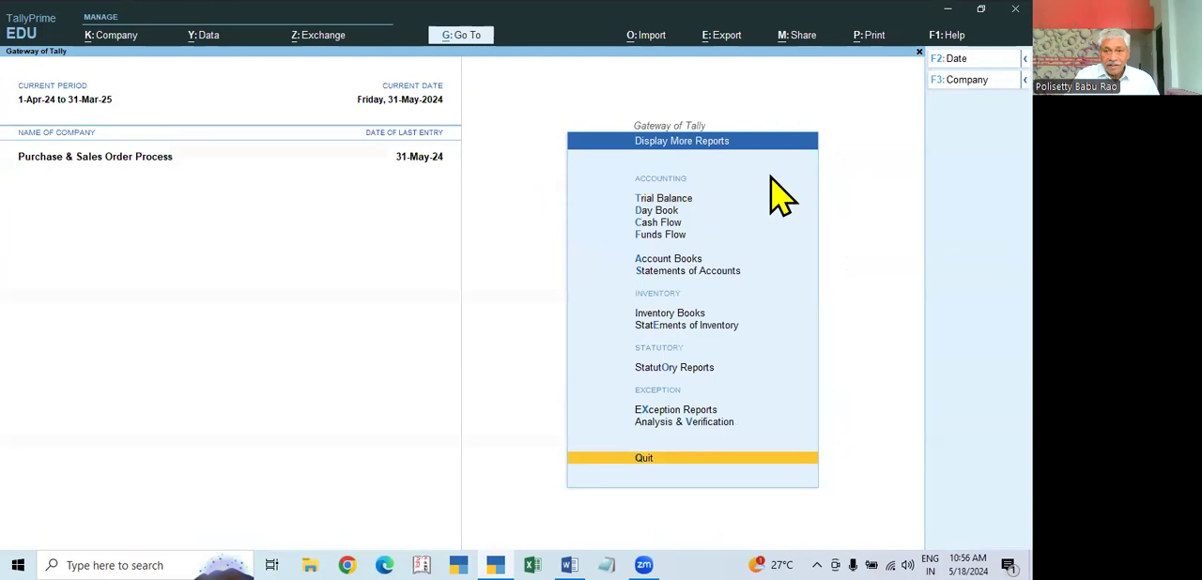
{"action": "left_click", "coordinate": [689, 329]}
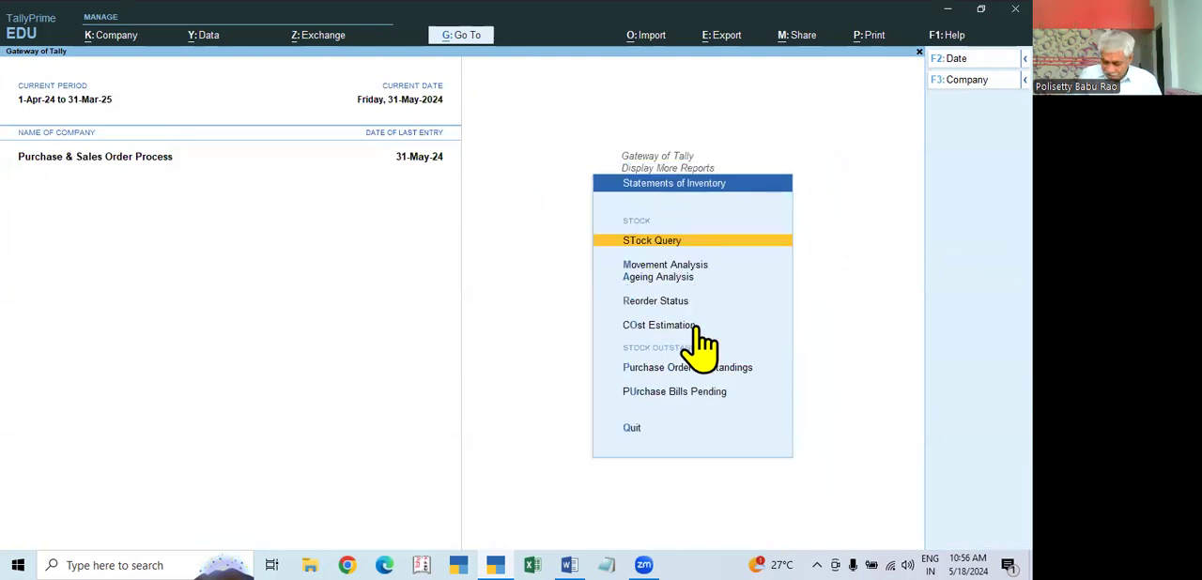
{"action": "key", "text": "Down"}
{"action": "key", "text": "Down"}
{"action": "key", "text": "Down"}
{"action": "key", "text": "Down"}
{"action": "key", "text": "Down"}
{"action": "key", "text": "Return"}
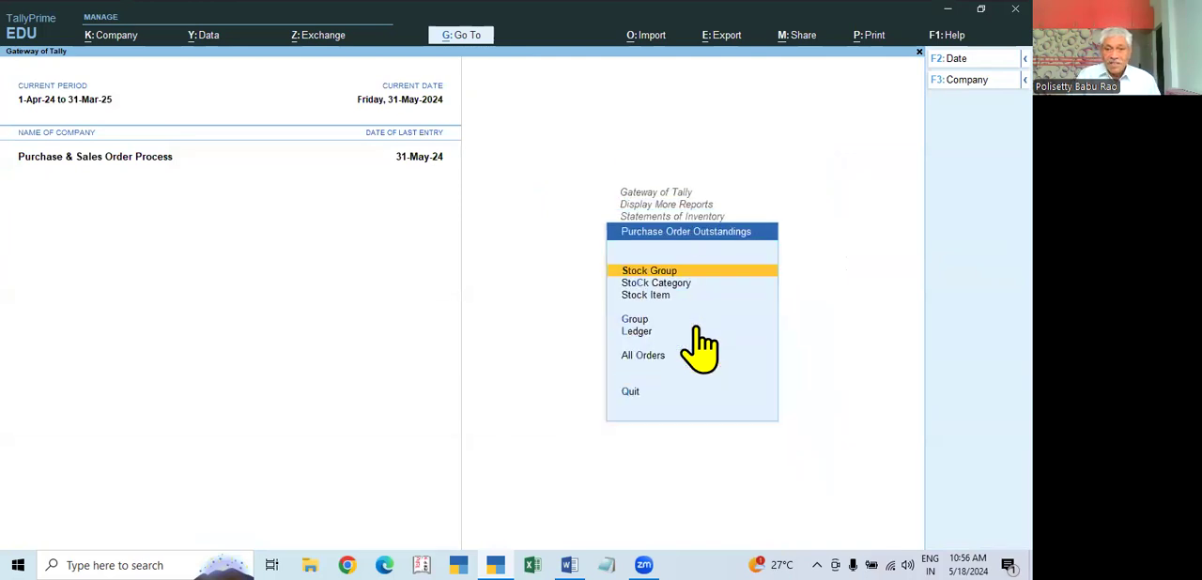
{"action": "key", "text": "Down"}
{"action": "key", "text": "Down"}
{"action": "key", "text": "Down"}
{"action": "key", "text": "Down"}
{"action": "key", "text": "Down"}
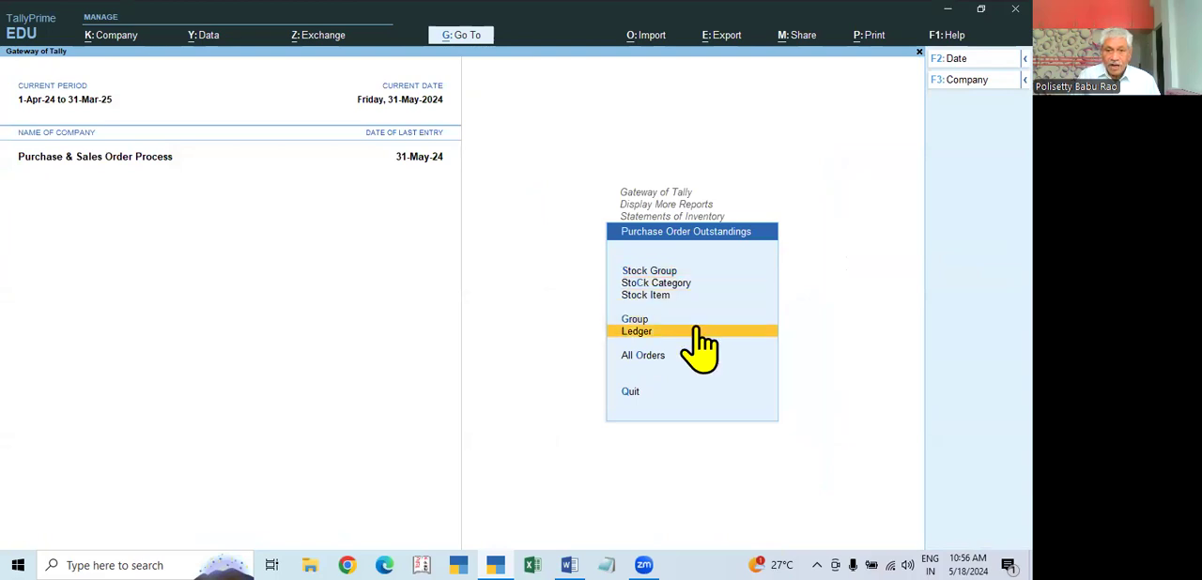
{"action": "key", "text": "Return"}
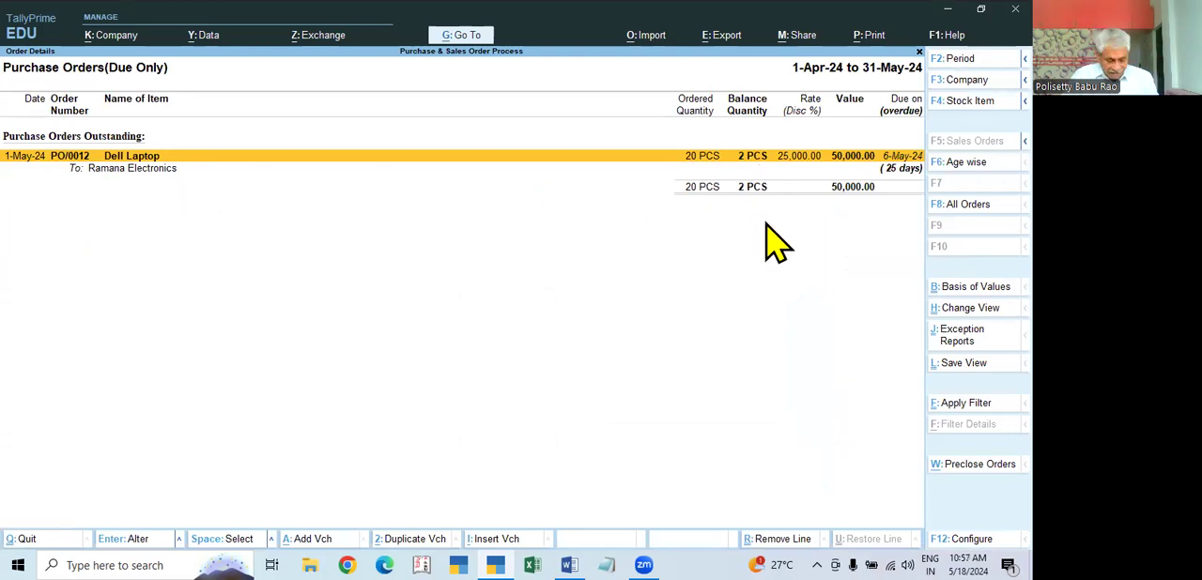
Step: Check the Purchase Bills Pending report for goods received without bills, and return to the Gateway of Tally
{"action": "key", "text": "Escape"}
{"action": "key", "text": "Escape"}
{"action": "key", "text": "Down"}
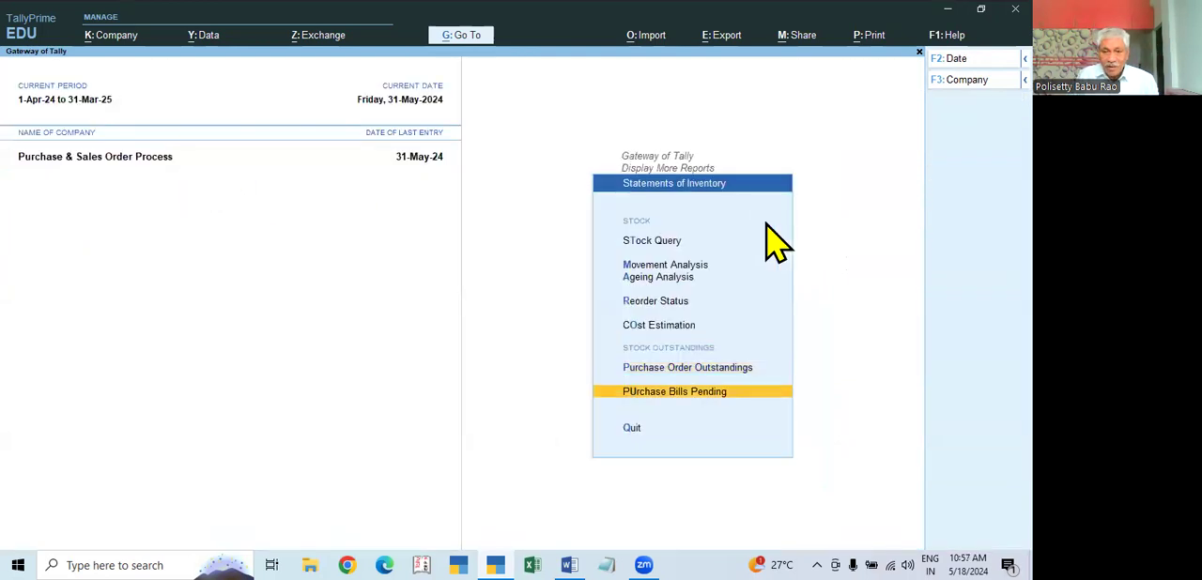
{"action": "key", "text": "Return"}
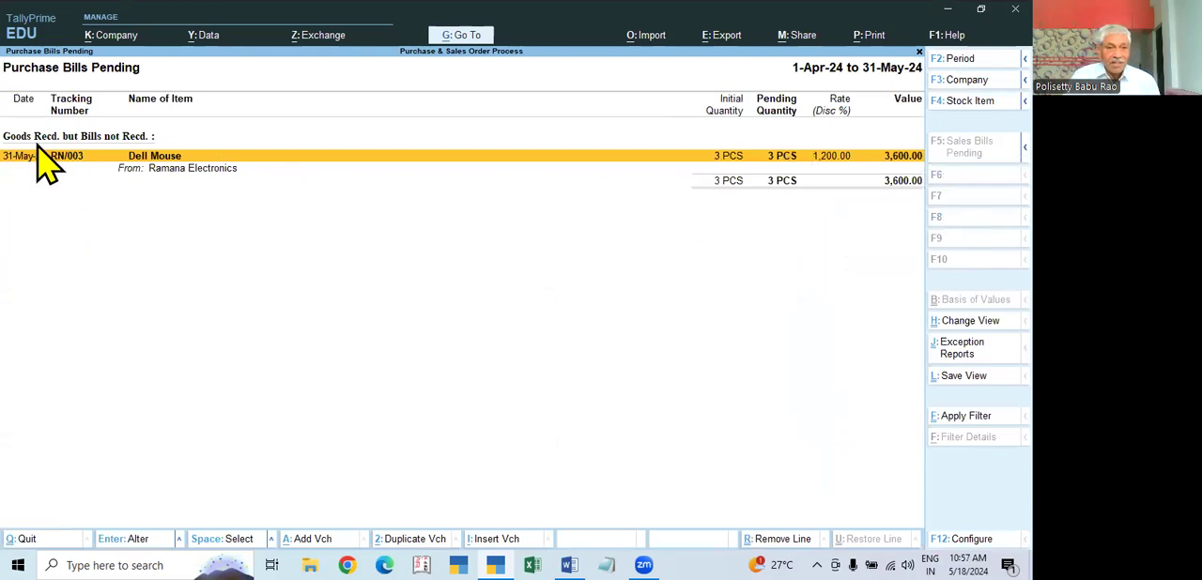
{"action": "key", "text": "Escape"}
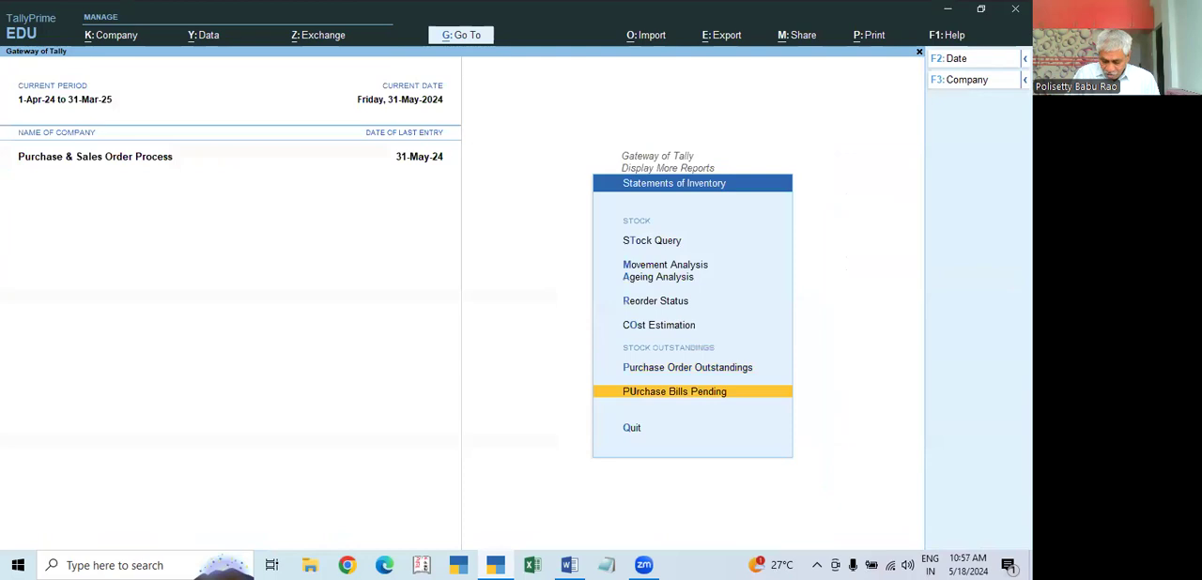
{"action": "key", "text": "Escape"}
{"action": "key", "text": "Escape"}
{"action": "key", "text": "Escape"}
{"action": "key", "text": "n"}
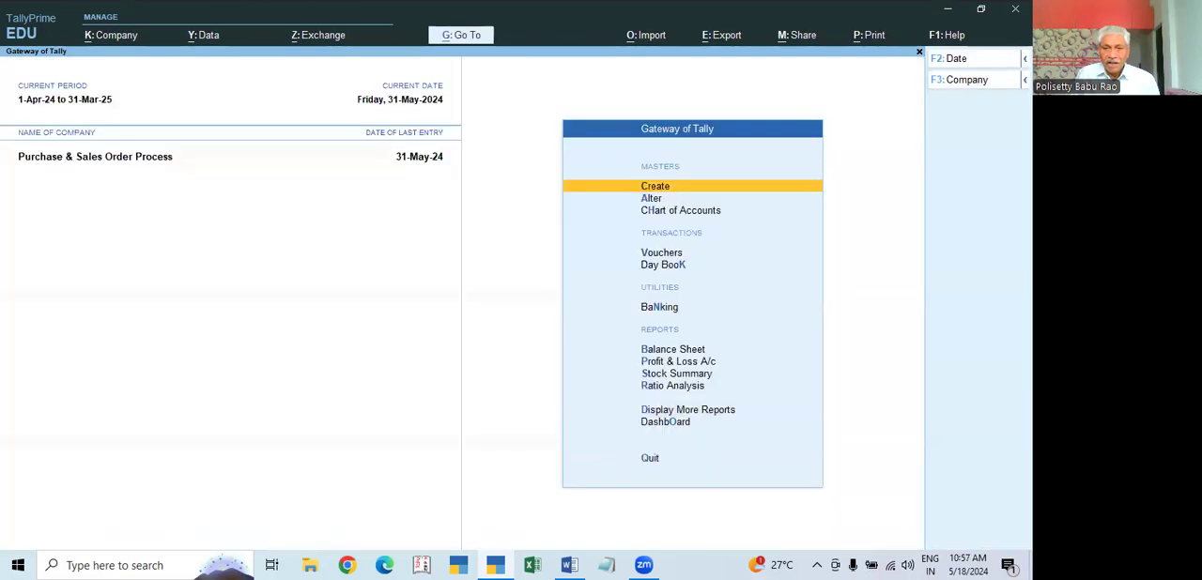
Step: Start a Purchase voucher with supplier invoice number 2658 dated 31-May-24
{"action": "key", "text": "Down"}
{"action": "key", "text": "Down"}
{"action": "key", "text": "Down"}
{"action": "key", "text": "Return"}
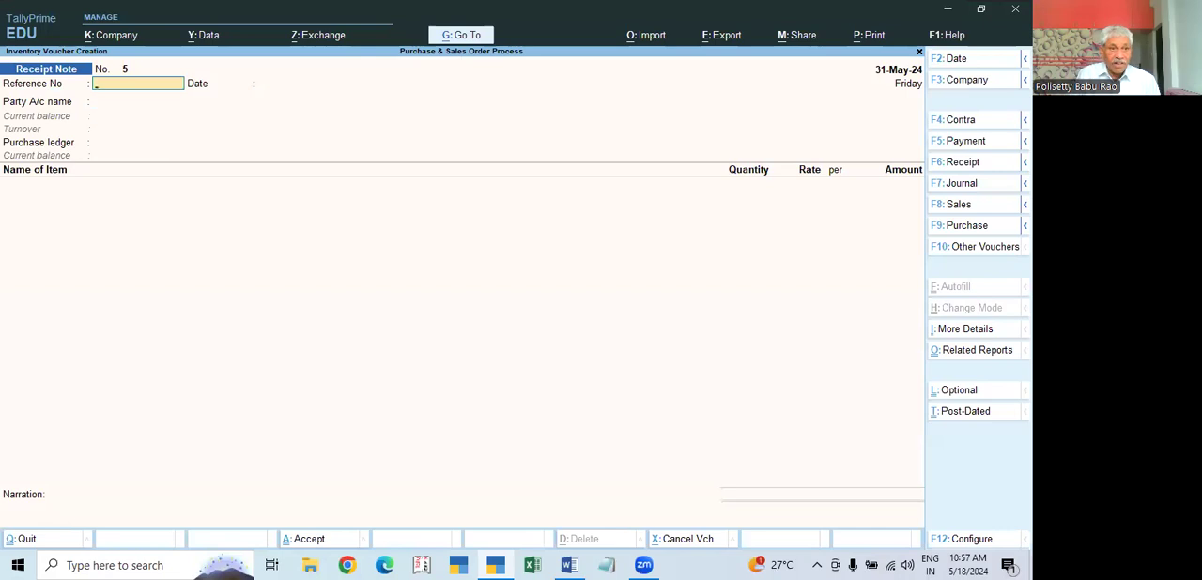
{"action": "key", "text": "F9"}
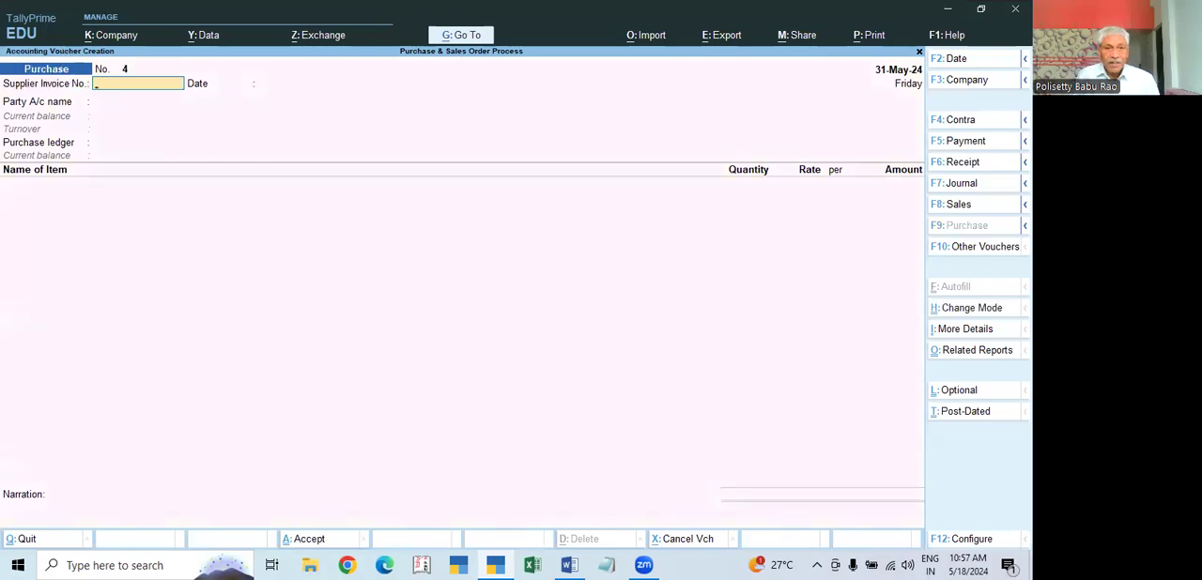
{"action": "type", "text": "2658"}
{"action": "key", "text": "Return"}
Step: Select Ramana Electronics as the party, link receipt note RN/003, and accept the receipt and party details
{"action": "key", "text": "Return"}
{"action": "key", "text": "Down"}
{"action": "key", "text": "Down"}
{"action": "key", "text": "Return"}
{"action": "key", "text": "Down"}
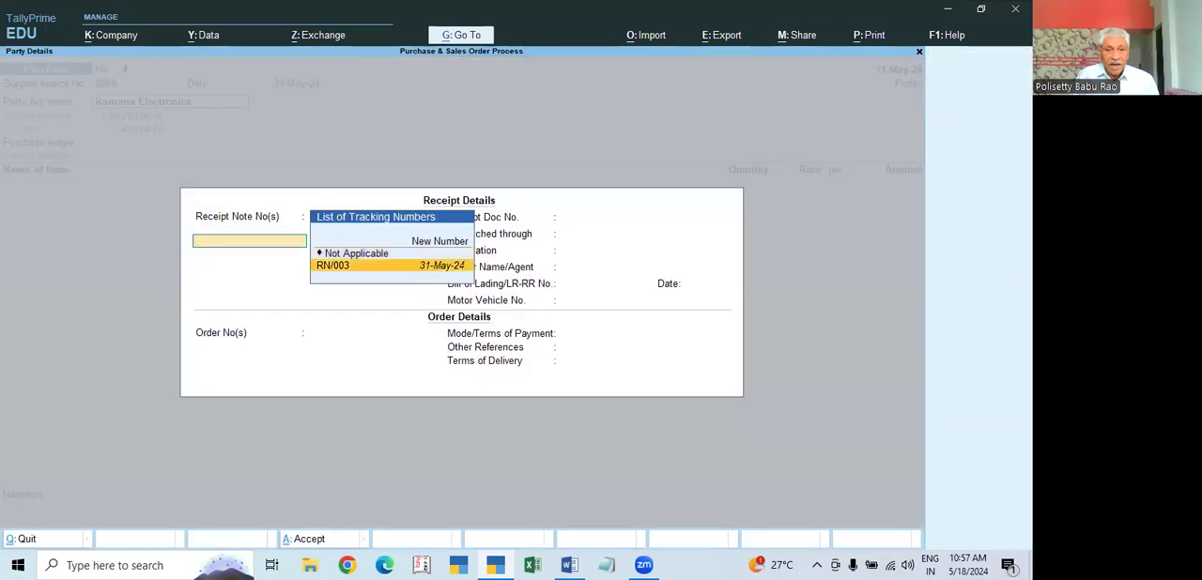
{"action": "key", "text": "Return"}
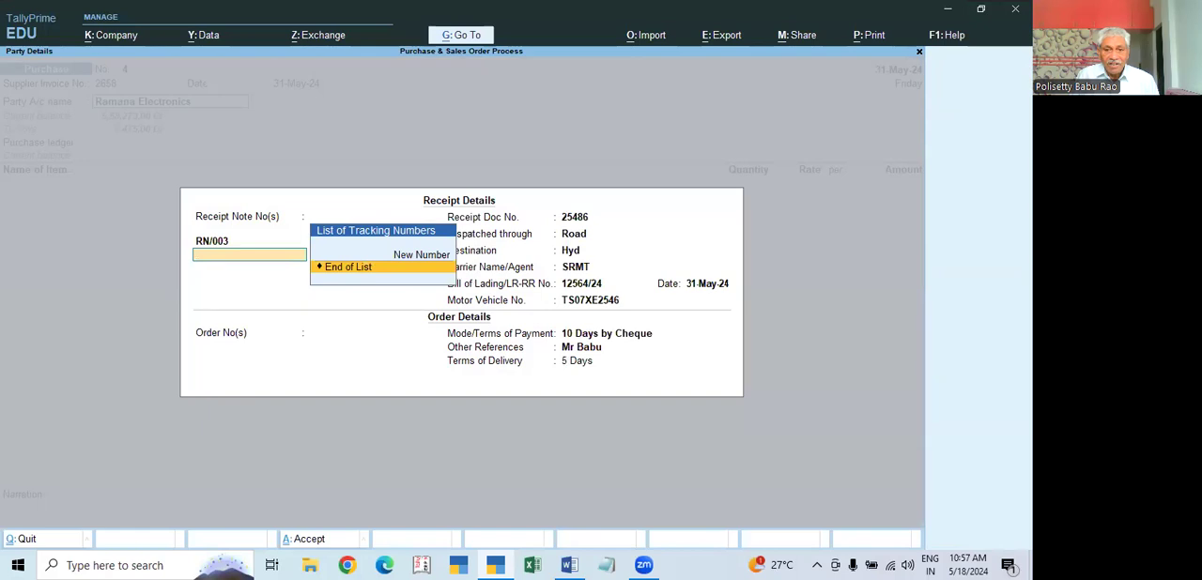
{"action": "key", "text": "Return"}
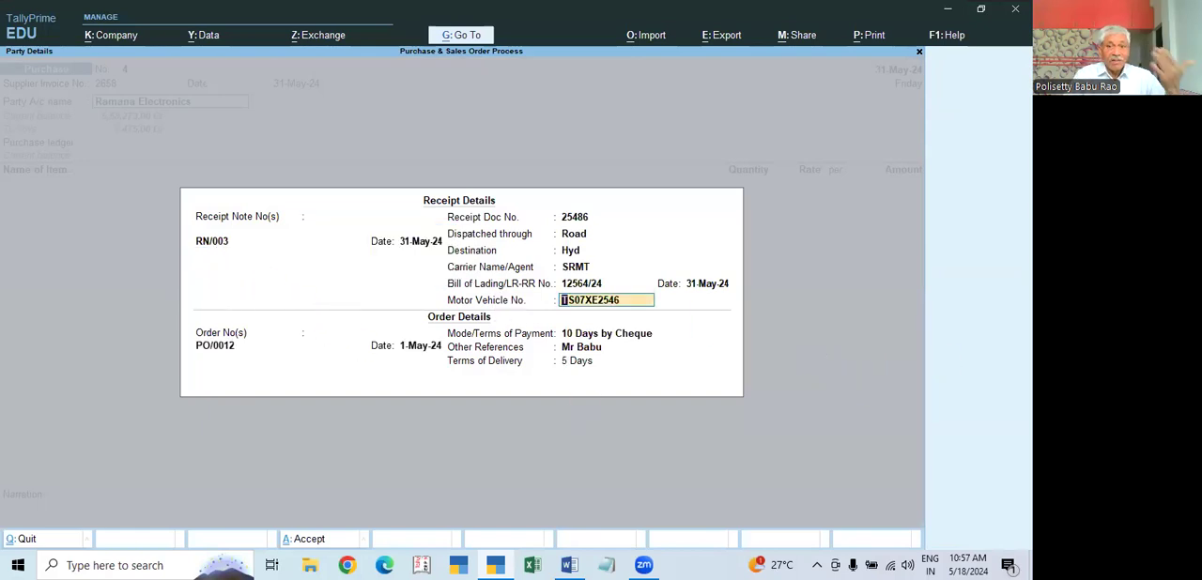
{"action": "key", "text": "ctrl+a"}
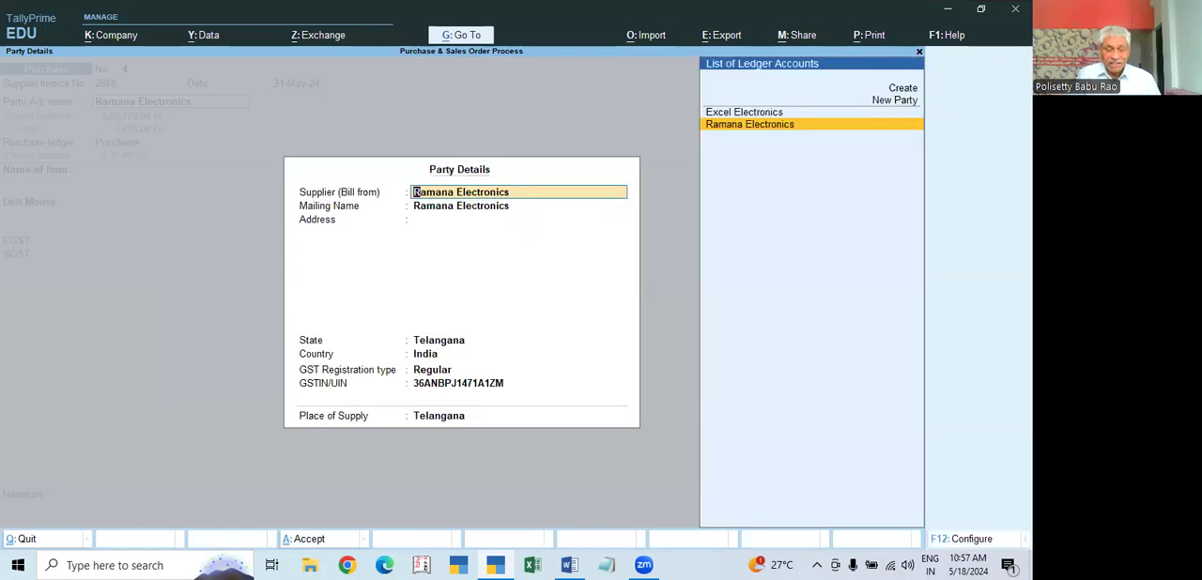
{"action": "key", "text": "ctrl+a"}
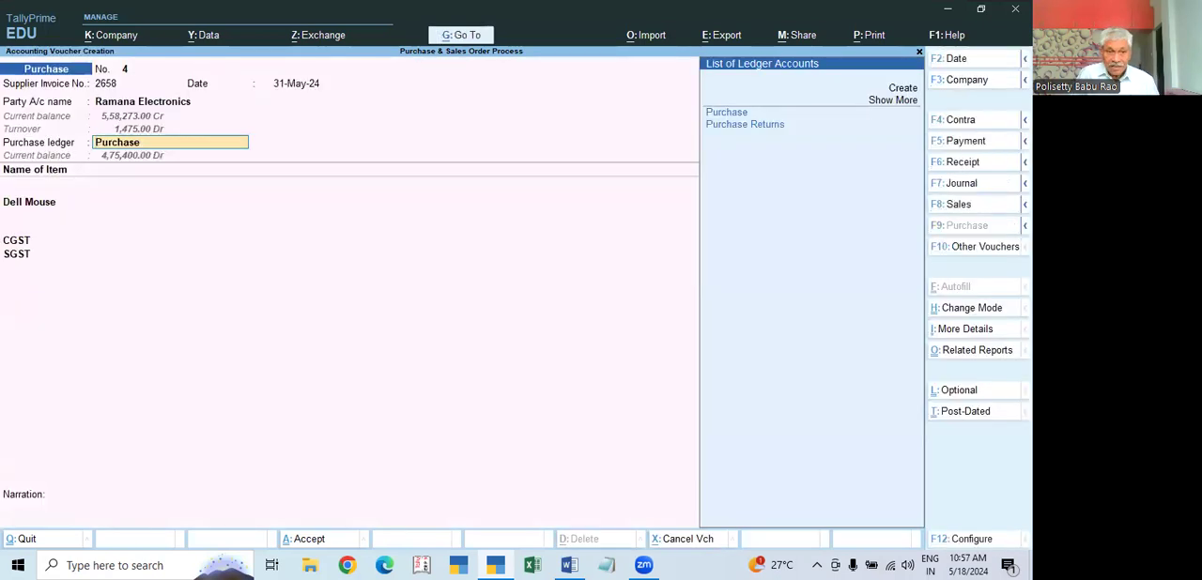
Step: Keep Purchase as the purchase ledger and accept the Dell Mouse line with its CGST and SGST entries
{"action": "key", "text": "Return"}
{"action": "key", "text": "Return"}
{"action": "key", "text": "Return"}
{"action": "key", "text": "Return"}
{"action": "key", "text": "Return"}
{"action": "key", "text": "Return"}
{"action": "key", "text": "Return"}
{"action": "key", "text": "Return"}
{"action": "key", "text": "Return"}
Step: Accept the new bill reference 2658 for the full amount, save the purchase voucher and leave voucher entry
{"action": "key", "text": "Return"}
{"action": "key", "text": "Return"}
{"action": "key", "text": "Return"}
{"action": "key", "text": "Return"}
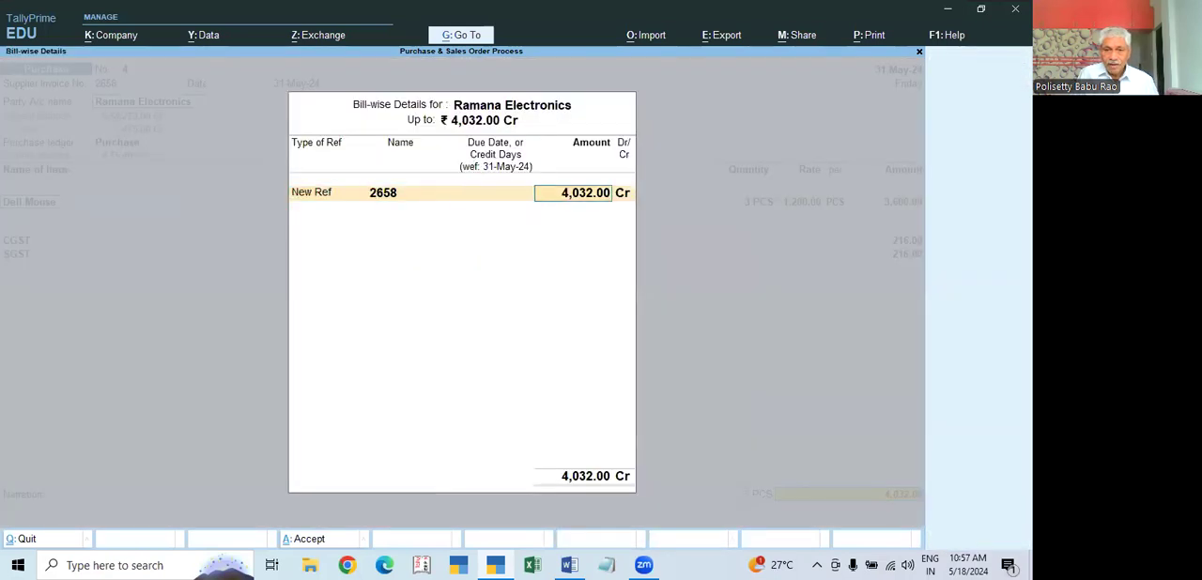
{"action": "key", "text": "Return"}
{"action": "key", "text": "Return"}
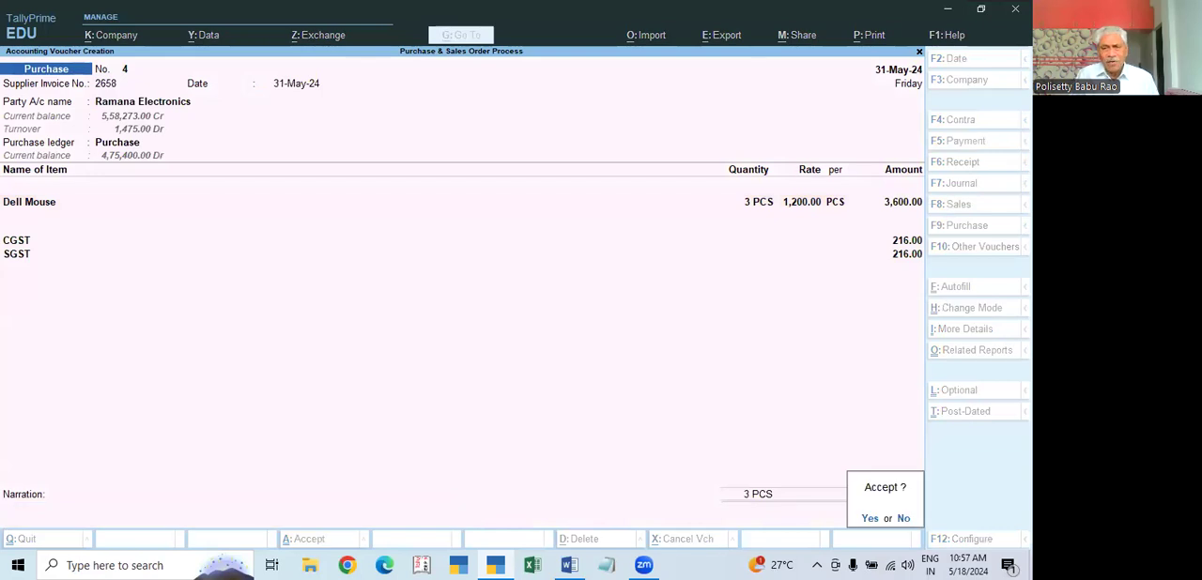
{"action": "key", "text": "Return"}
{"action": "key", "text": "Escape"}
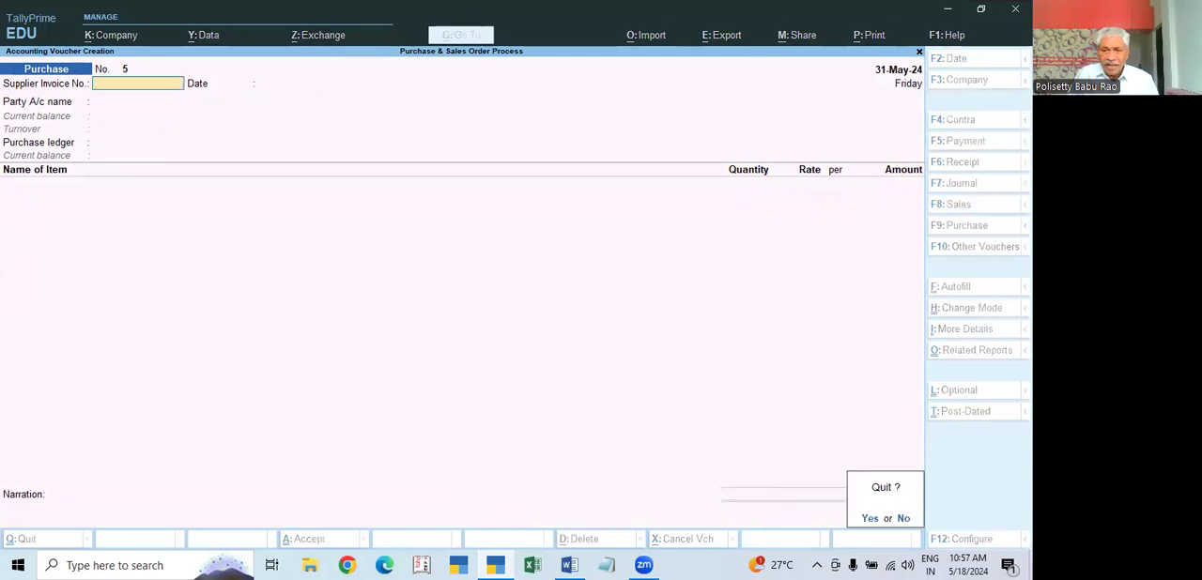
Step: Check the detailed Profit & Loss A/c for the purchase and closing stock values, and return to the Gateway of Tally
{"action": "key", "text": "Return"}
{"action": "key", "text": "Down"}
{"action": "key", "text": "Down"}
{"action": "key", "text": "Down"}
{"action": "key", "text": "Down"}
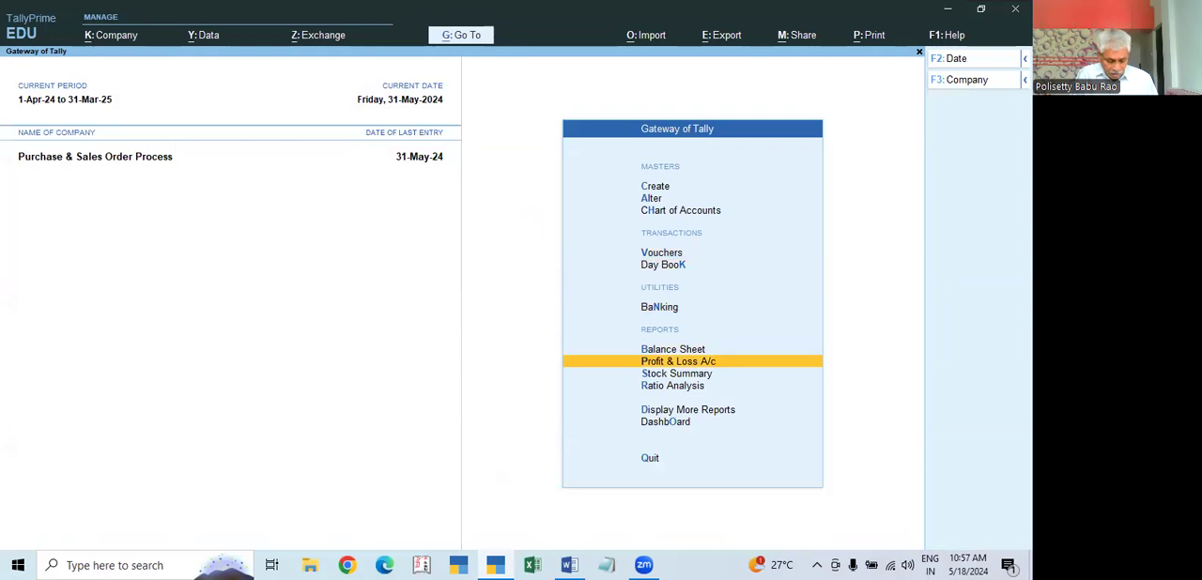
{"action": "key", "text": "Return"}
{"action": "key", "text": "alt+f5"}
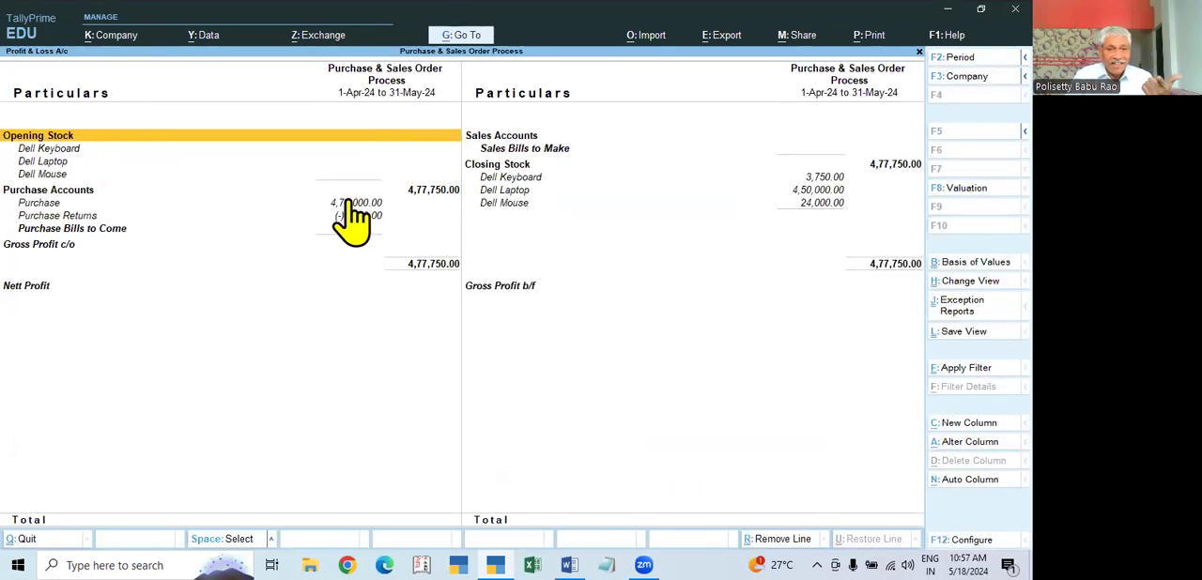
{"action": "key", "text": "Escape"}
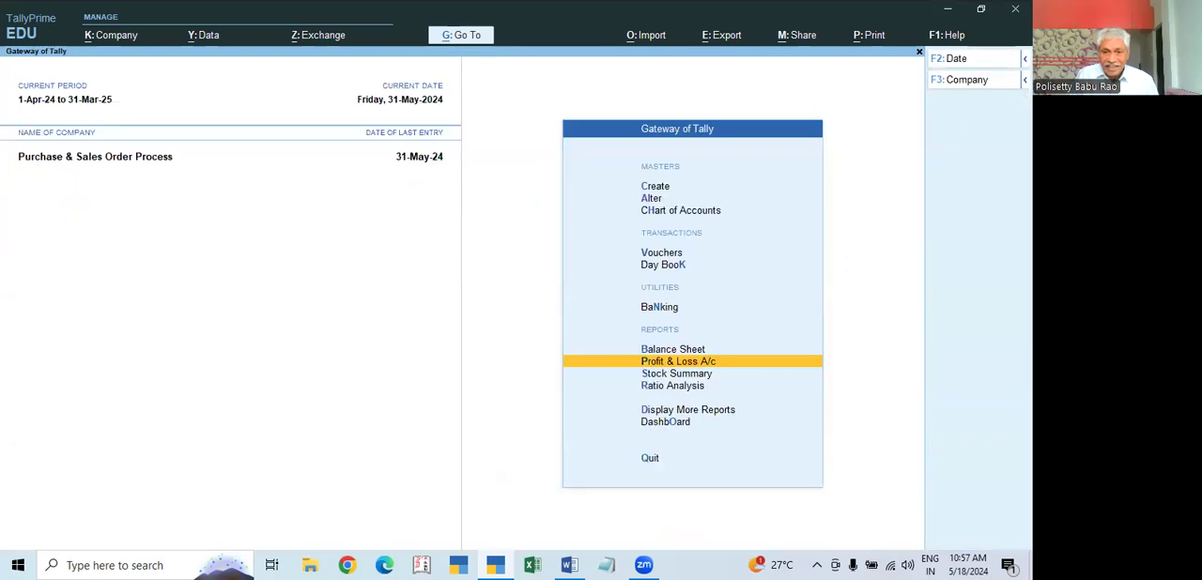
Step: Check the closing balance of each item in the Stock Summary, and return to the Gateway of Tally
{"action": "key", "text": "Down"}
{"action": "key", "text": "Down"}
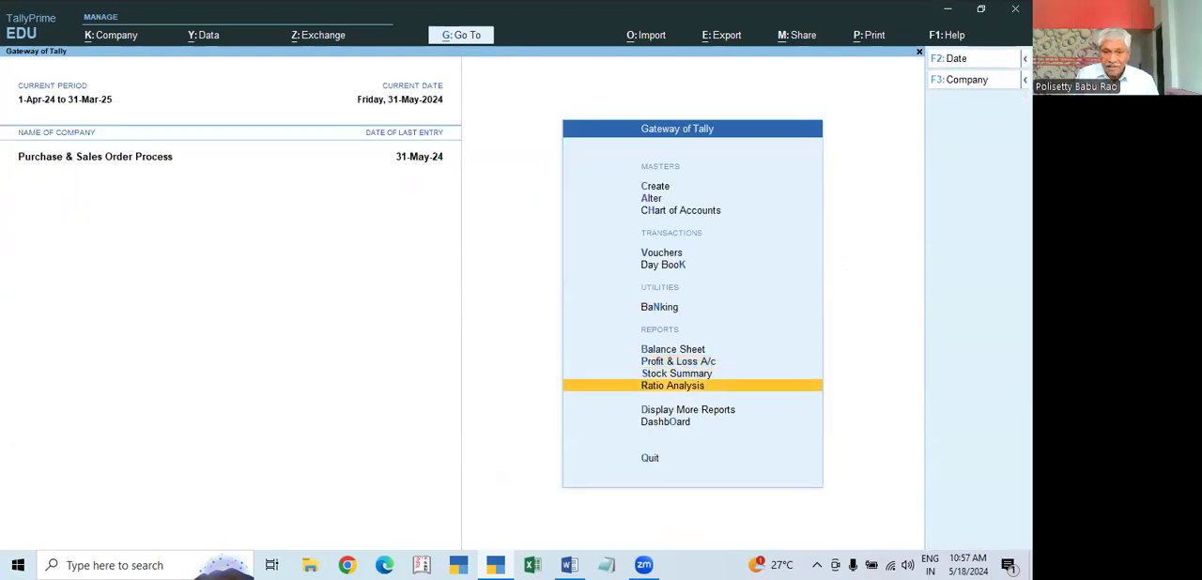
{"action": "key", "text": "Up"}
{"action": "key", "text": "Return"}
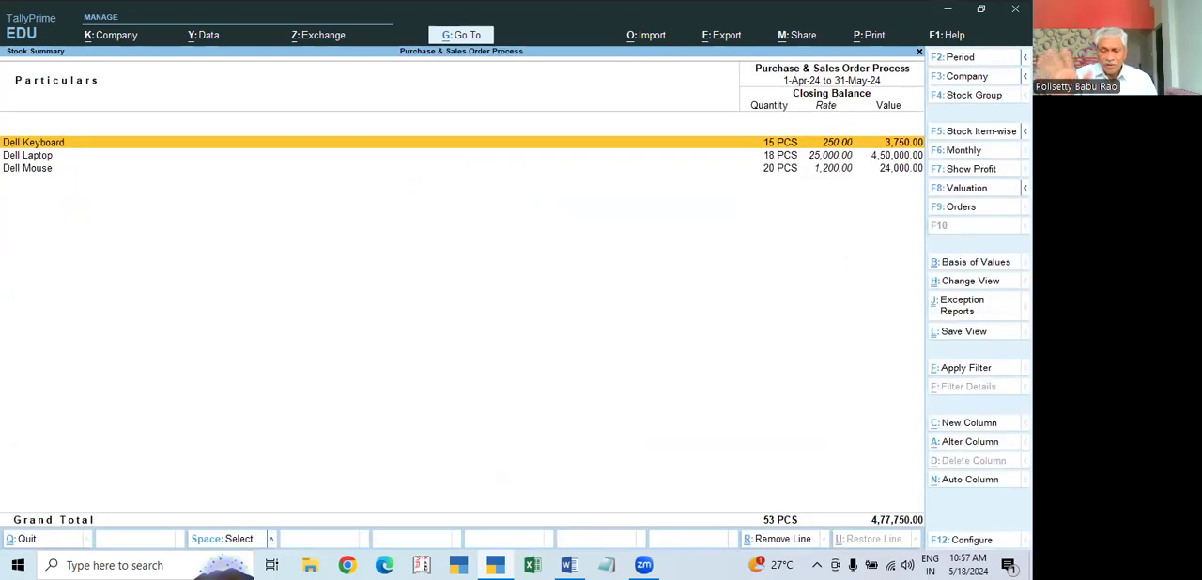
{"action": "key", "text": "Escape"}
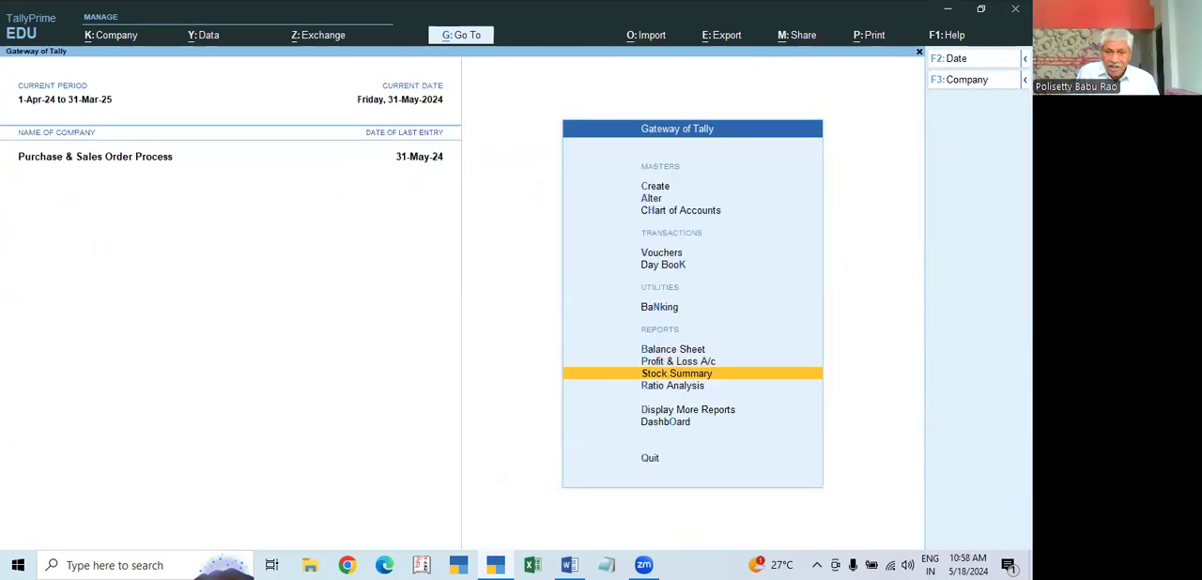
Step: Bring up the Statements of Inventory reports
{"action": "key", "text": "Down"}
{"action": "key", "text": "Down"}
{"action": "key", "text": "Return"}
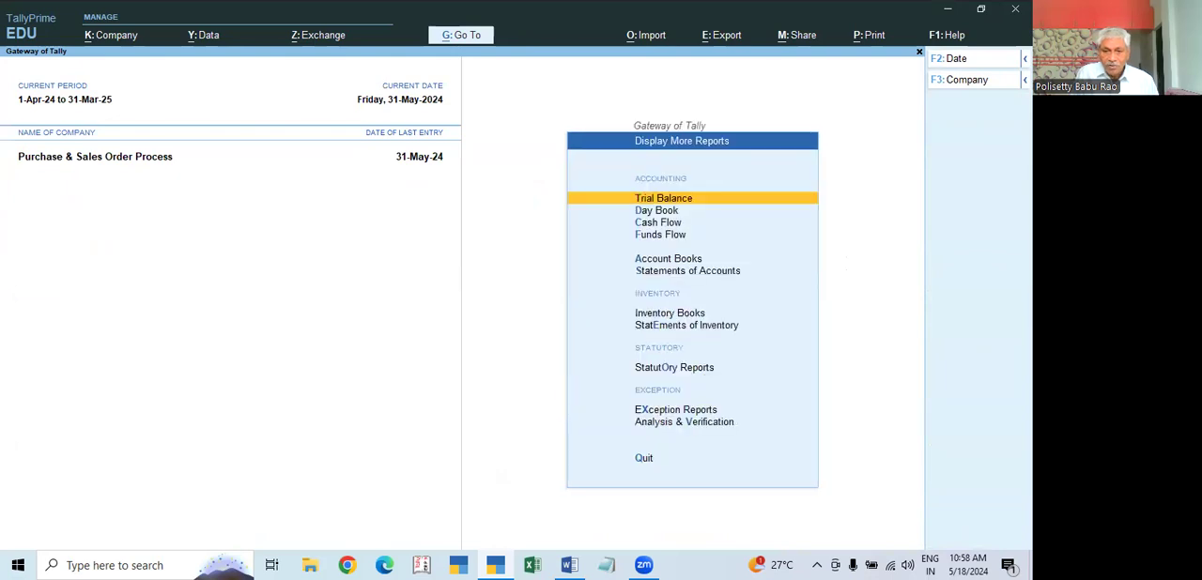
{"action": "key", "text": "Down"}
{"action": "key", "text": "Down"}
{"action": "key", "text": "Down"}
{"action": "key", "text": "Down"}
{"action": "key", "text": "Down"}
{"action": "key", "text": "Down"}
{"action": "key", "text": "Down"}
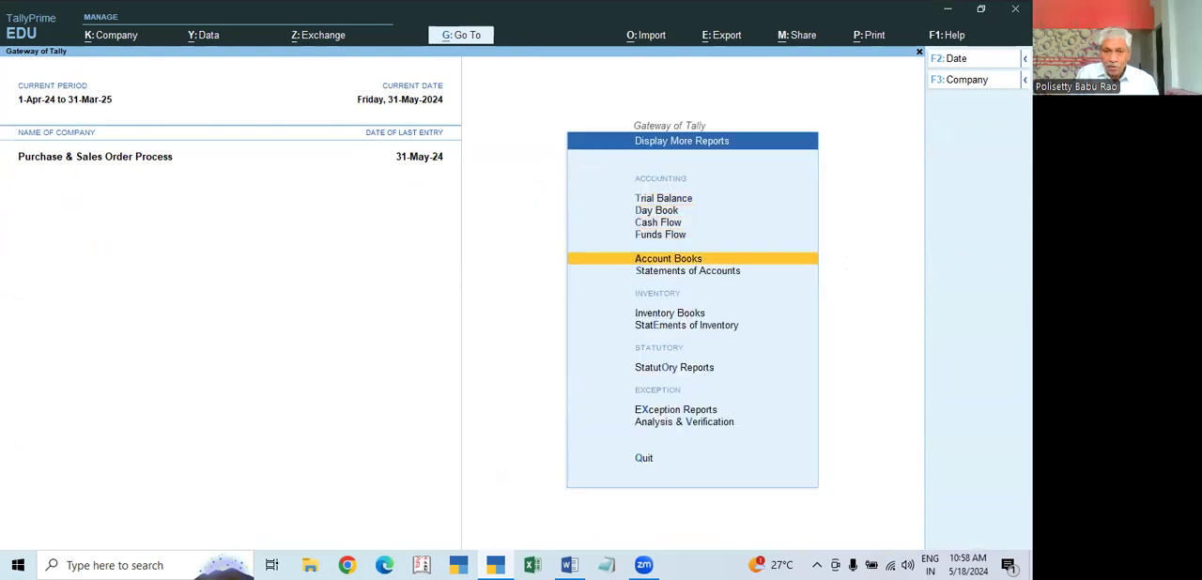
{"action": "key", "text": "Return"}
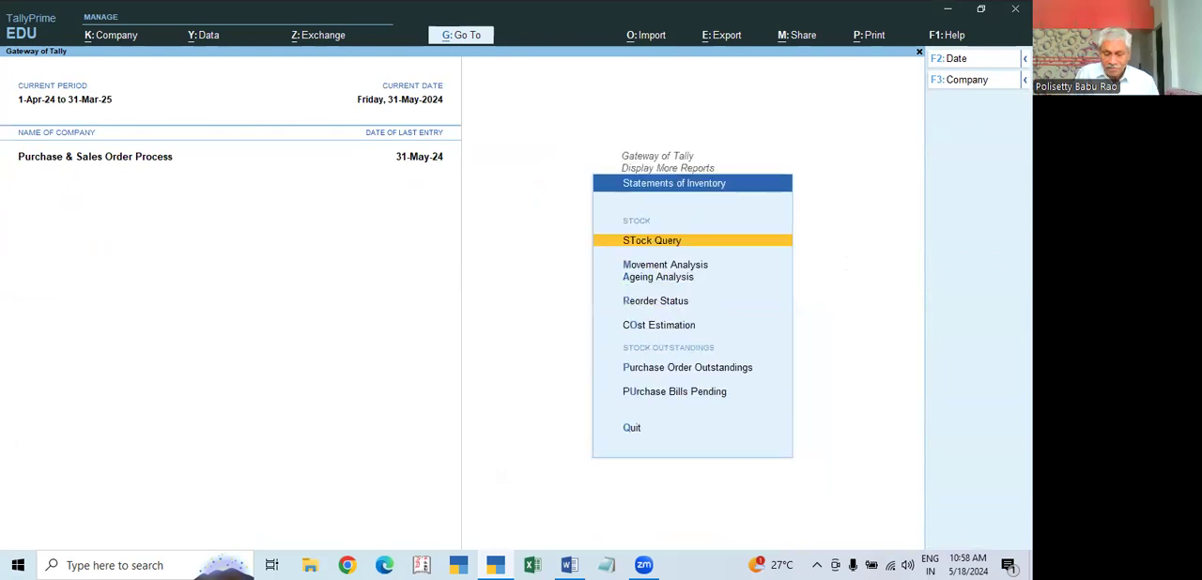
Step: Check the Purchase Order Outstandings for all orders to see which ordered quantities are still due
{"action": "key", "text": "Down"}
{"action": "key", "text": "Down"}
{"action": "key", "text": "Down"}
{"action": "key", "text": "Down"}
{"action": "key", "text": "Down"}
{"action": "key", "text": "Return"}
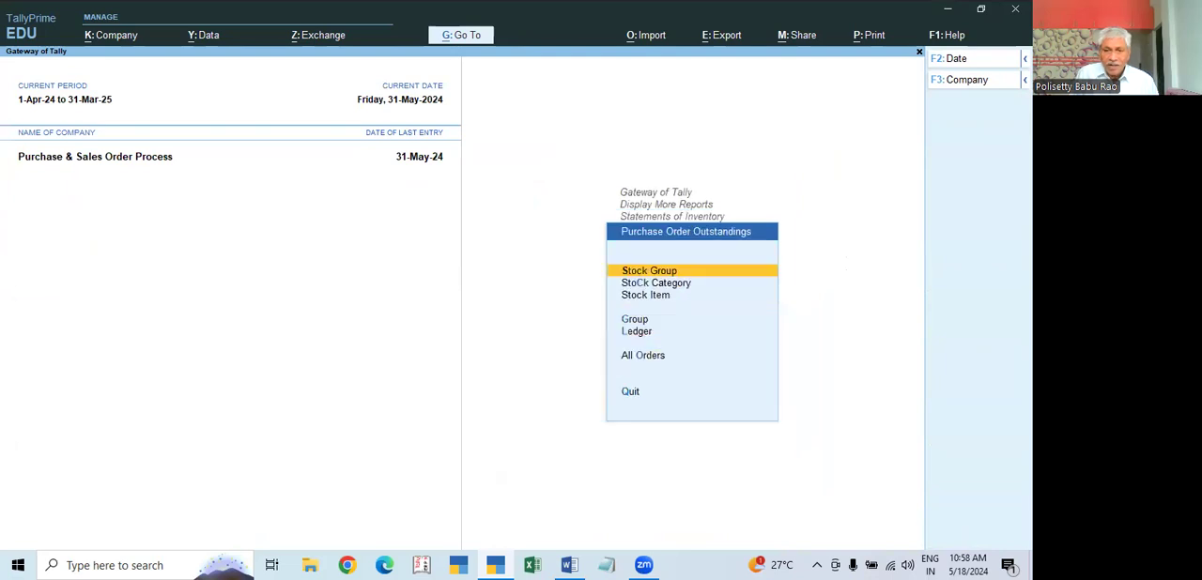
{"action": "key", "text": "Down"}
{"action": "key", "text": "Down"}
{"action": "key", "text": "Down"}
{"action": "key", "text": "Down"}
{"action": "key", "text": "Down"}
{"action": "key", "text": "Return"}
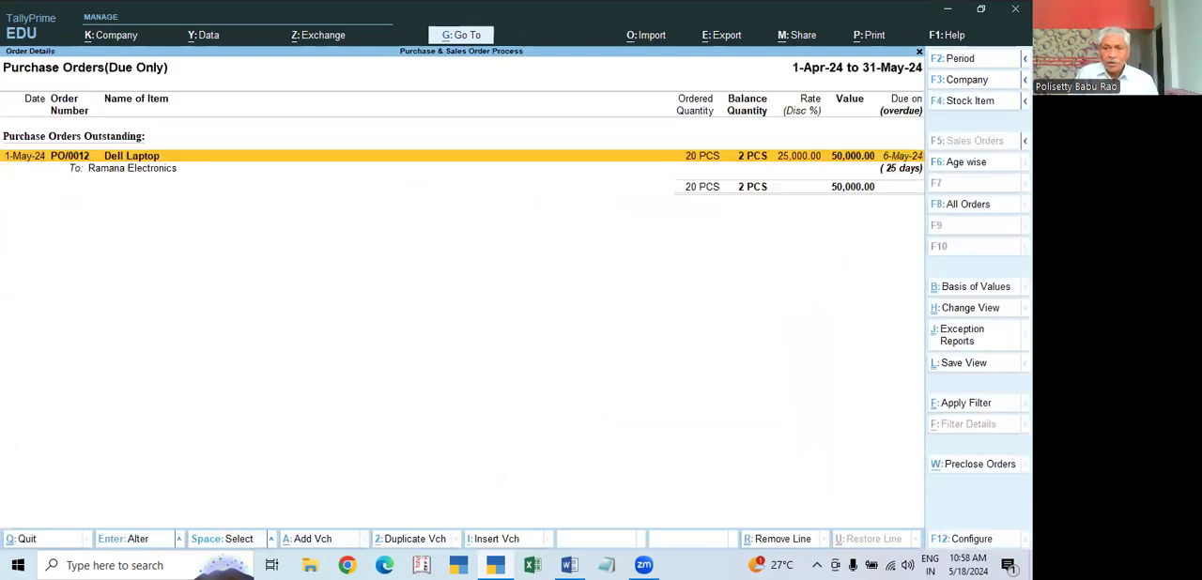
{"action": "key", "text": "Escape"}
{"action": "key", "text": "Escape"}
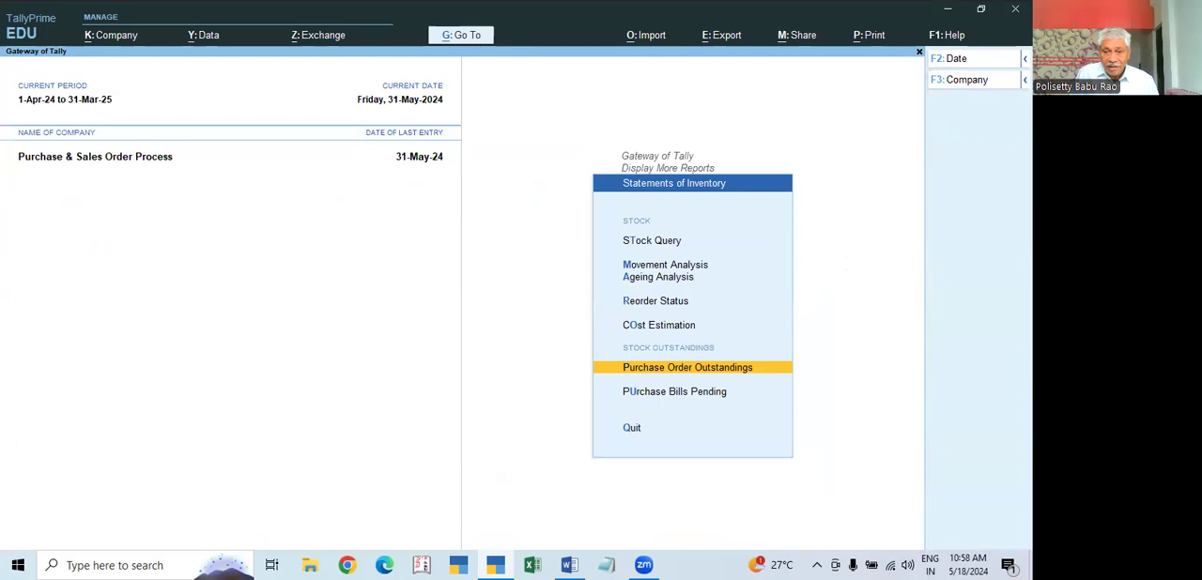
Step: Check the Purchase Bills Pending report for any unbilled receipts, and return to the Gateway of Tally
{"action": "key", "text": "Down"}
{"action": "key", "text": "Return"}
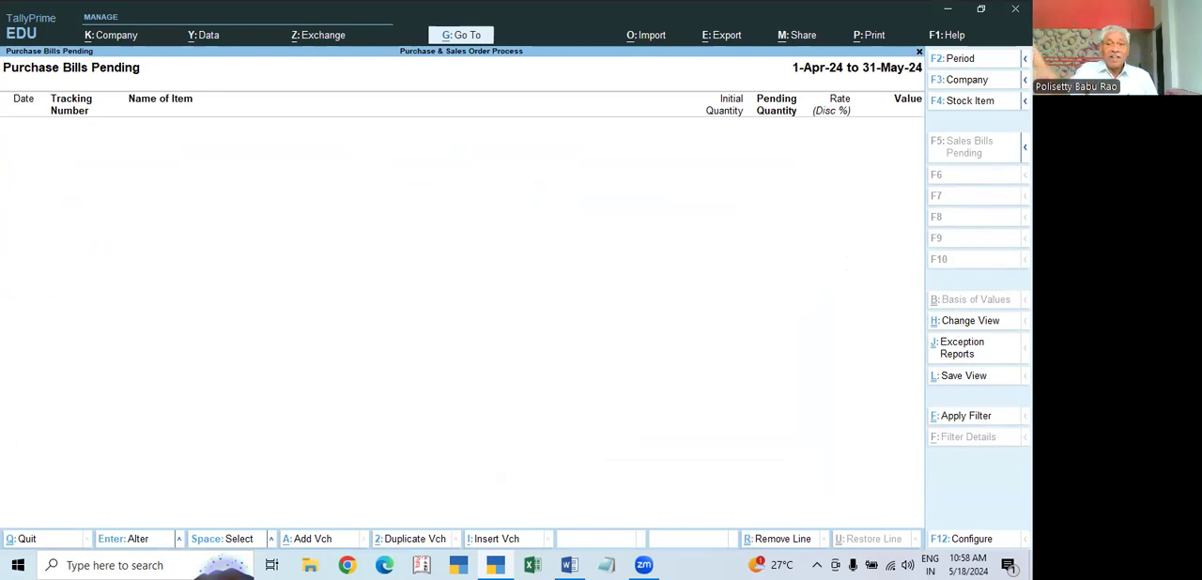
{"action": "key", "text": "Escape"}
{"action": "key", "text": "Escape"}
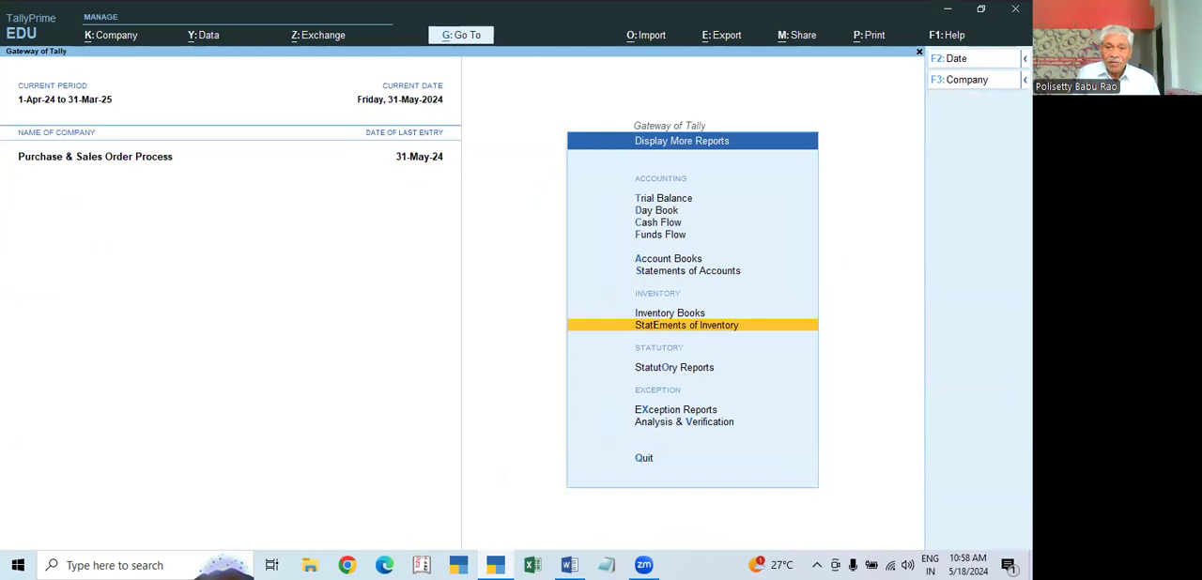
{"action": "key", "text": "Escape"}
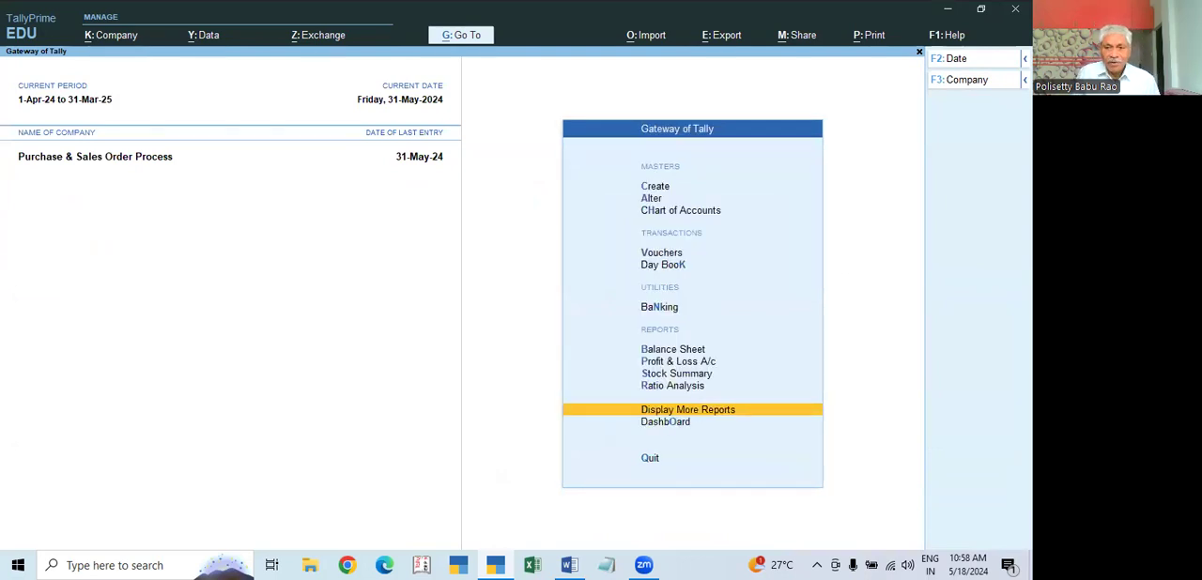
Step: Show the Day Book for the period 1-Apr-24 to 31-May-24
{"action": "key", "text": "Up"}
{"action": "key", "text": "Up"}
{"action": "key", "text": "Up"}
{"action": "key", "text": "Up"}
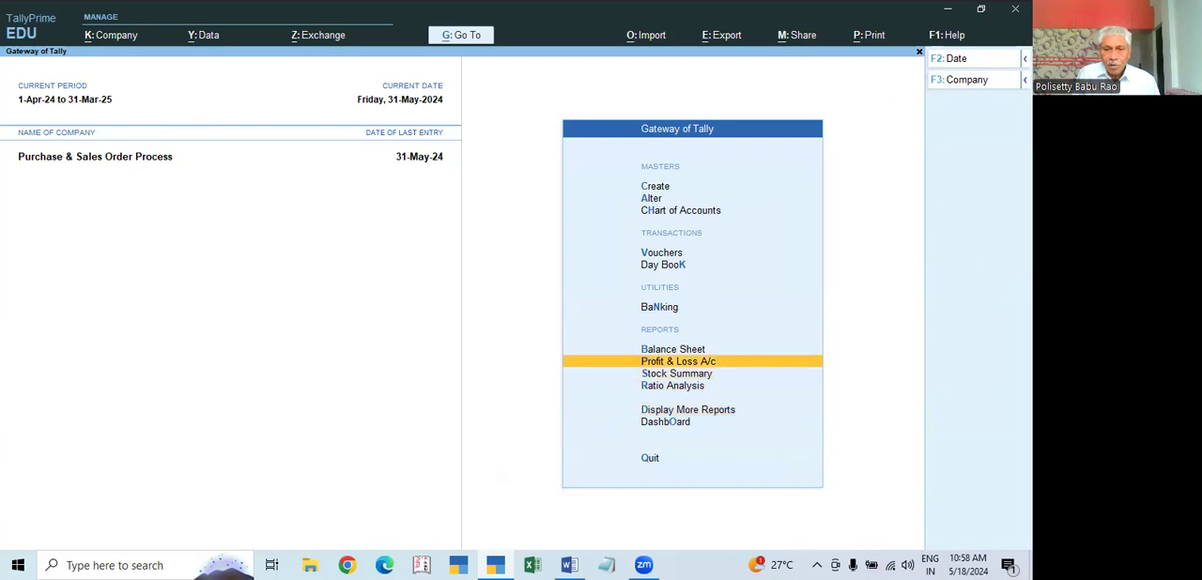
{"action": "key", "text": "Up"}
{"action": "key", "text": "Up"}
{"action": "key", "text": "Up"}
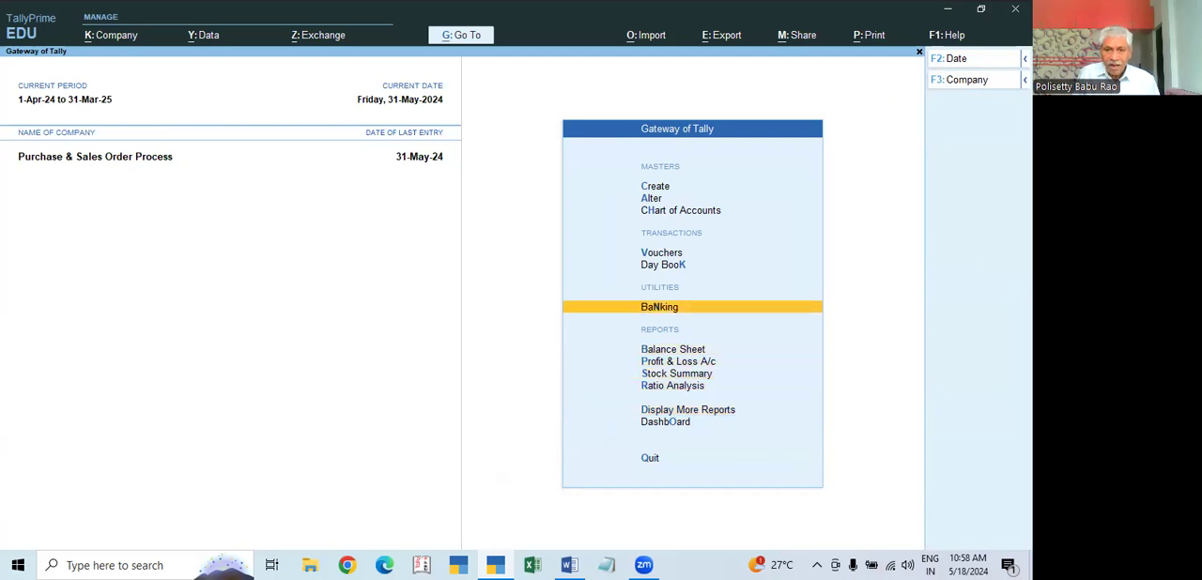
{"action": "key", "text": "Down"}
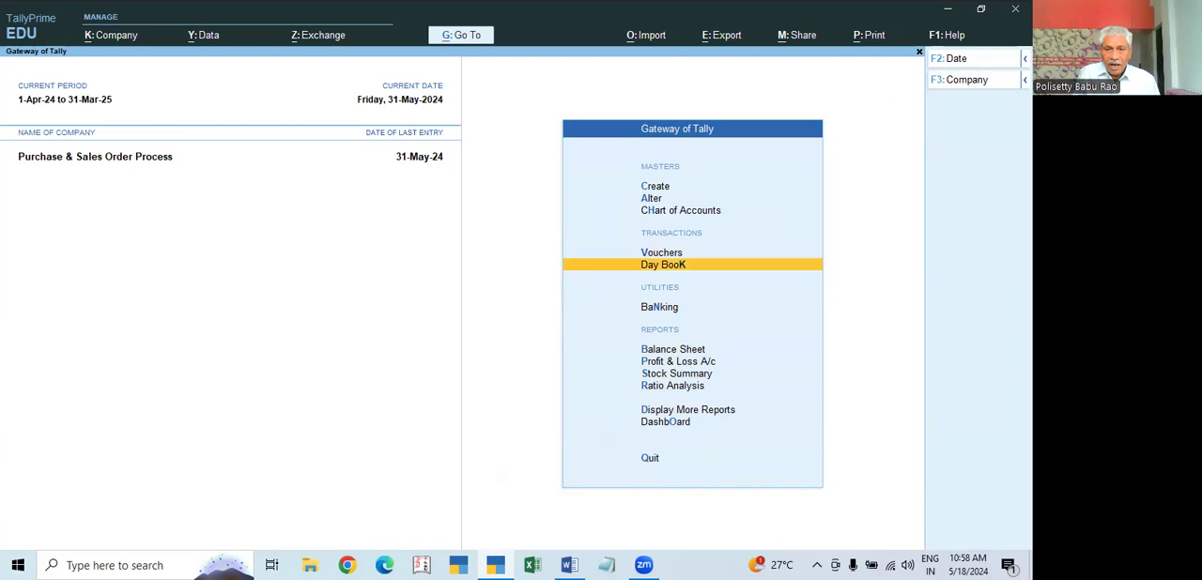
{"action": "key", "text": "Return"}
{"action": "key", "text": "F2"}
{"action": "key", "text": "BackSpace"}
{"action": "key", "text": "Return"}
Step: Review the Day Book vouchers back to the 1-May-24 purchase order, and return to the Gateway of Tally
{"action": "key", "text": "Up"}
{"action": "key", "text": "Up"}
{"action": "key", "text": "Up"}
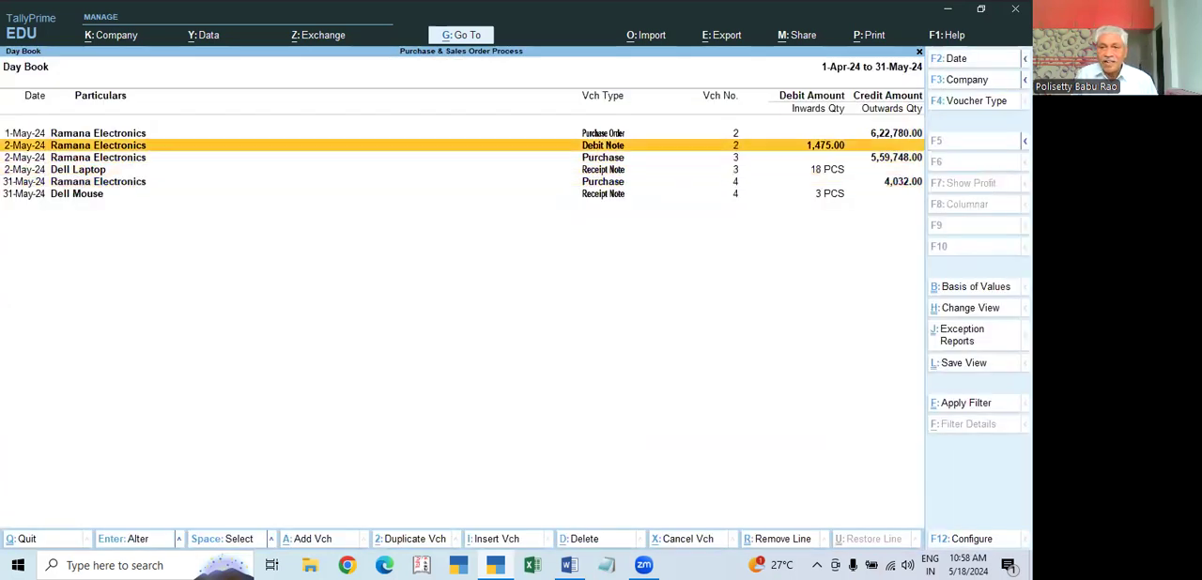
{"action": "key", "text": "Up"}
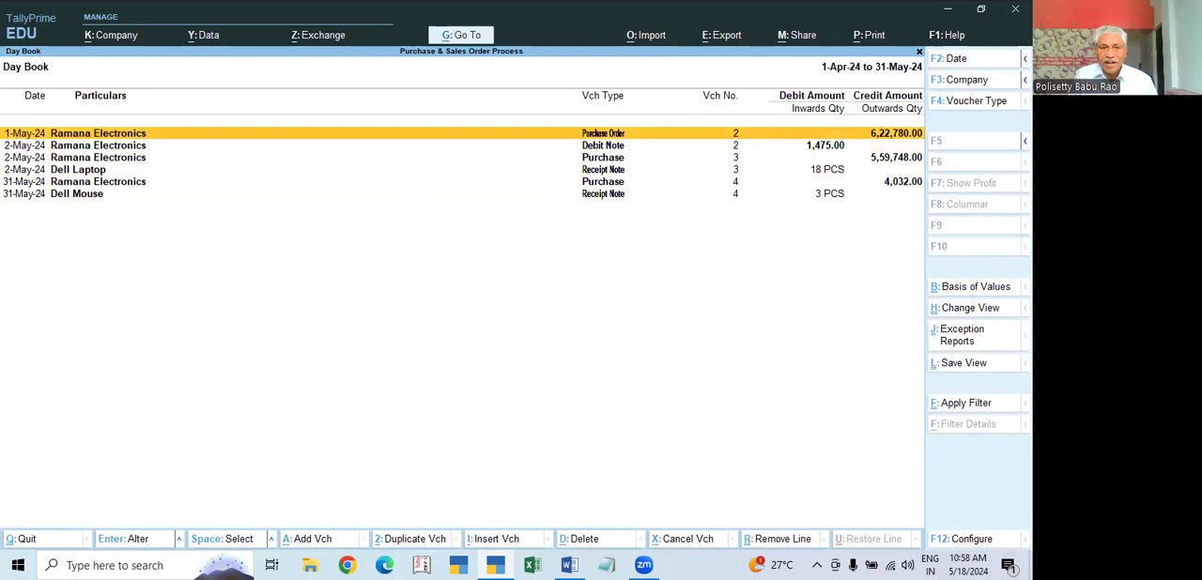
{"action": "key", "text": "Escape"}
{"action": "key", "text": "Escape"}
{"action": "key", "text": "n"}
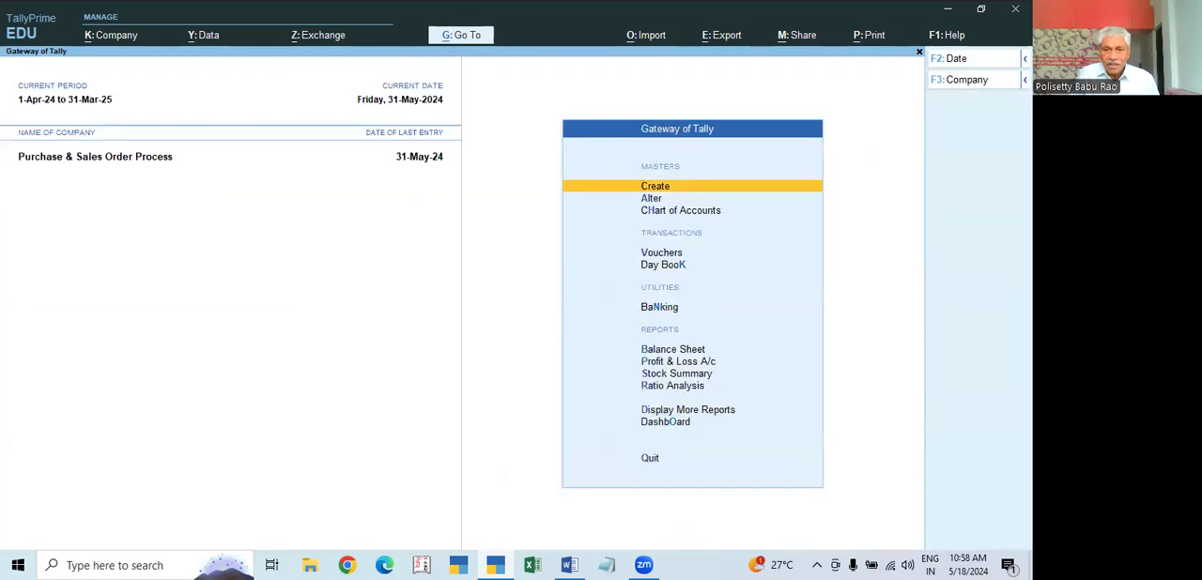
Step: View the ledger vouchers of Ramana Electronics to check the amount payable, and return to the Gateway of Tally
{"action": "key", "text": "d"}
{"action": "key", "text": "a"}
{"action": "key", "text": "l"}
{"action": "key", "text": "Down"}
{"action": "key", "text": "Down"}
{"action": "key", "text": "Down"}
{"action": "key", "text": "Down"}
{"action": "key", "text": "Down"}
{"action": "key", "text": "Down"}
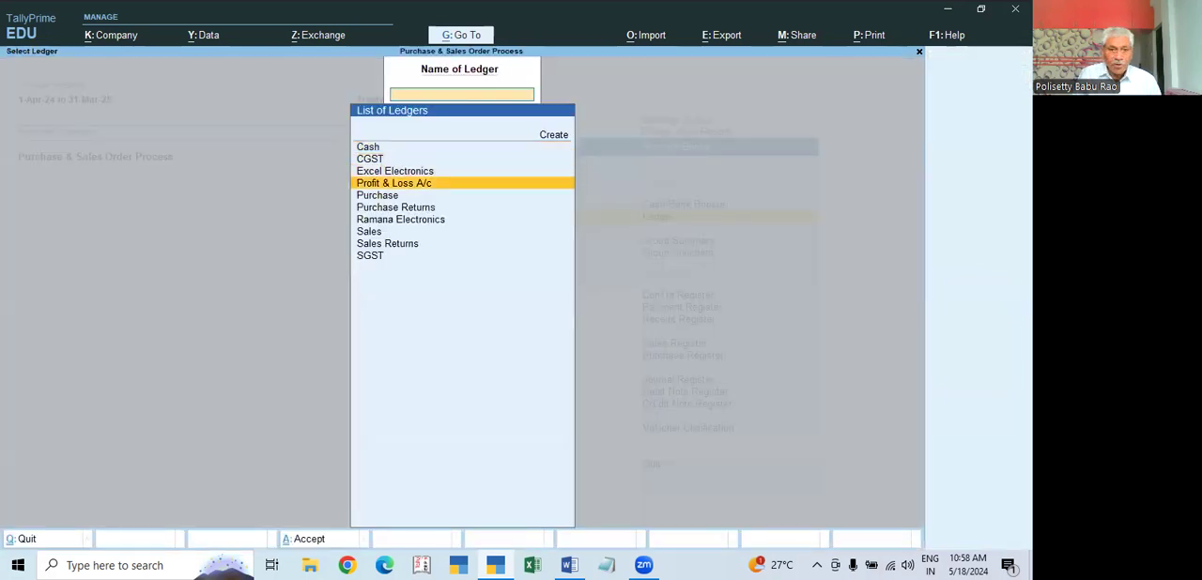
{"action": "key", "text": "Return"}
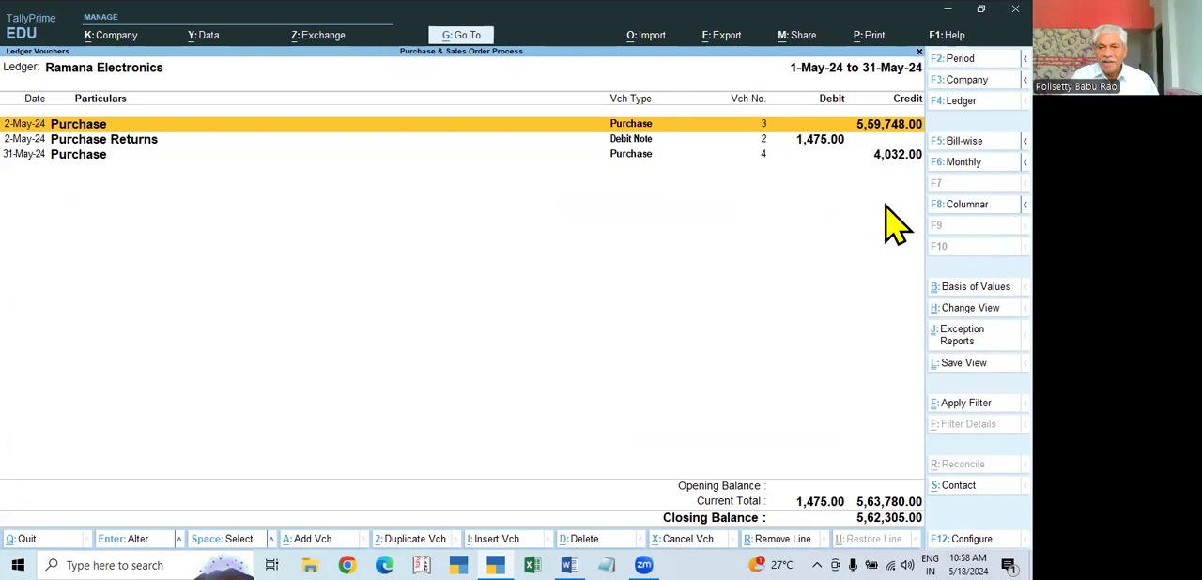
{"action": "key", "text": "Escape"}
{"action": "key", "text": "Escape"}
{"action": "key", "text": "Escape"}
{"action": "key", "text": "Escape"}
{"action": "key", "text": "Escape"}
{"action": "key", "text": "Escape"}
{"action": "key", "text": "Escape"}
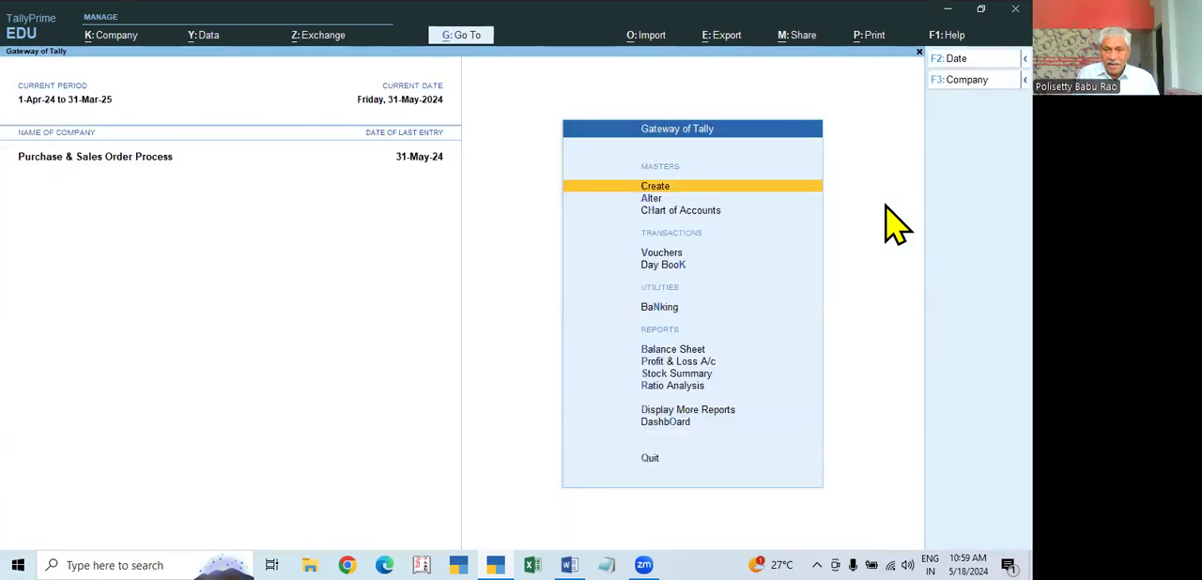
Step: Set the current date to 1-Jun-24
{"action": "key", "text": "F2"}
{"action": "key", "text": "BackSpace"}
{"action": "type", "text": "1.6"}
{"action": "key", "text": "Return"}
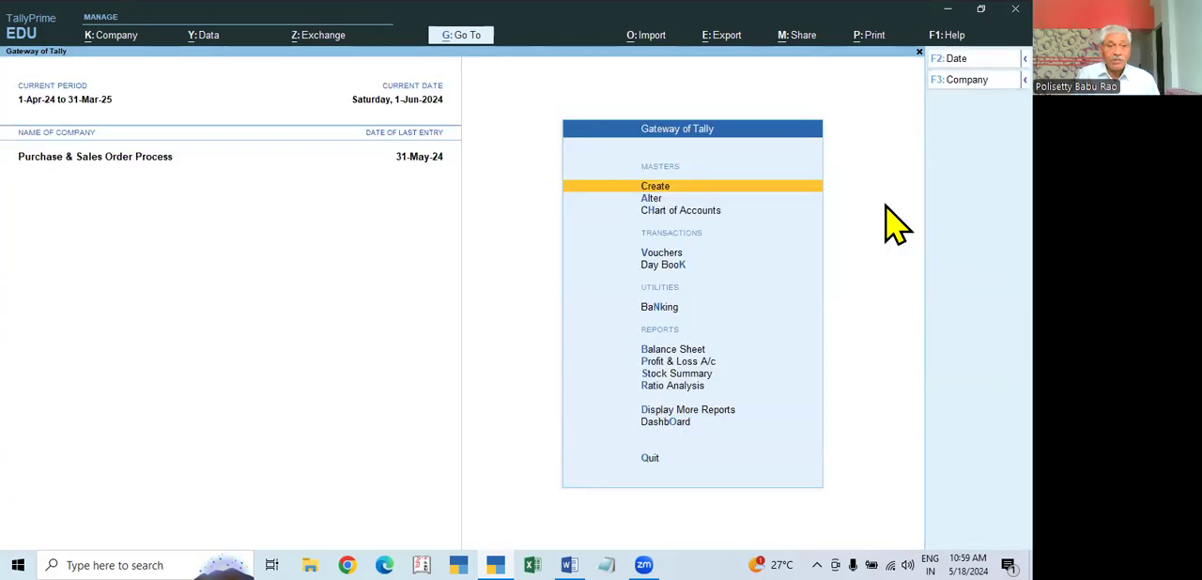
Step: Start a Payment voucher dated 1-Jun-24
{"action": "left_click", "coordinate": [663, 254]}
{"action": "key", "text": "F2"}
{"action": "type", "text": "1.6"}
{"action": "key", "text": "Return"}
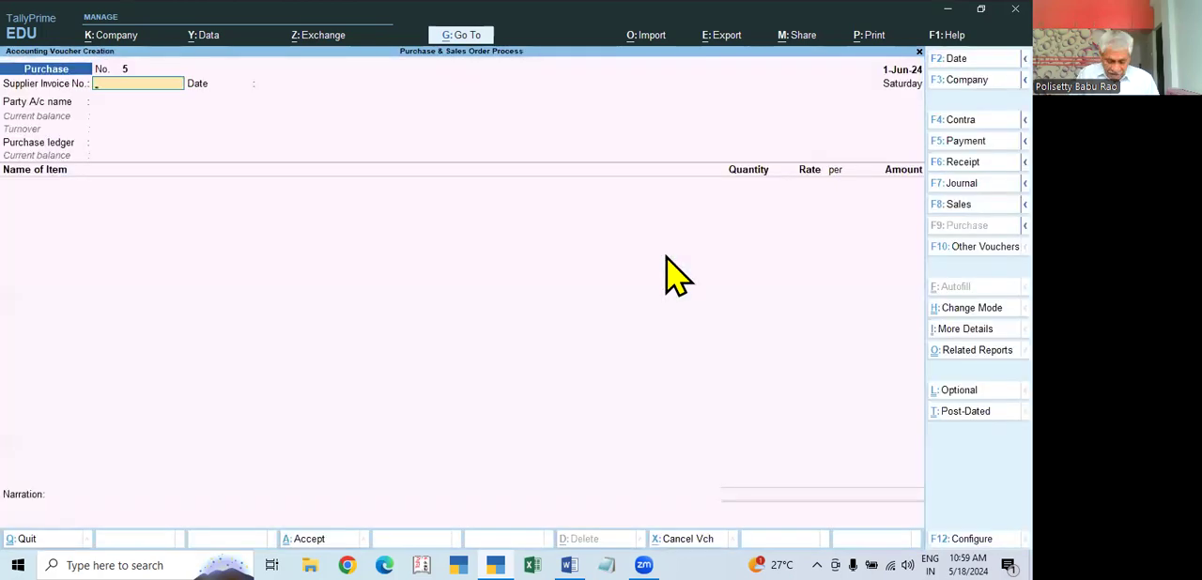
{"action": "key", "text": "F5"}
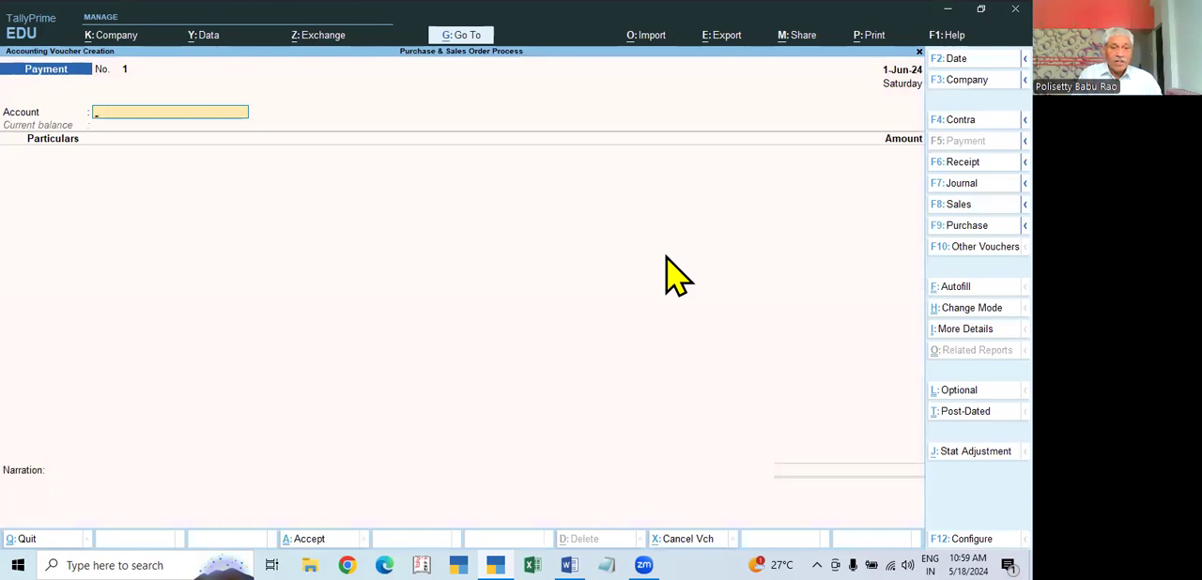
Step: Start a new ledger for the payment voucher's account and name it STATE BANK OF INDIA
{"action": "type", "text": "S"}
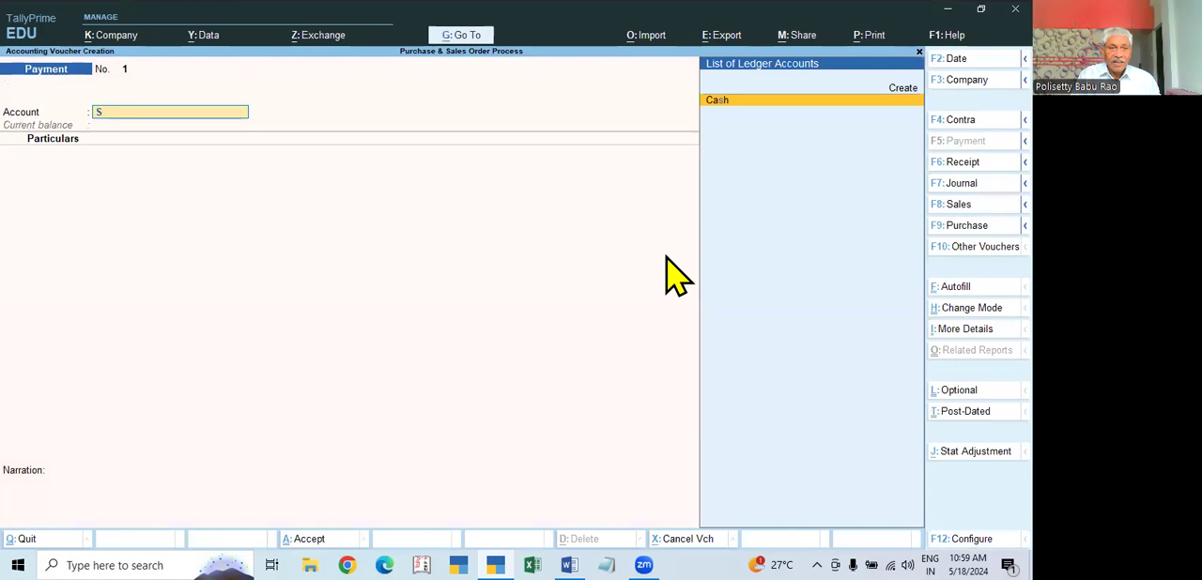
{"action": "key", "text": "alt+c"}
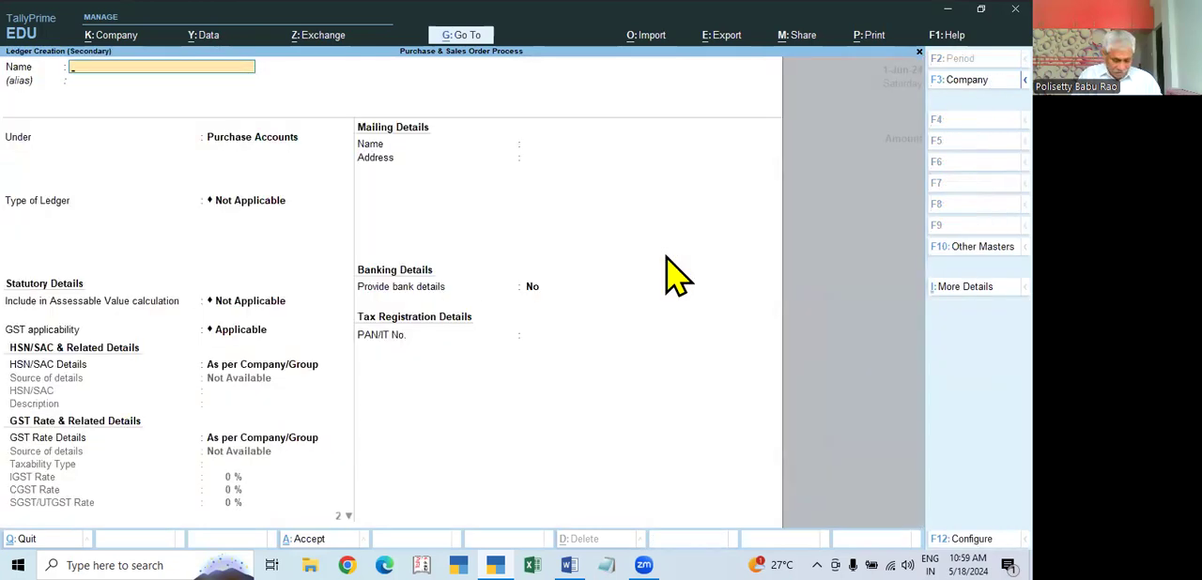
{"action": "type", "text": "STATE BVANB"}
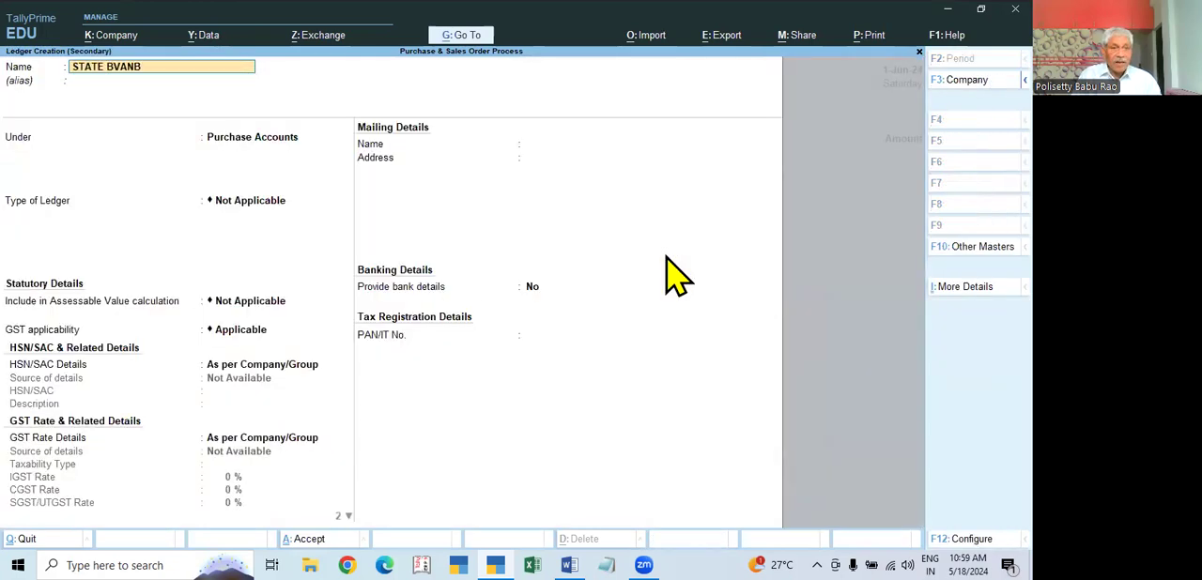
{"action": "key", "text": "BackSpace"}
{"action": "key", "text": "BackSpace"}
{"action": "key", "text": "BackSpace"}
{"action": "key", "text": "BackSpace"}
{"action": "type", "text": "ANK"}
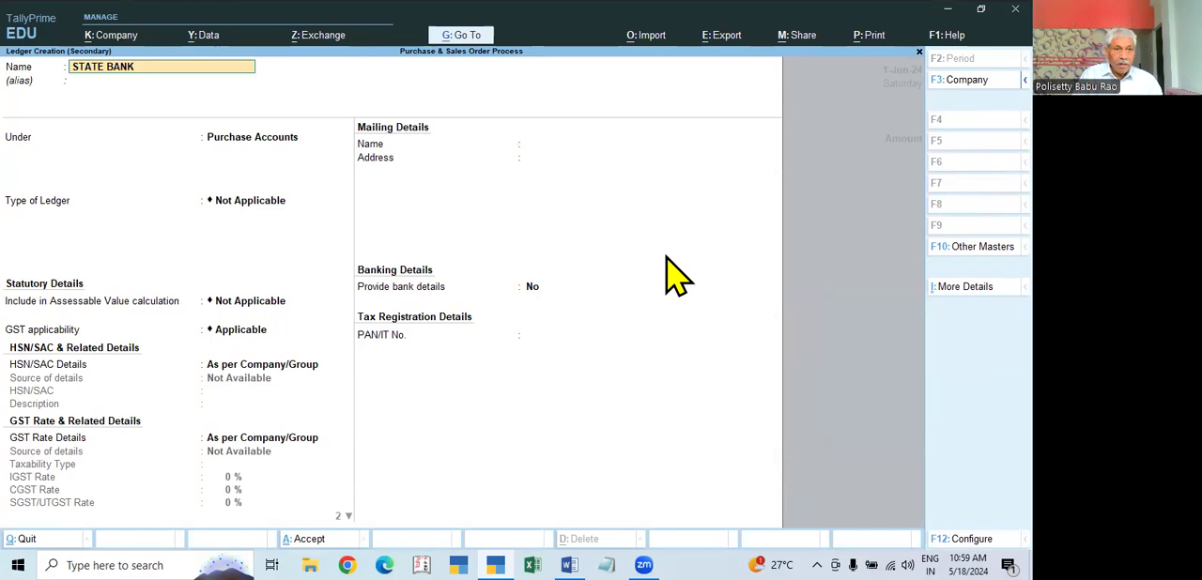
{"action": "type", "text": " OF INDIA"}
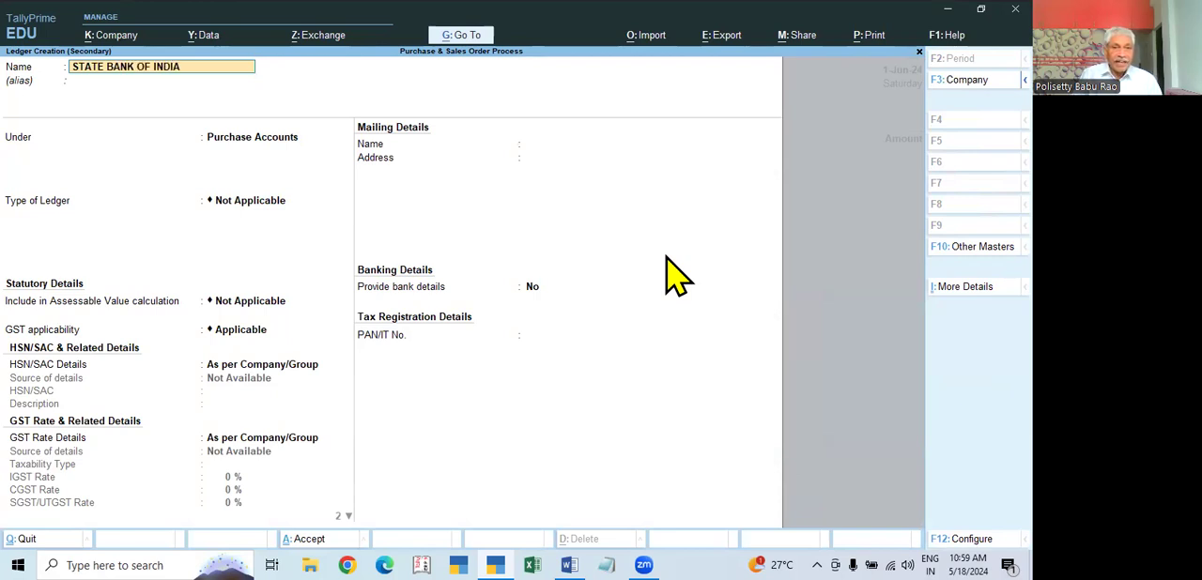
Step: Place the new bank ledger under the Bank Accounts group and save it with the remaining bank details at their defaults
{"action": "key", "text": "Return"}
{"action": "type", "text": "B"}
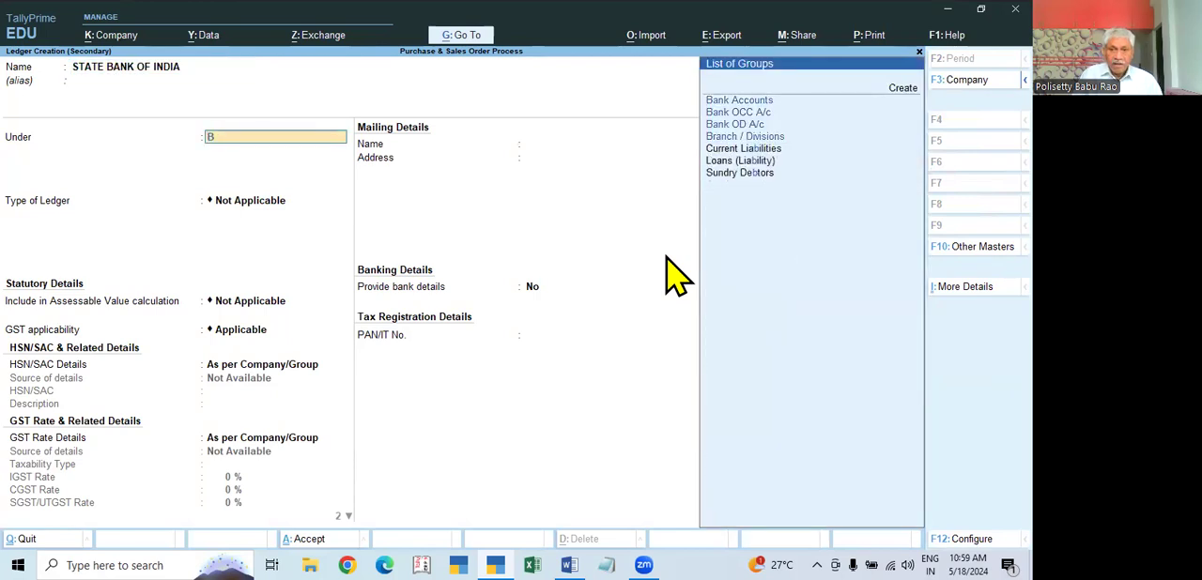
{"action": "key", "text": "Return"}
{"action": "key", "text": "Return"}
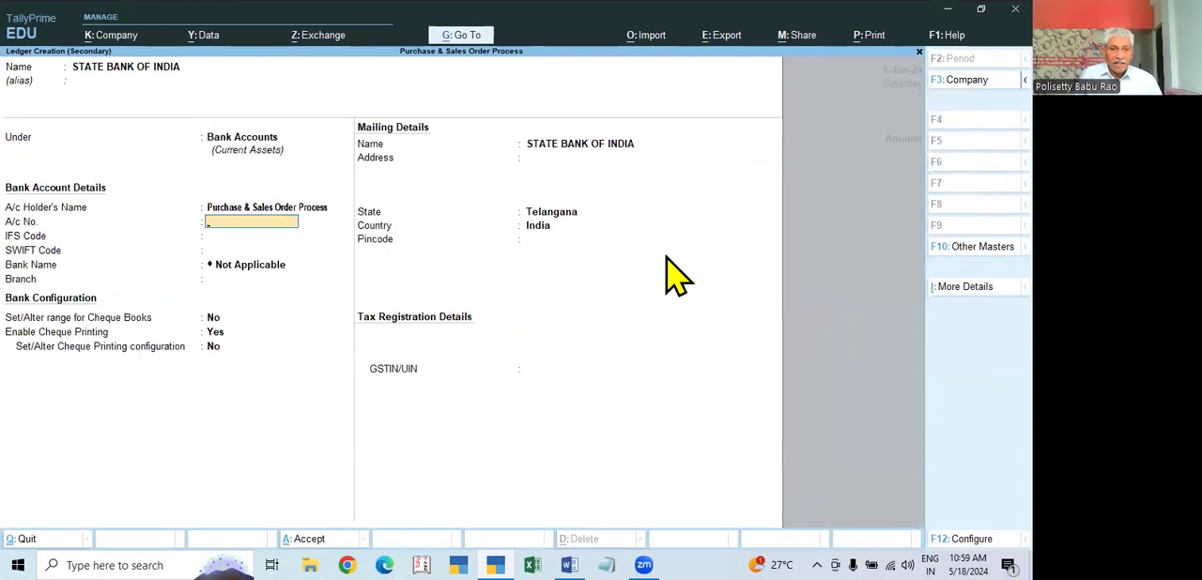
{"action": "key", "text": "Return"}
{"action": "key", "text": "Return"}
{"action": "key", "text": "ctrl+a"}
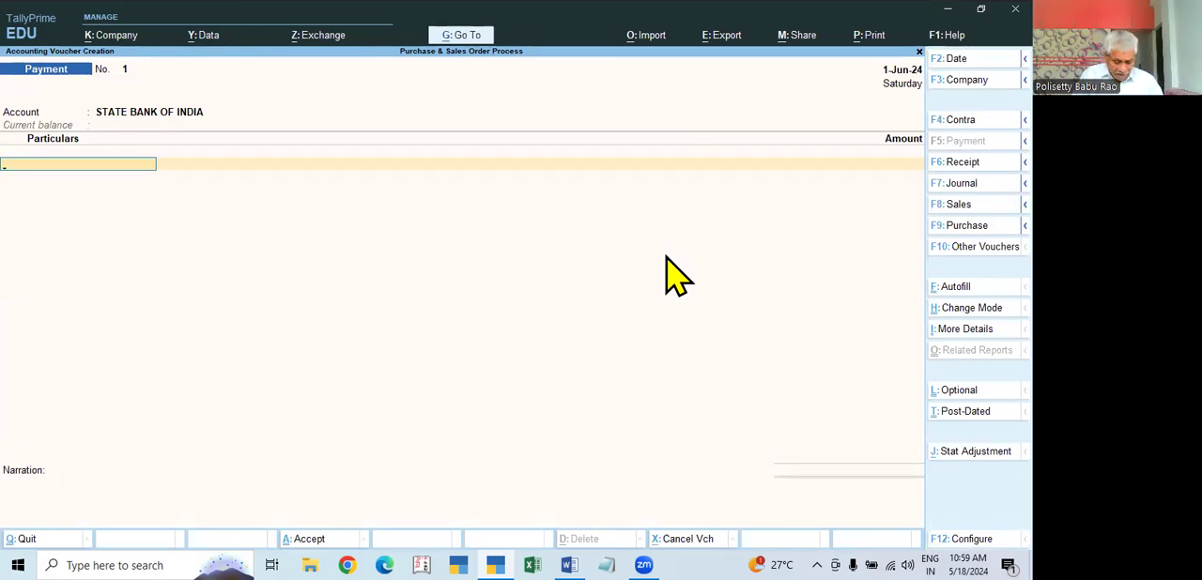
Step: Enter Ramana Electronics as the party being paid, with an amount of 3,00,000
{"action": "key", "text": "Down"}
{"action": "key", "text": "Down"}
{"action": "key", "text": "Down"}
{"action": "key", "text": "Down"}
{"action": "key", "text": "Down"}
{"action": "key", "text": "Down"}
{"action": "key", "text": "Down"}
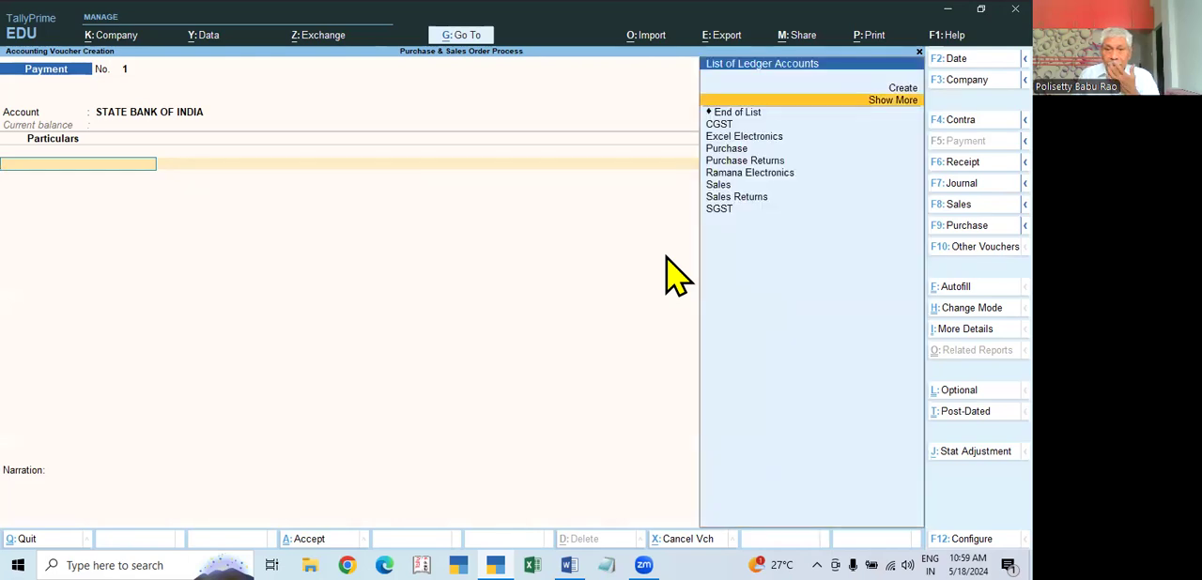
{"action": "key", "text": "Return"}
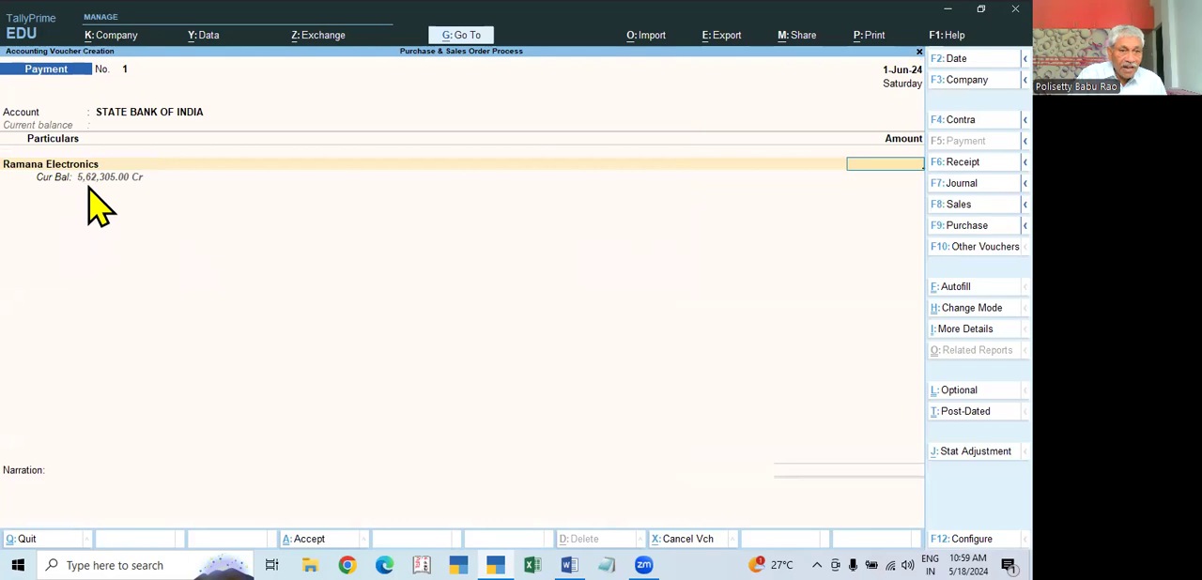
{"action": "type", "text": "300000"}
{"action": "key", "text": "Return"}
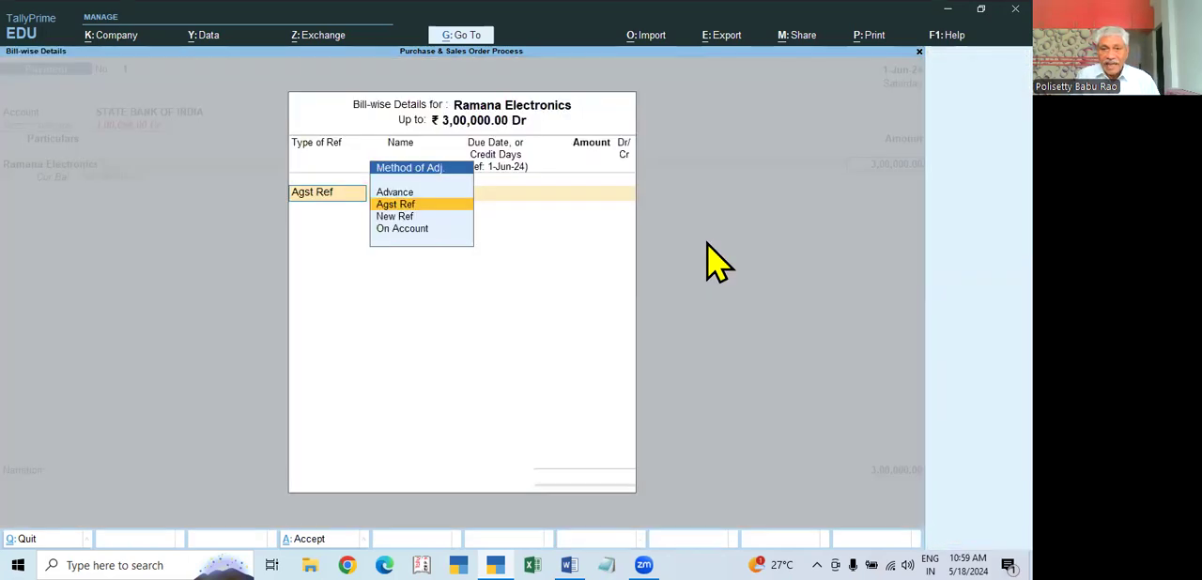
Step: Allocate the full 3,00,000 as Agst Ref to the pending bill 0025 of 2-May-24
{"action": "key", "text": "Return"}
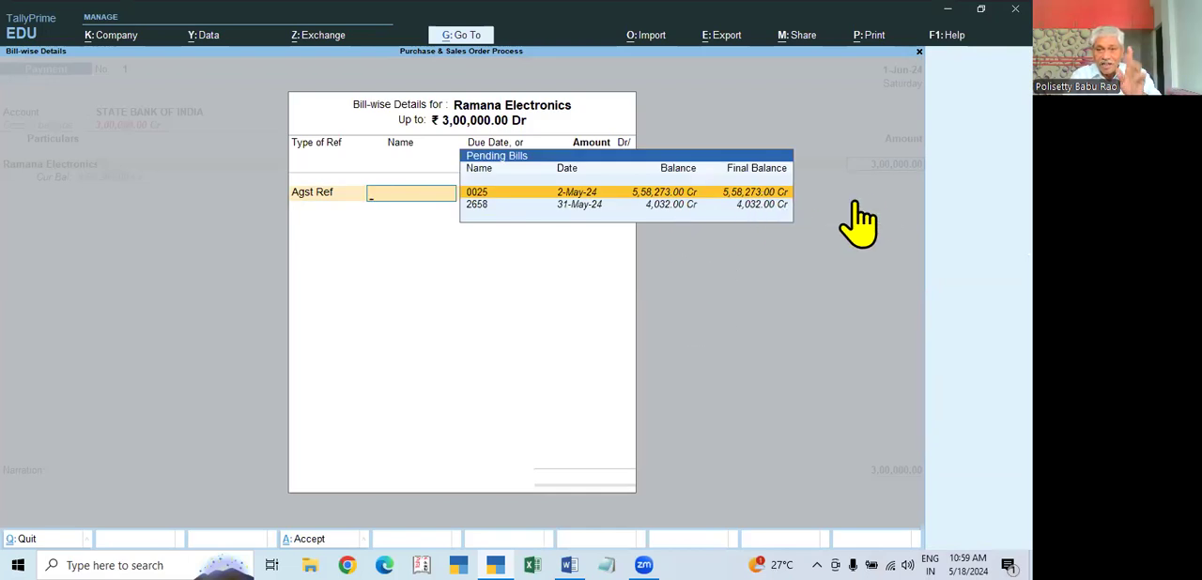
{"action": "key", "text": "Return"}
{"action": "key", "text": "Return"}
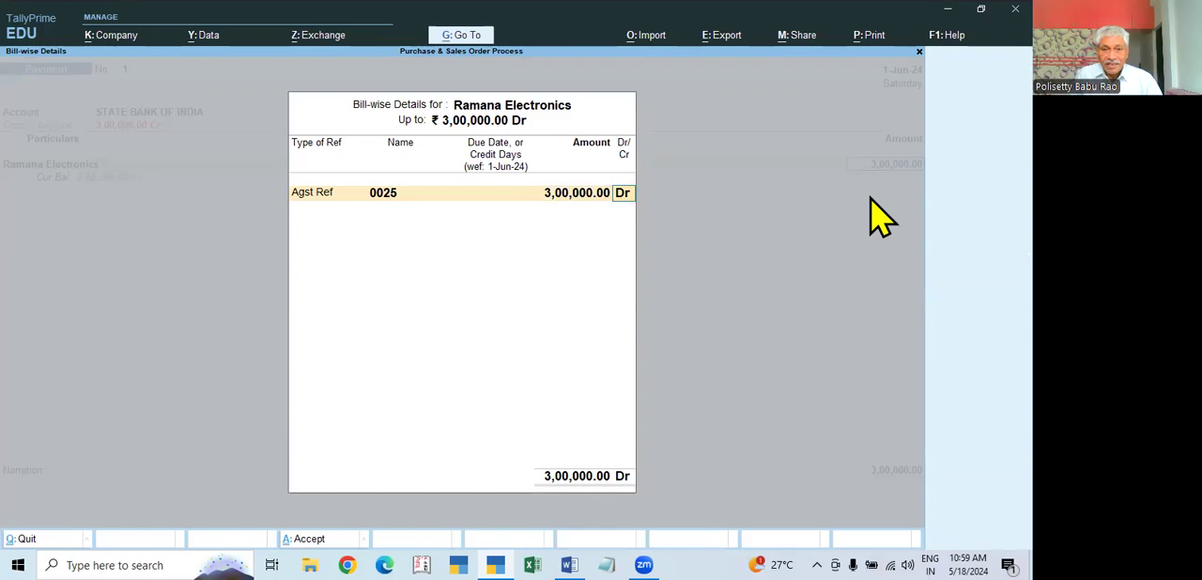
{"action": "key", "text": "Return"}
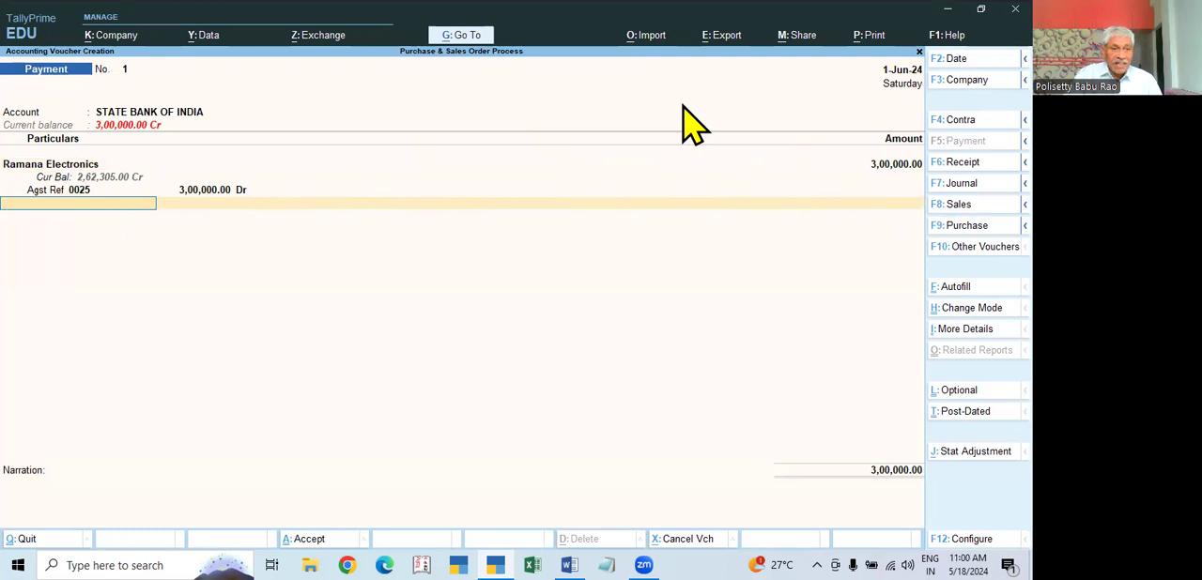
Step: Complete the bank allocation as a cheque with instrument number 123456 dated 1-Jun-24
{"action": "key", "text": "Return"}
{"action": "key", "text": "Return"}
{"action": "key", "text": "Return"}
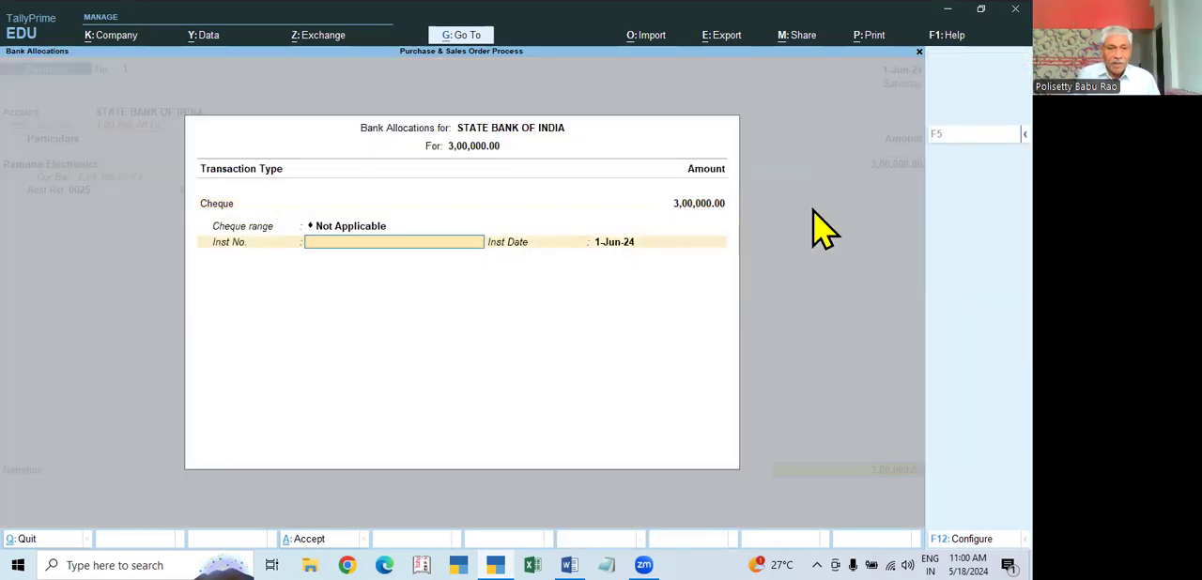
{"action": "type", "text": "2"}
{"action": "type", "text": "123456"}
{"action": "key", "text": "Return"}
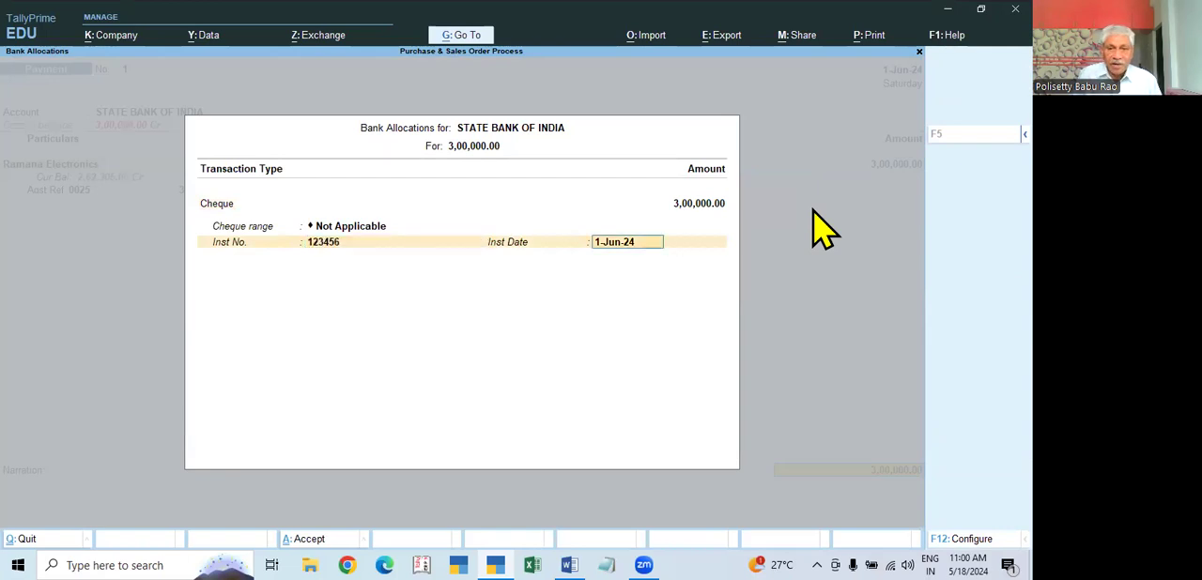
Step: Save the payment voucher without a narration and return to the Gateway of Tally
{"action": "key", "text": "Return"}
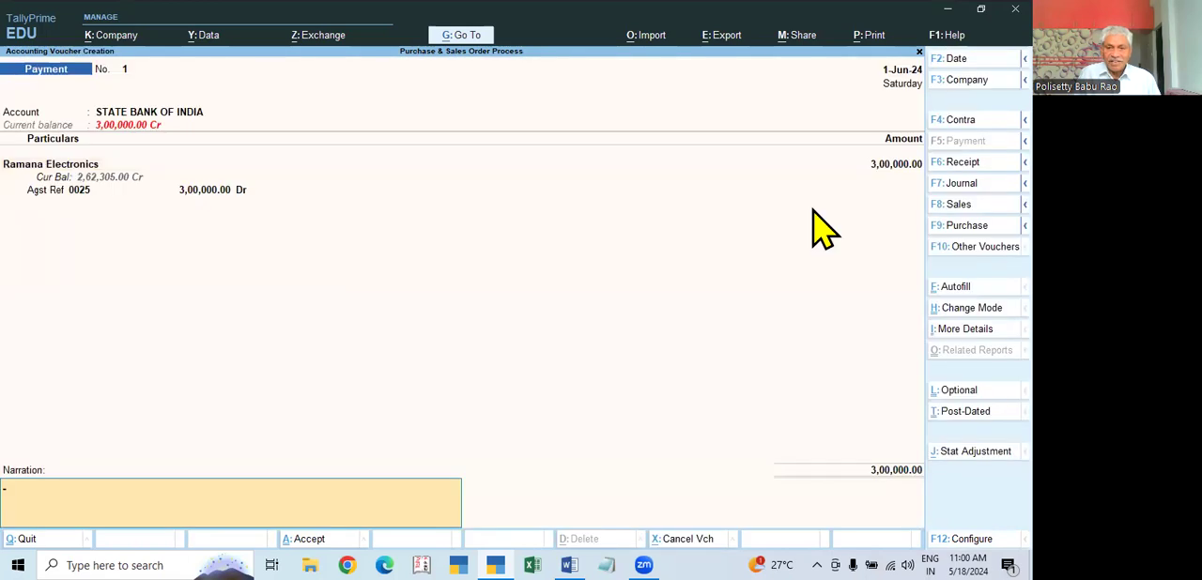
{"action": "key", "text": "Return"}
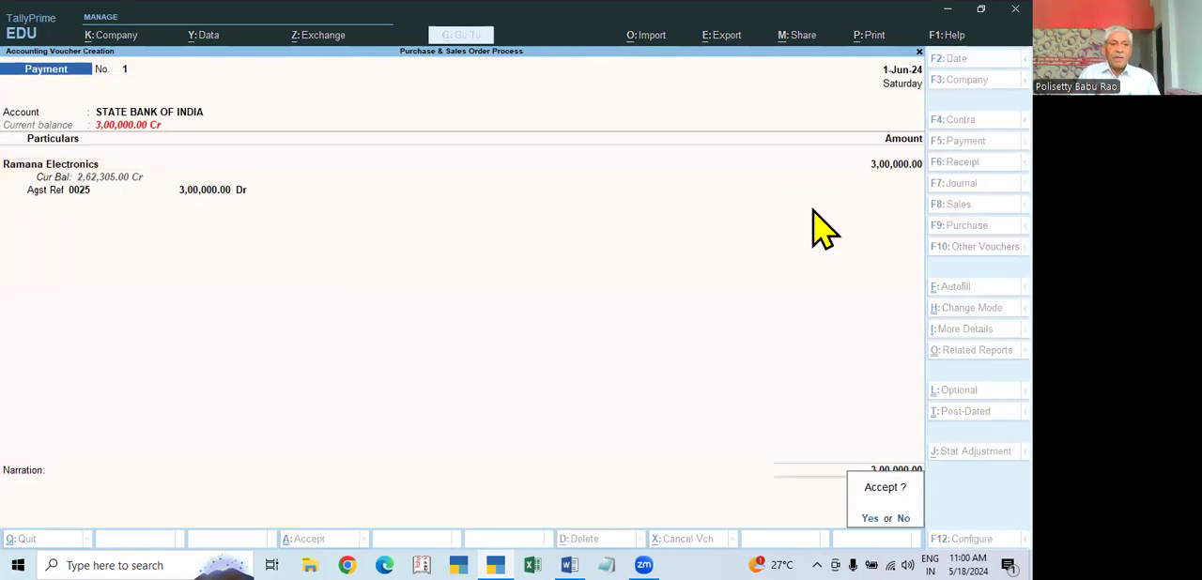
{"action": "key", "text": "Return"}
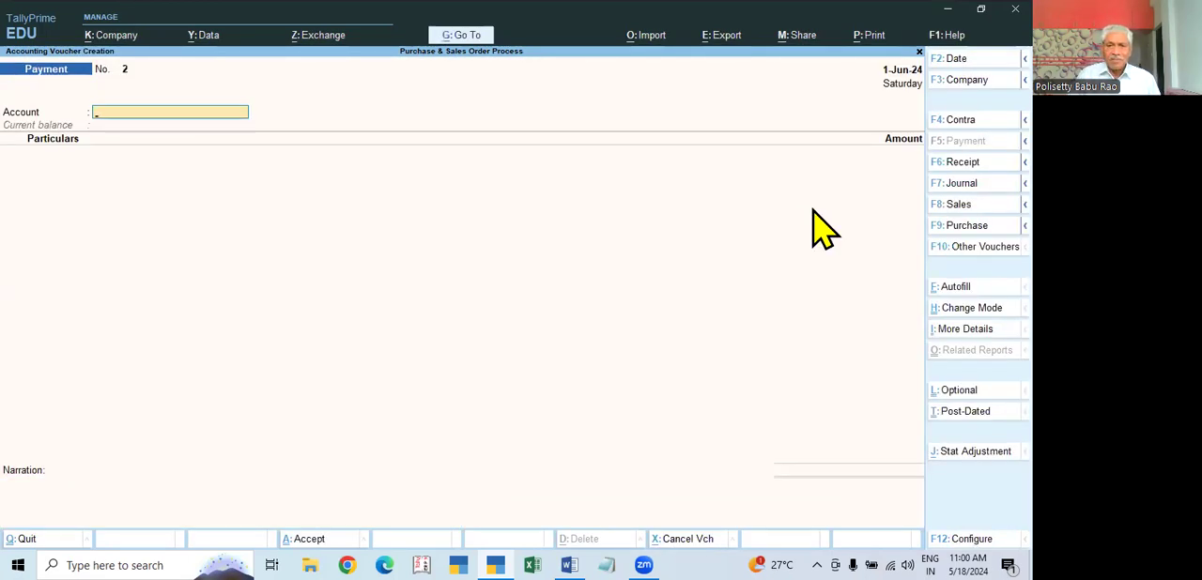
{"action": "key", "text": "Escape"}
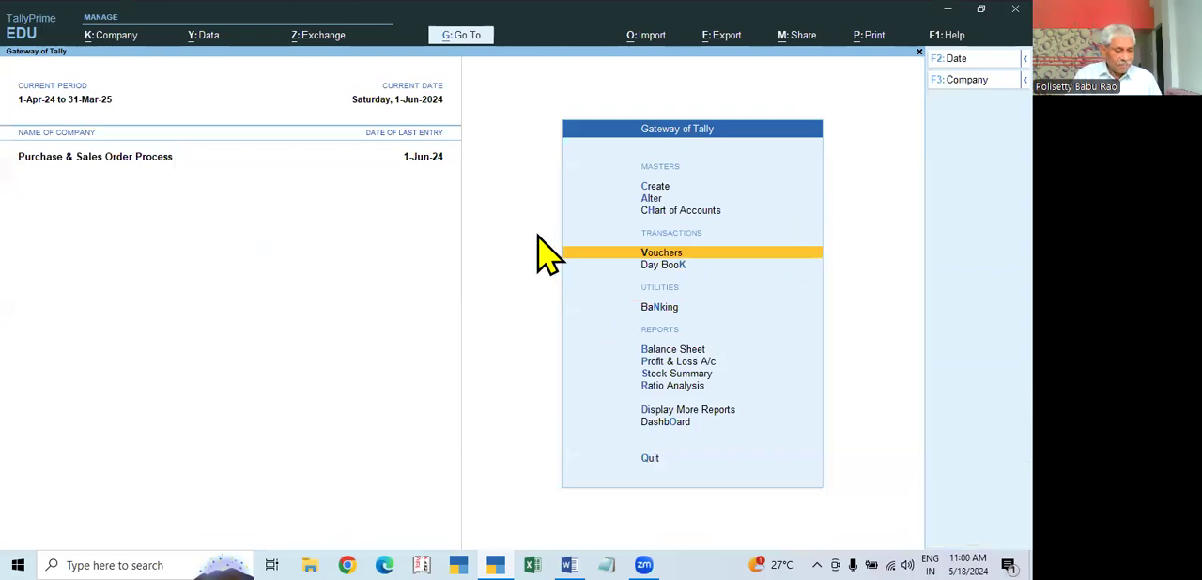